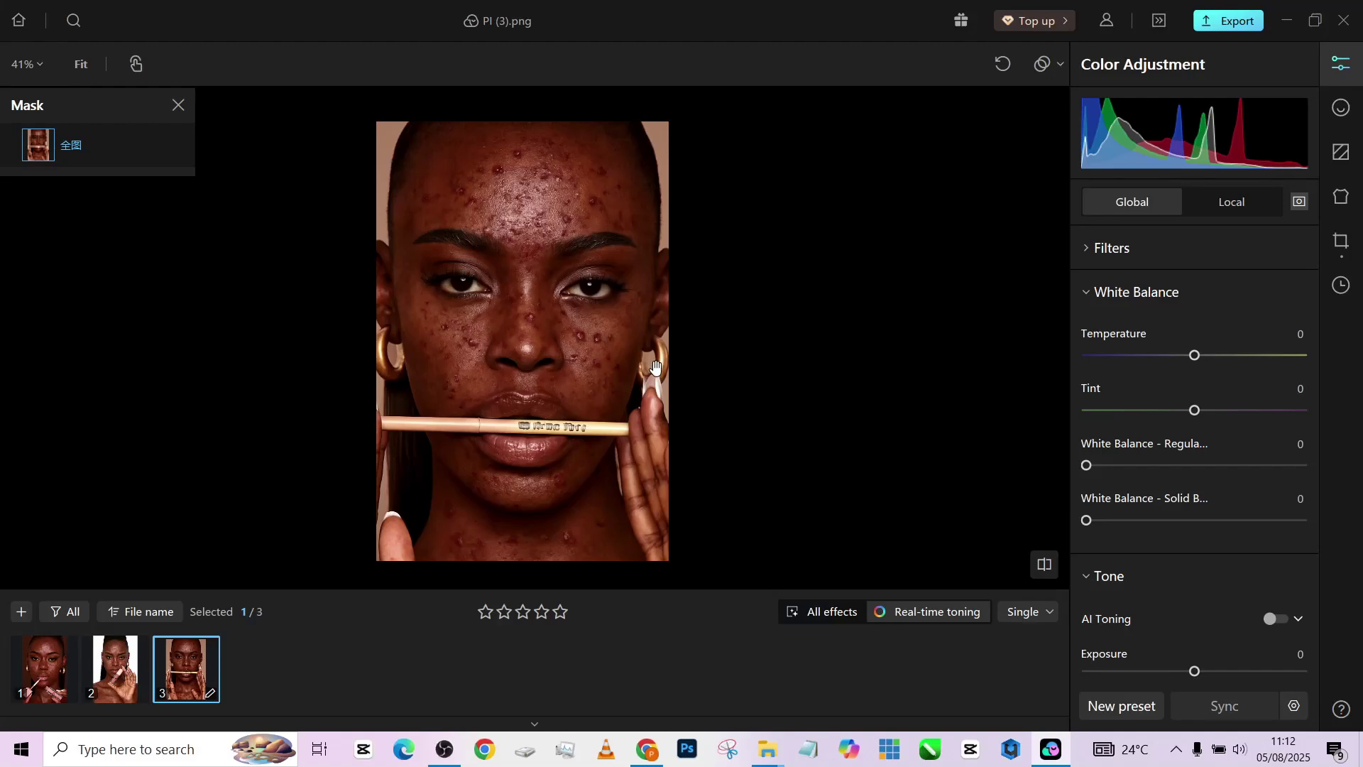
- In HSL Saturation, lower Red to -59 and Orange to -9
scroll(739, 383, up, 1)
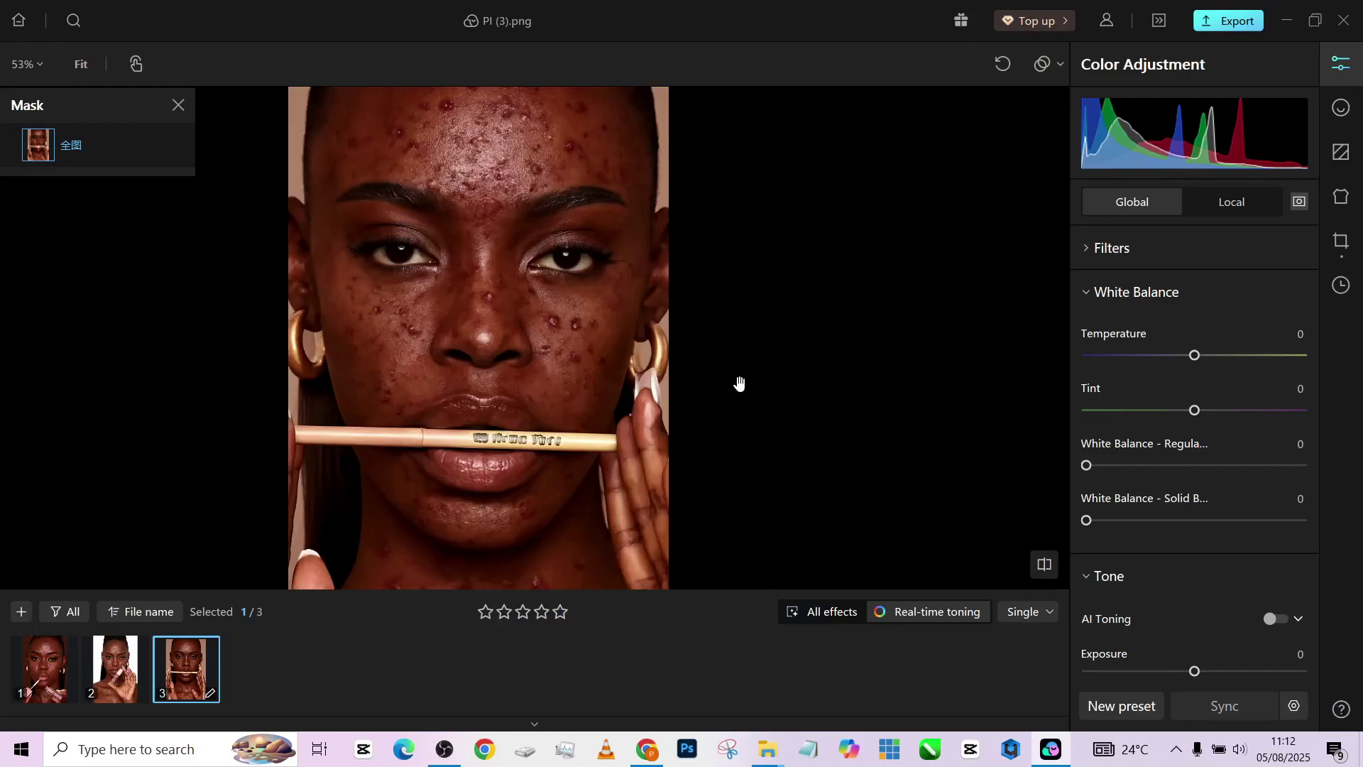
drag(627, 370, 680, 366)
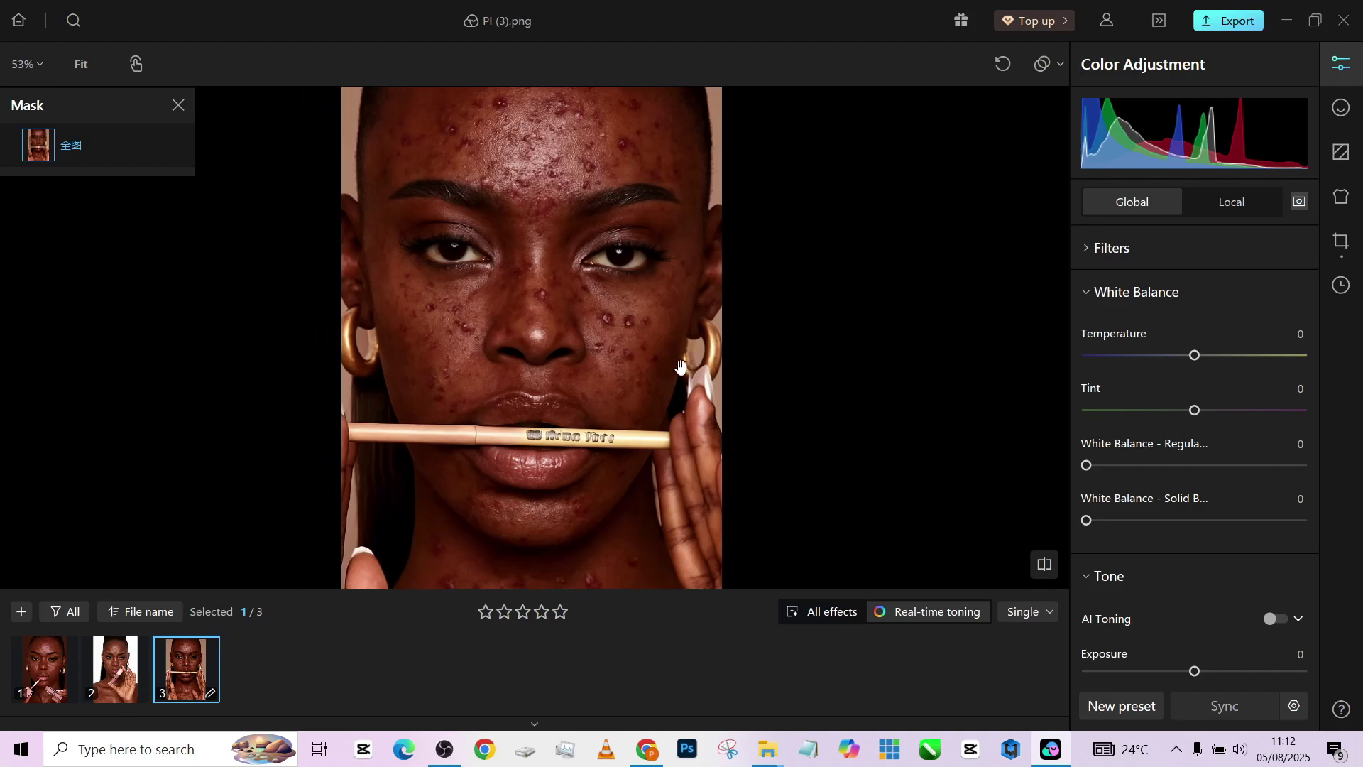
scroll(680, 367, down, 2)
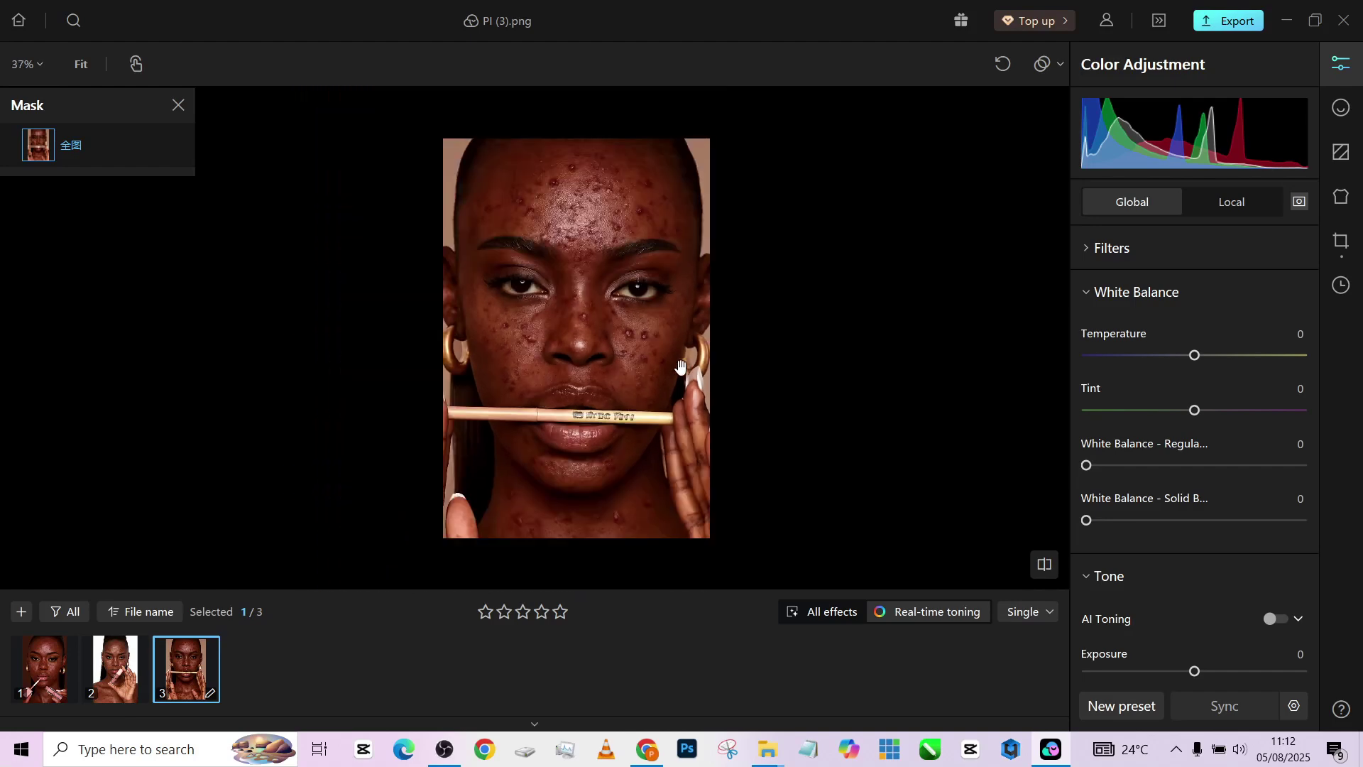
scroll(680, 366, up, 1)
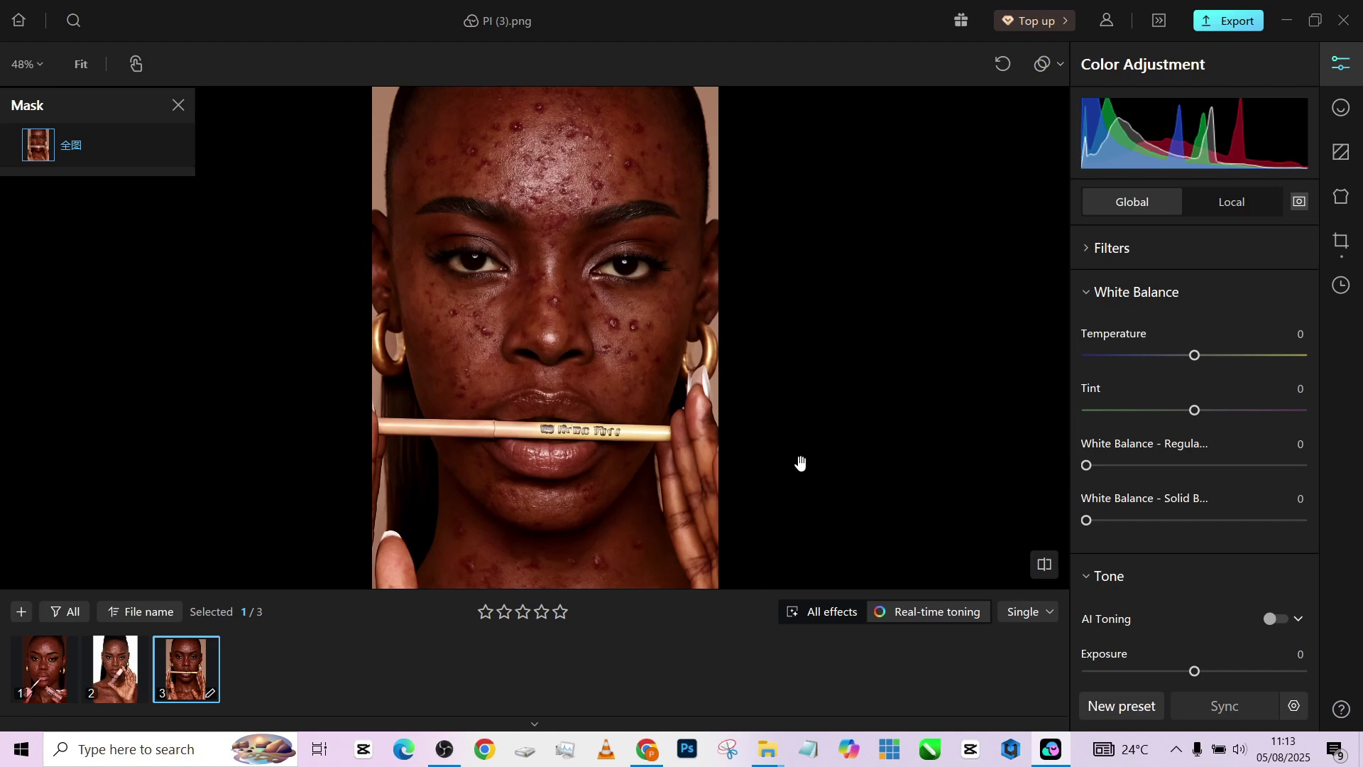
scroll(1134, 481, down, 3)
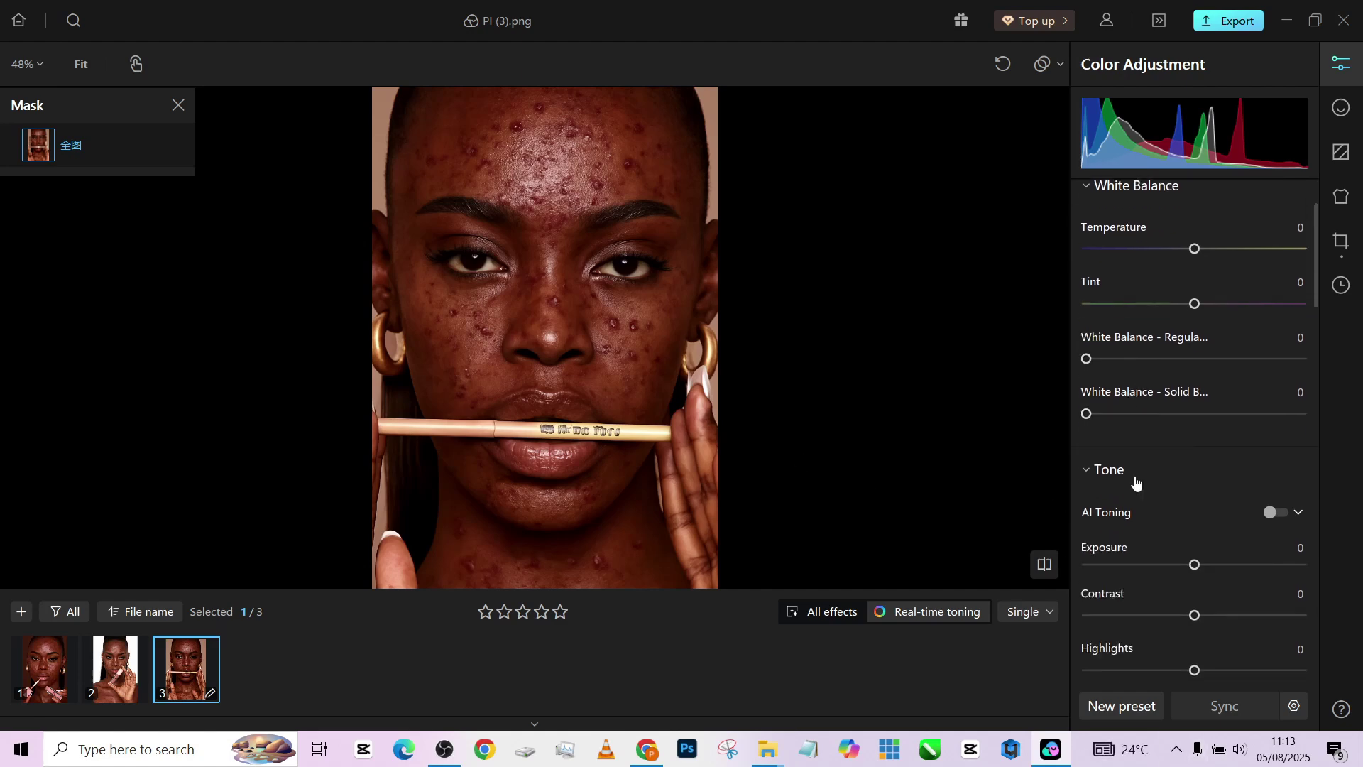
scroll(1136, 483, down, 8)
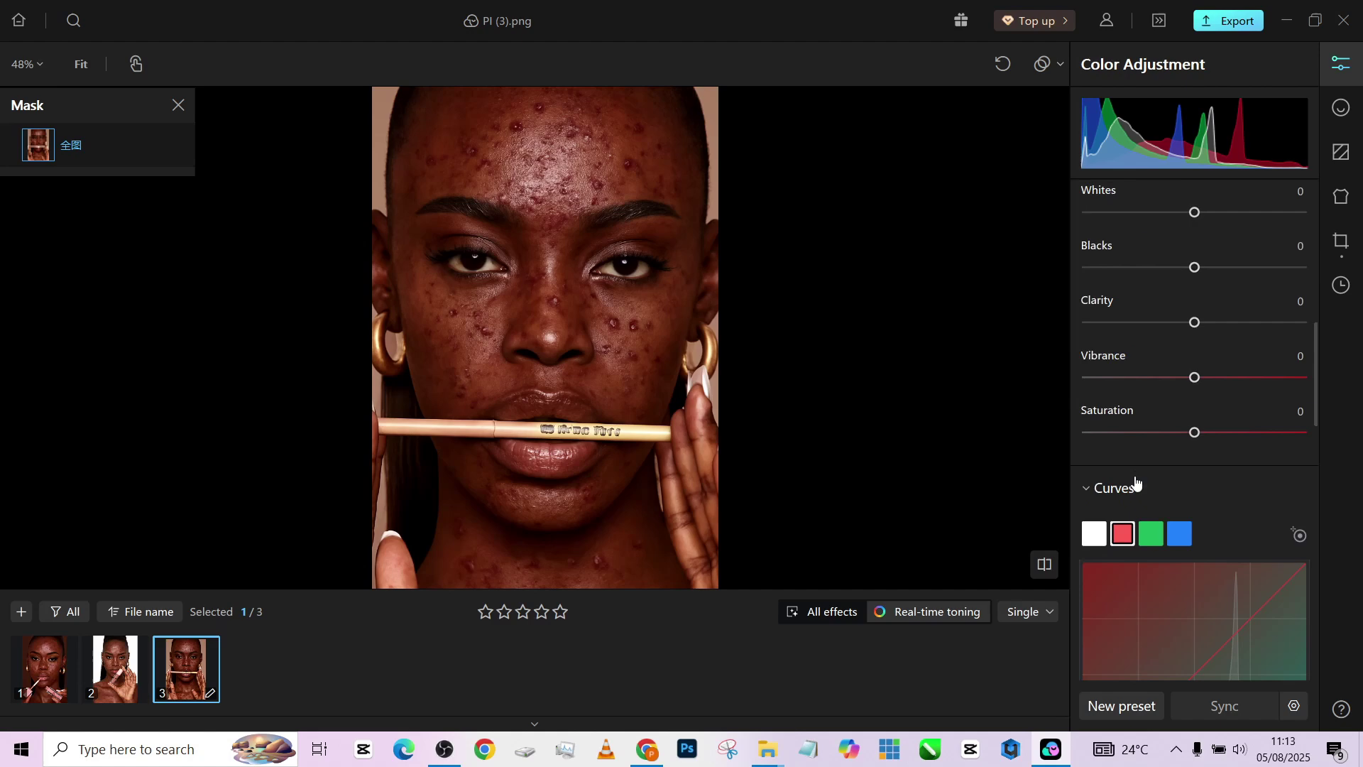
scroll(1136, 482, down, 5)
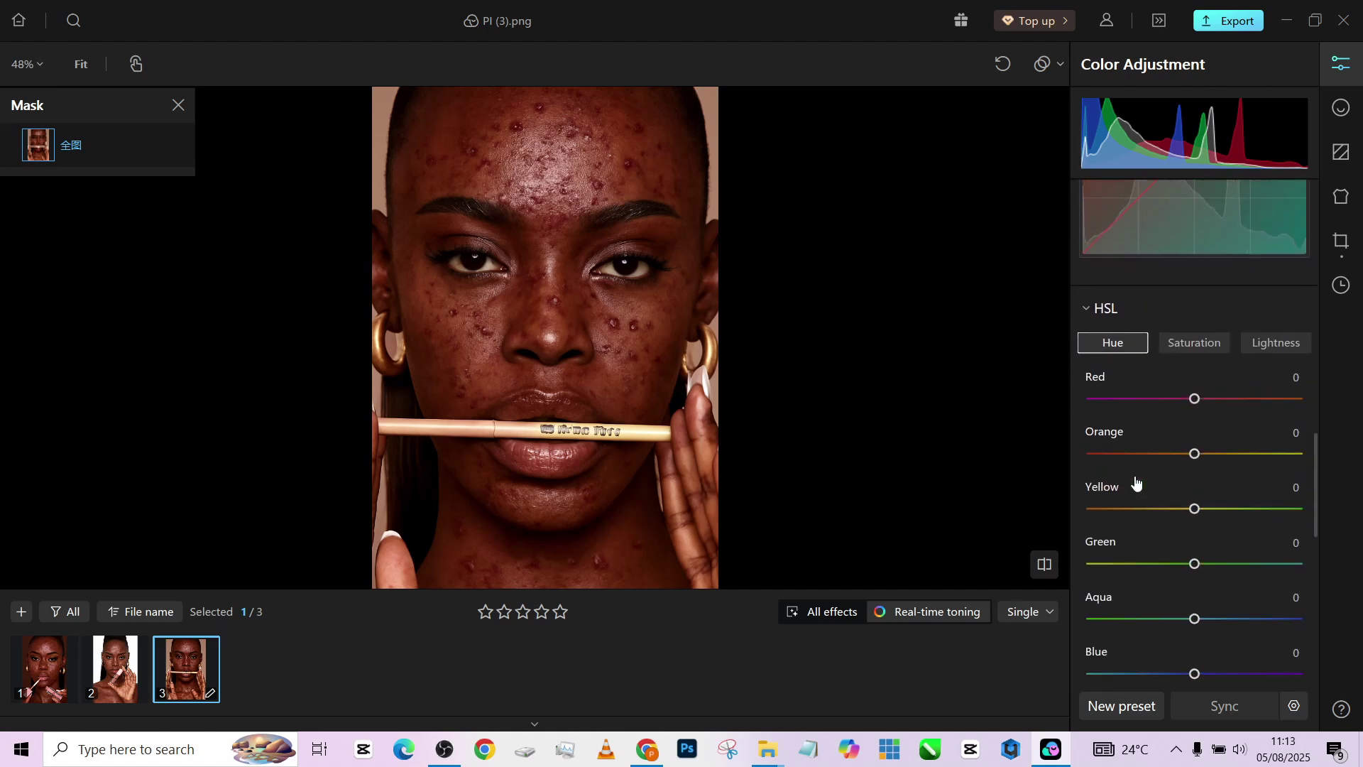
click(1180, 349)
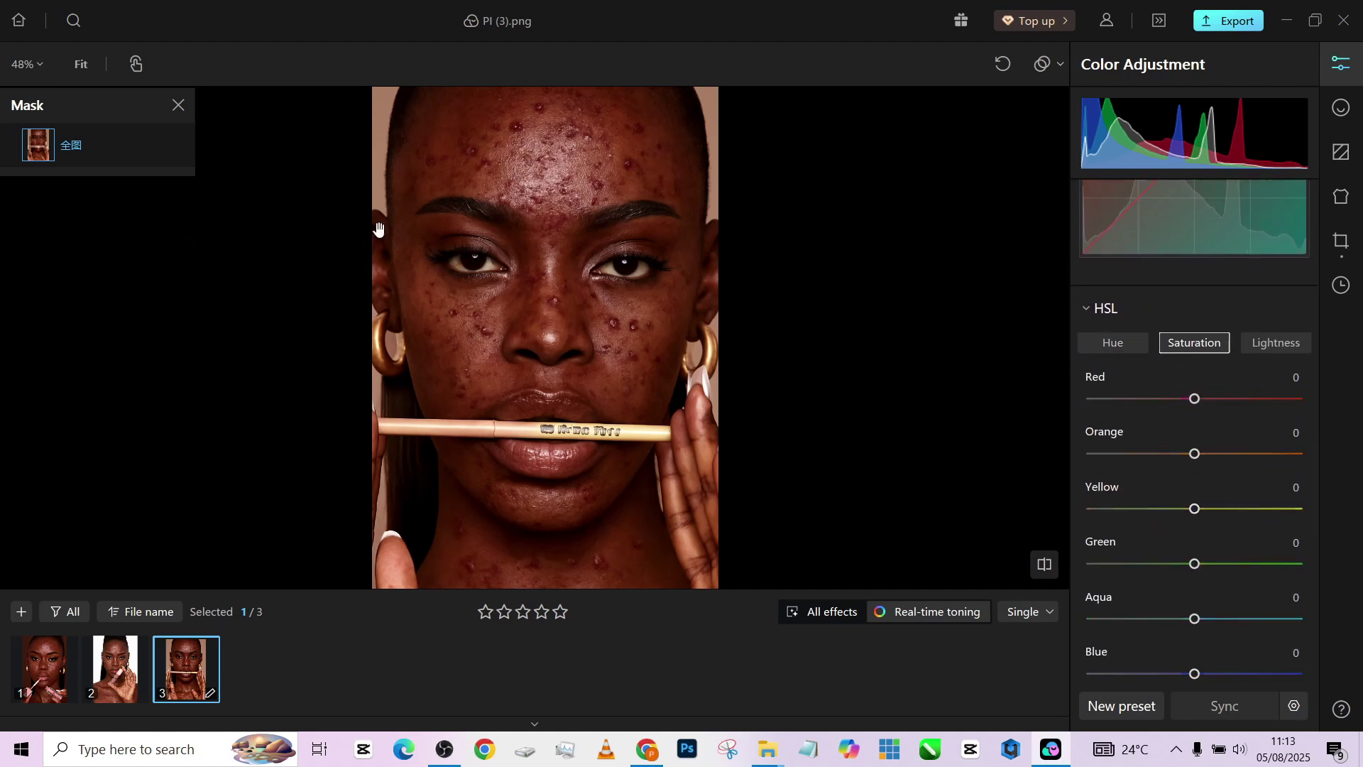
drag(1150, 398, 1135, 410)
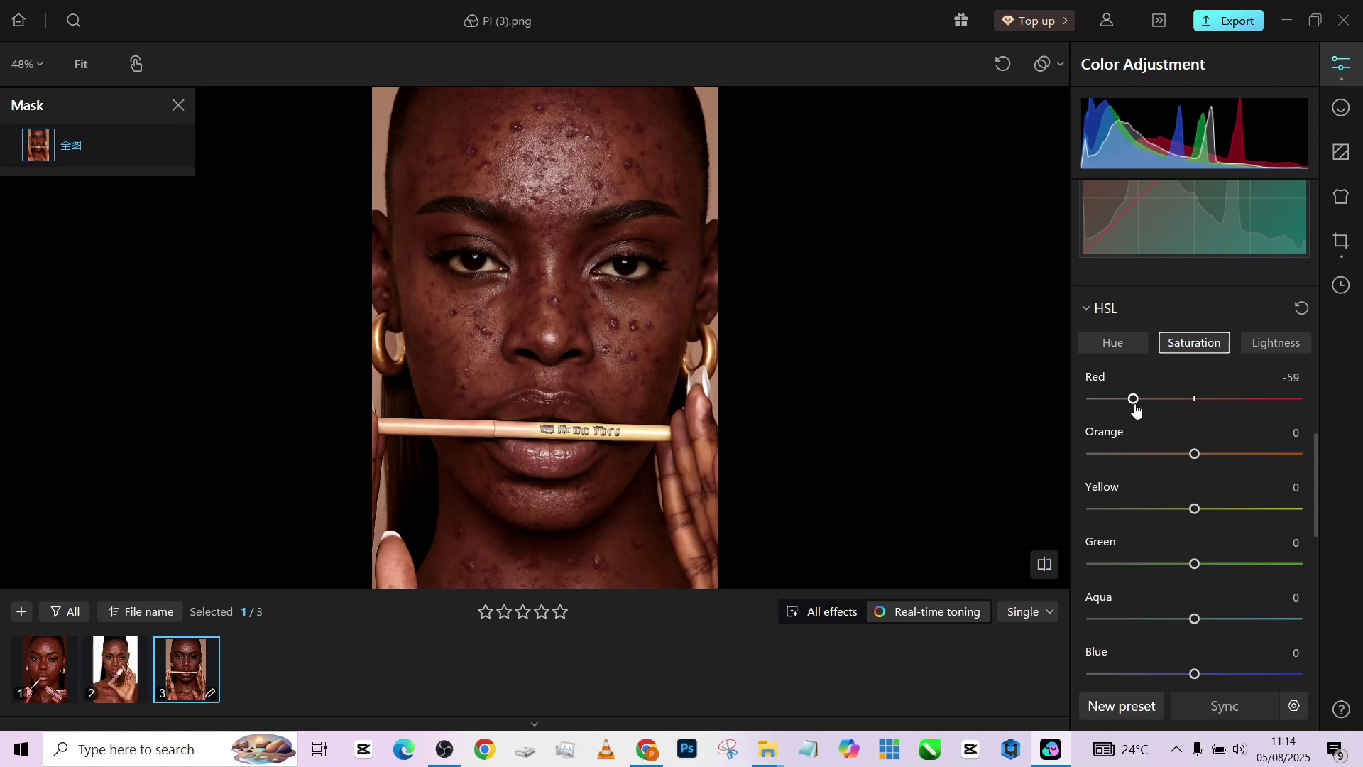
drag(1193, 455, 1187, 459)
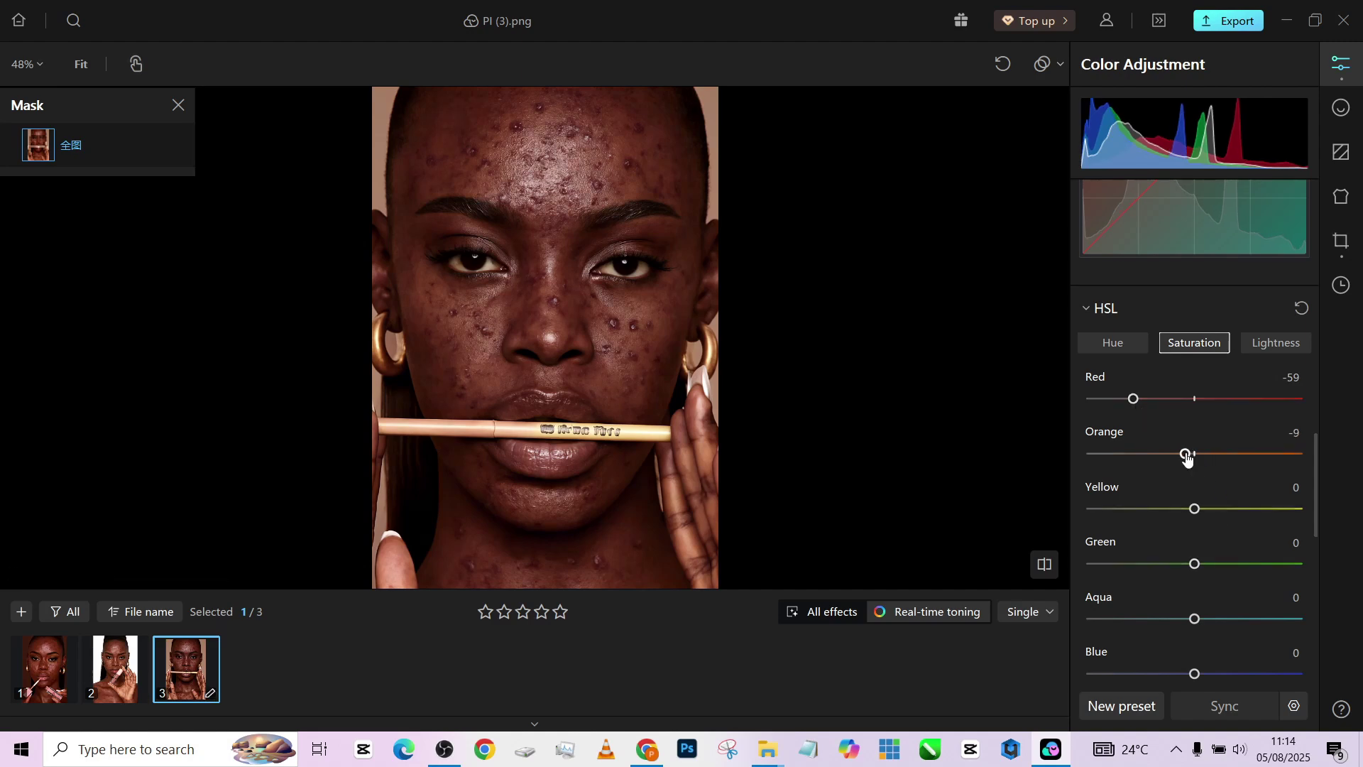
- Shift the Orange hue to 7 in HSL
click(1119, 347)
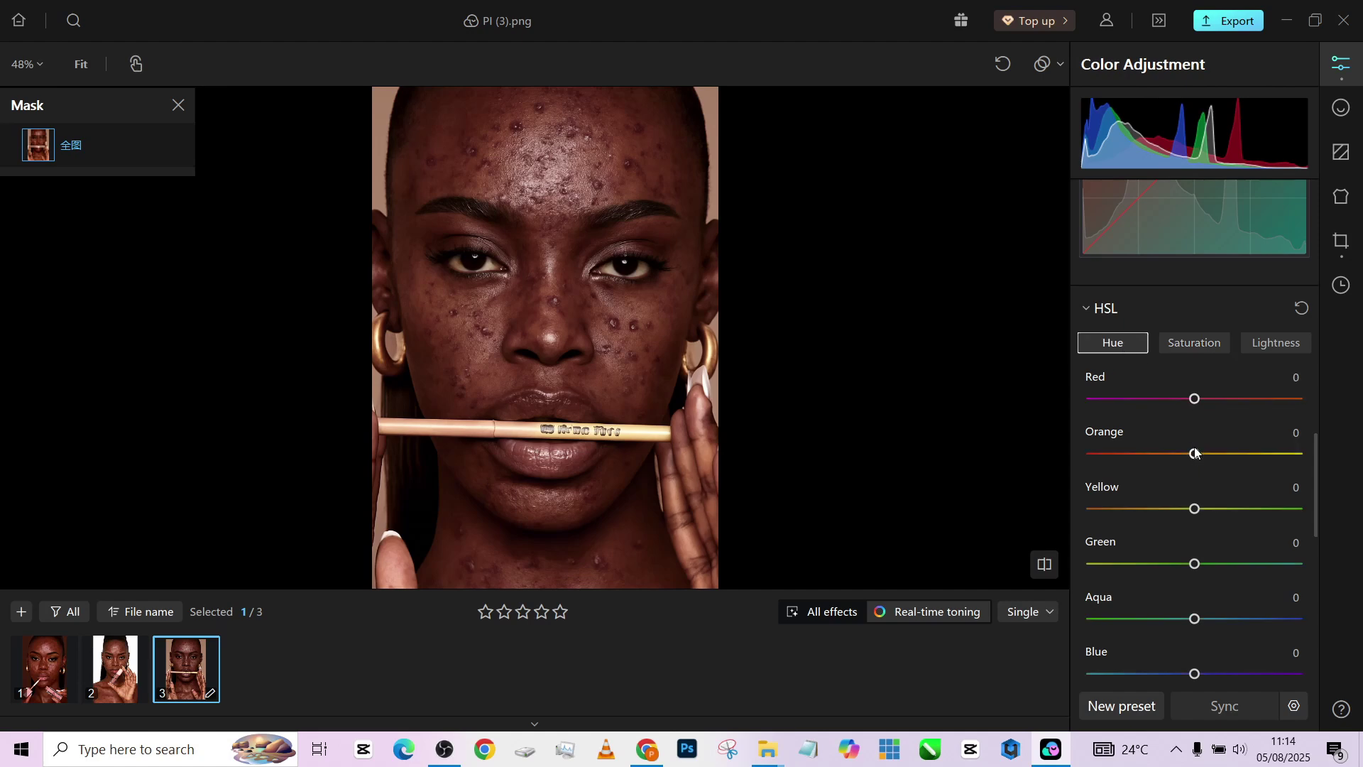
drag(1198, 457, 1204, 459)
scroll(1198, 461, up, 5)
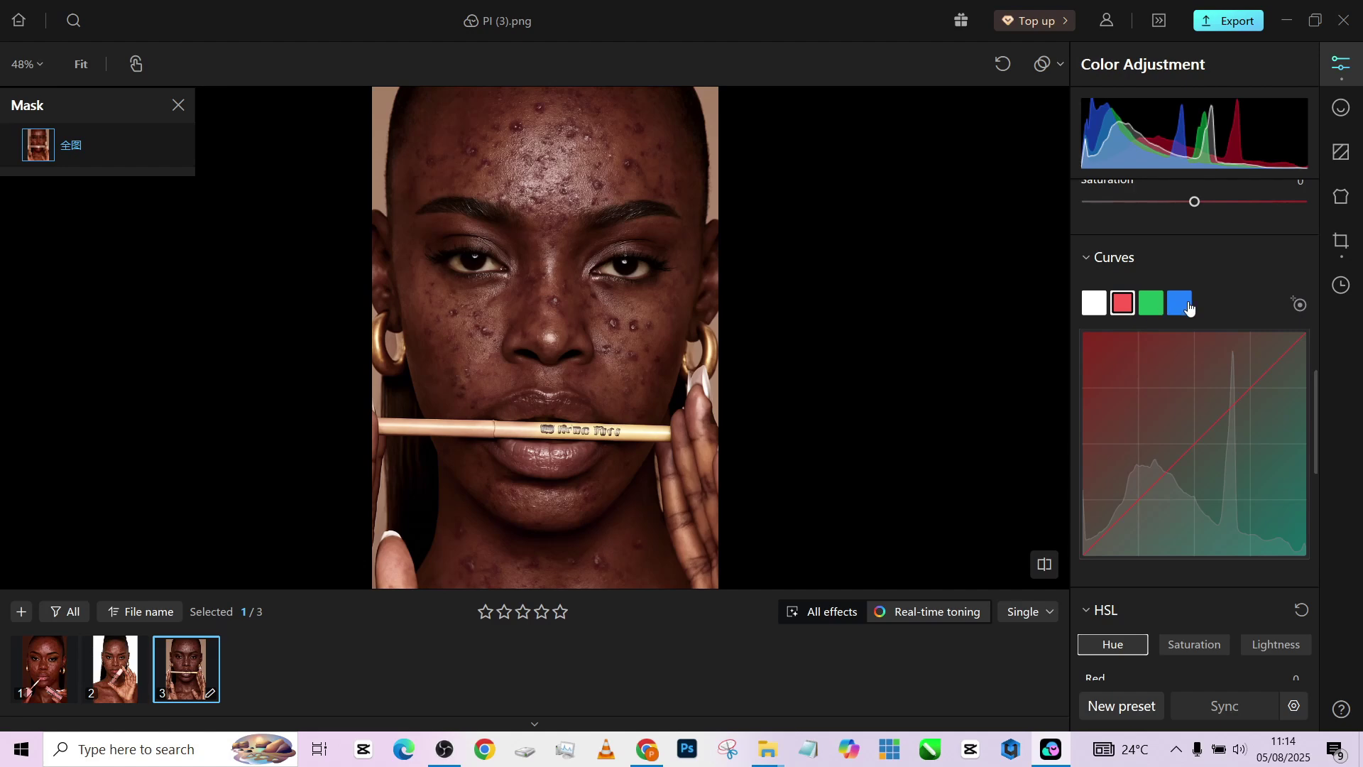
- Nudge points on the red, green and blue curves, setting the blue point to 119 → 126
drag(1200, 440, 1199, 445)
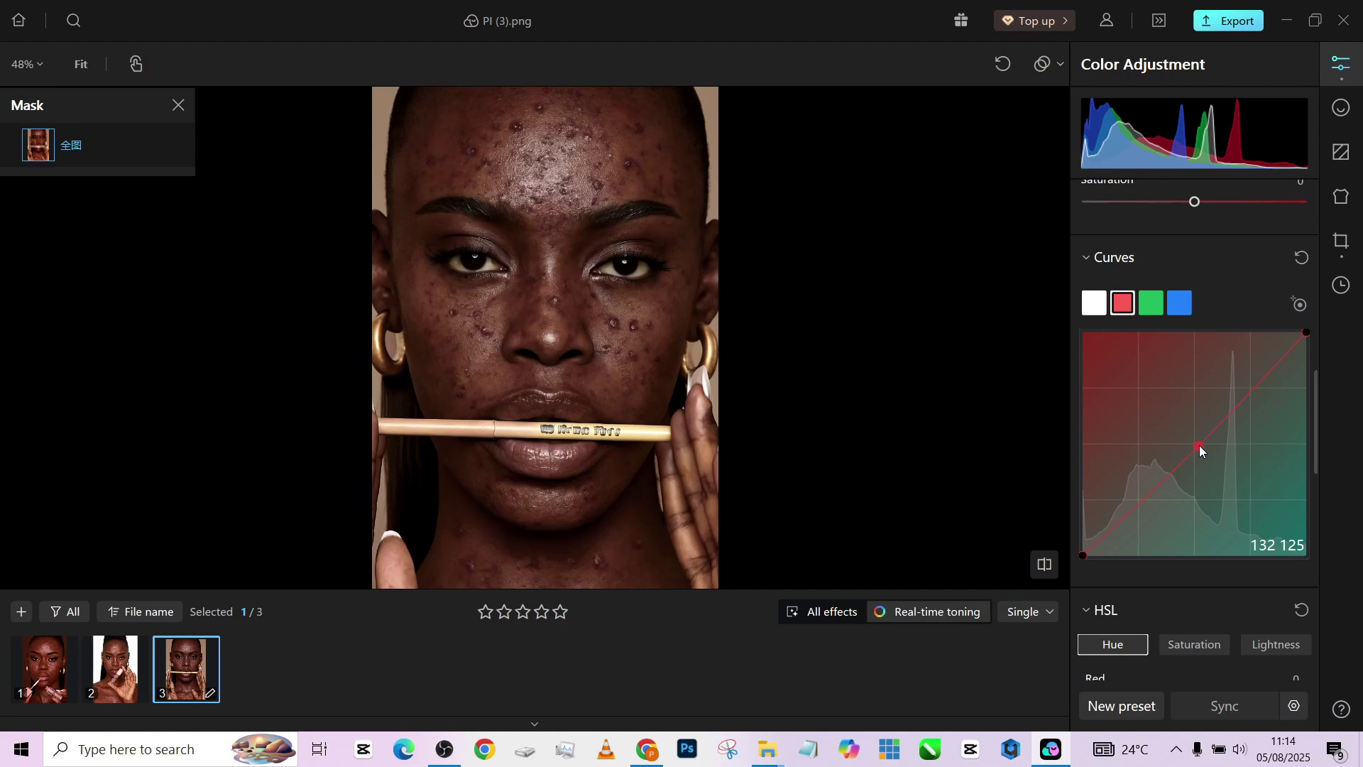
click(1150, 303)
drag(1203, 438, 1199, 441)
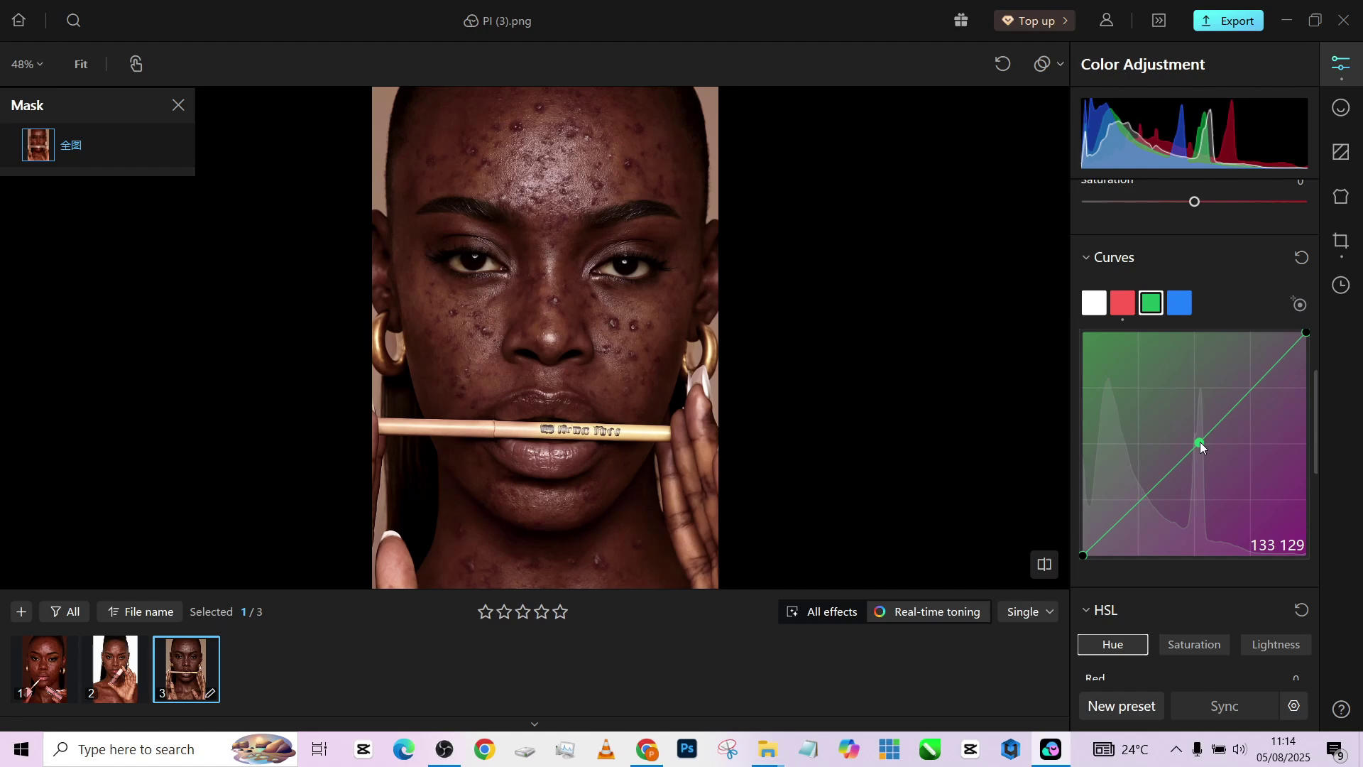
click(1179, 304)
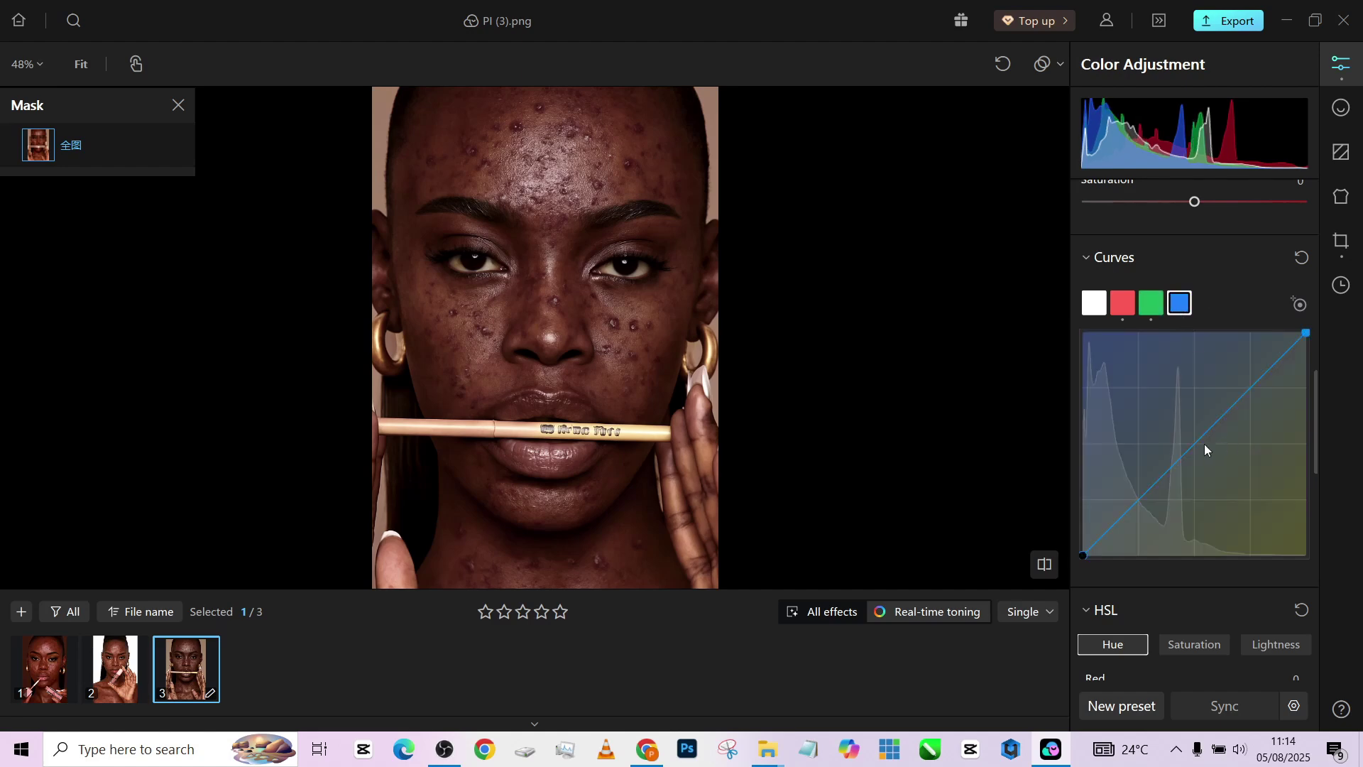
mouse_move(1200, 445)
mouse_down()
mouse_move(1210, 465)
mouse_move(1190, 444)
mouse_up()
- Set Vibrance to -18 and White Balance Temperature to 16
scroll(1243, 259, up, 3)
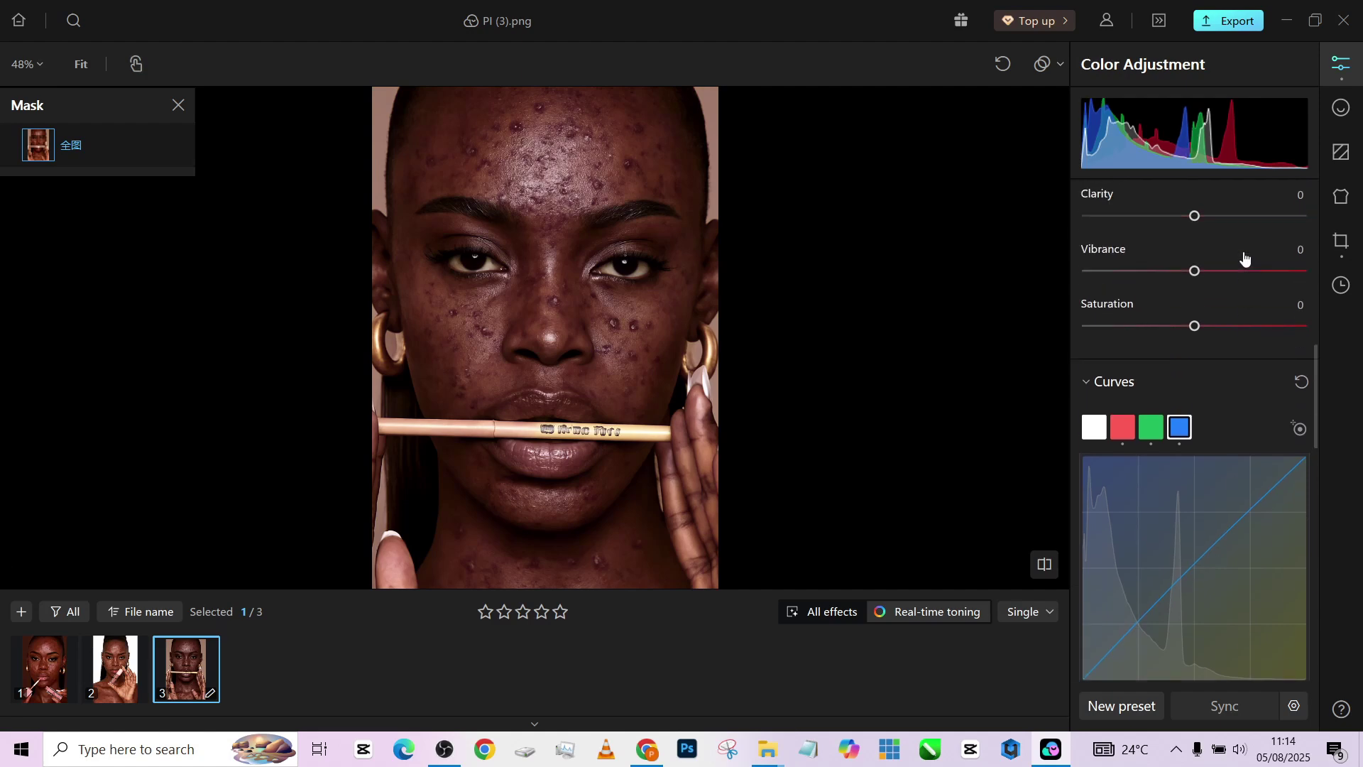
scroll(1239, 298, up, 2)
drag(1194, 484, 1175, 489)
scroll(1208, 327, up, 5)
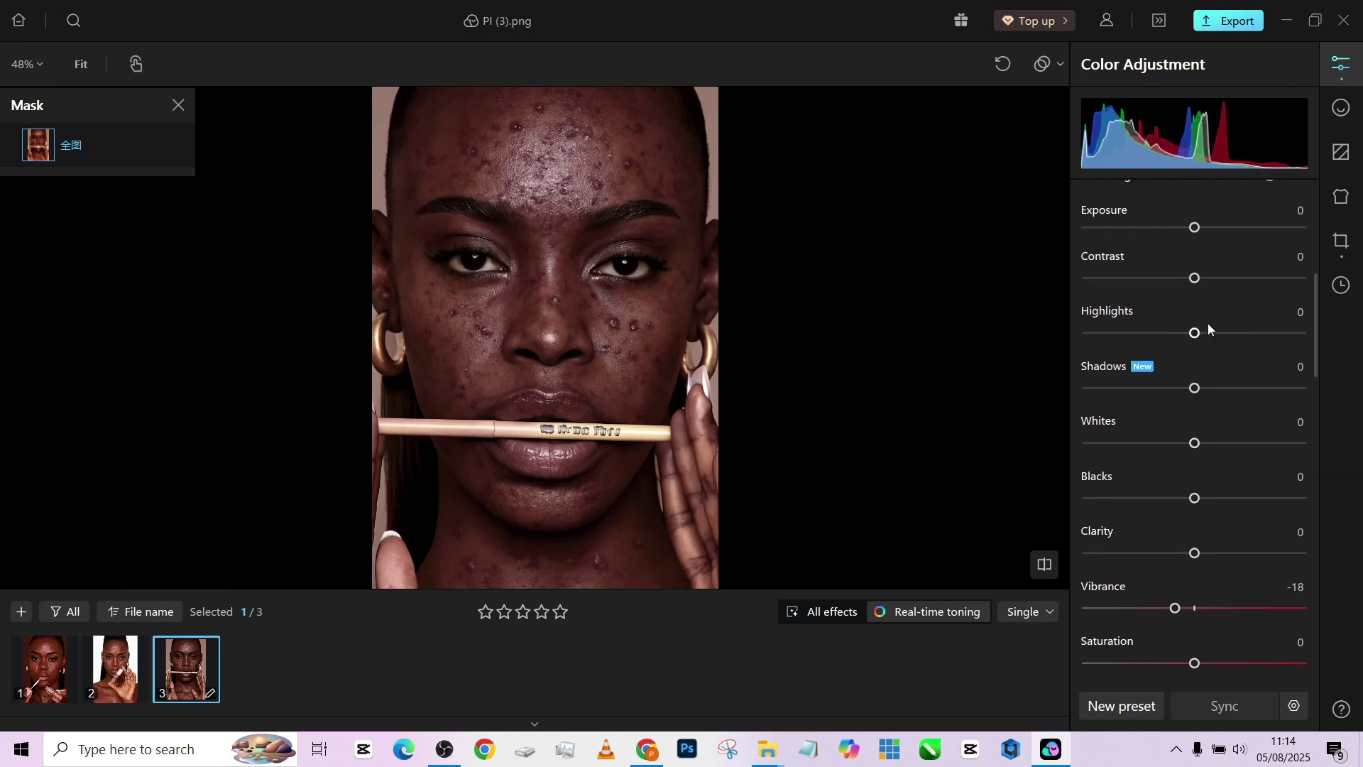
scroll(1207, 328, up, 4)
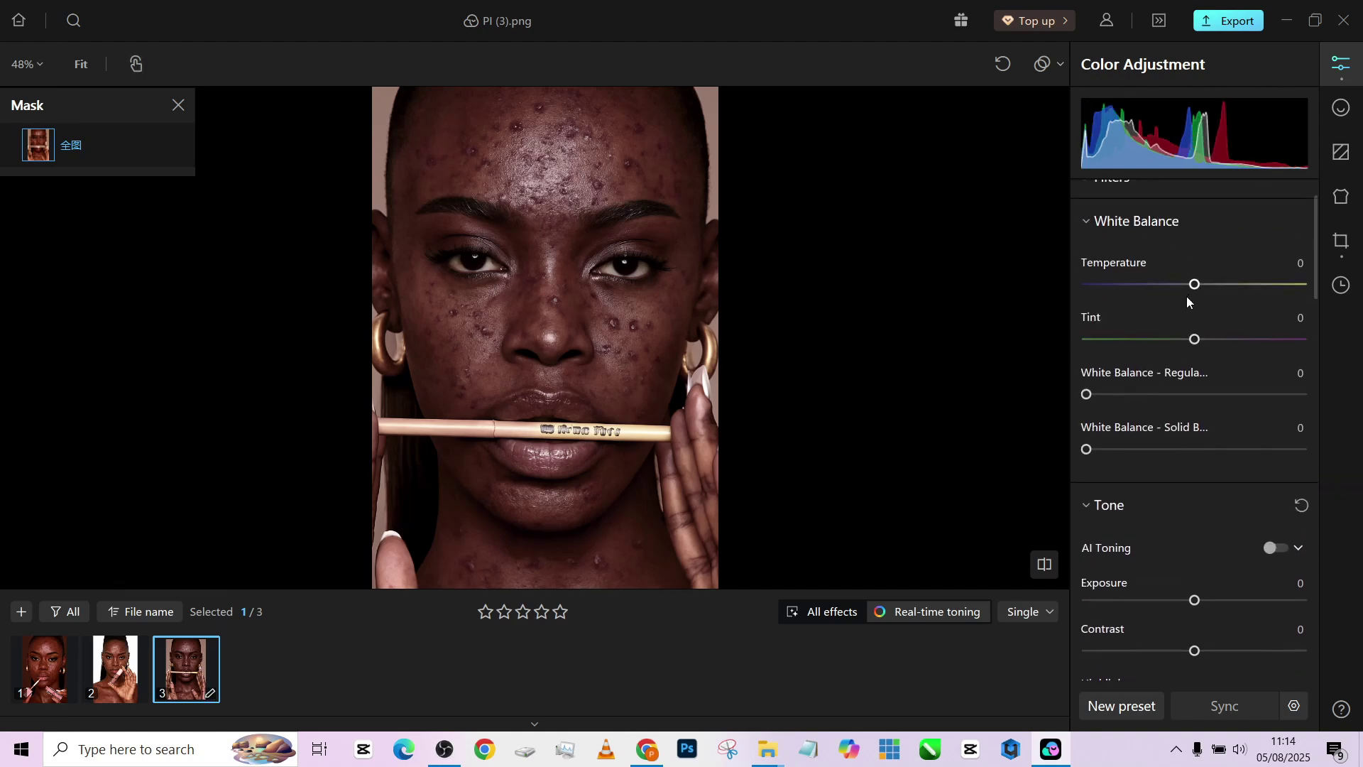
drag(1196, 285, 1209, 286)
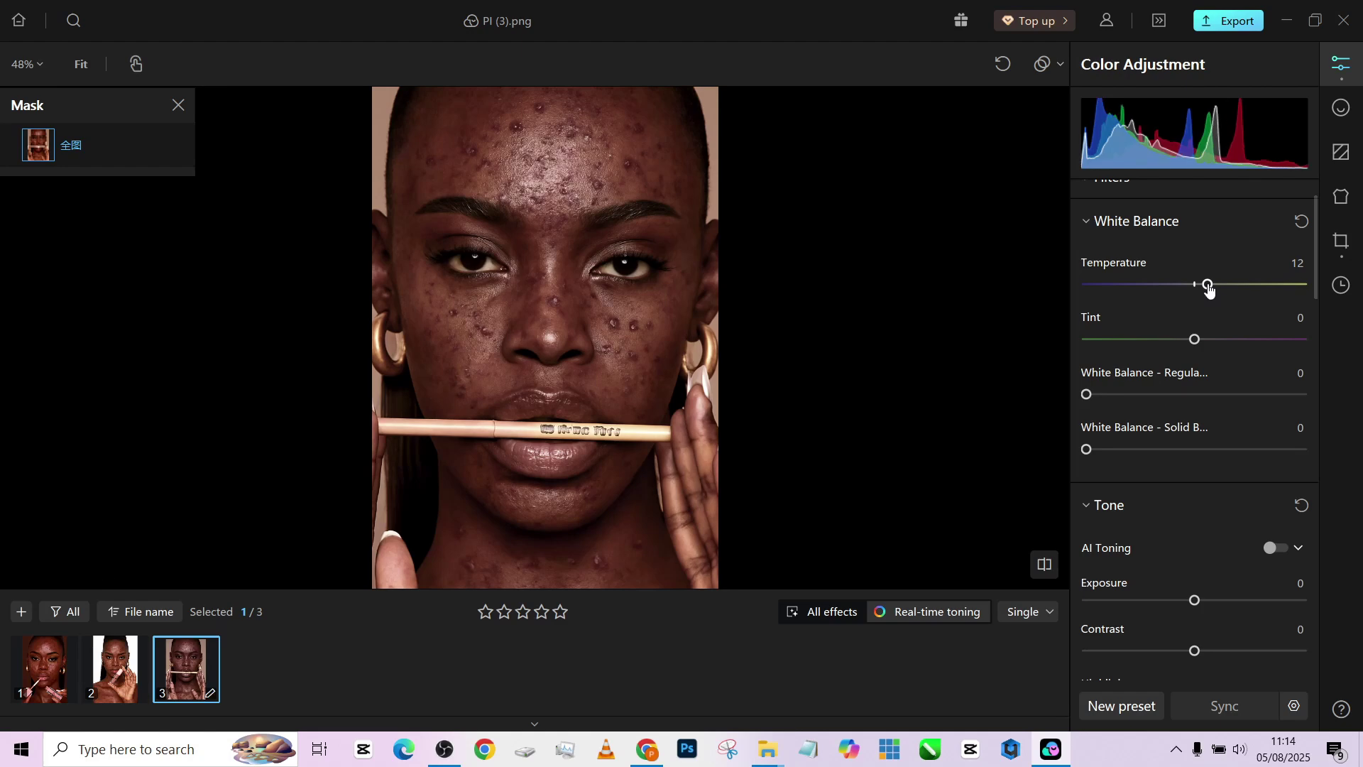
drag(1209, 287, 1214, 292)
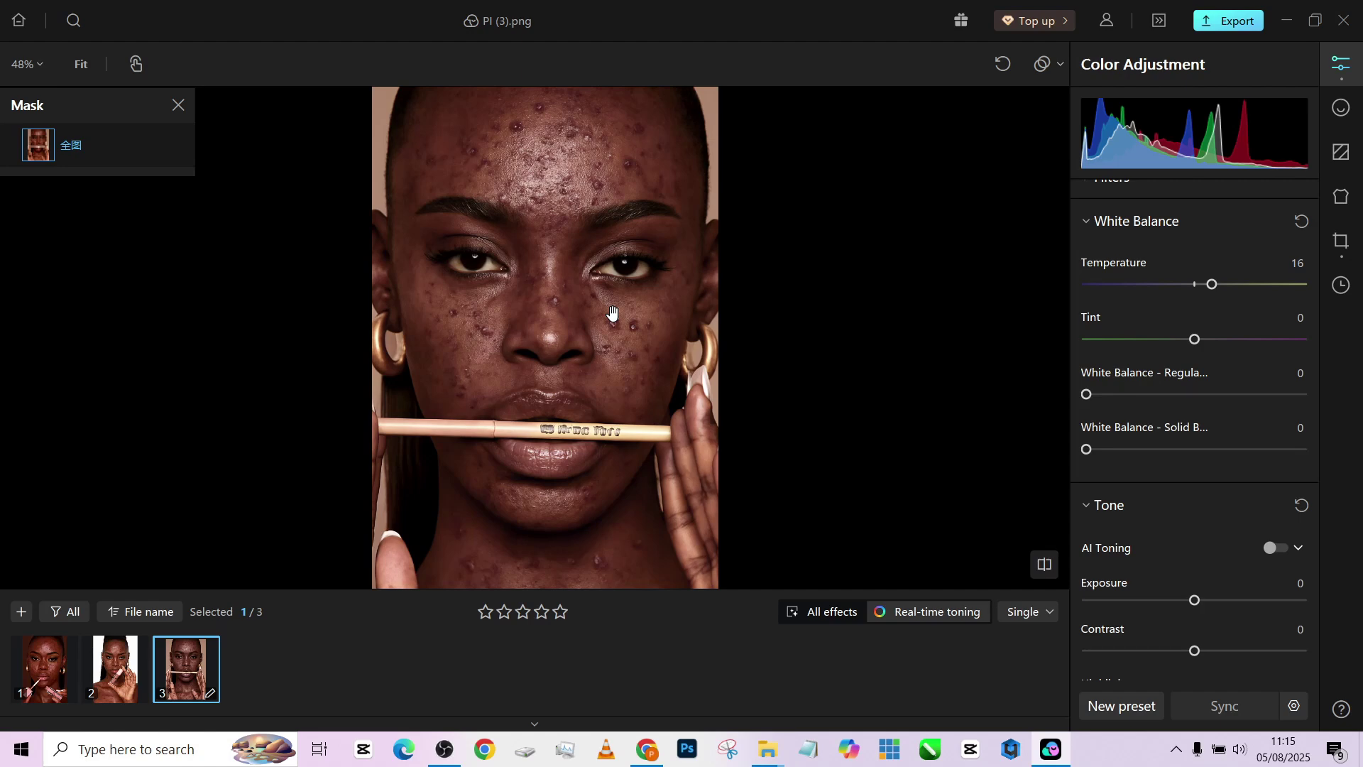
- Set Exposure to 0.16, Highlights to 25 and Shadows to -29
scroll(1229, 523, down, 1)
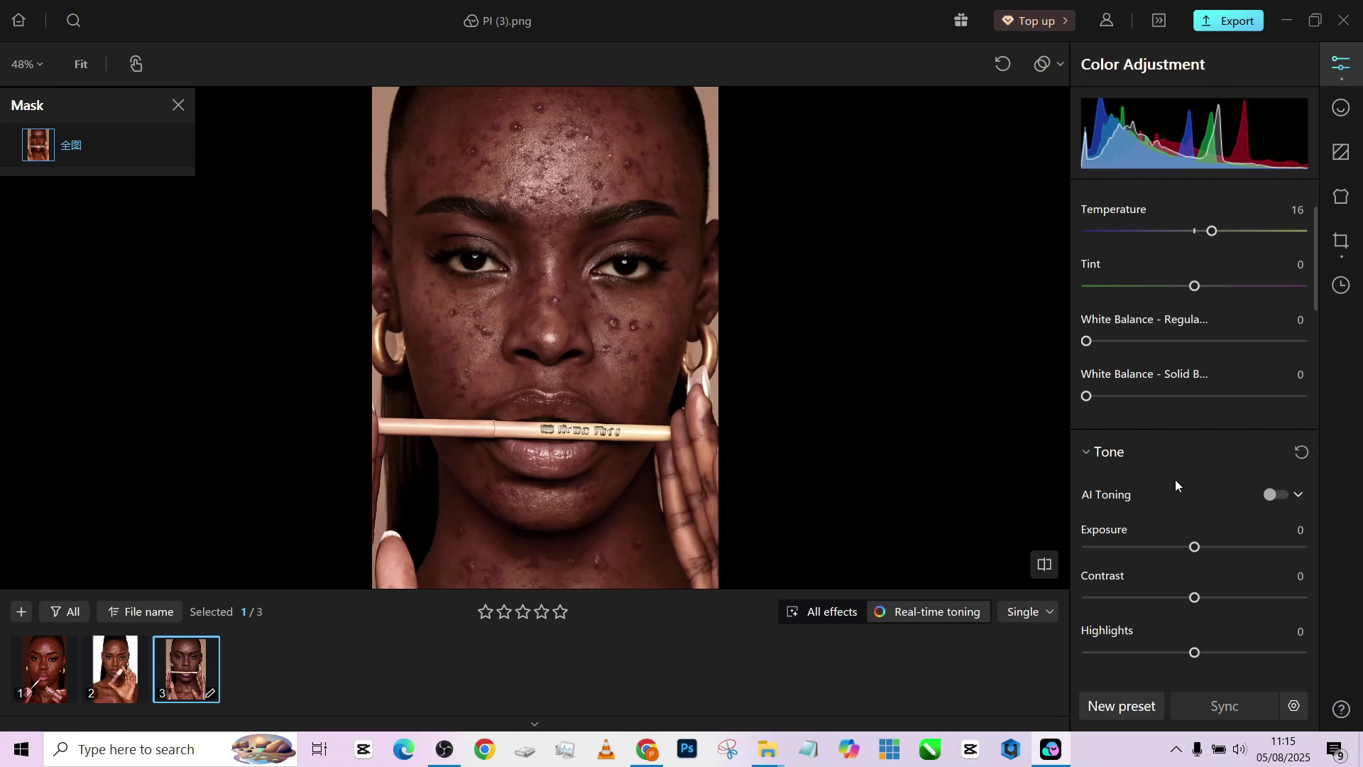
scroll(1177, 483, down, 1)
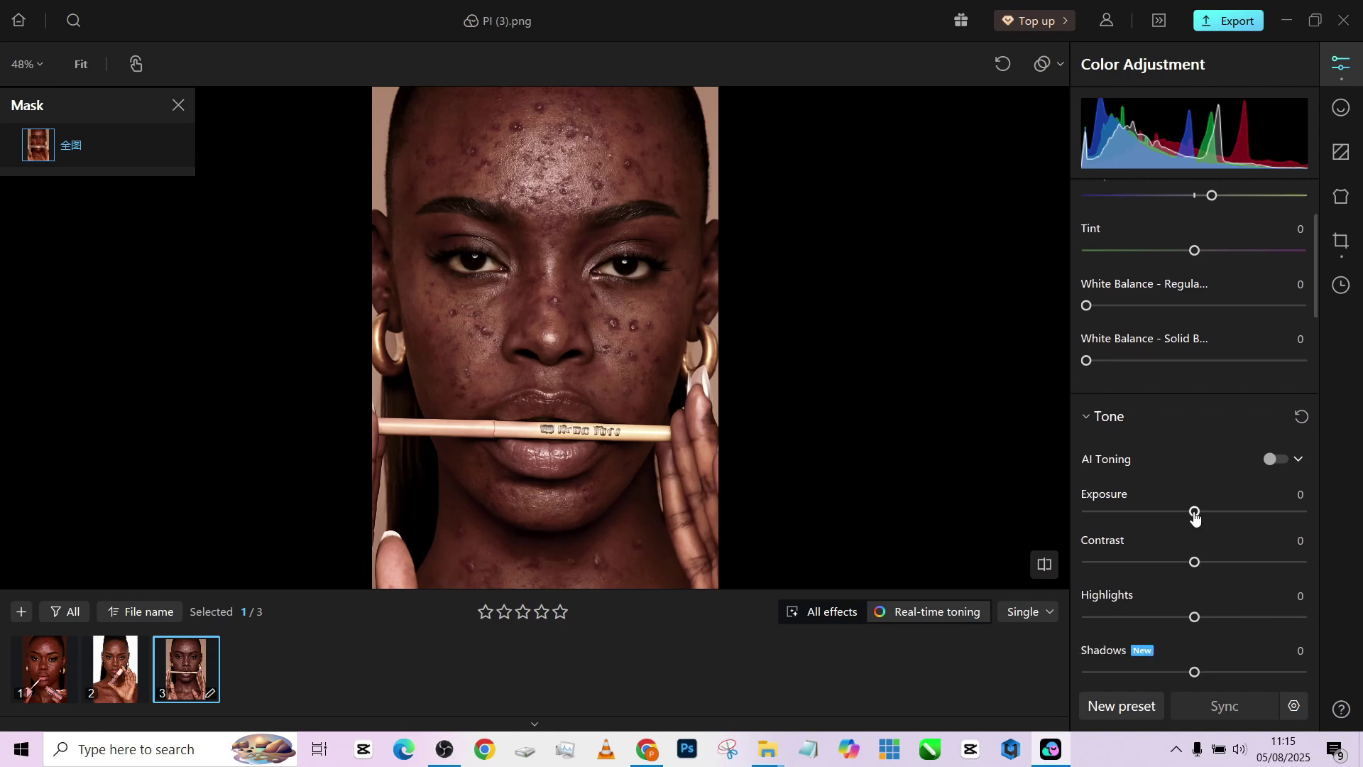
drag(1195, 518, 1199, 519)
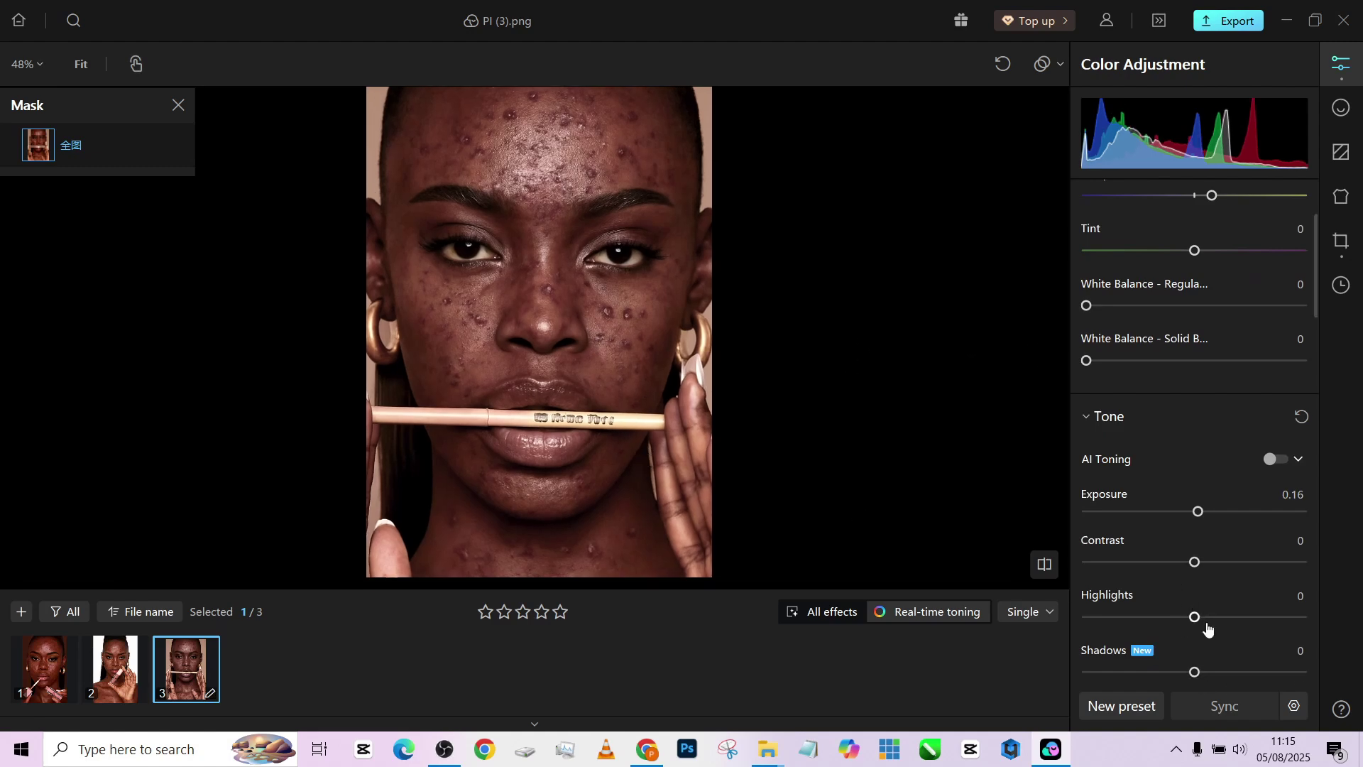
drag(1207, 619, 1221, 617)
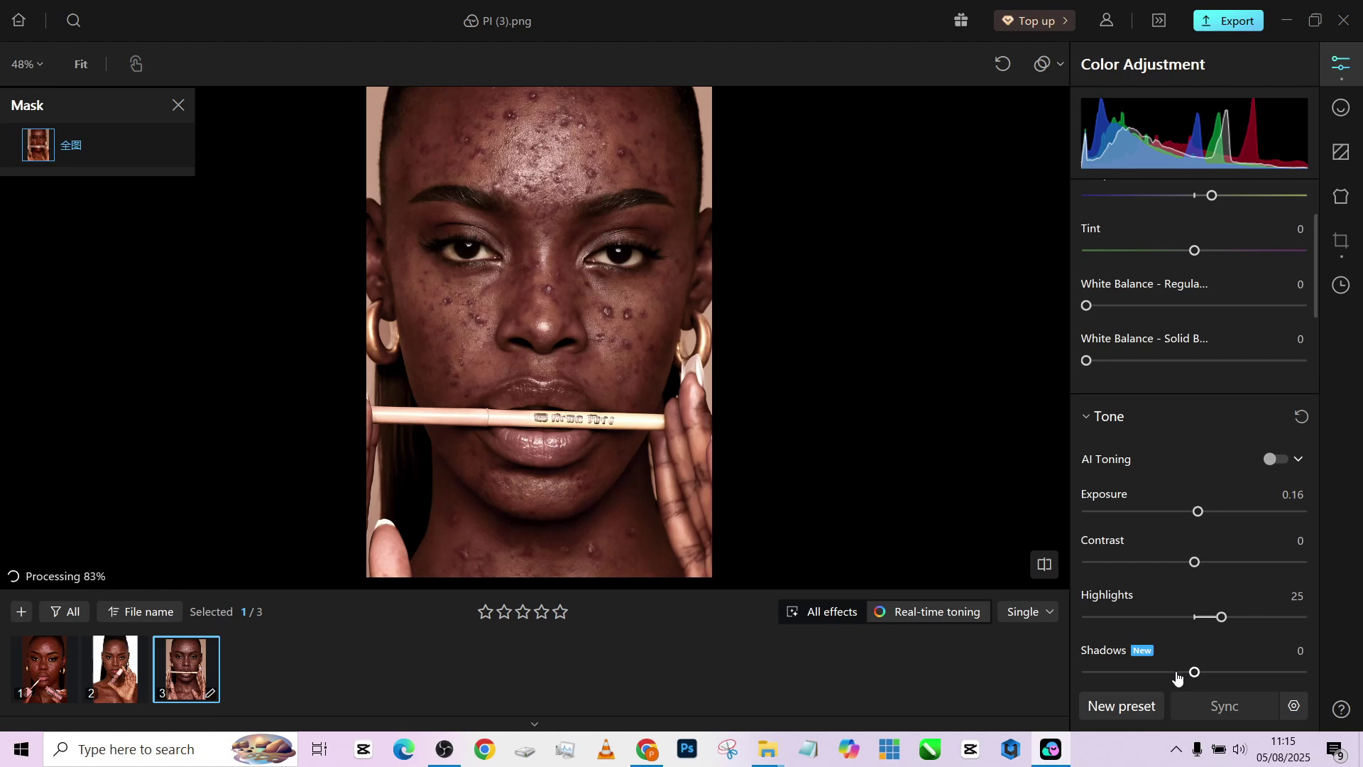
drag(1177, 678, 1163, 671)
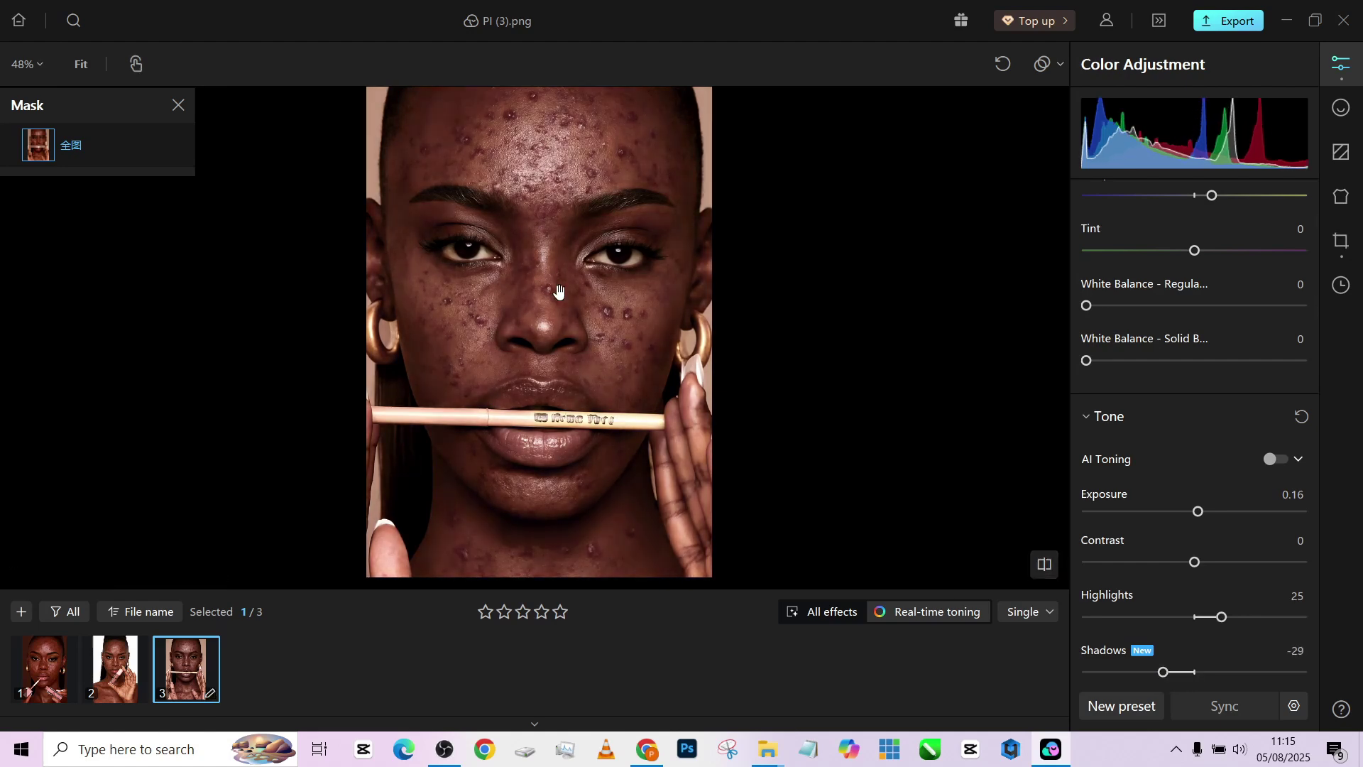
- Create a local Person mask covering the eye sclera
scroll(559, 291, up, 3)
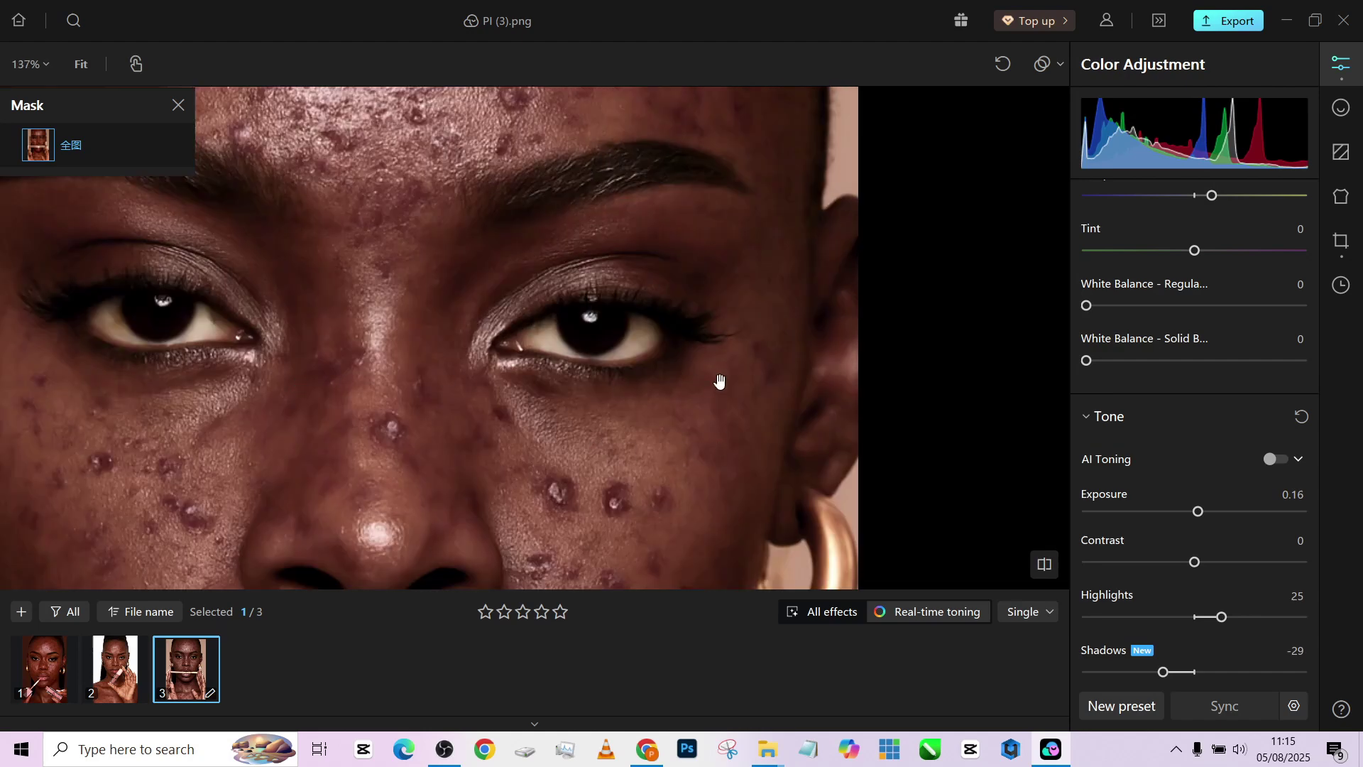
scroll(653, 310, down, 3)
drag(593, 485, 542, 443)
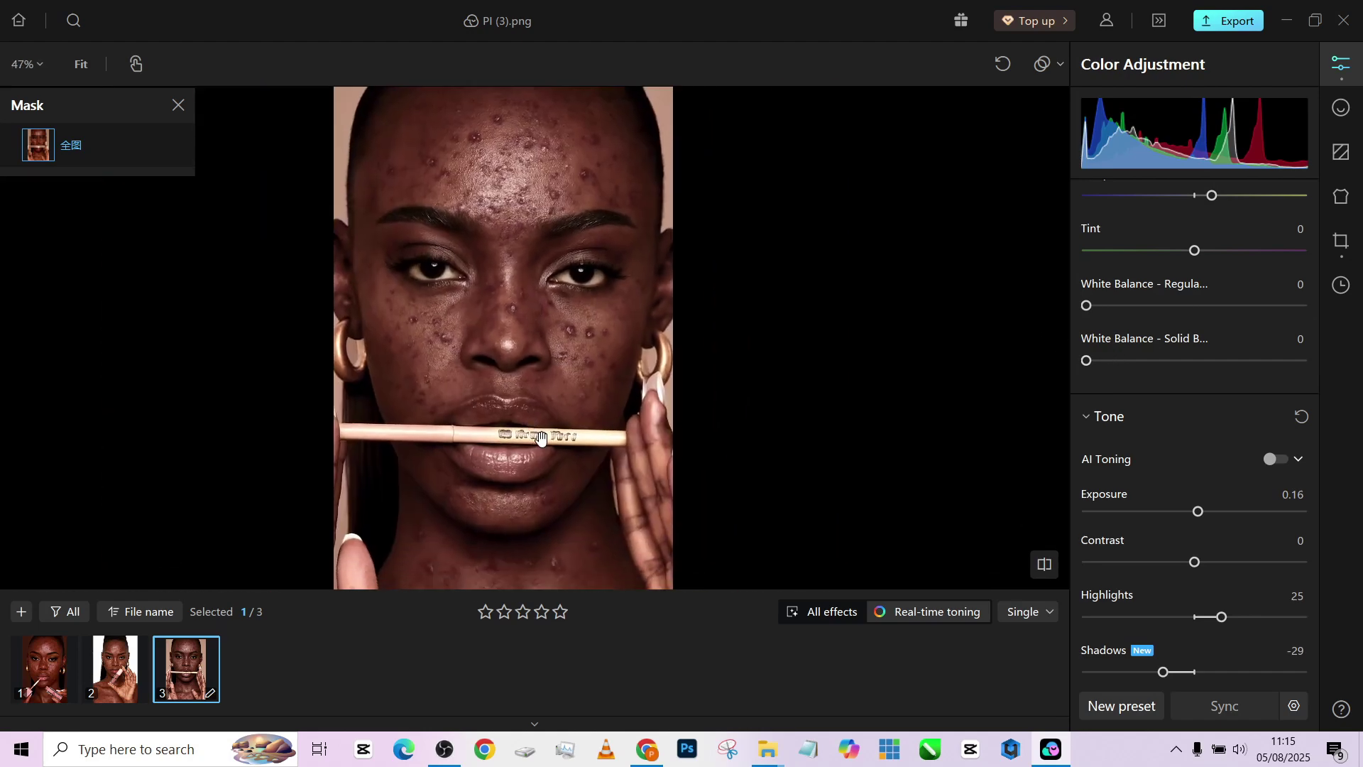
scroll(1238, 399, up, 3)
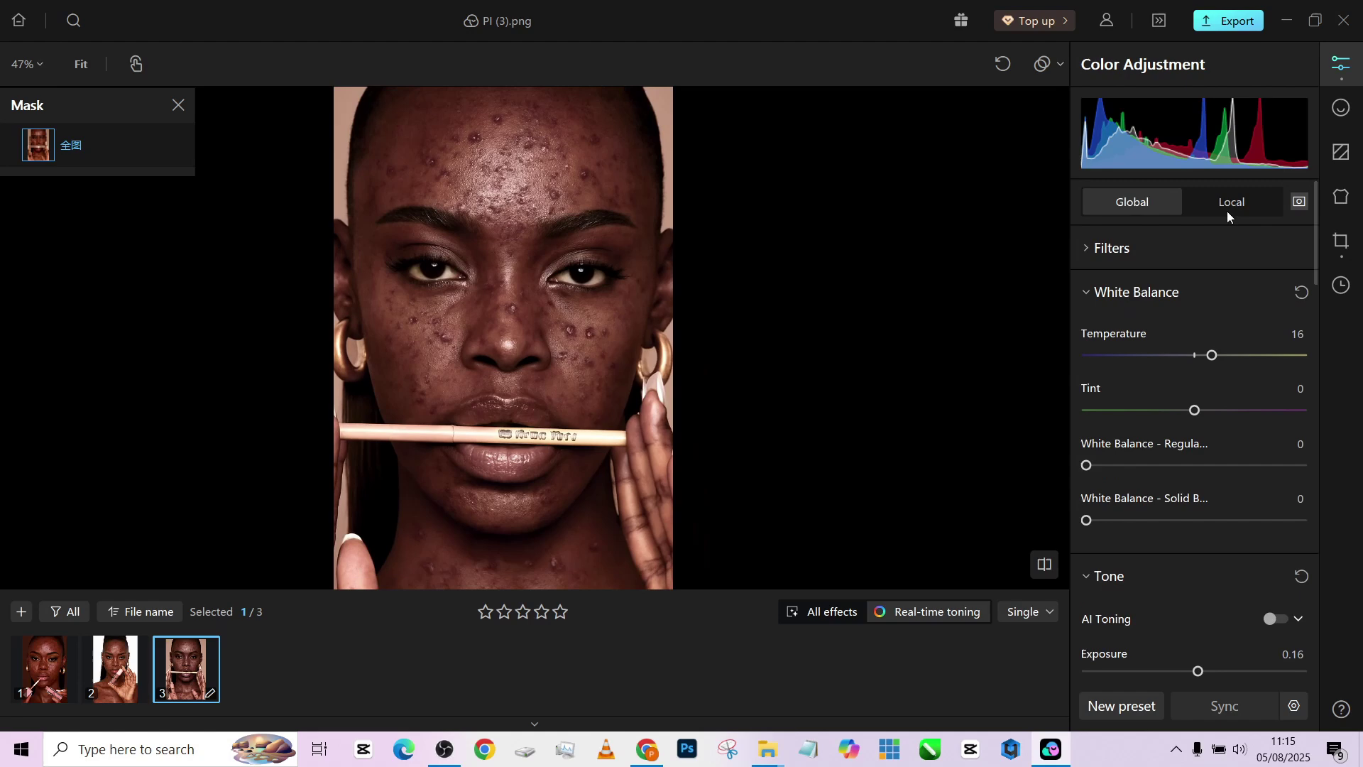
click(1227, 208)
click(1093, 353)
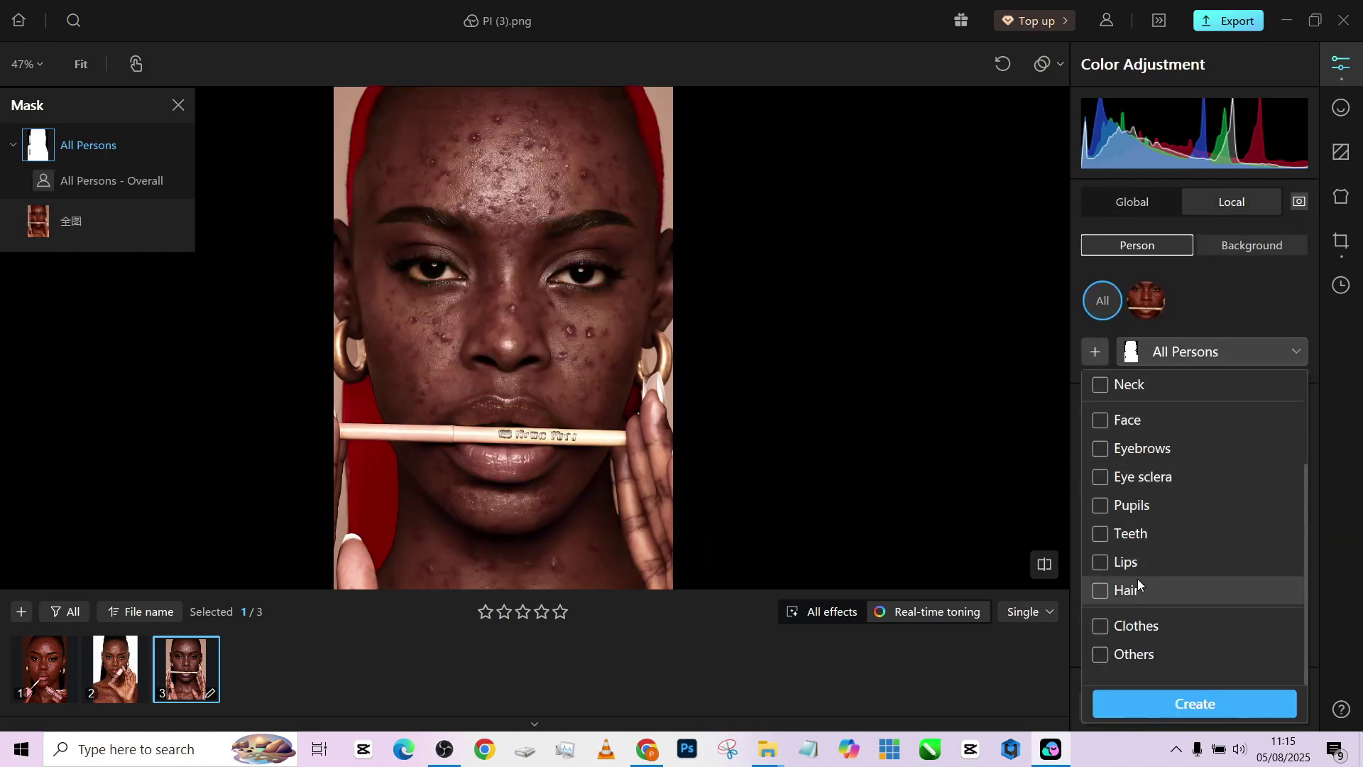
click(1134, 478)
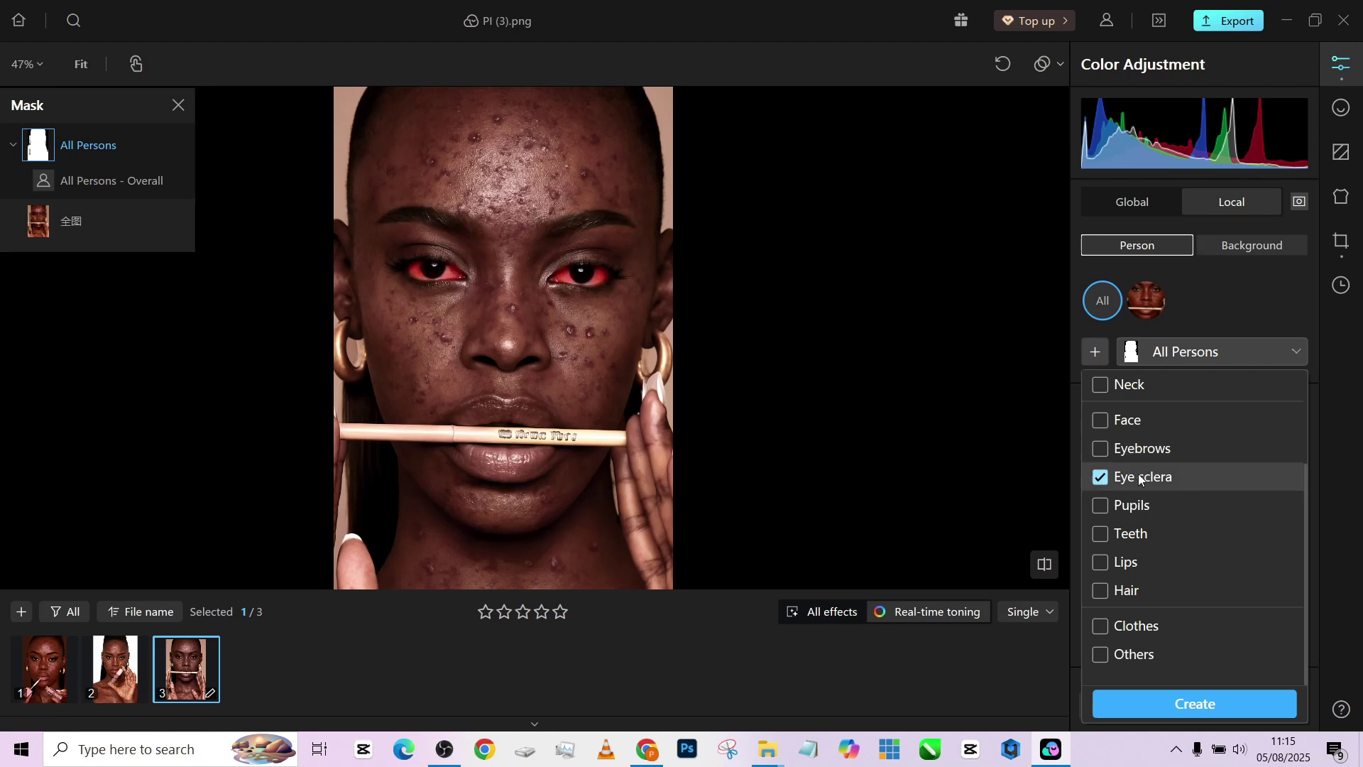
click(1150, 702)
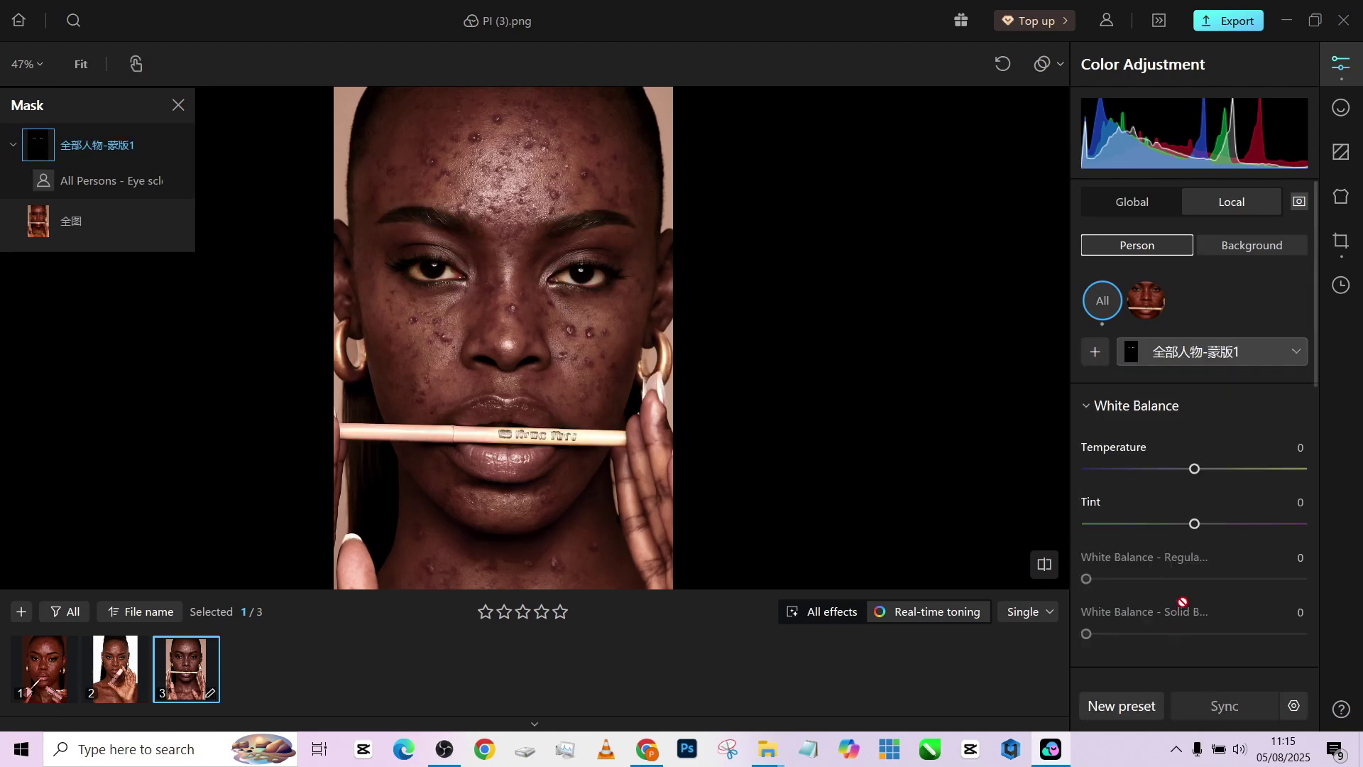
- Lower the eye-sclera mask's Saturation to -66
scroll(606, 326, up, 2)
scroll(605, 326, up, 2)
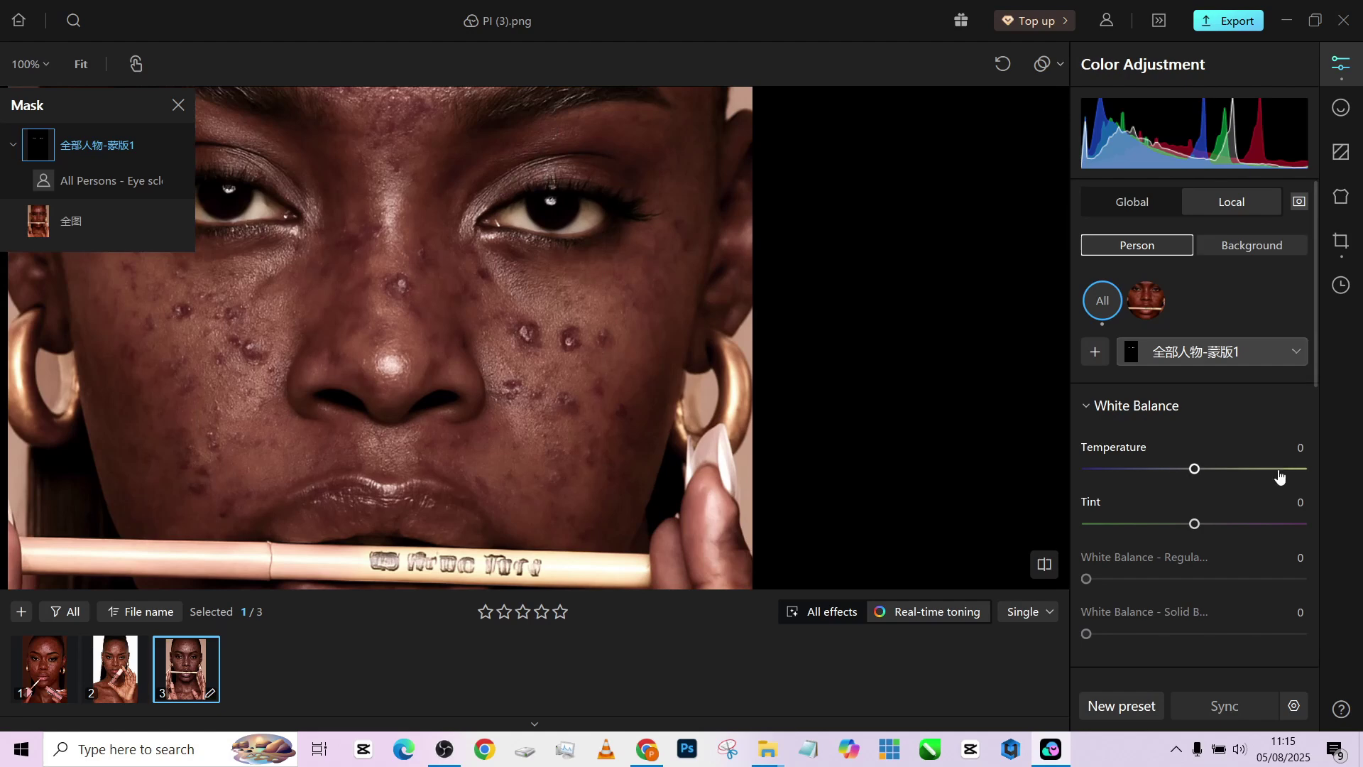
scroll(1279, 475, down, 1)
scroll(1279, 476, down, 5)
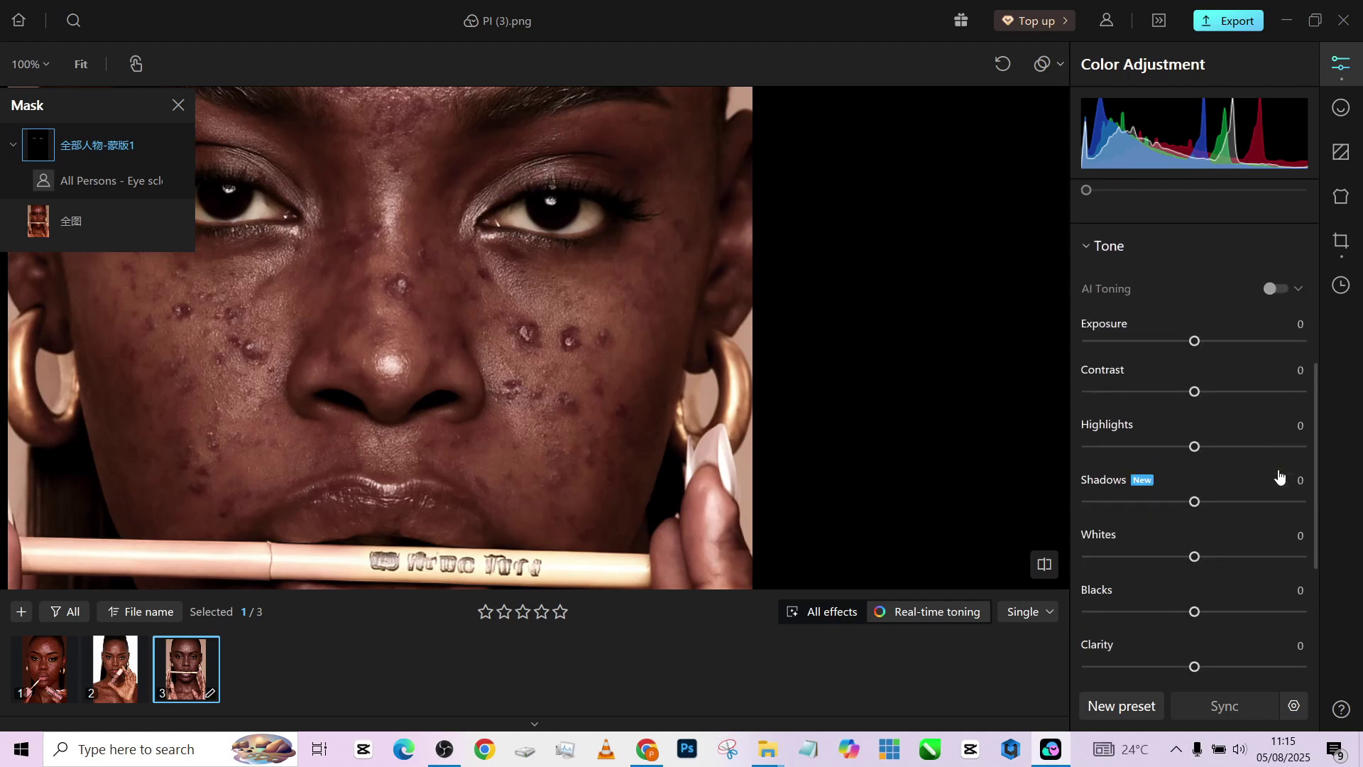
scroll(1279, 476, down, 1)
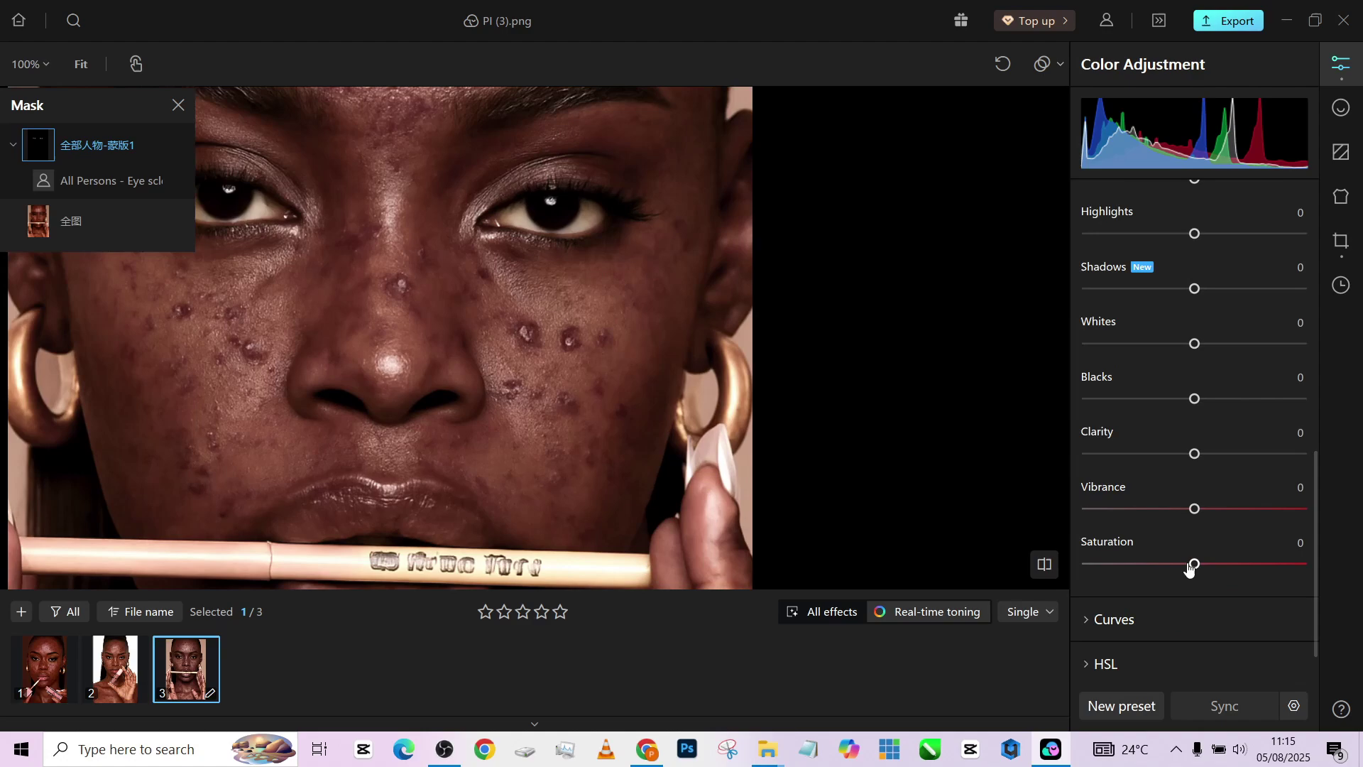
drag(1194, 562, 1084, 564)
scroll(526, 369, down, 4)
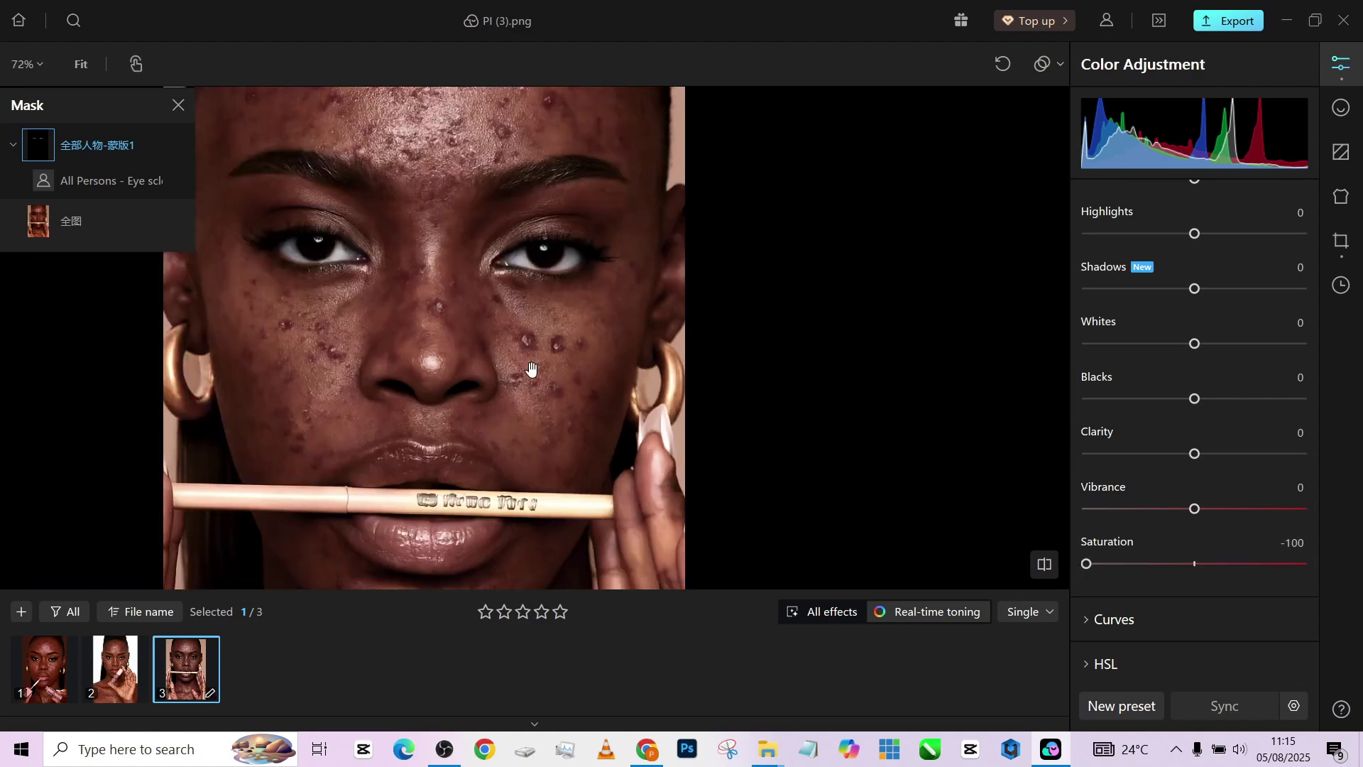
scroll(592, 345, up, 3)
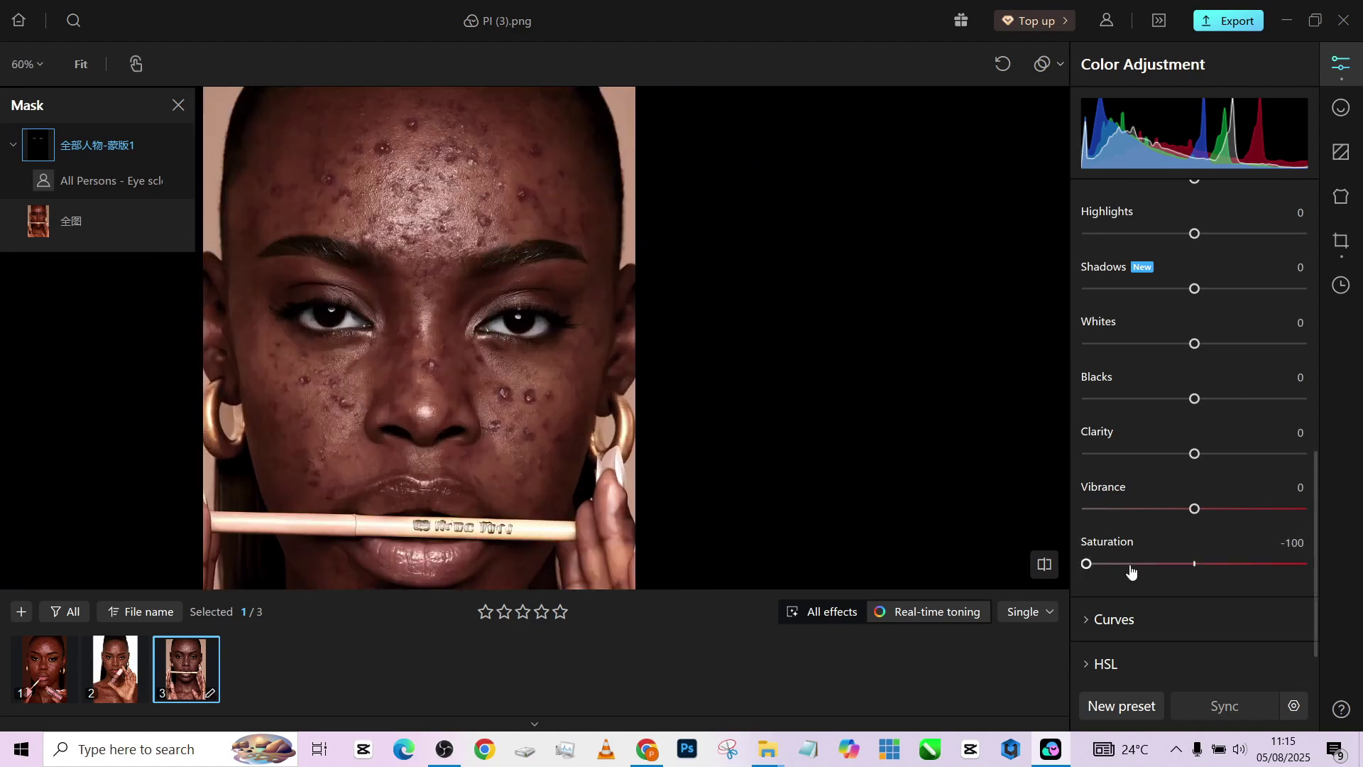
click(1129, 564)
drag(1129, 564, 1122, 564)
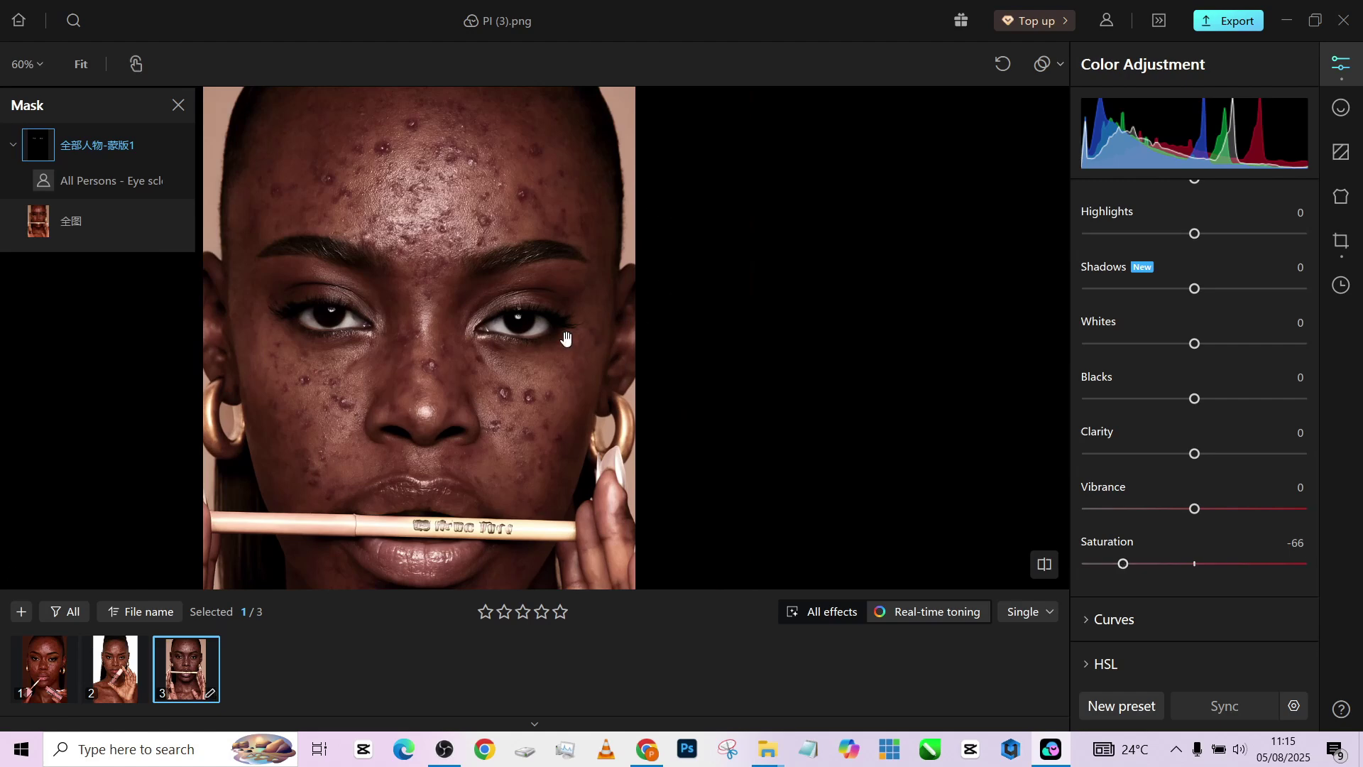
drag(563, 338, 631, 283)
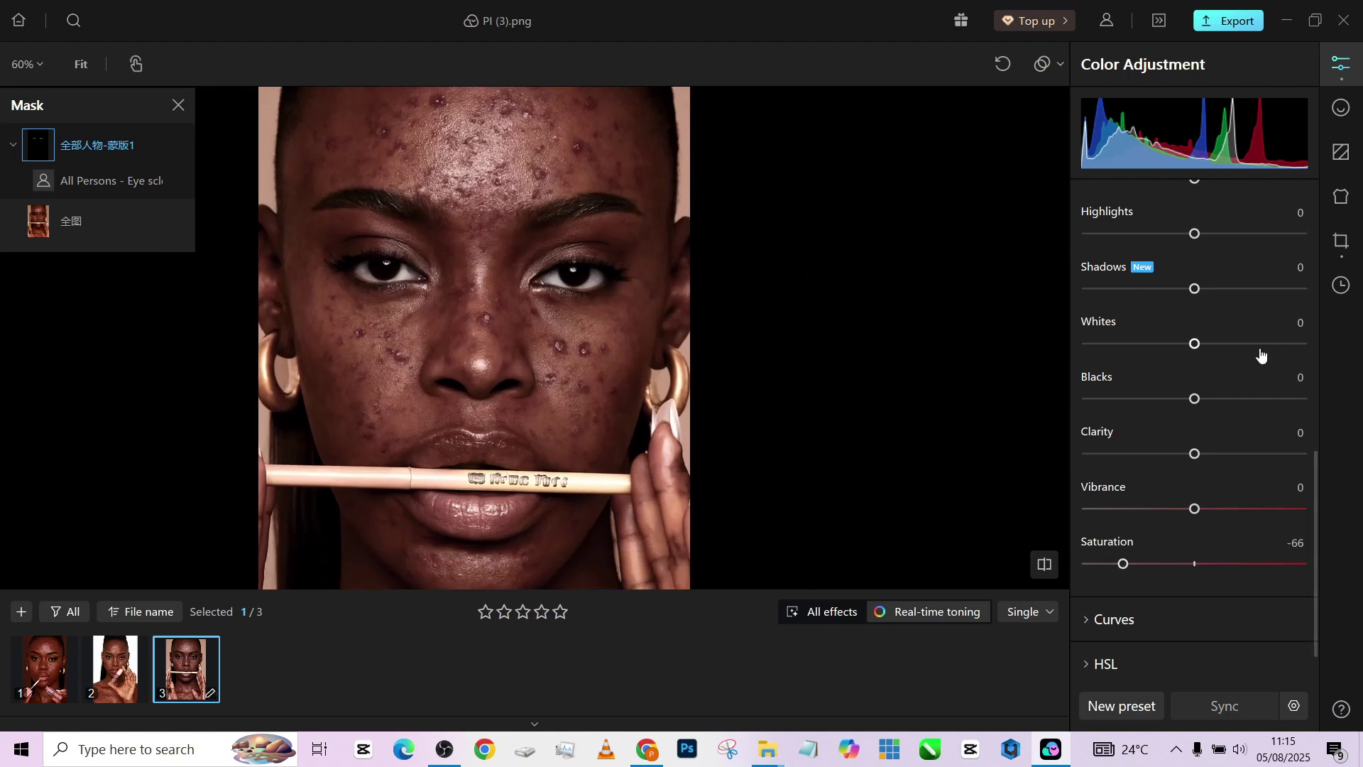
scroll(1251, 249, up, 5)
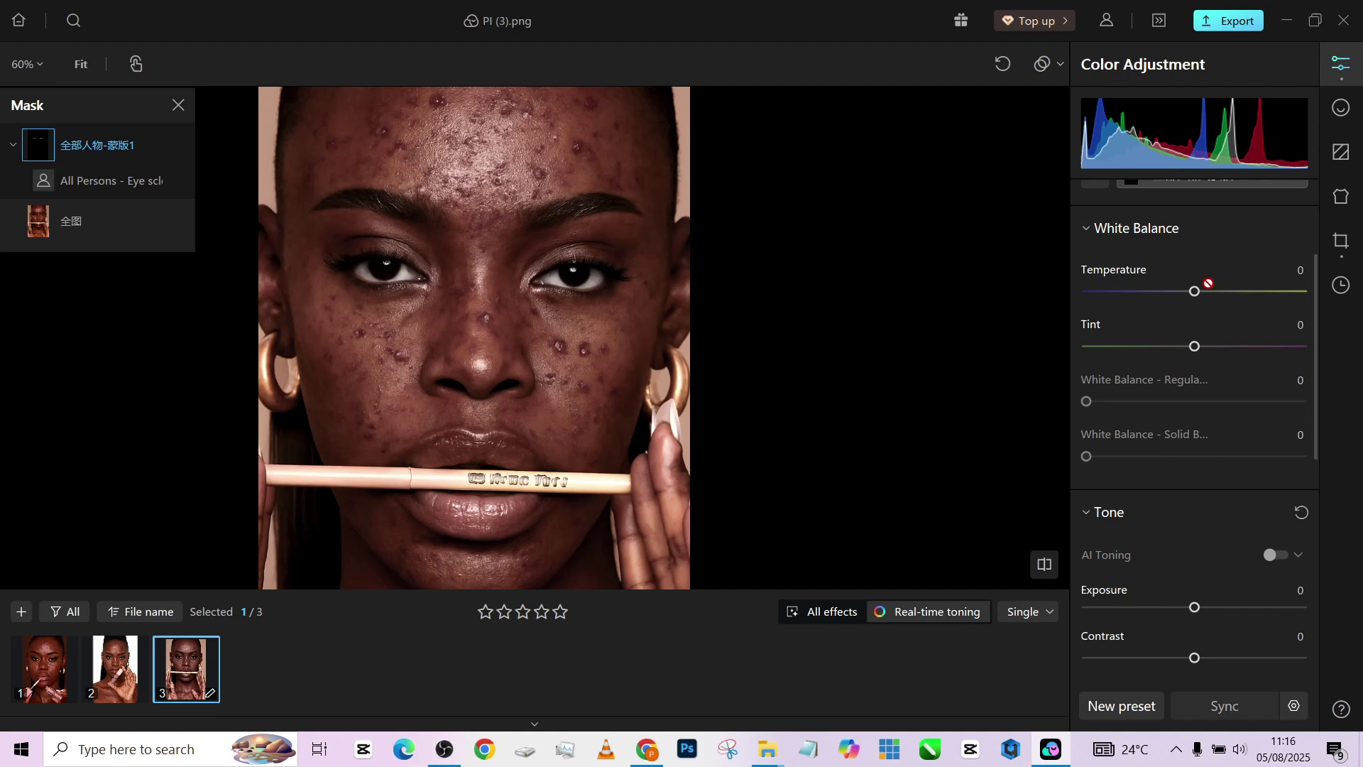
- Add a new facial-feature mask covering the lips
scroll(1208, 282, up, 2)
click(1094, 279)
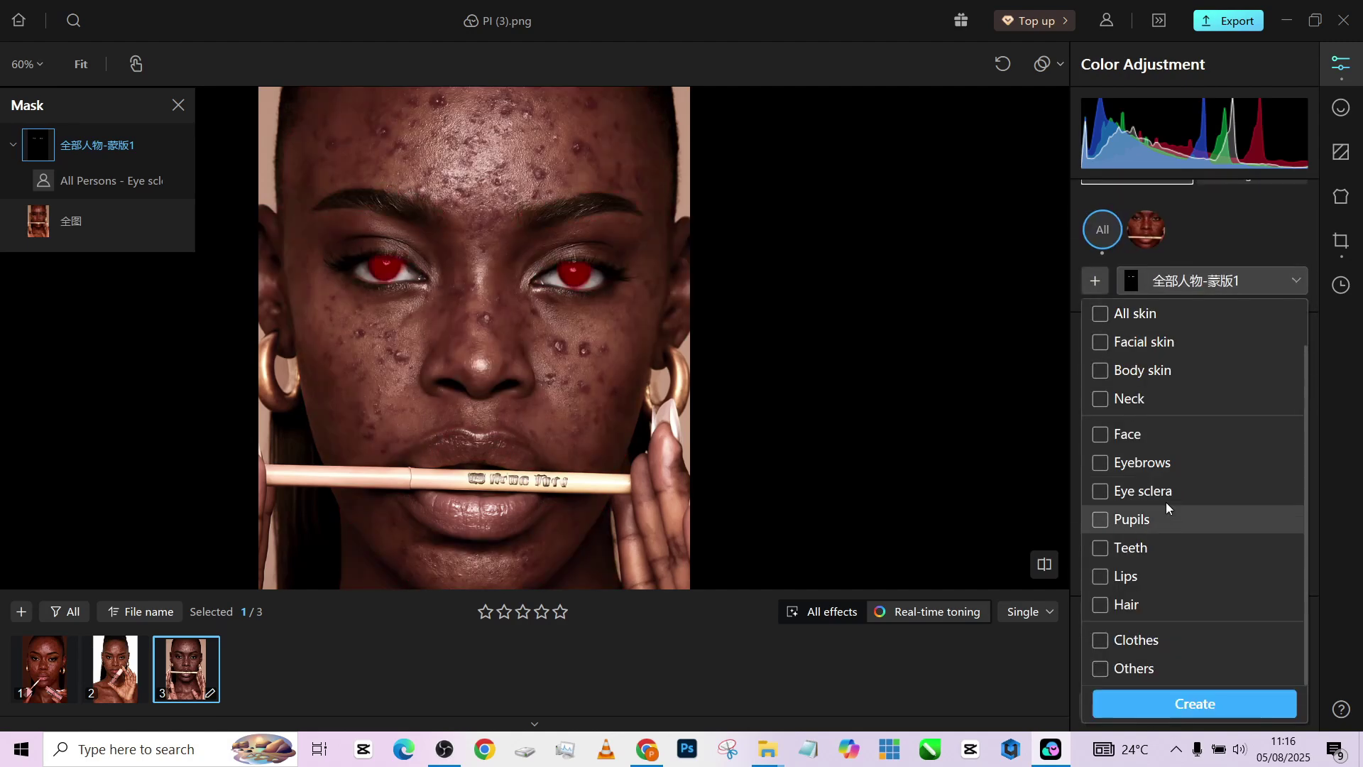
click(1135, 579)
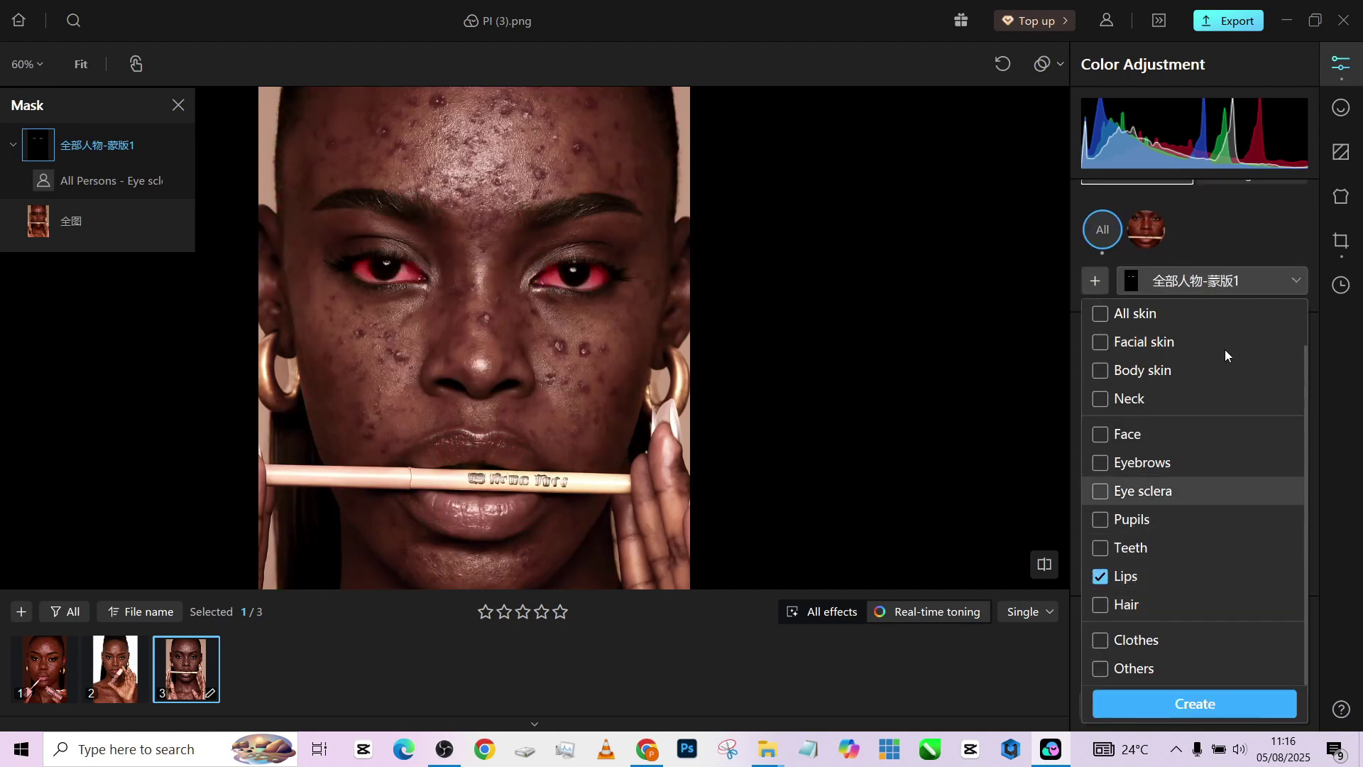
click(1155, 705)
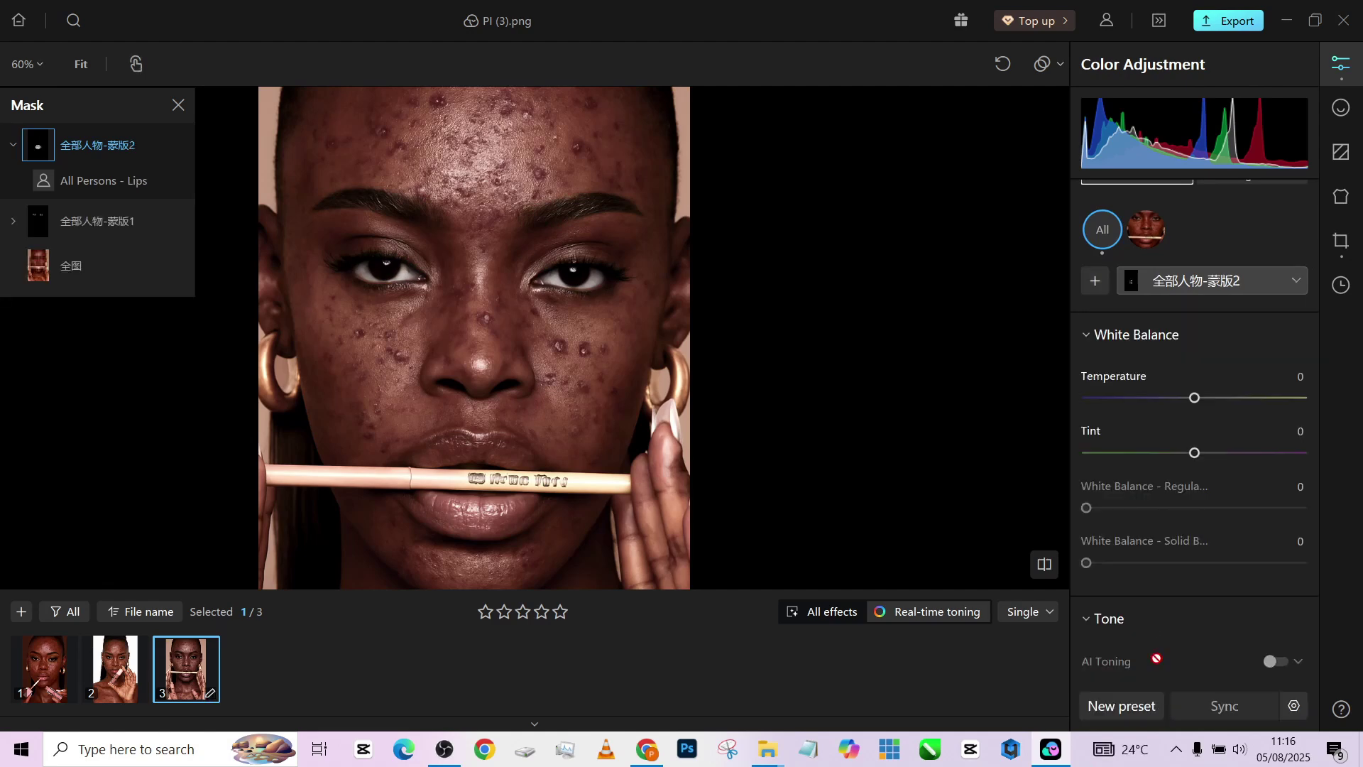
- Set the lips mask to Contrast 17, Highlights 61, Shadows 22, Whites 22, Clarity -60, Vibrance -23
scroll(1175, 469, down, 5)
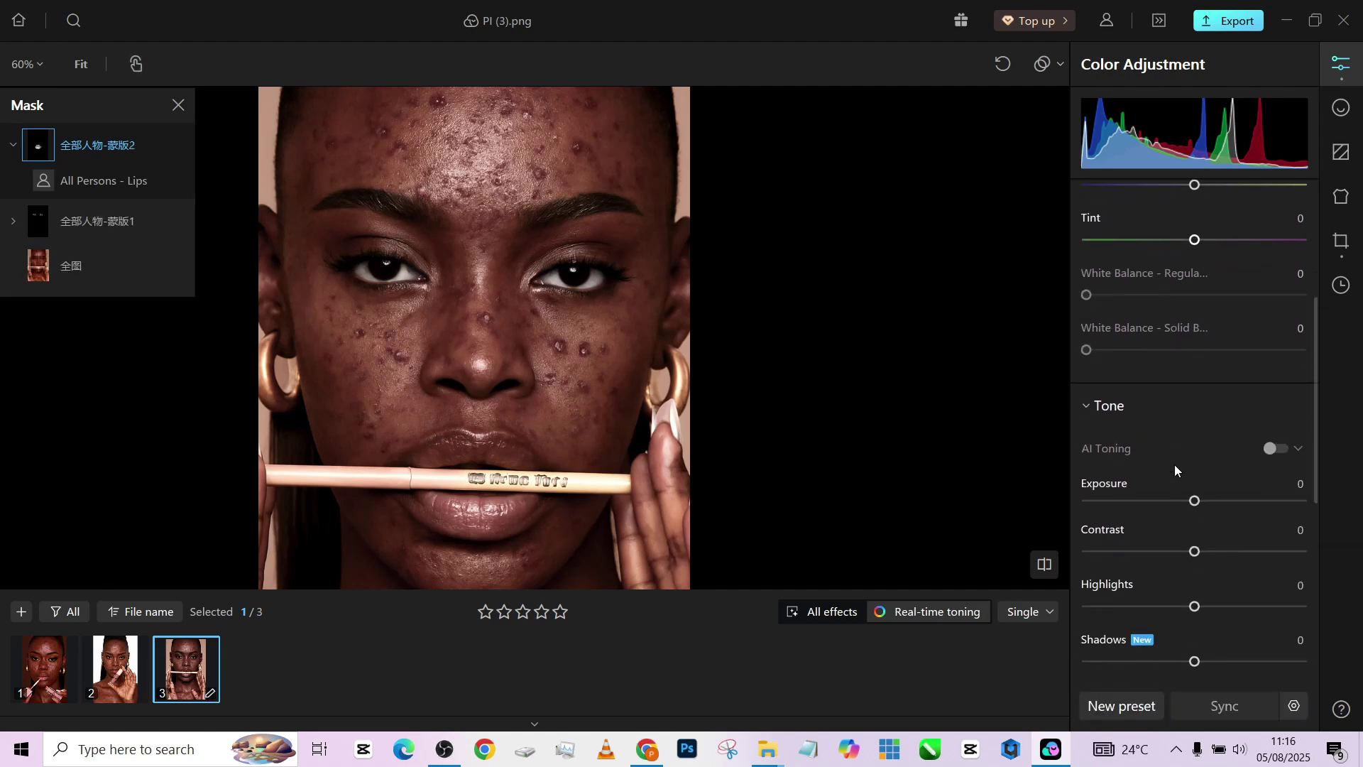
drag(1220, 436, 1257, 436)
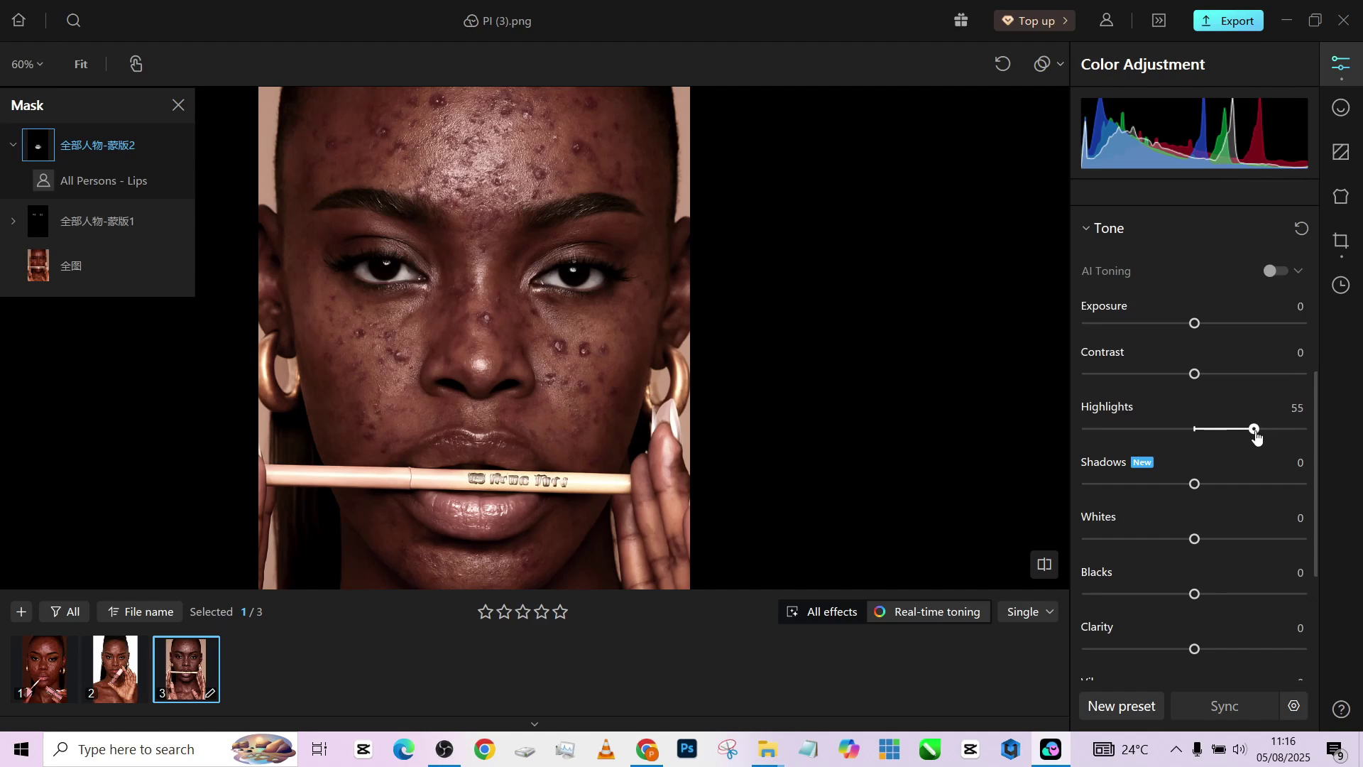
drag(1257, 436, 1261, 436)
drag(1195, 374, 1214, 376)
click(1209, 483)
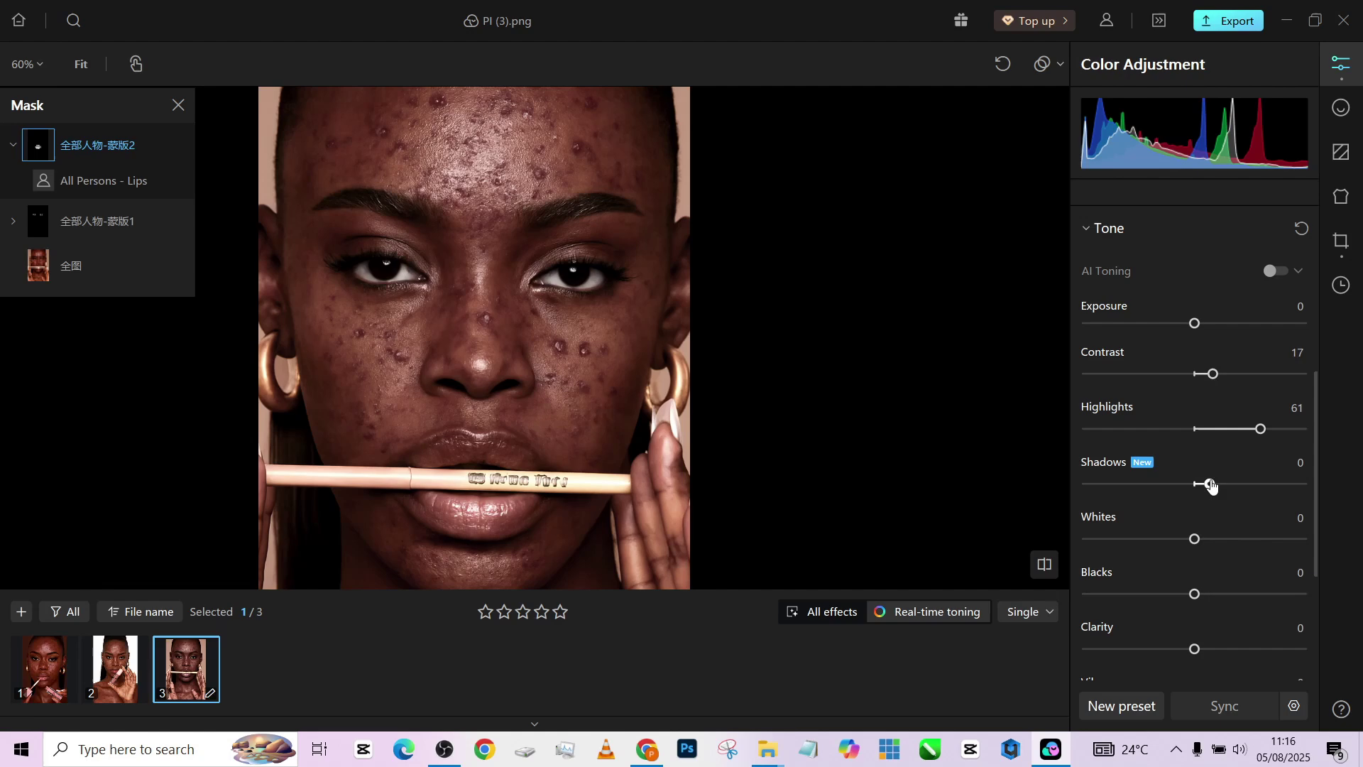
scroll(1177, 561, down, 1)
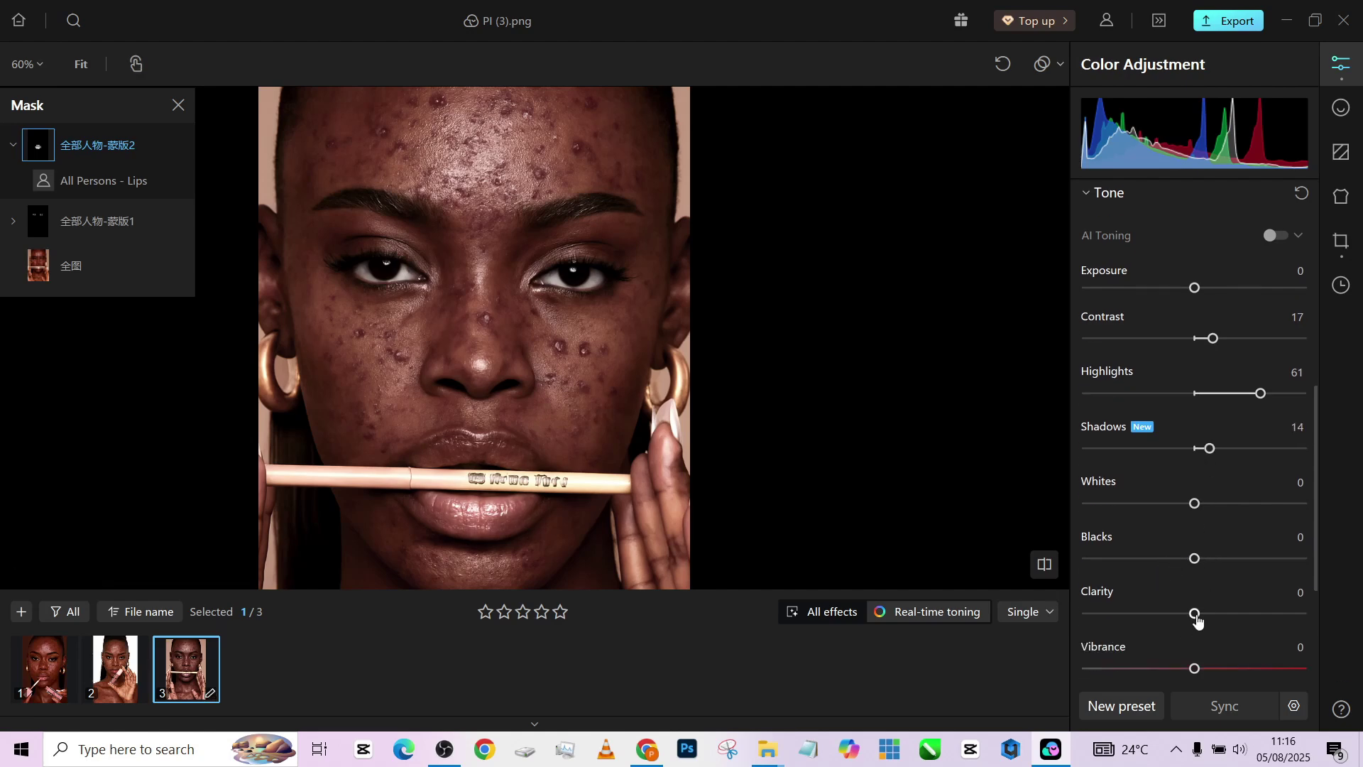
drag(1196, 616, 1130, 625)
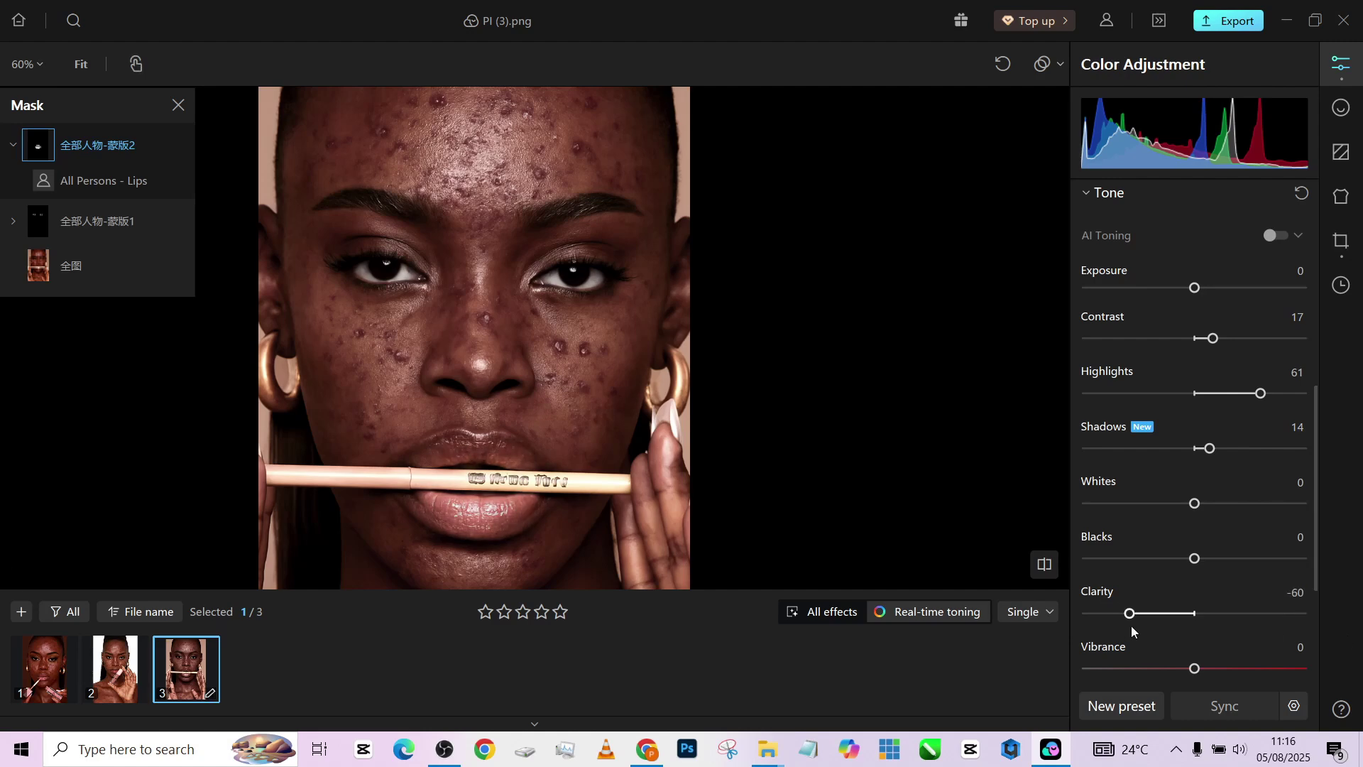
mouse_move(1195, 503)
mouse_down()
mouse_move(1242, 506)
mouse_move(1219, 508)
mouse_up()
drag(1179, 673, 1170, 673)
mouse_move(1208, 449)
mouse_down()
mouse_move(1135, 447)
mouse_move(1219, 439)
mouse_up()
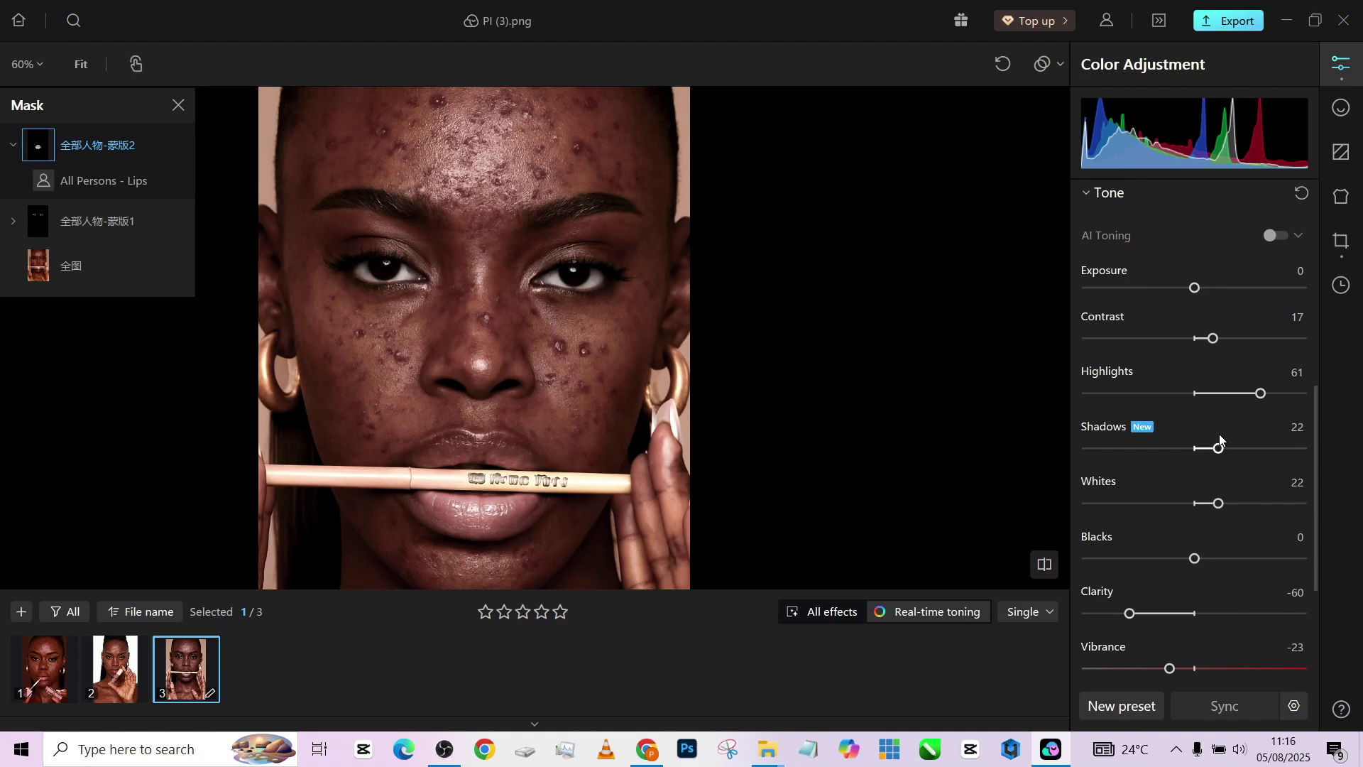
- Return to the Global (全图) mask and raise Shadows from -29 to -15
scroll(784, 367, down, 2)
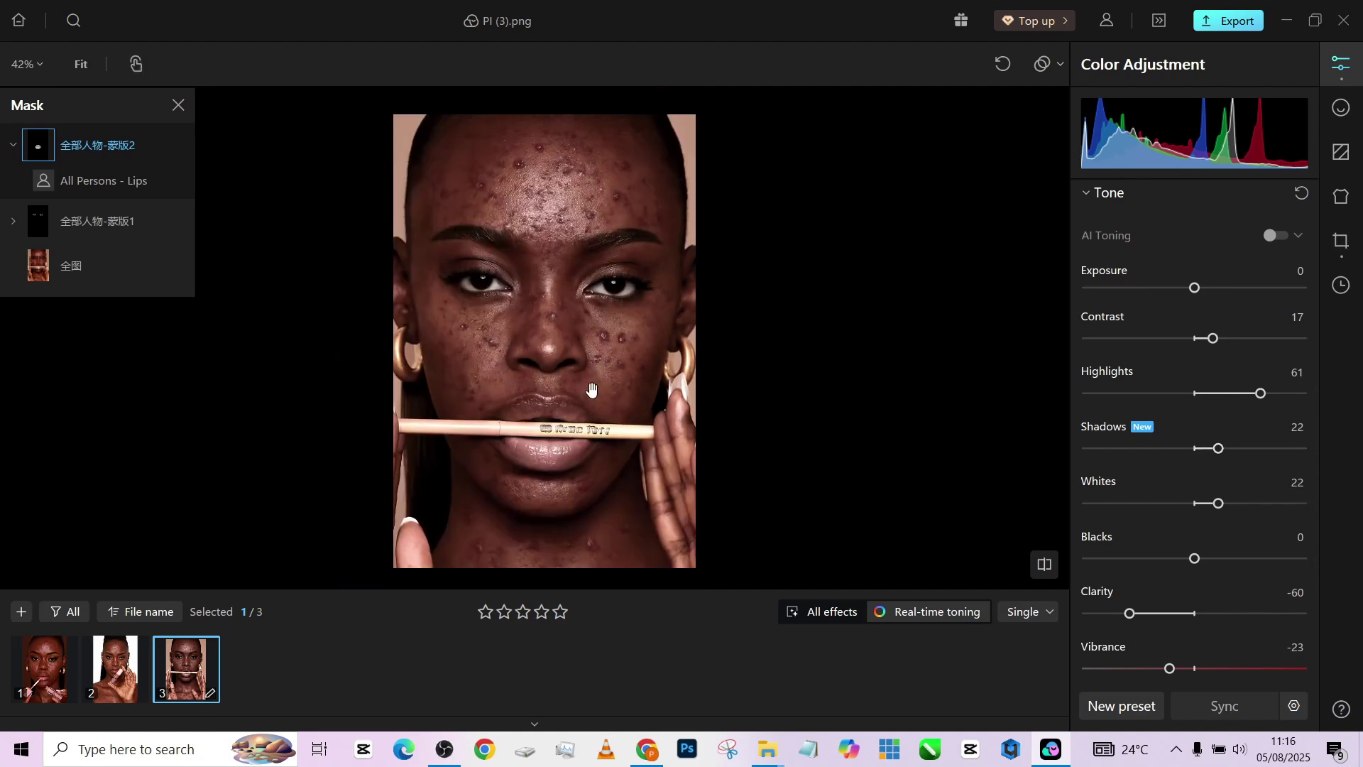
scroll(1164, 305, up, 7)
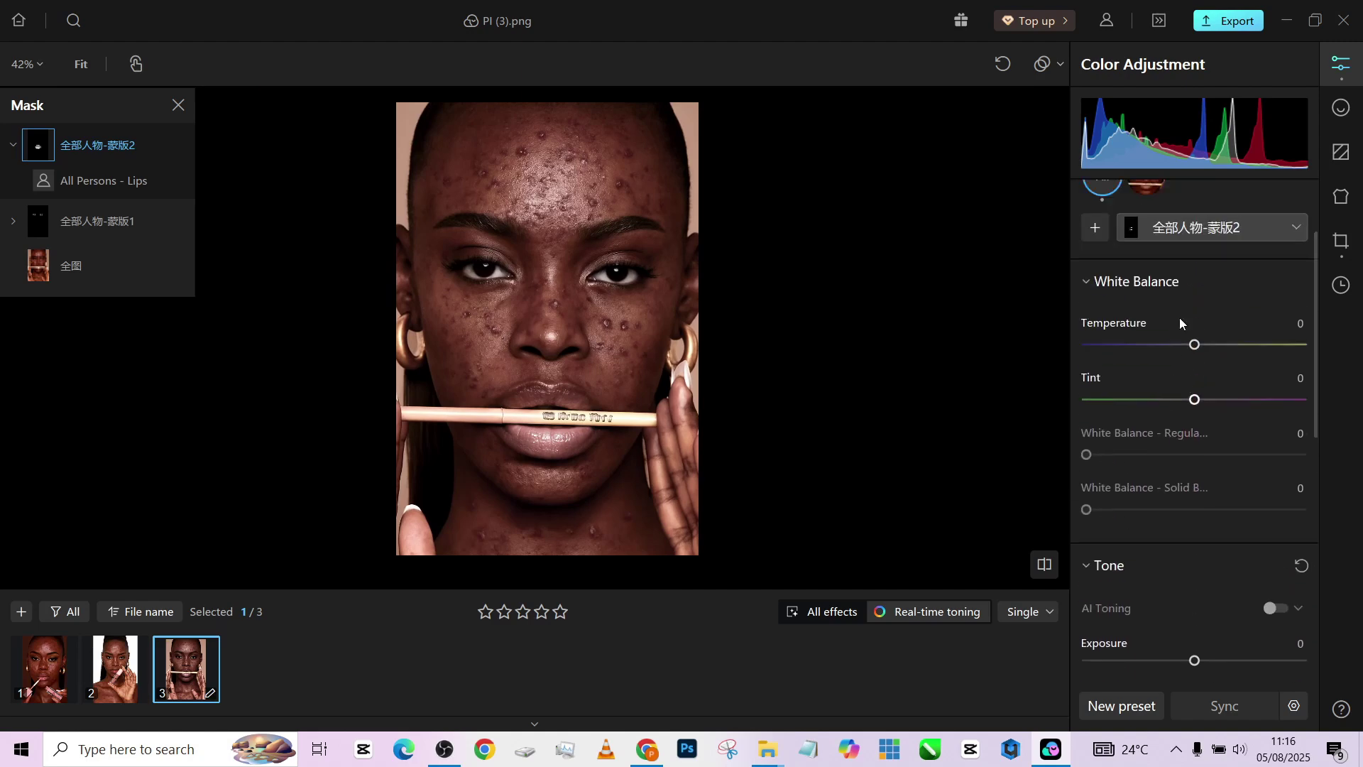
scroll(1156, 280, up, 1)
click(1130, 201)
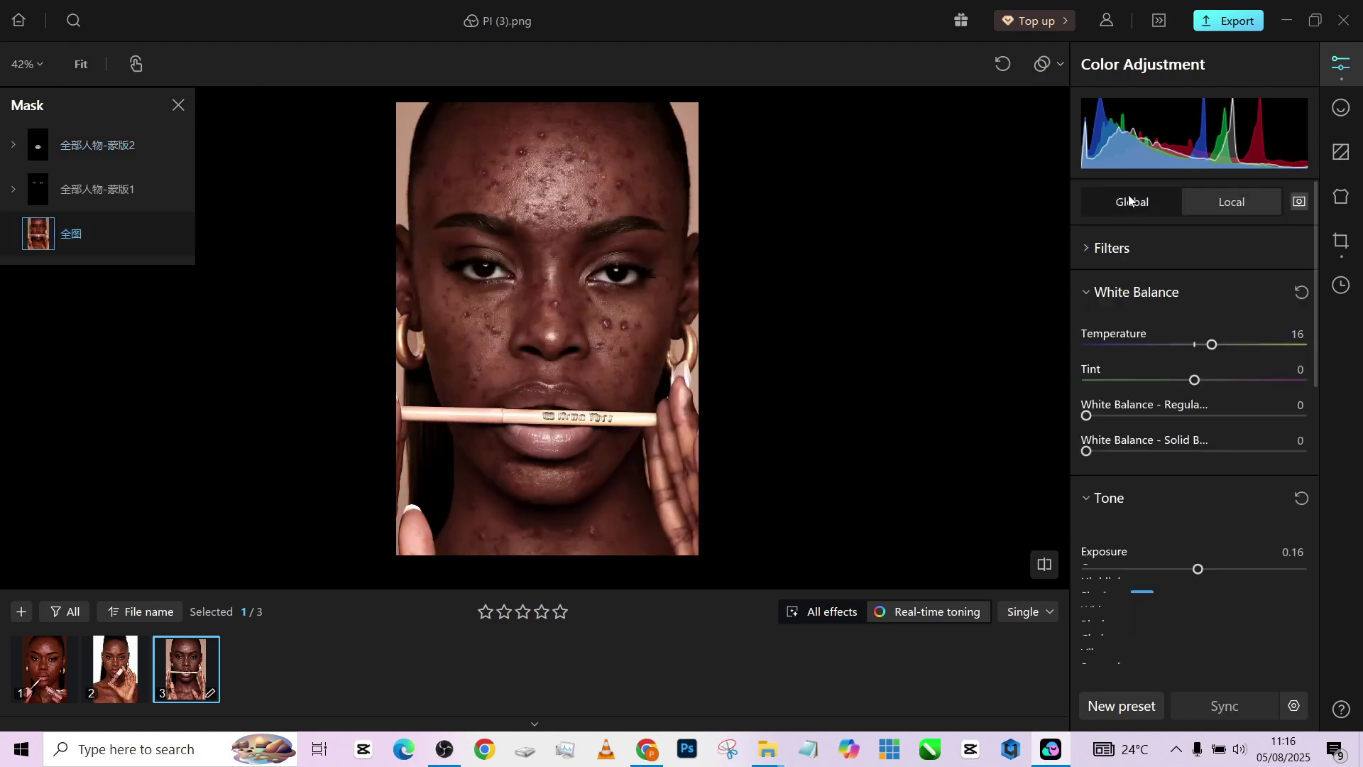
scroll(1190, 411, down, 1)
scroll(1190, 411, down, 5)
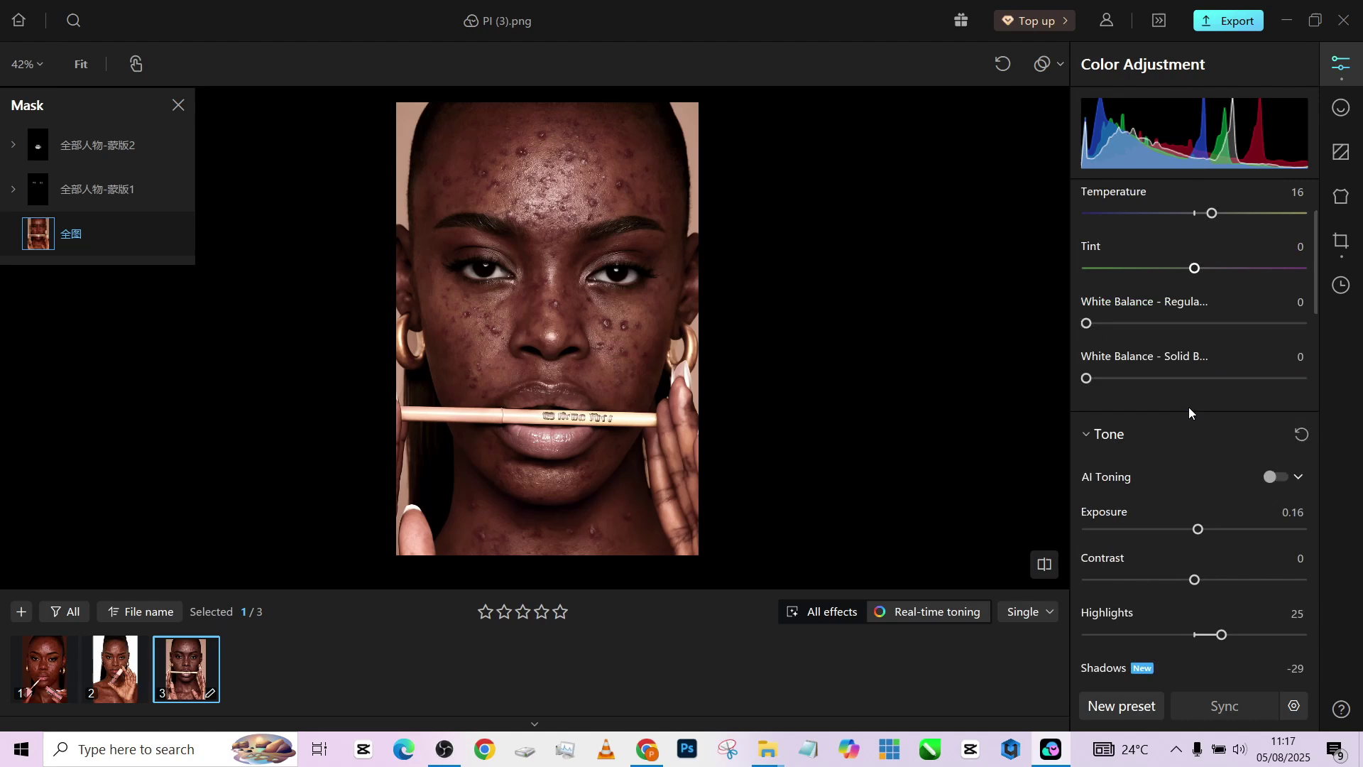
scroll(1189, 411, down, 1)
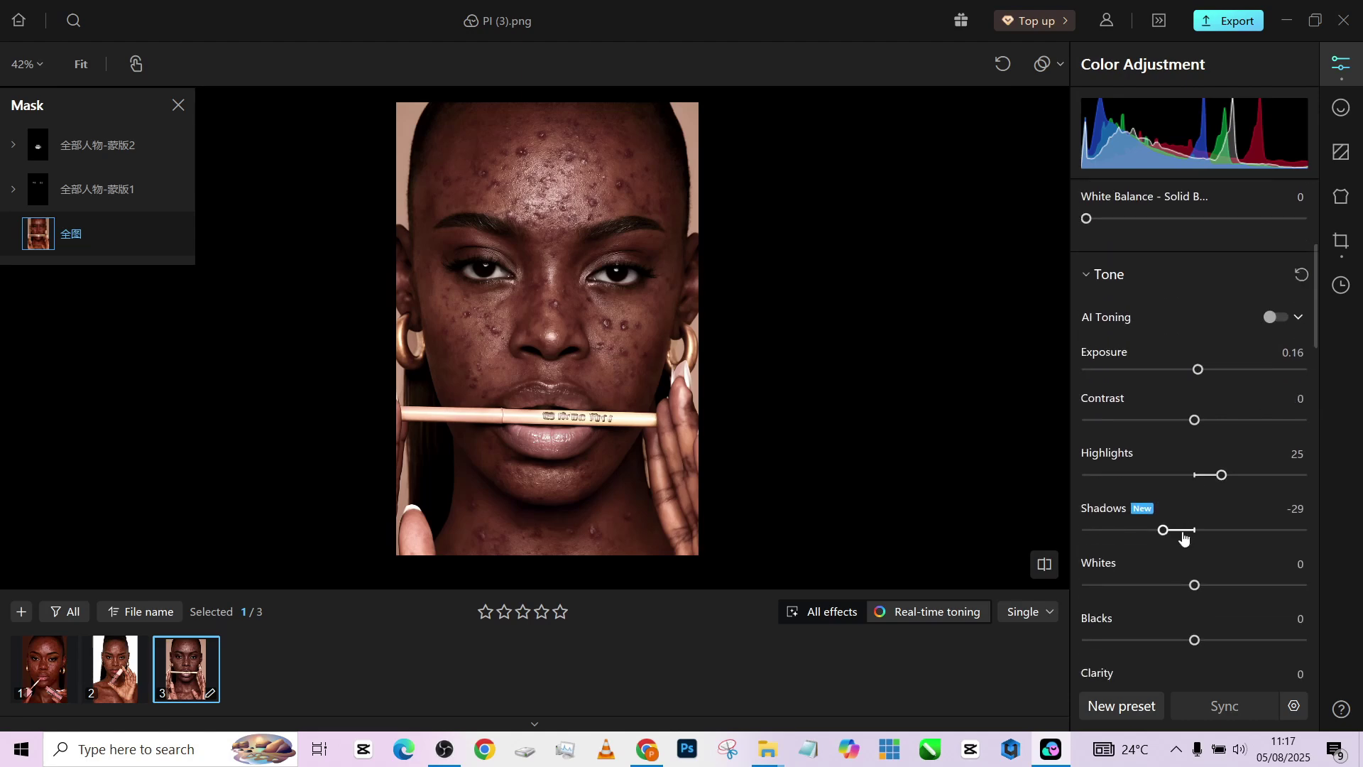
click(1179, 530)
drag(1180, 531, 1178, 531)
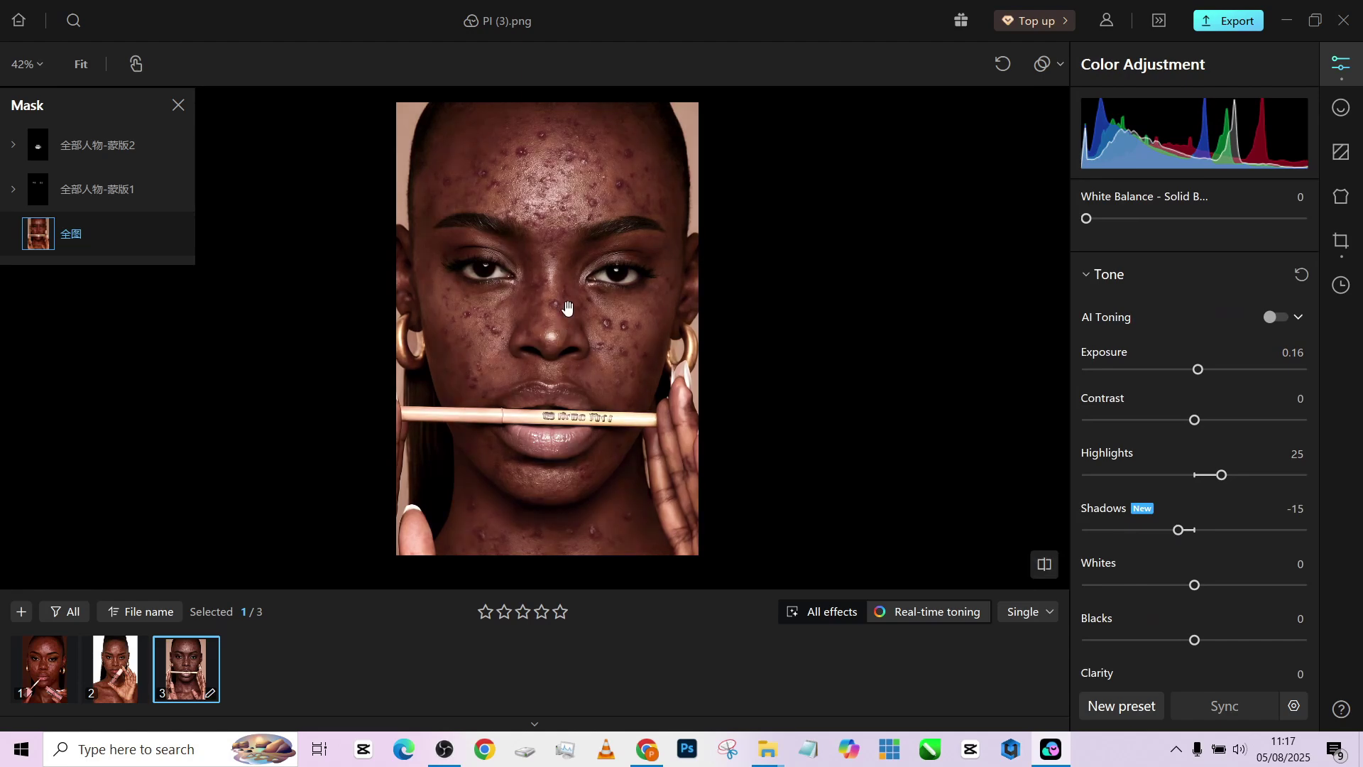
scroll(566, 312, up, 3)
scroll(567, 307, down, 2)
scroll(566, 307, down, 2)
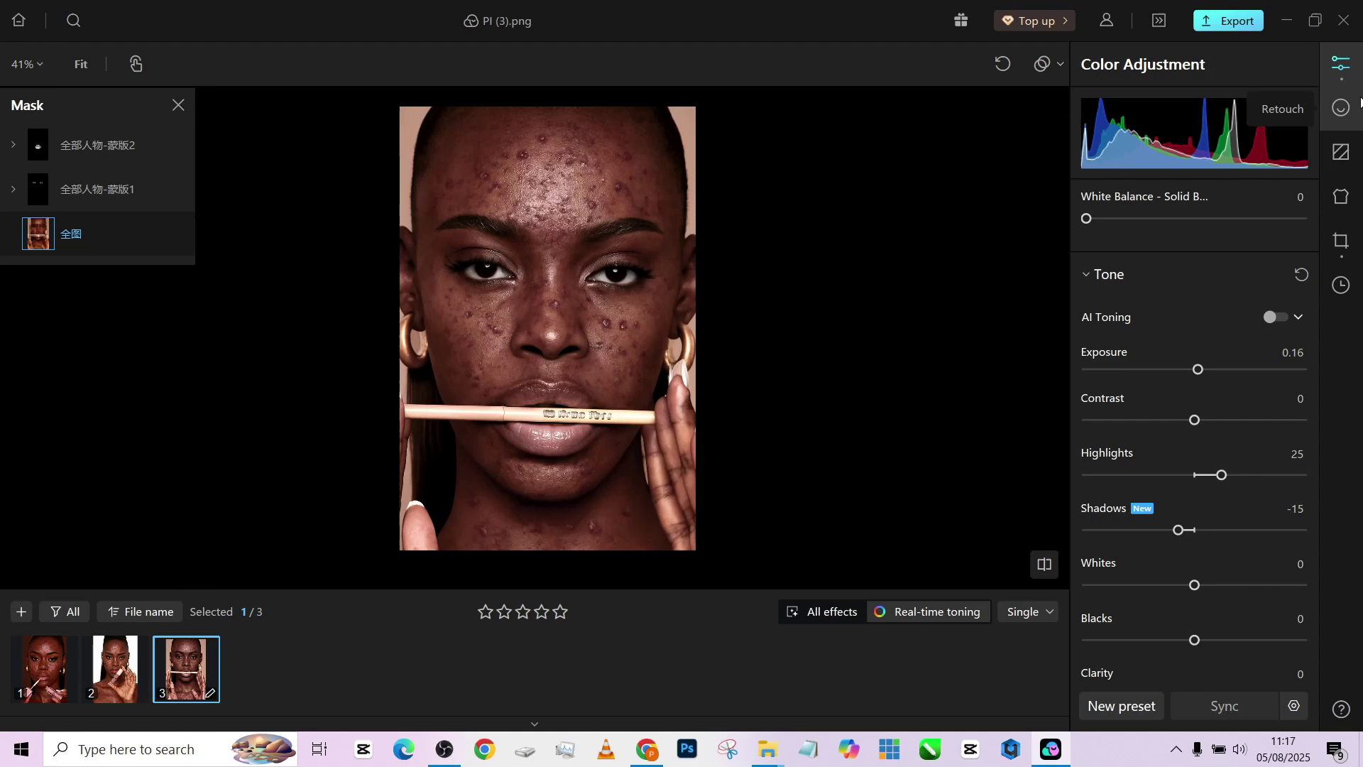
- In Retouch Remove Blemishes, set Acne (Face) 88, Acne (Body) 100 and Body Blemishes 100
click(1338, 108)
scroll(1178, 216, up, 10)
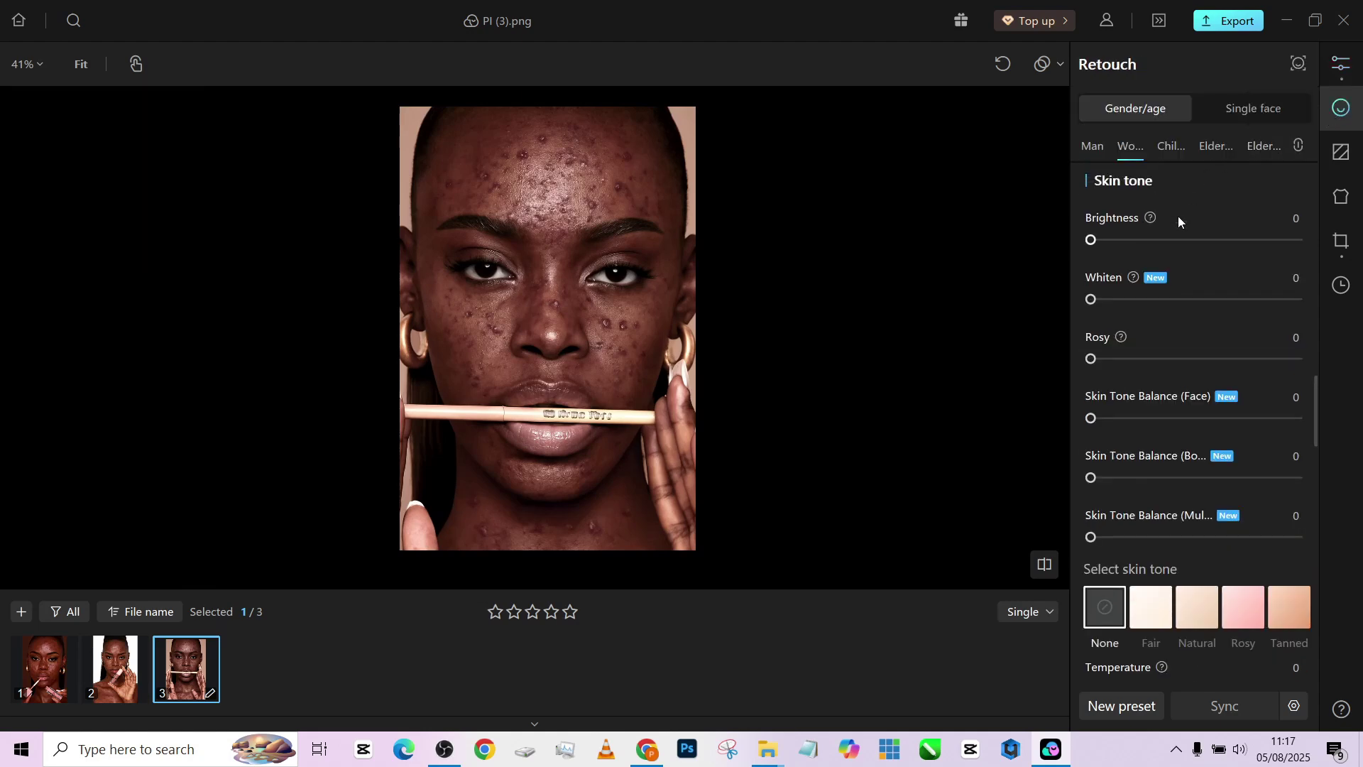
scroll(1178, 222, up, 2)
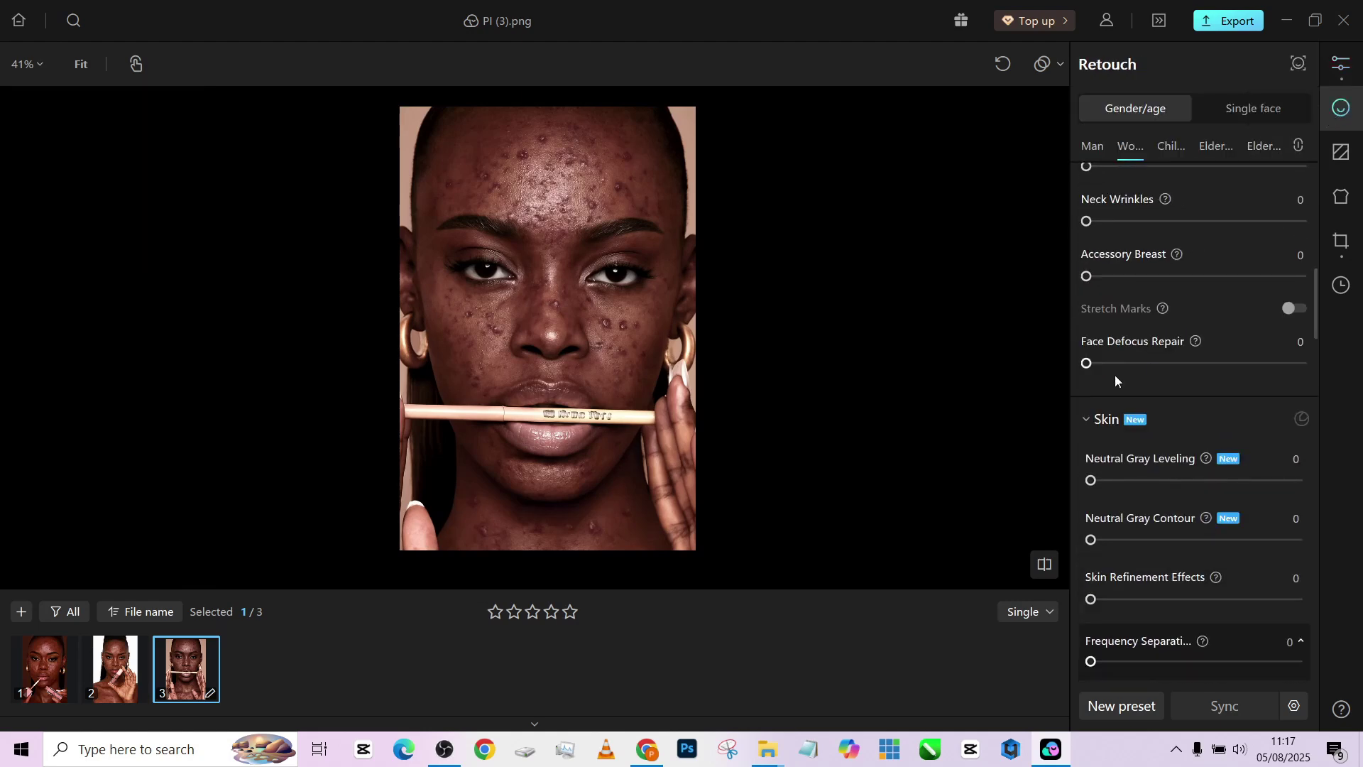
click(1087, 426)
scroll(1104, 414, up, 12)
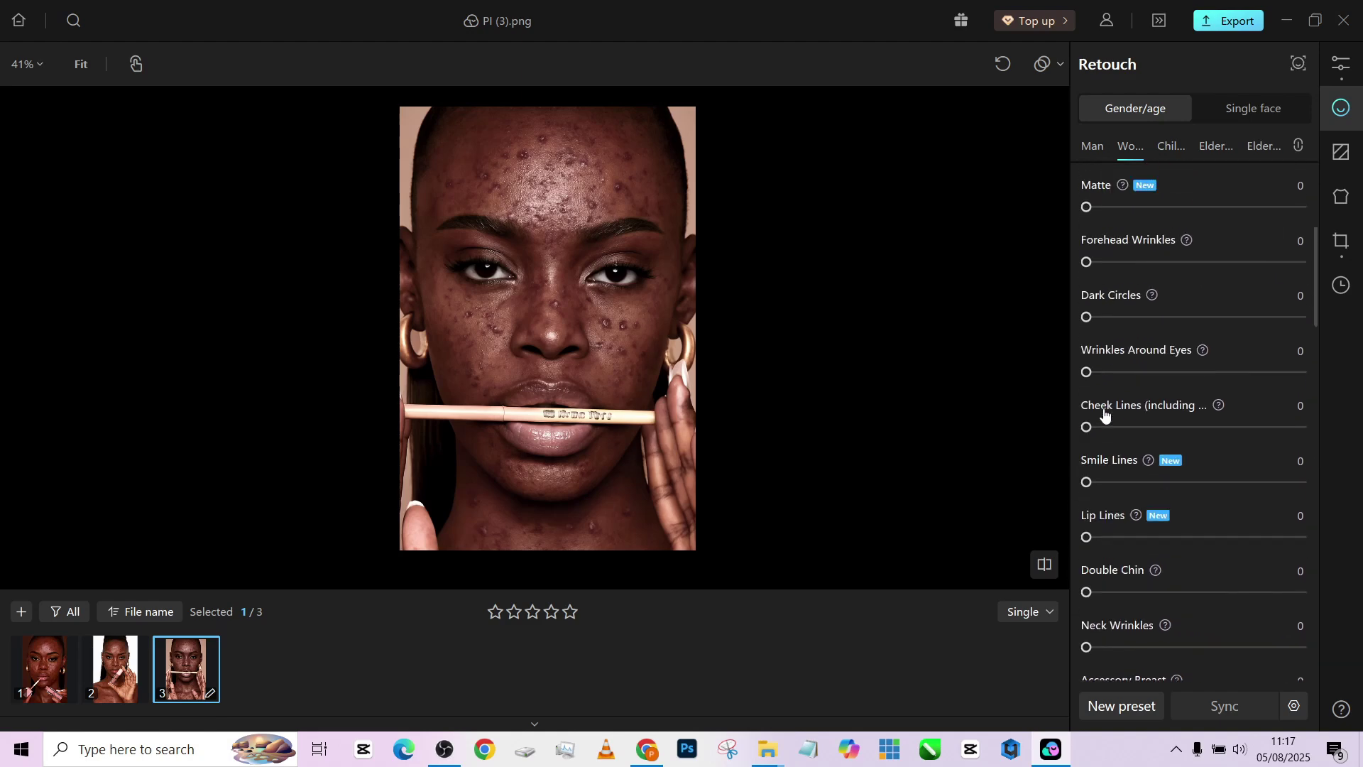
scroll(1105, 415, up, 3)
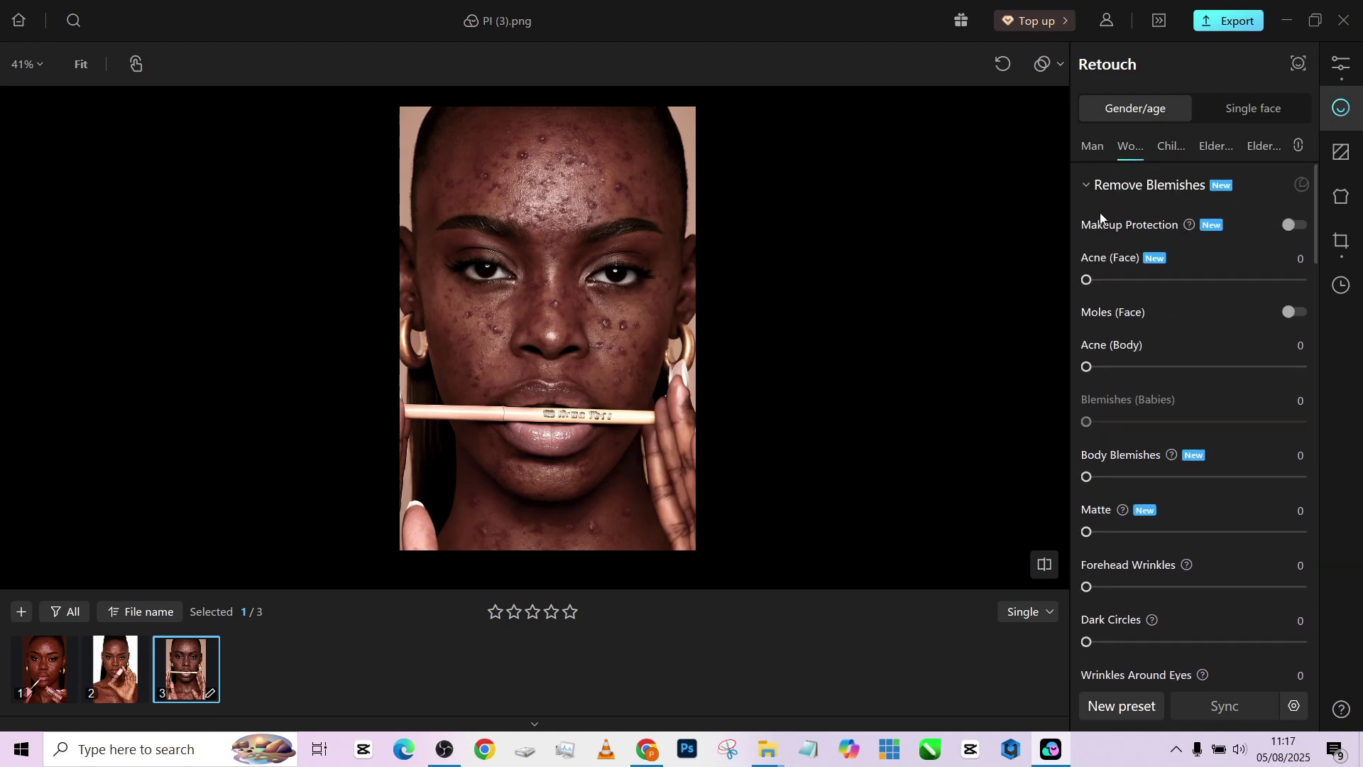
scroll(639, 139, up, 2)
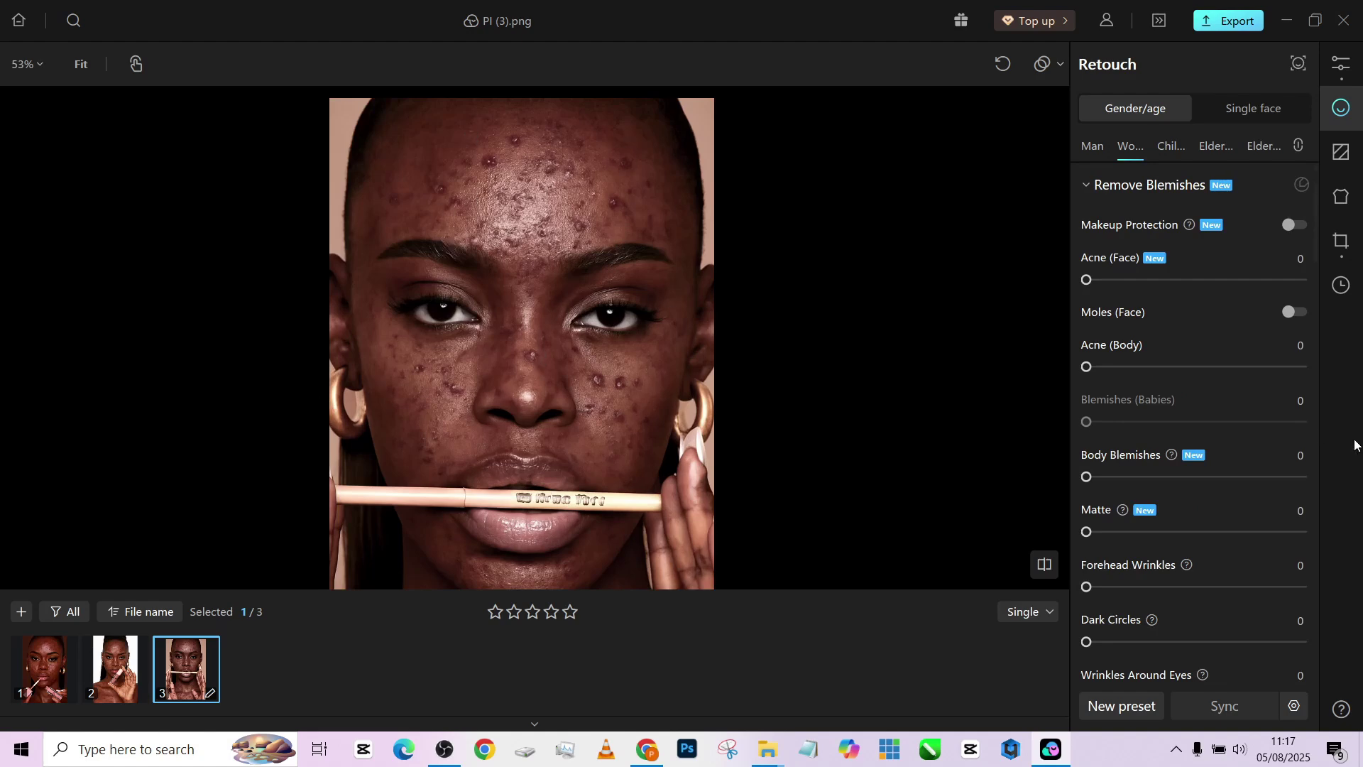
drag(1163, 289, 1262, 290)
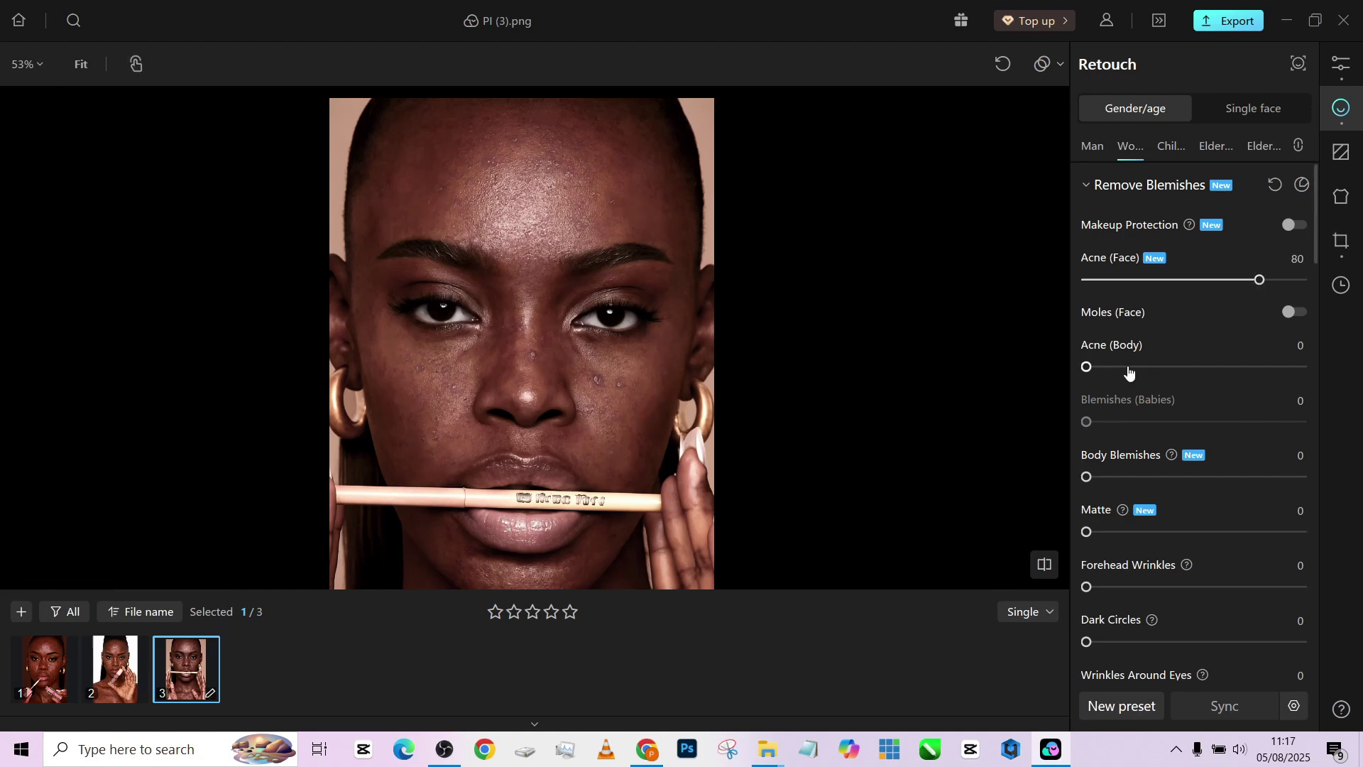
mouse_move(1126, 367)
mouse_down()
mouse_move(1252, 370)
mouse_move(1235, 367)
mouse_up()
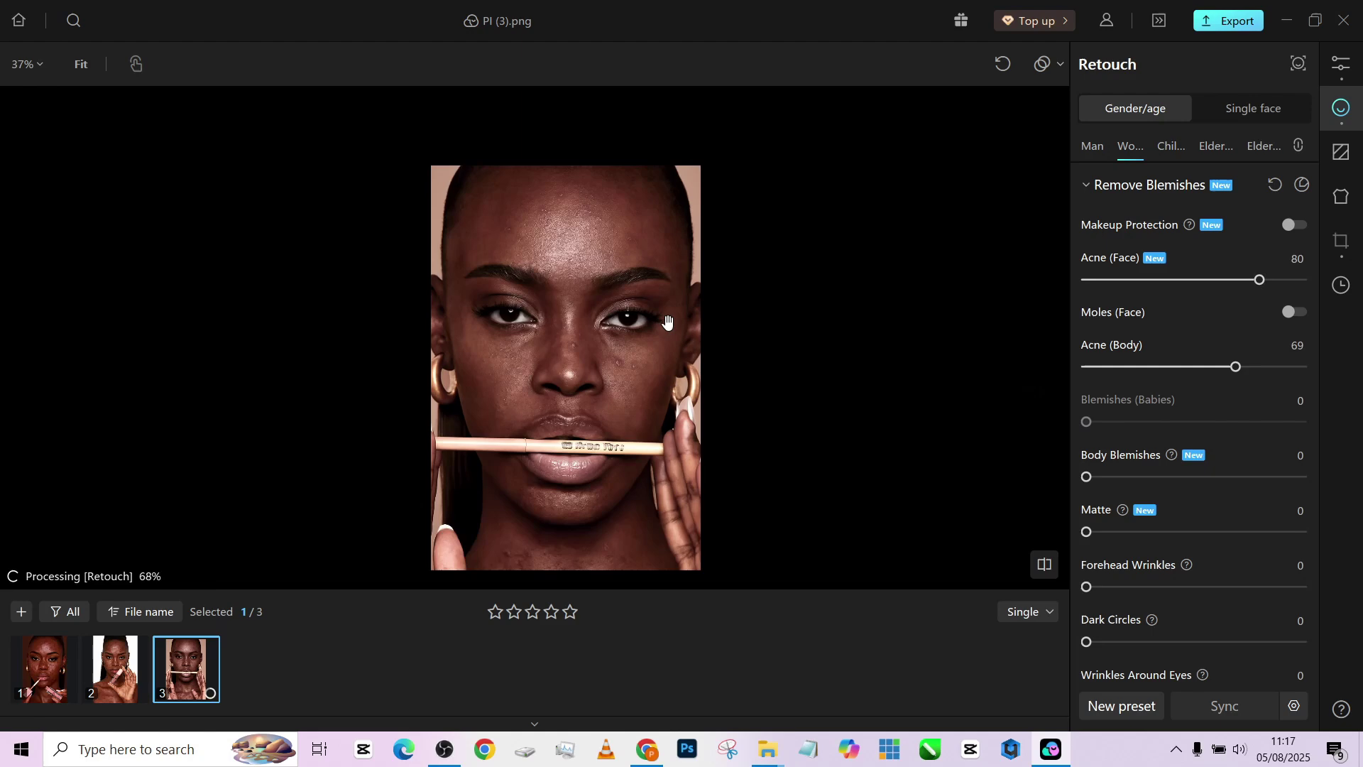
drag(1261, 280, 1277, 280)
click(1182, 476)
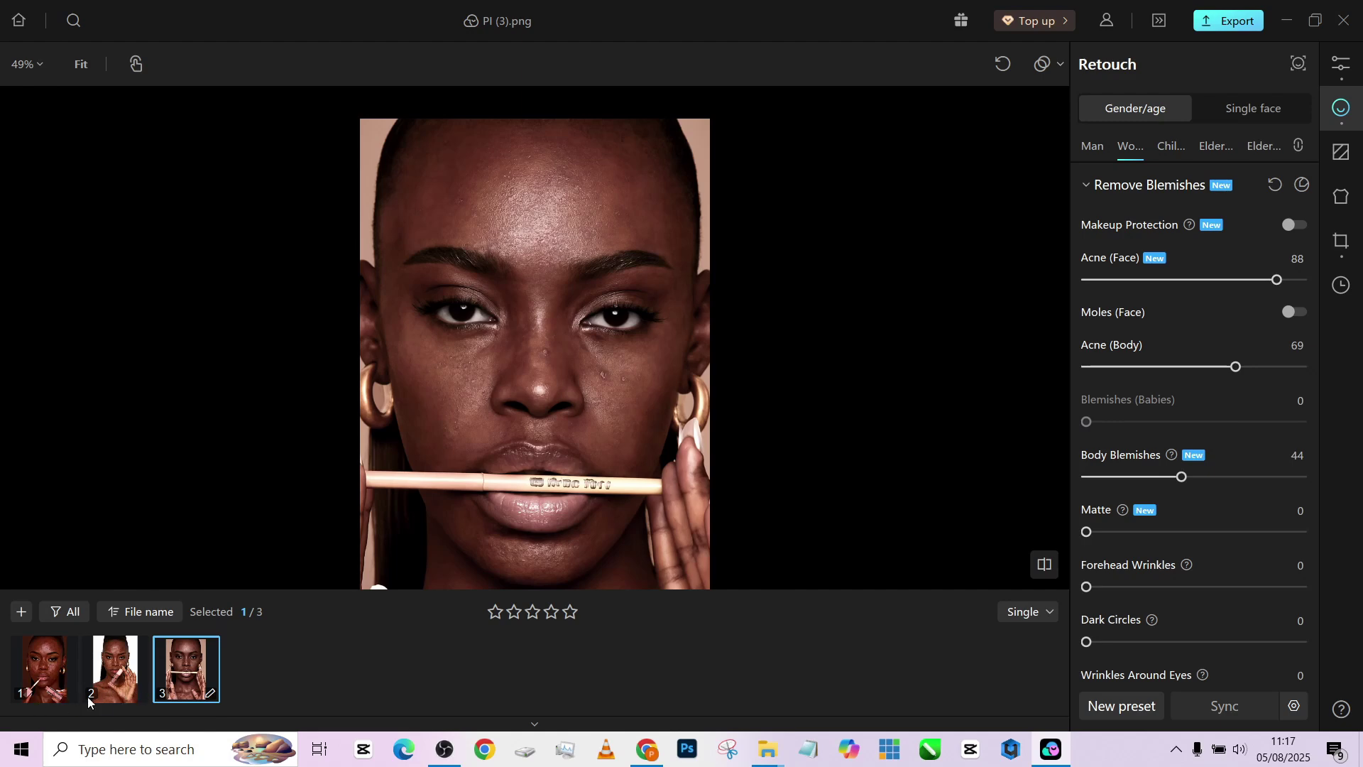
drag(1226, 477, 1322, 477)
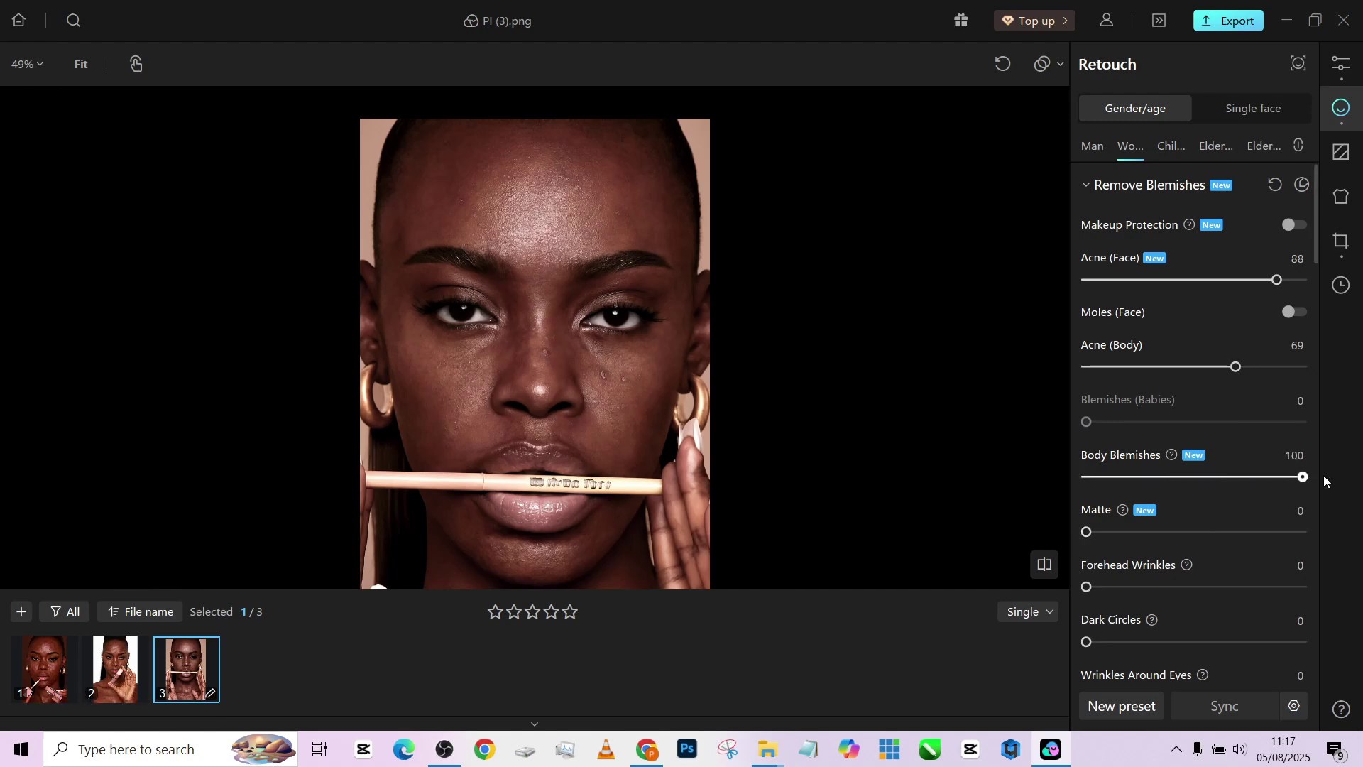
drag(1265, 365, 1332, 380)
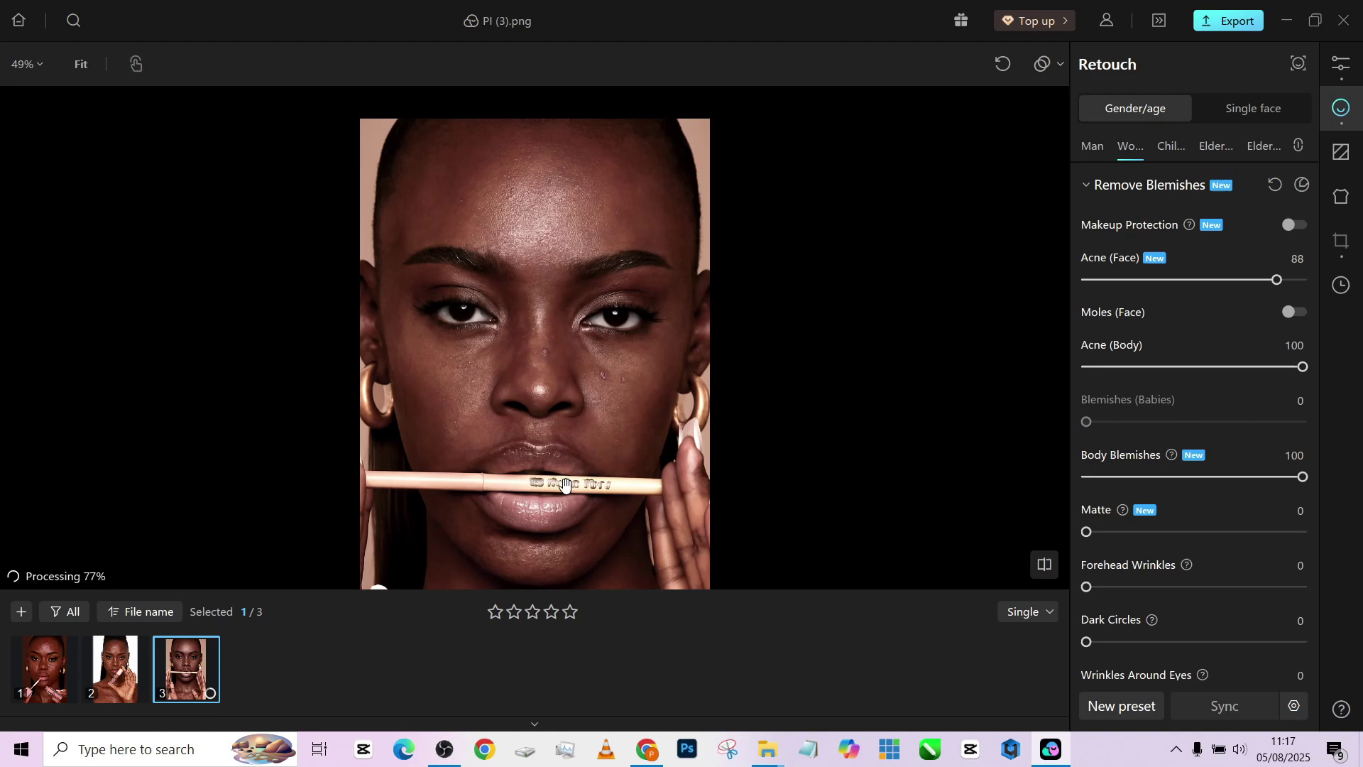
- Drag the Retouch panel's Face Defocus Repair slider to 100
scroll(1140, 502, down, 5)
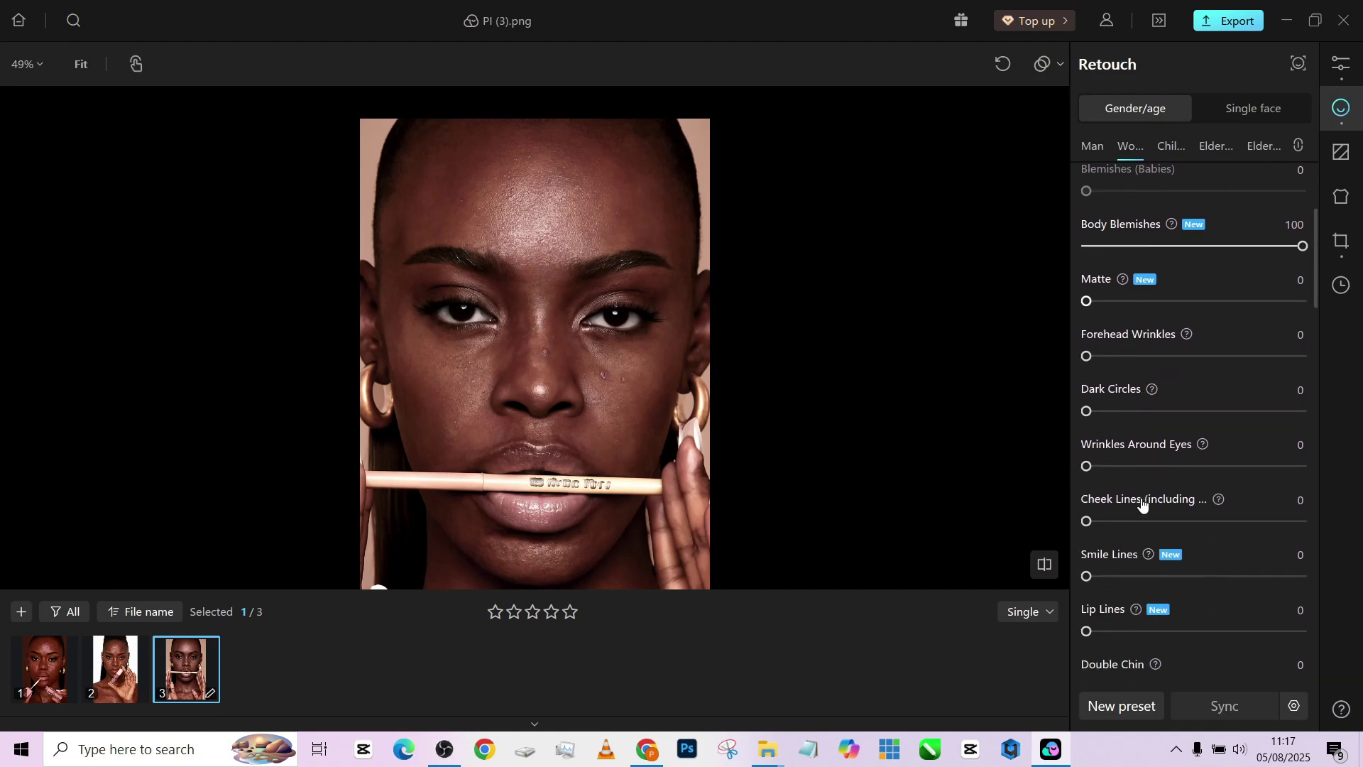
scroll(524, 313, up, 3)
scroll(515, 280, down, 4)
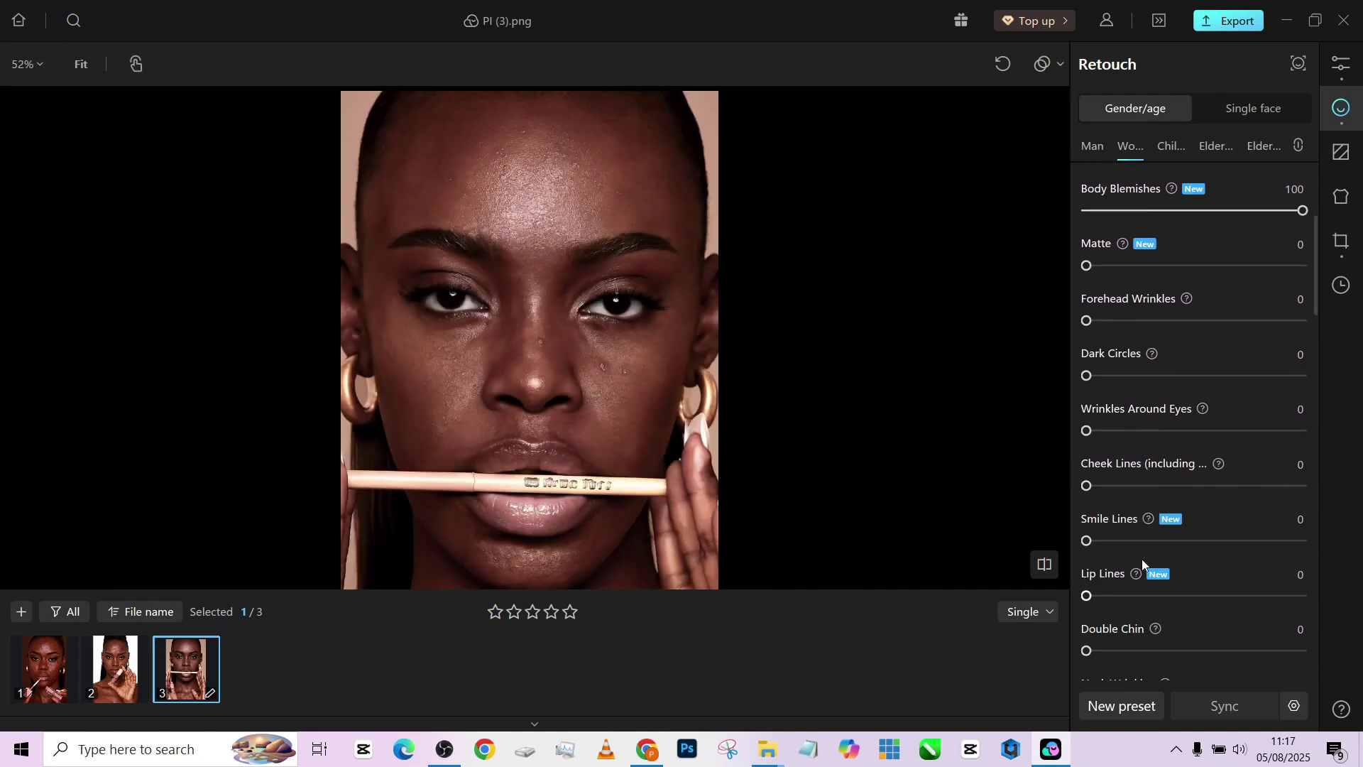
scroll(1142, 566, down, 2)
scroll(1142, 565, down, 3)
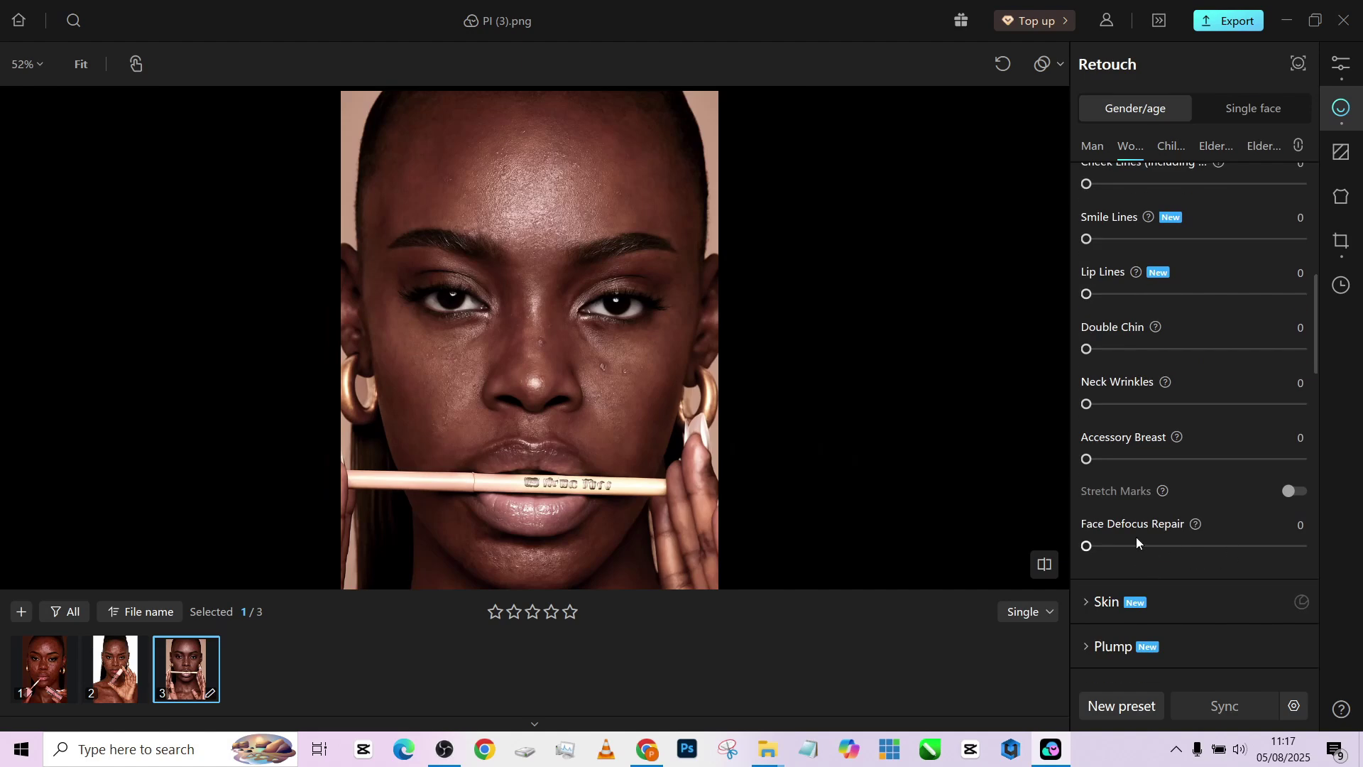
drag(1160, 558, 1304, 546)
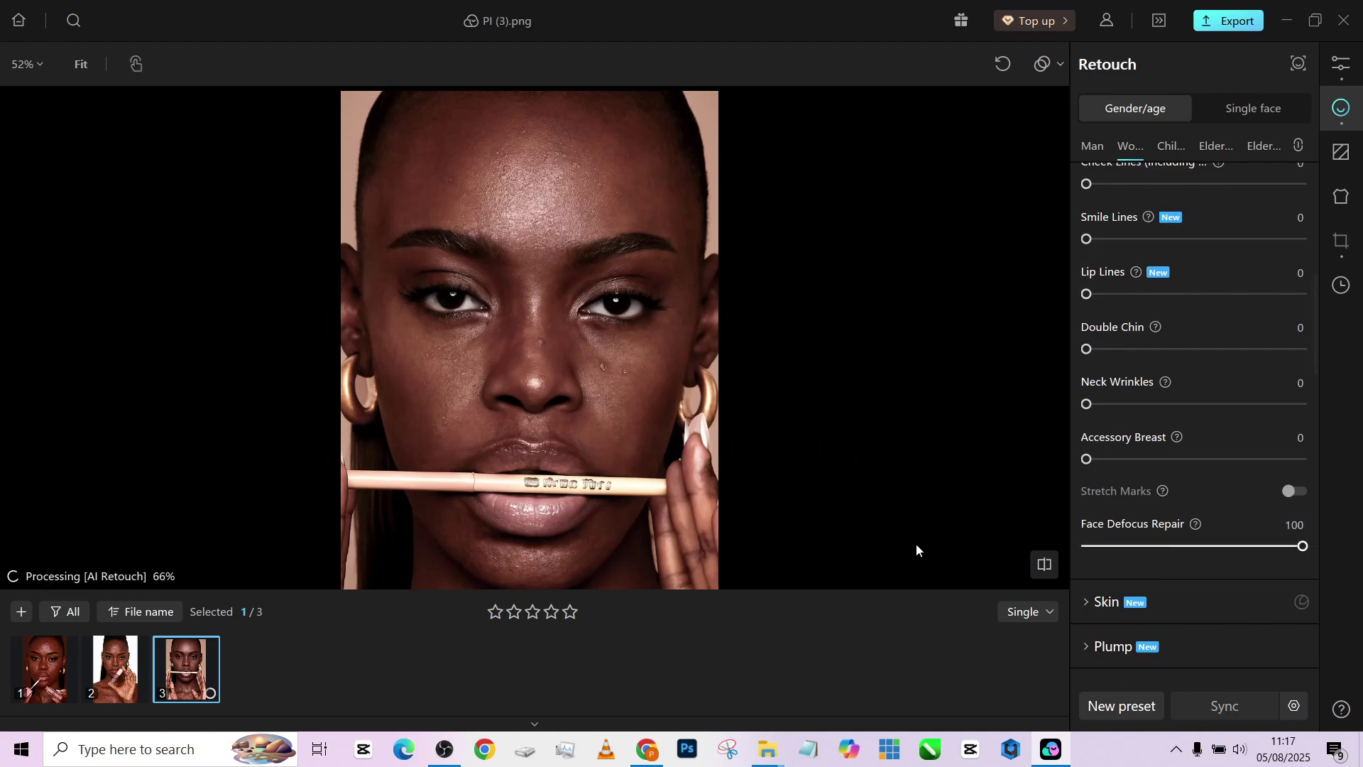
scroll(545, 280, up, 2)
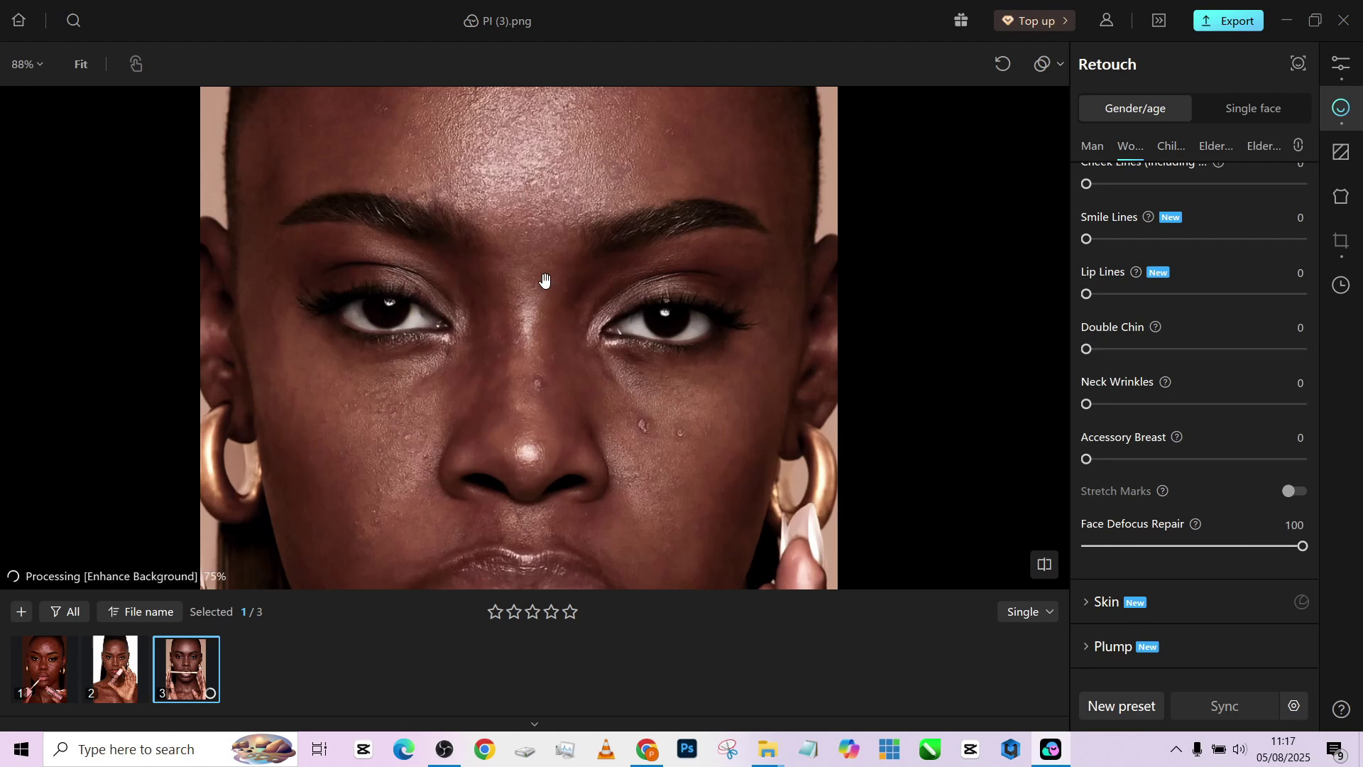
scroll(544, 281, down, 3)
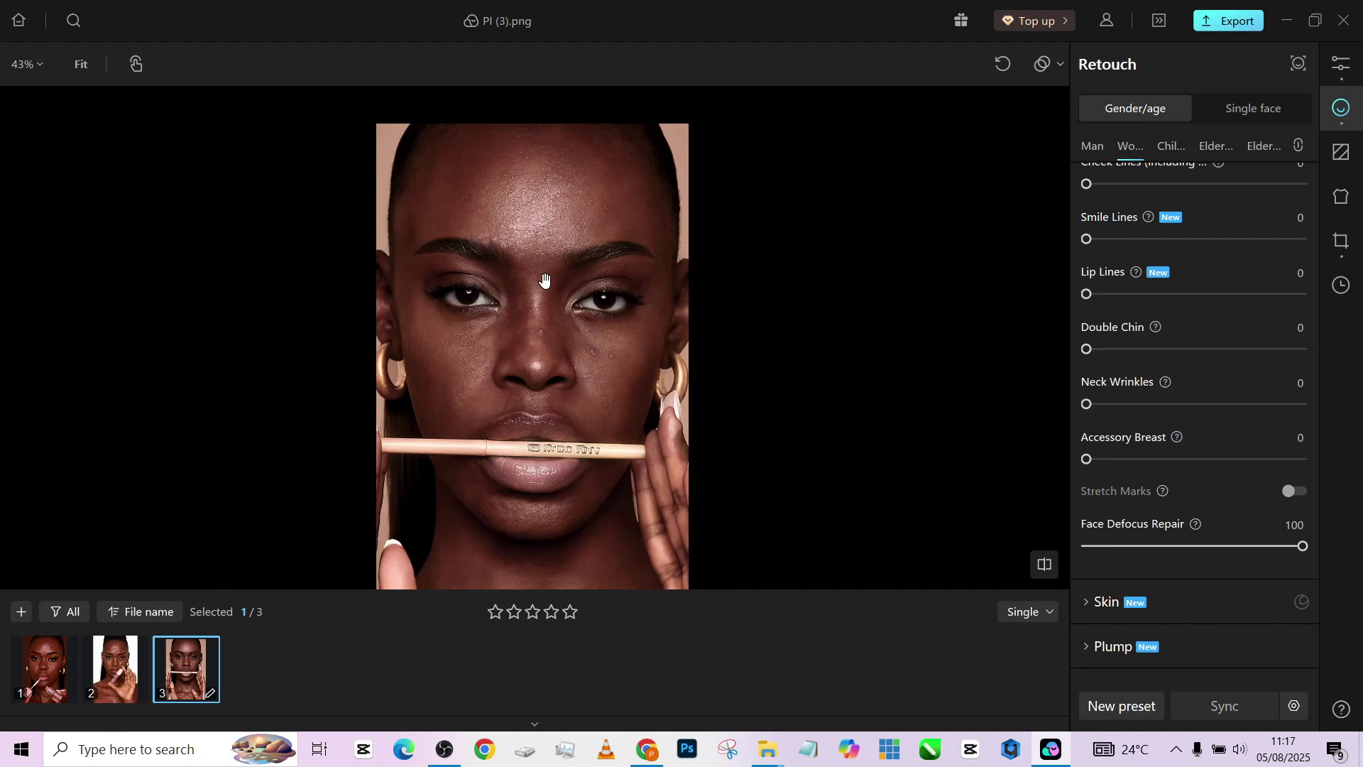
scroll(1123, 514, down, 3)
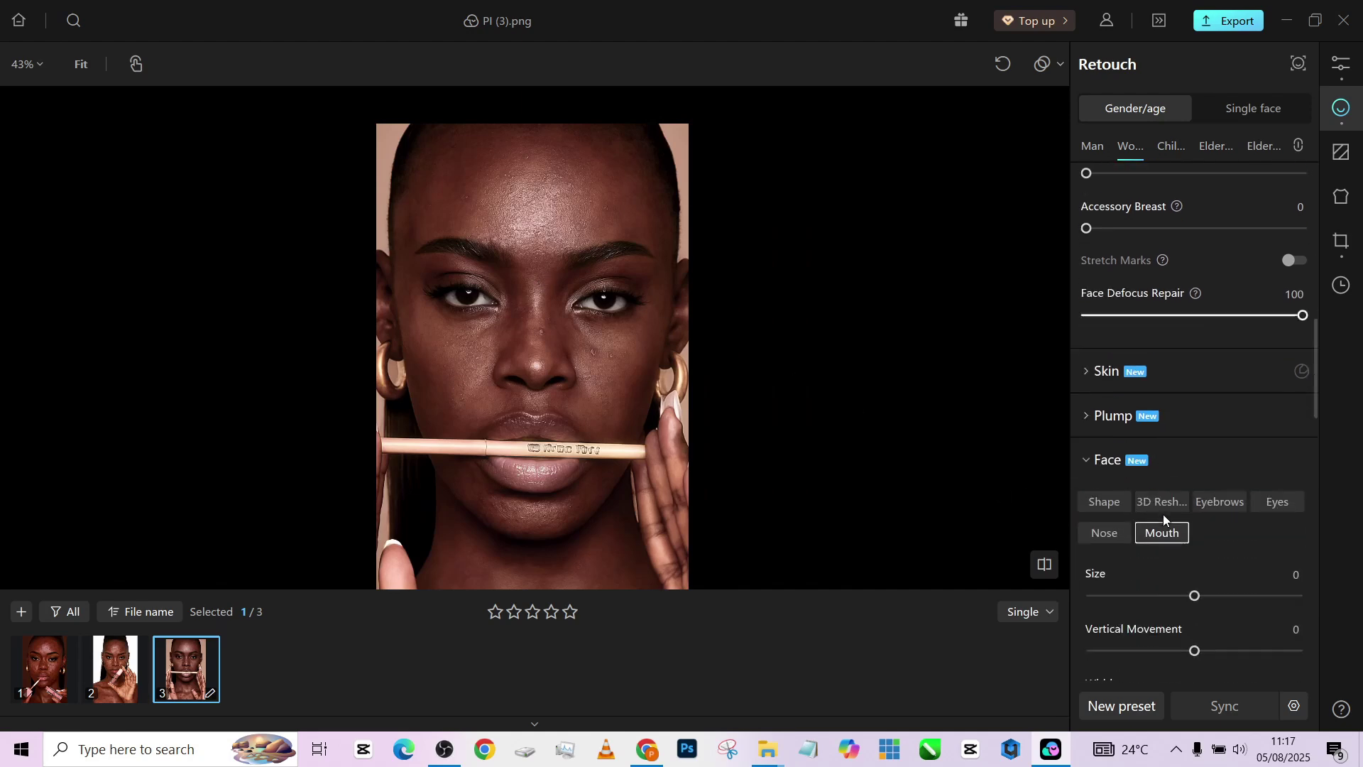
scroll(1163, 514, down, 7)
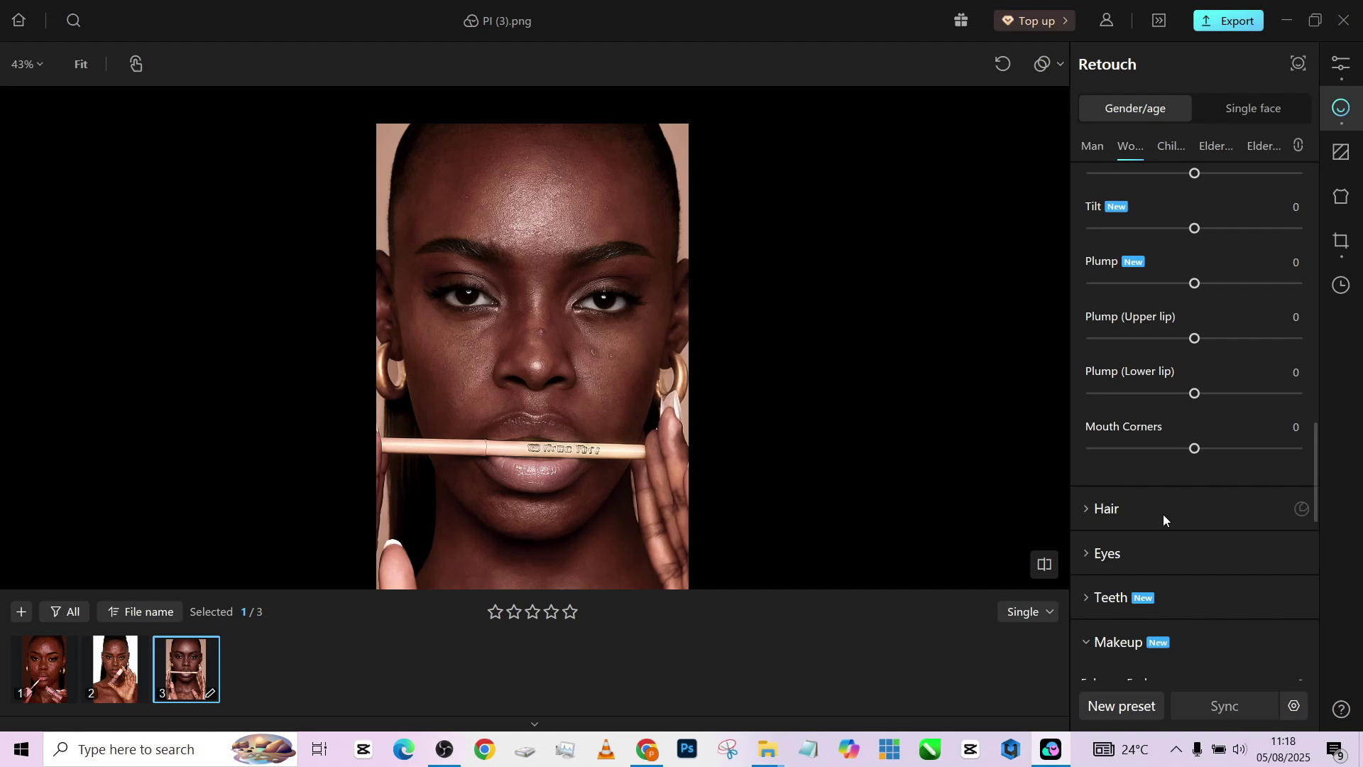
scroll(1163, 514, up, 8)
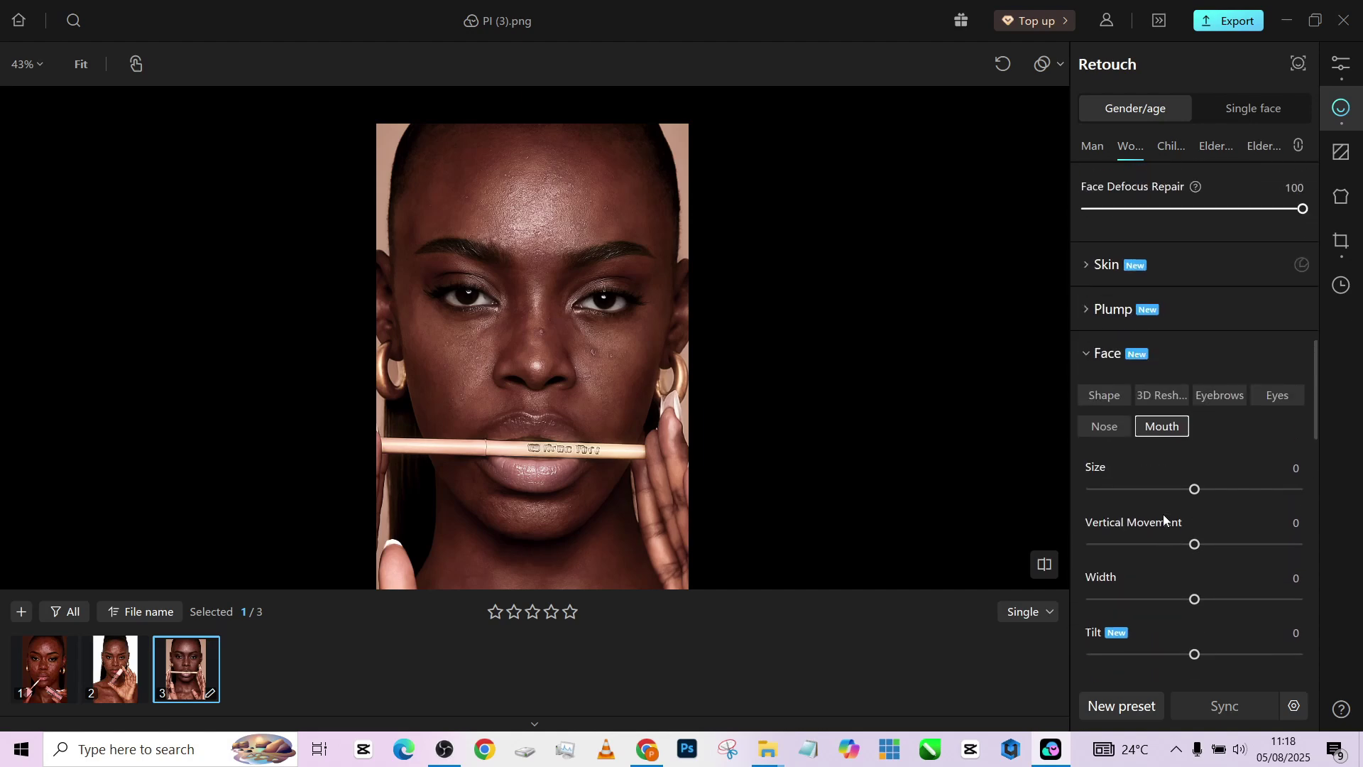
scroll(1163, 514, up, 10)
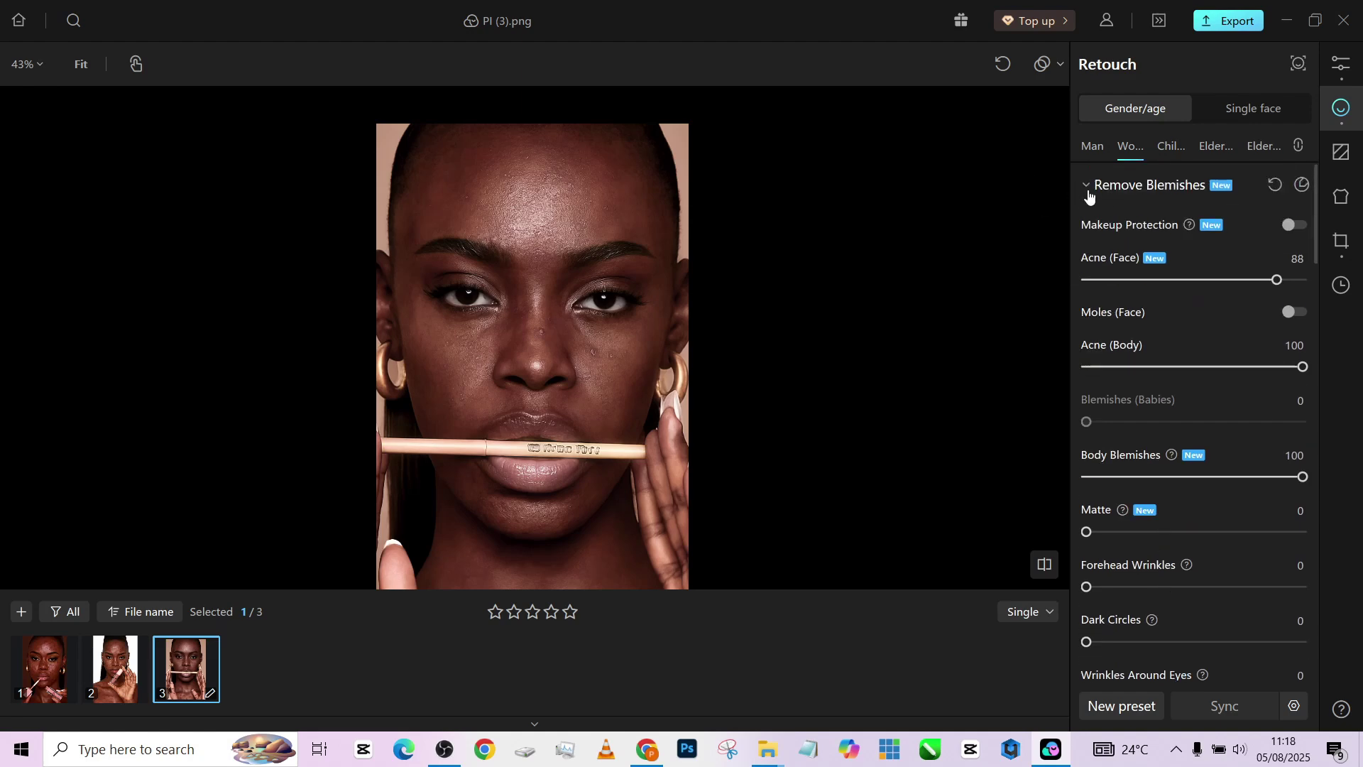
- Collapse the blemish, face reshaping and makeup sections and expand Skin
click(1087, 187)
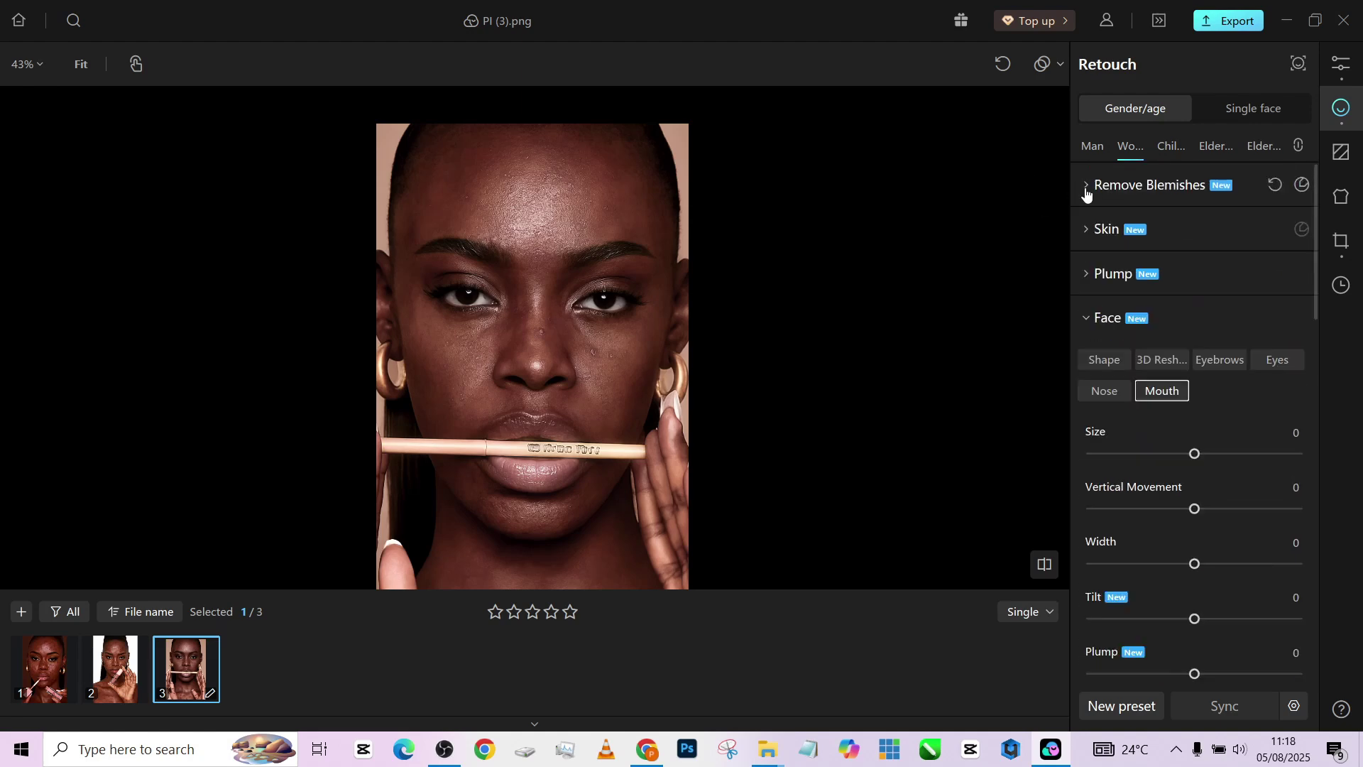
click(1088, 326)
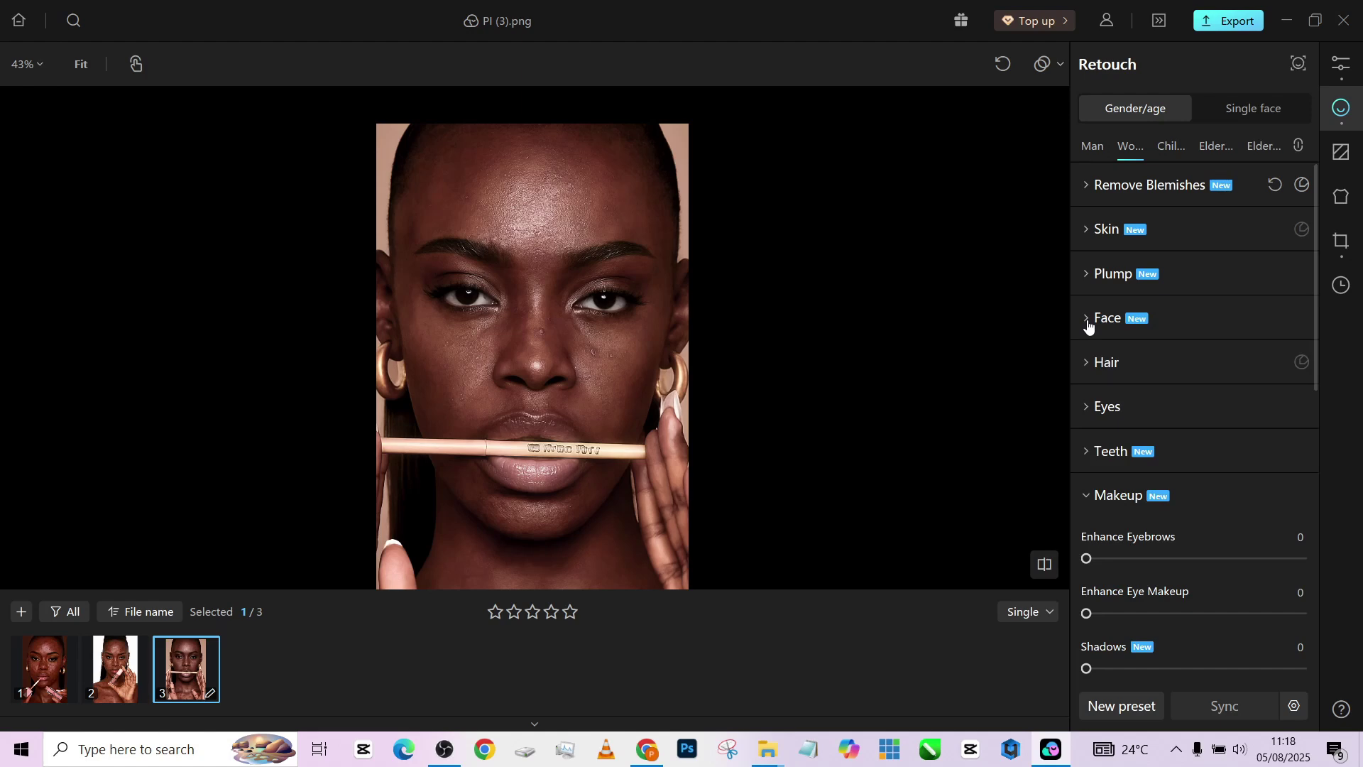
click(1088, 499)
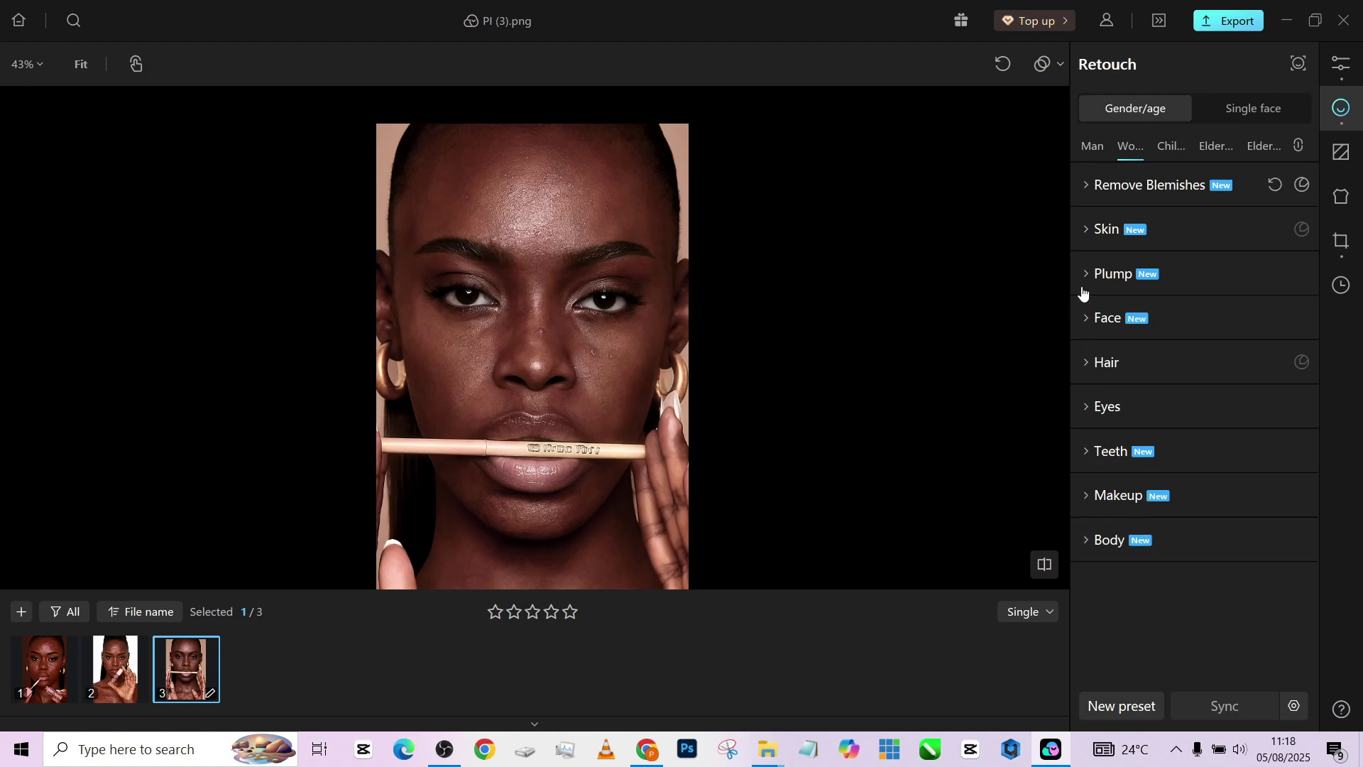
click(1090, 228)
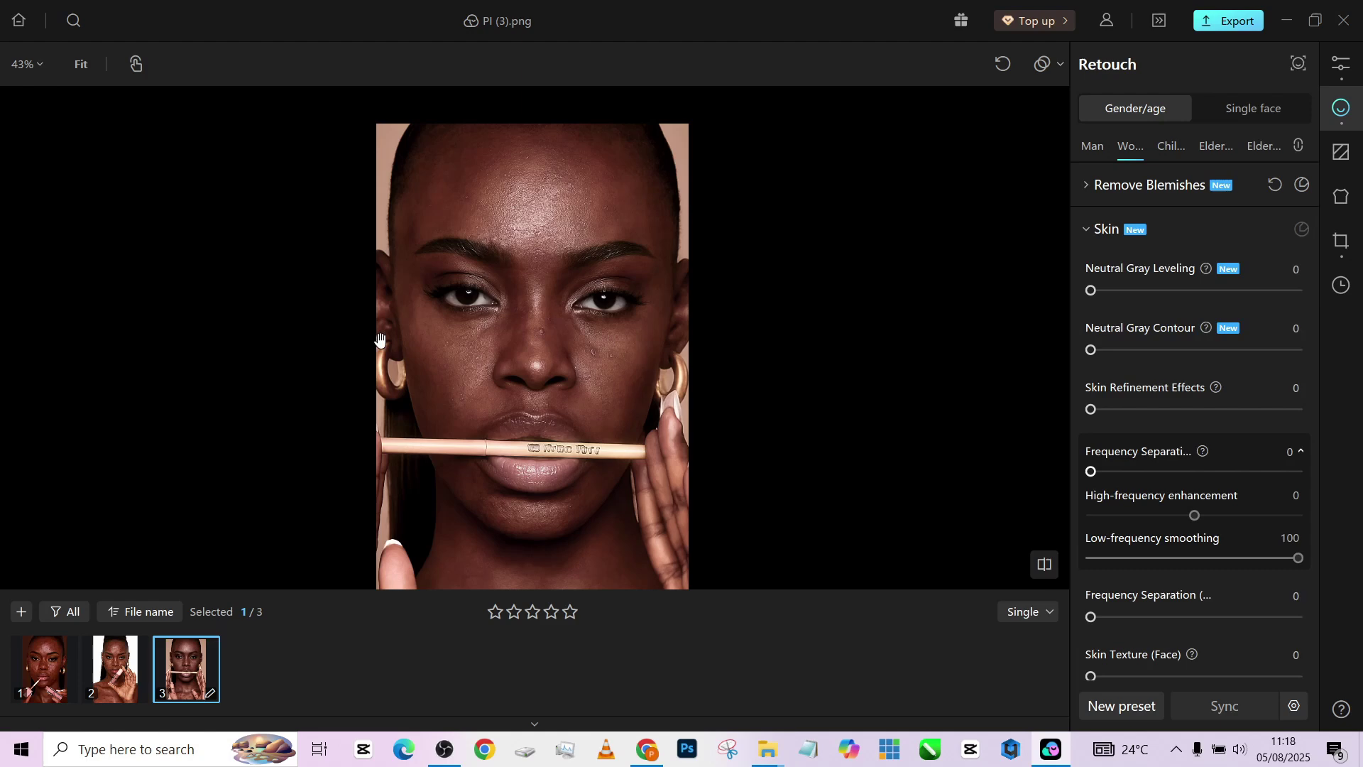
scroll(511, 243, up, 1)
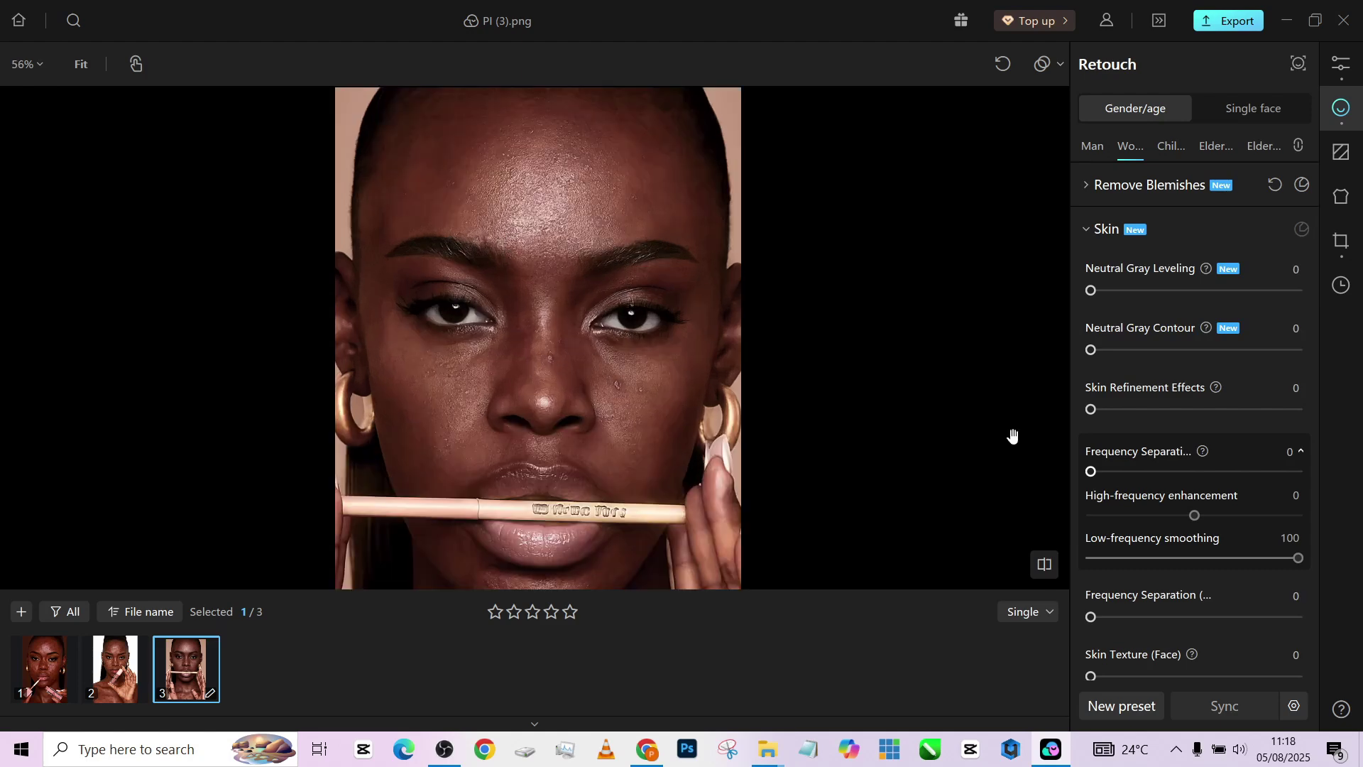
- Apply Frequency Separation with high-frequency detail and low-frequency smoothing adjustments
drag(1214, 475, 1274, 473)
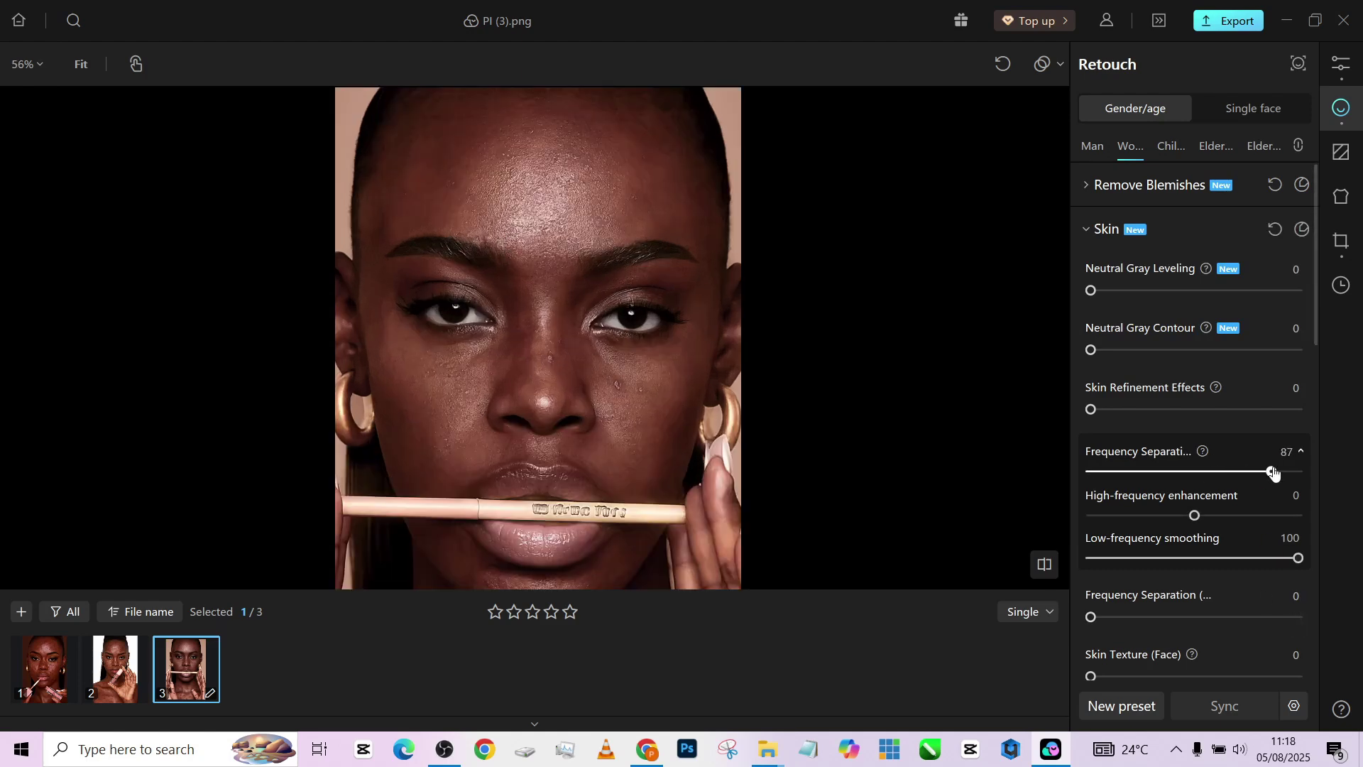
drag(648, 471, 662, 408)
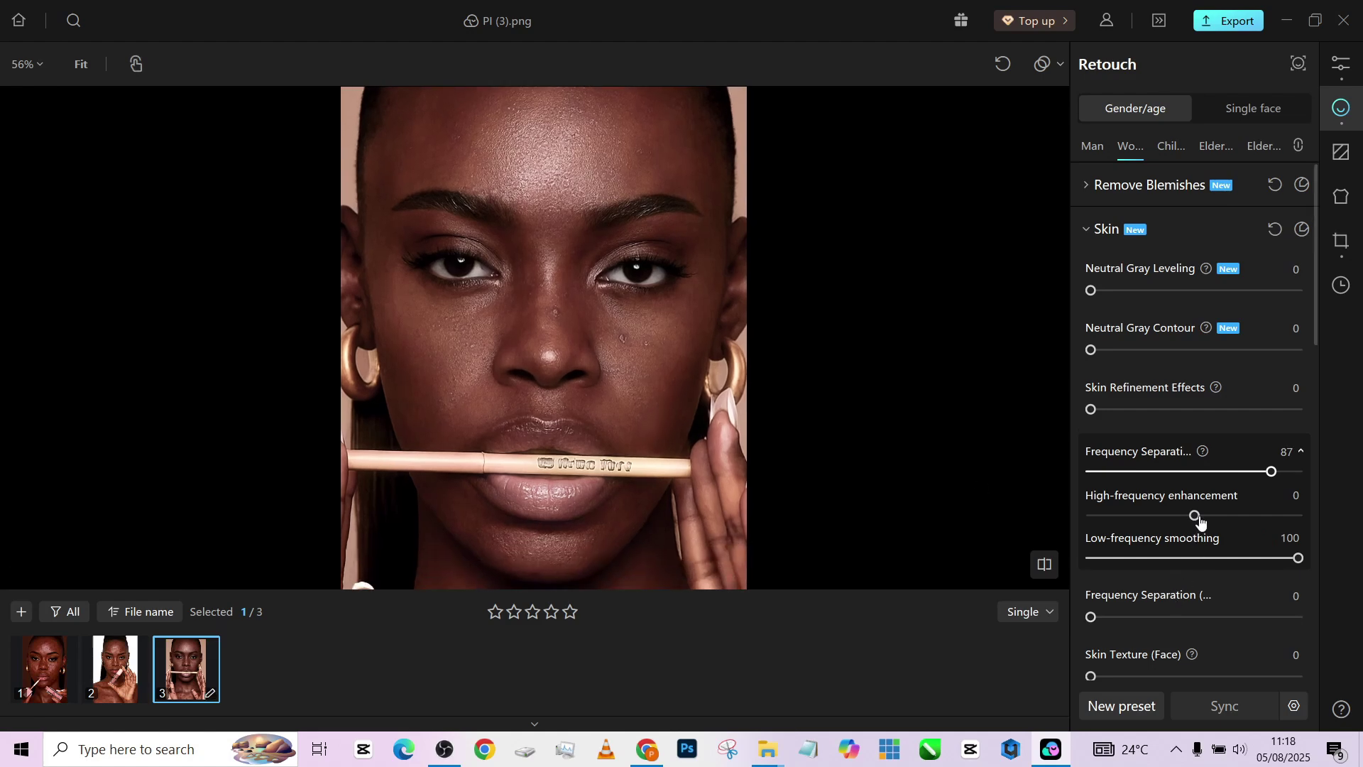
drag(1196, 516, 1210, 518)
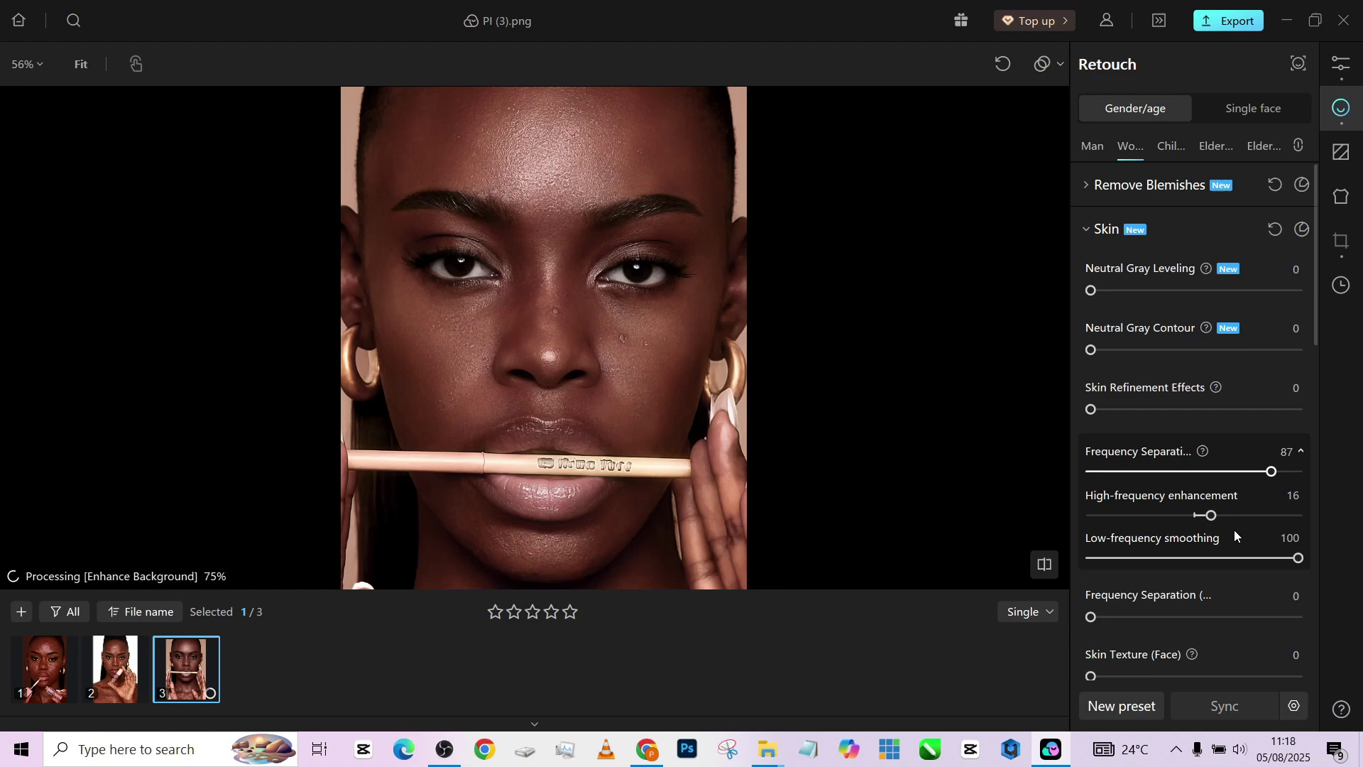
drag(1297, 558, 1260, 559)
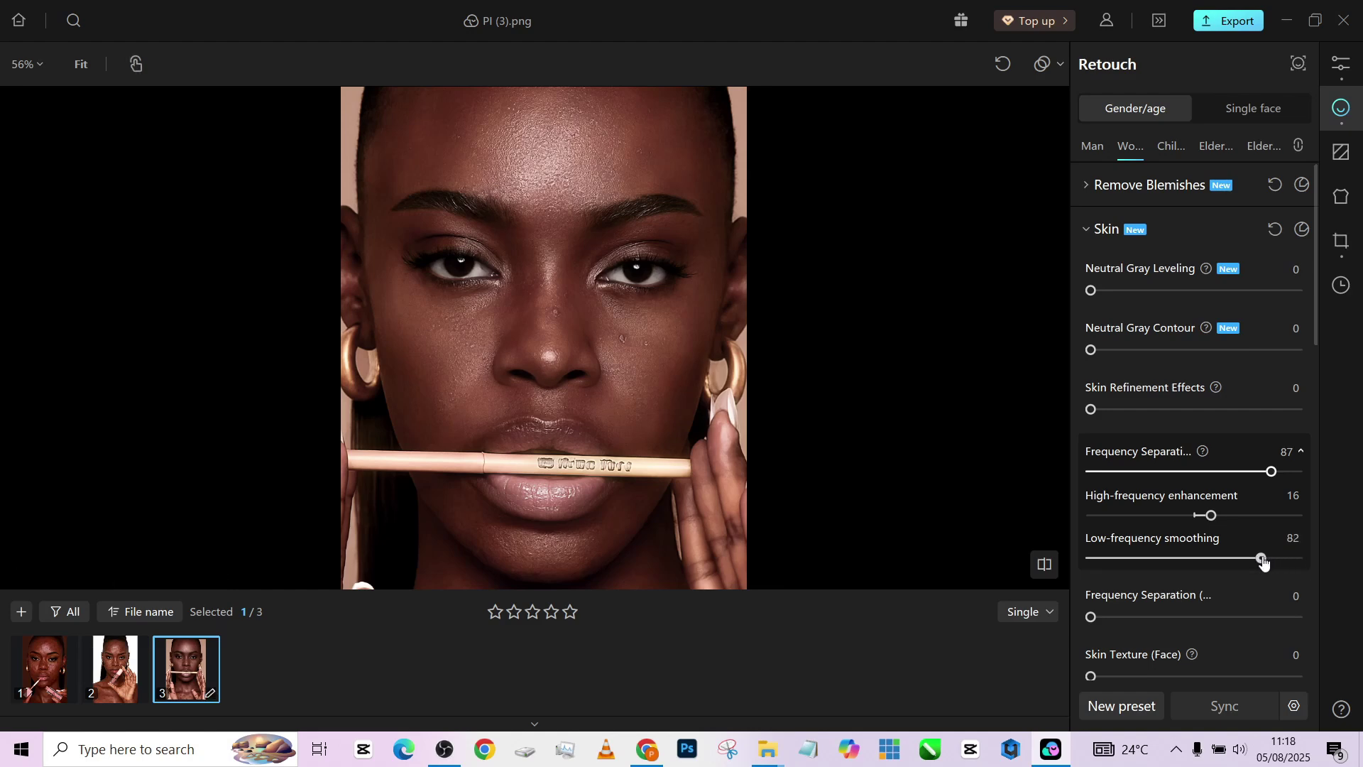
drag(1271, 472, 1289, 474)
- Set Neutral Gray Contour and Leveling to 100, Frequency Separation 82, High-frequency 12
drag(1151, 360, 1333, 357)
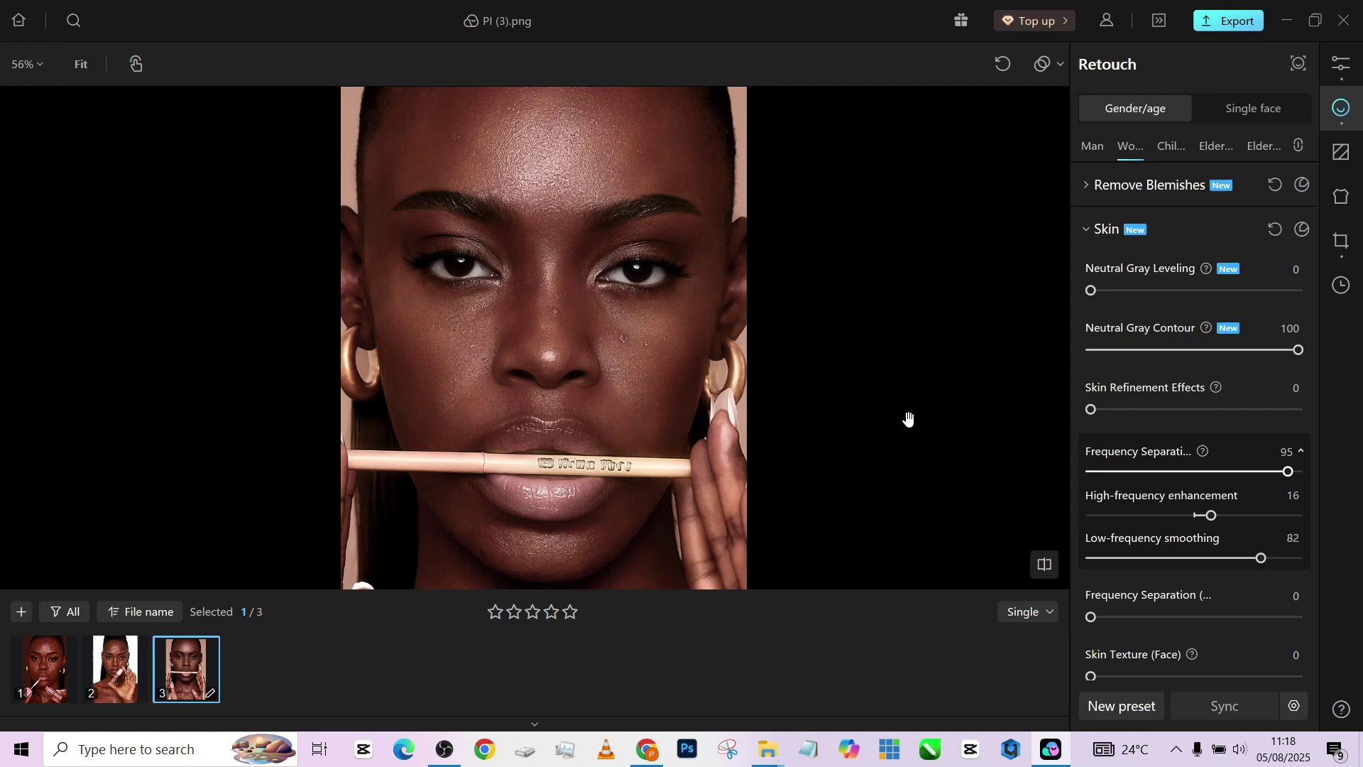
click(1190, 290)
drag(1202, 292, 1303, 293)
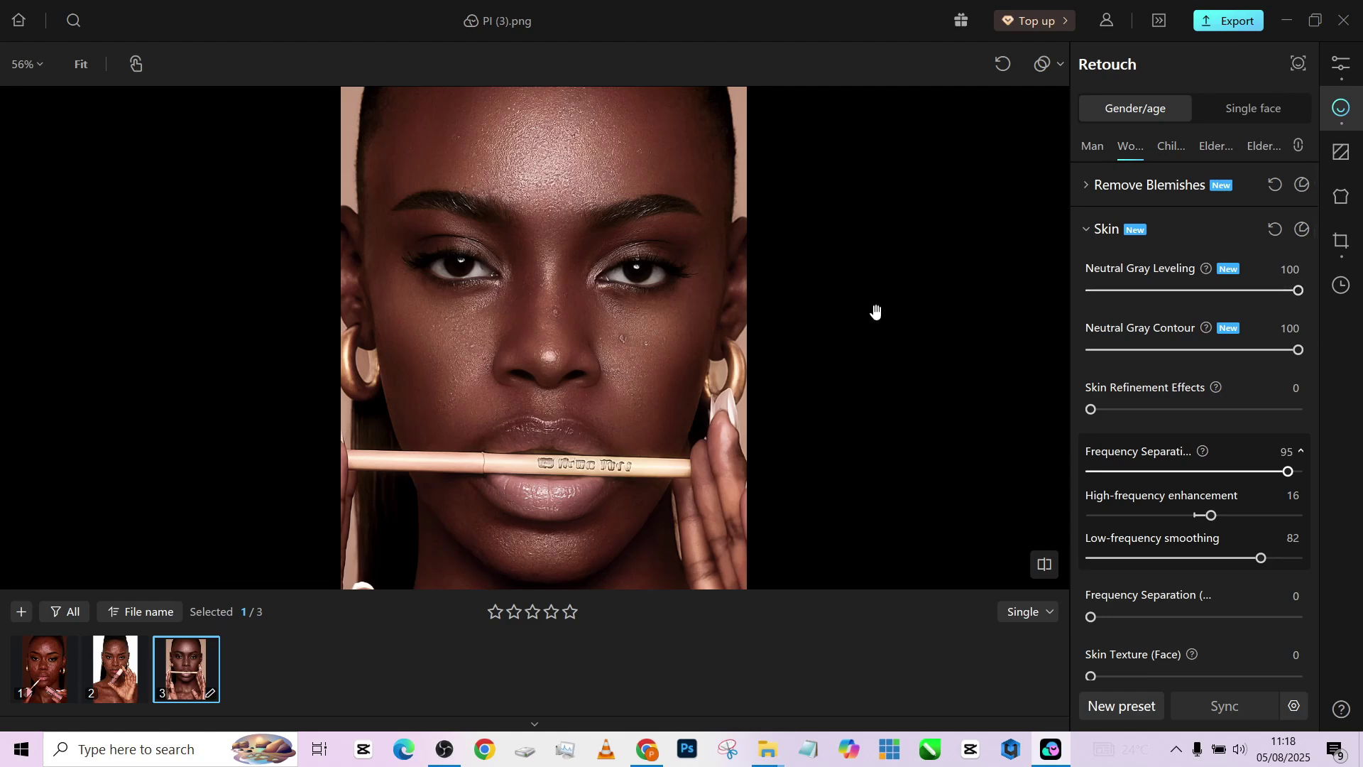
drag(1288, 472, 1261, 472)
drag(1211, 516, 1207, 516)
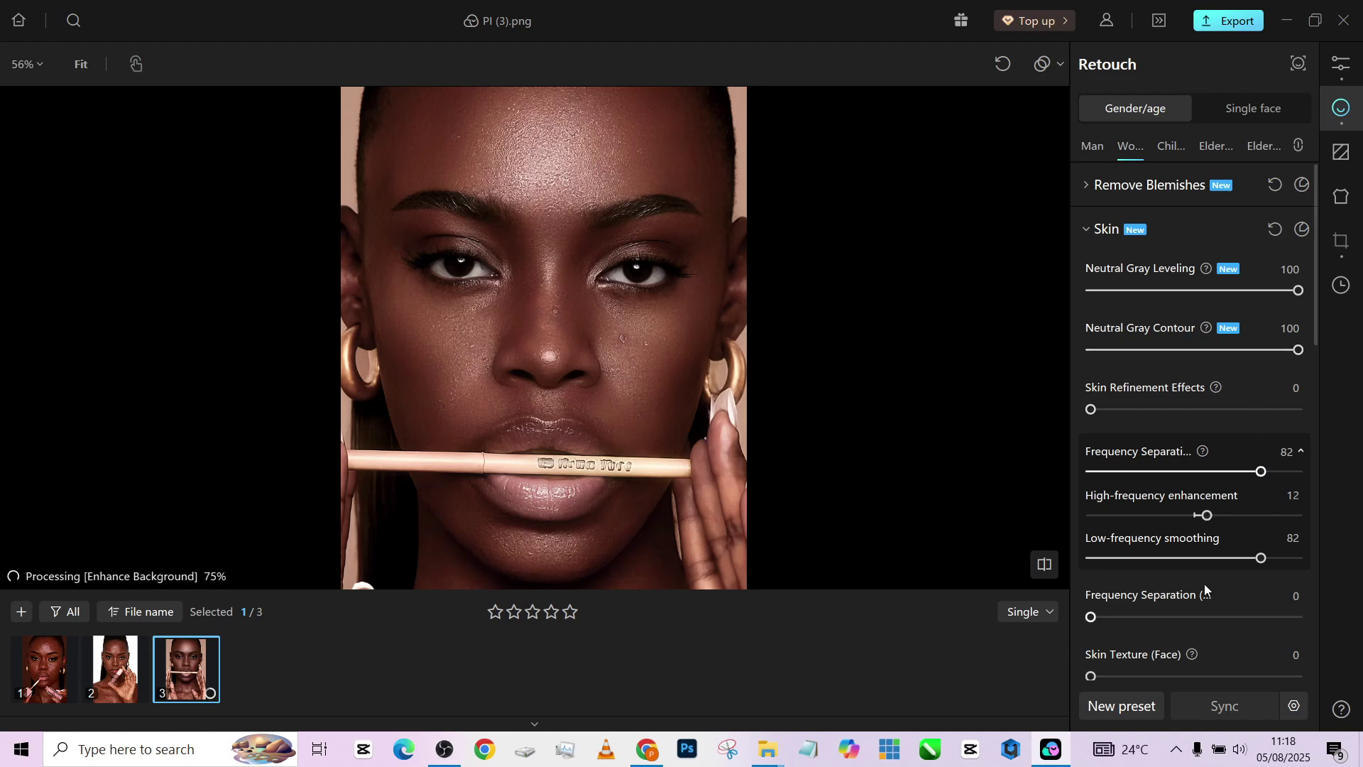
- Add face skin texture 73 and Skin Refinement Effects 52, then compare with the original
scroll(1204, 584, down, 3)
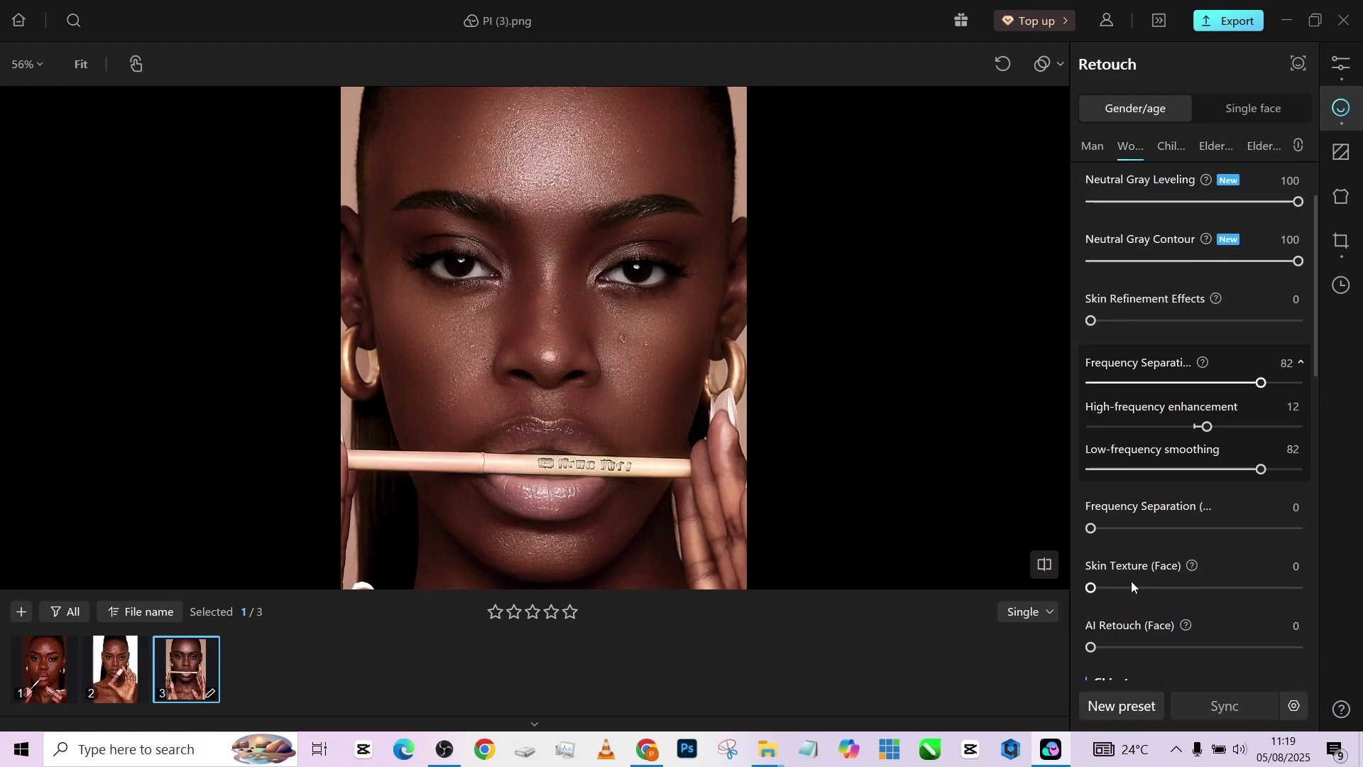
drag(1152, 588, 1242, 588)
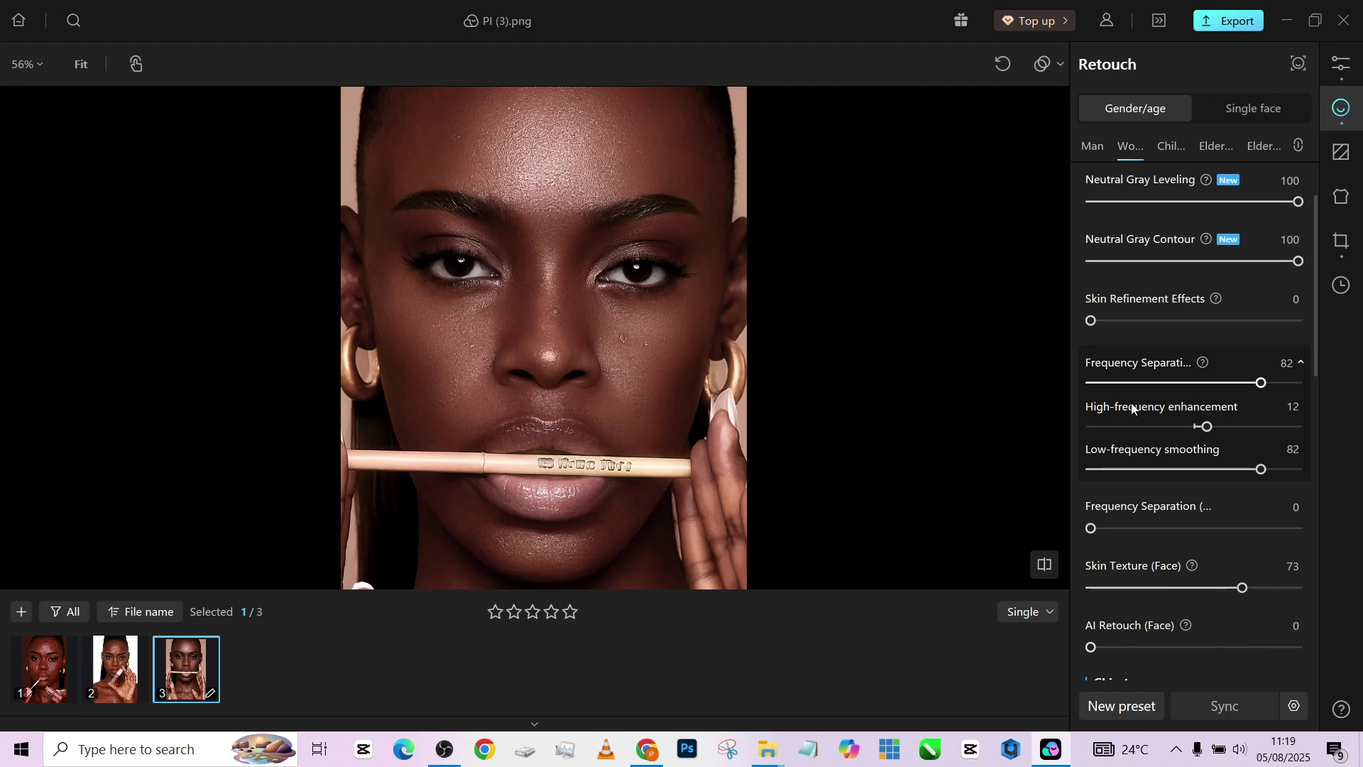
drag(1110, 320, 1199, 323)
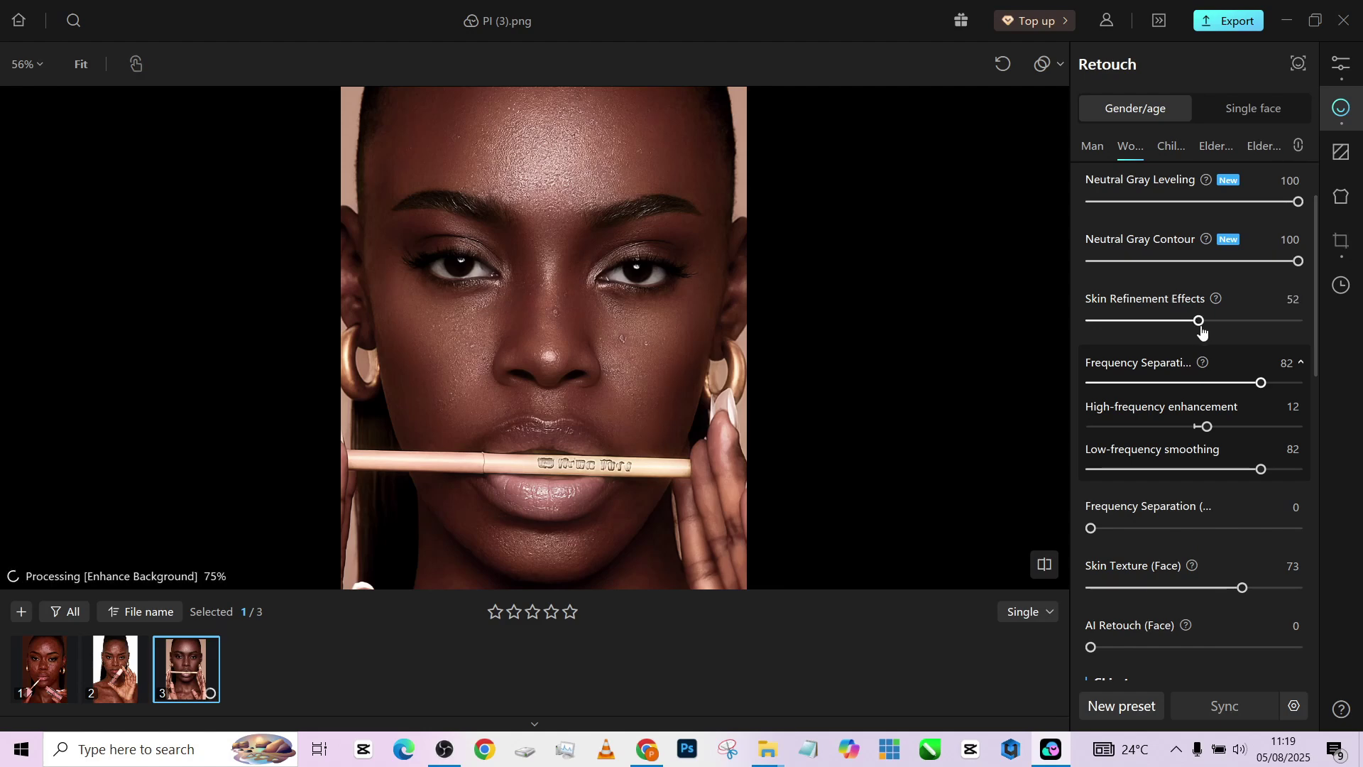
scroll(617, 326, down, 2)
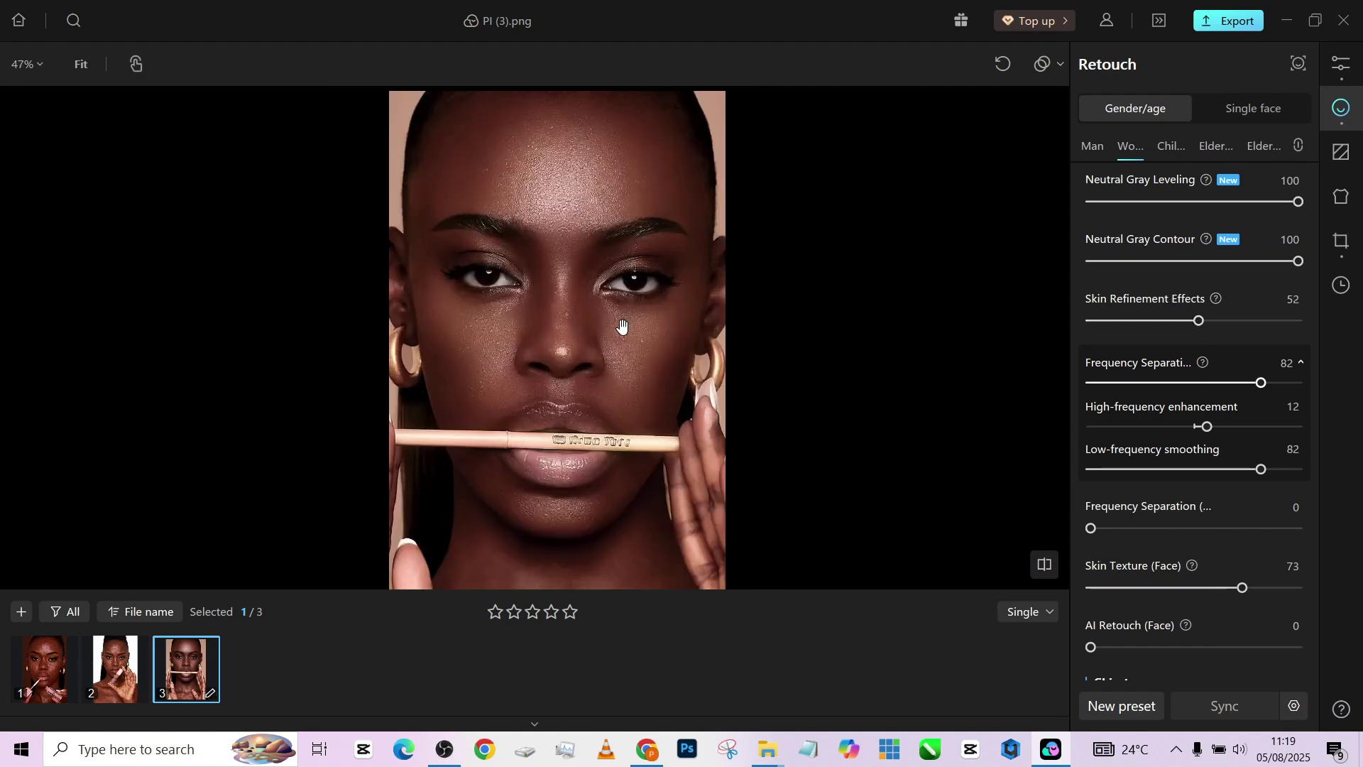
key(backslash)
key(backslash)
key(backslash)
key(backslash)
- Apply the Tanned skin tone preset at intensity 10
scroll(1218, 502, down, 2)
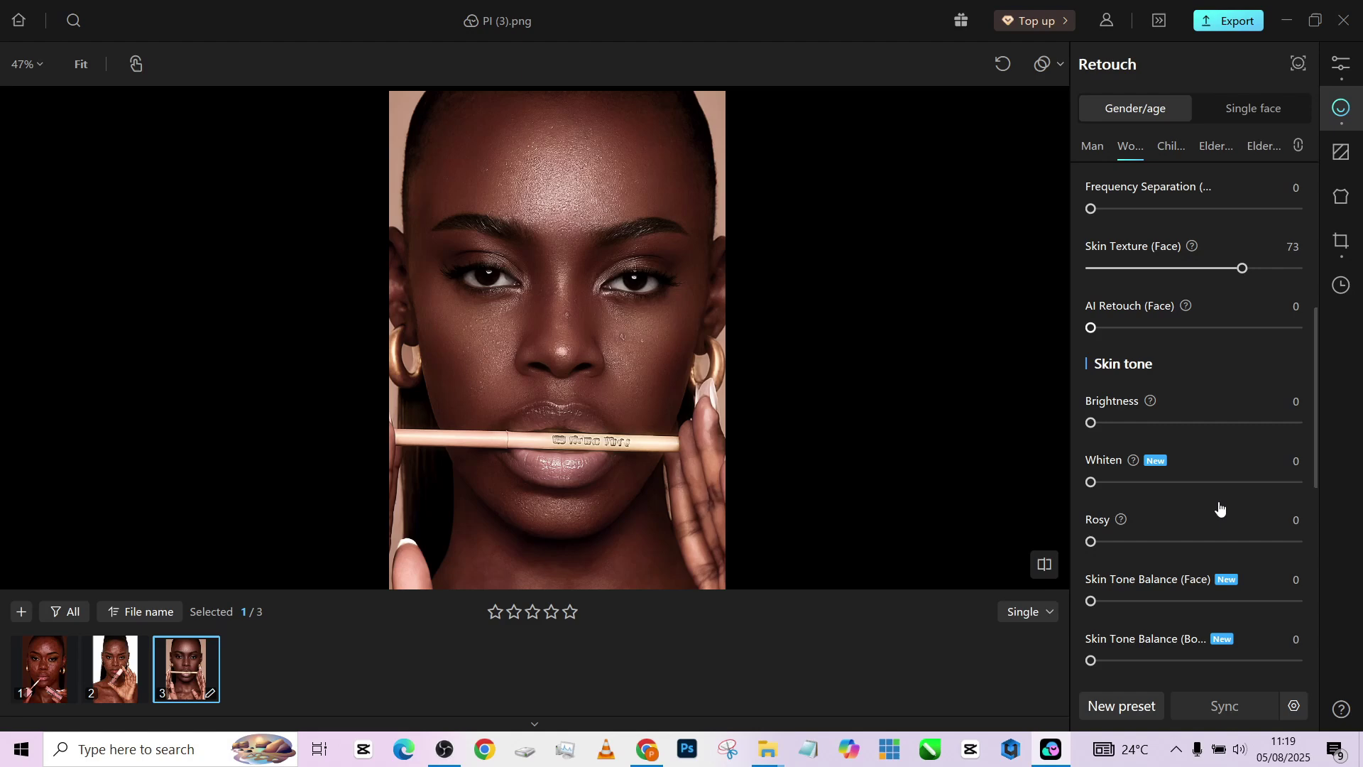
scroll(1118, 465, down, 4)
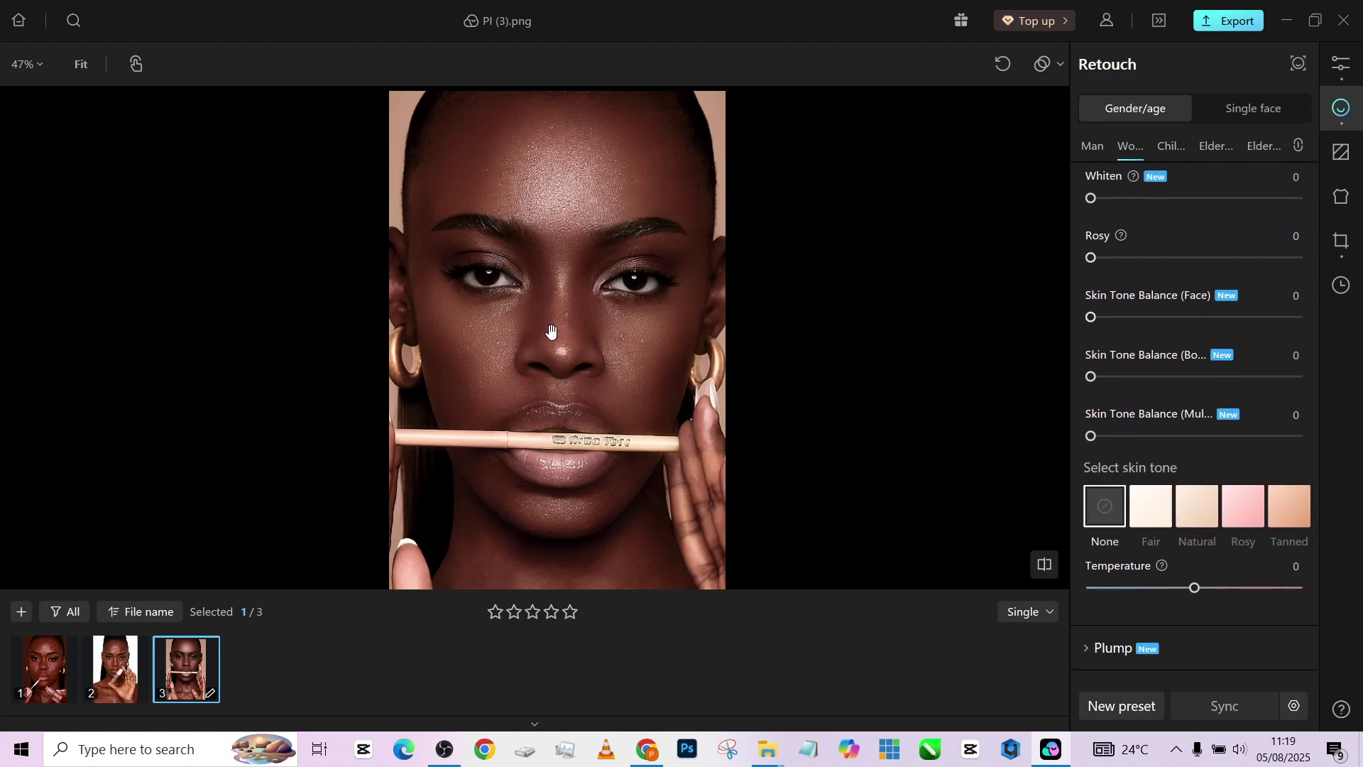
click(1289, 505)
click(1165, 571)
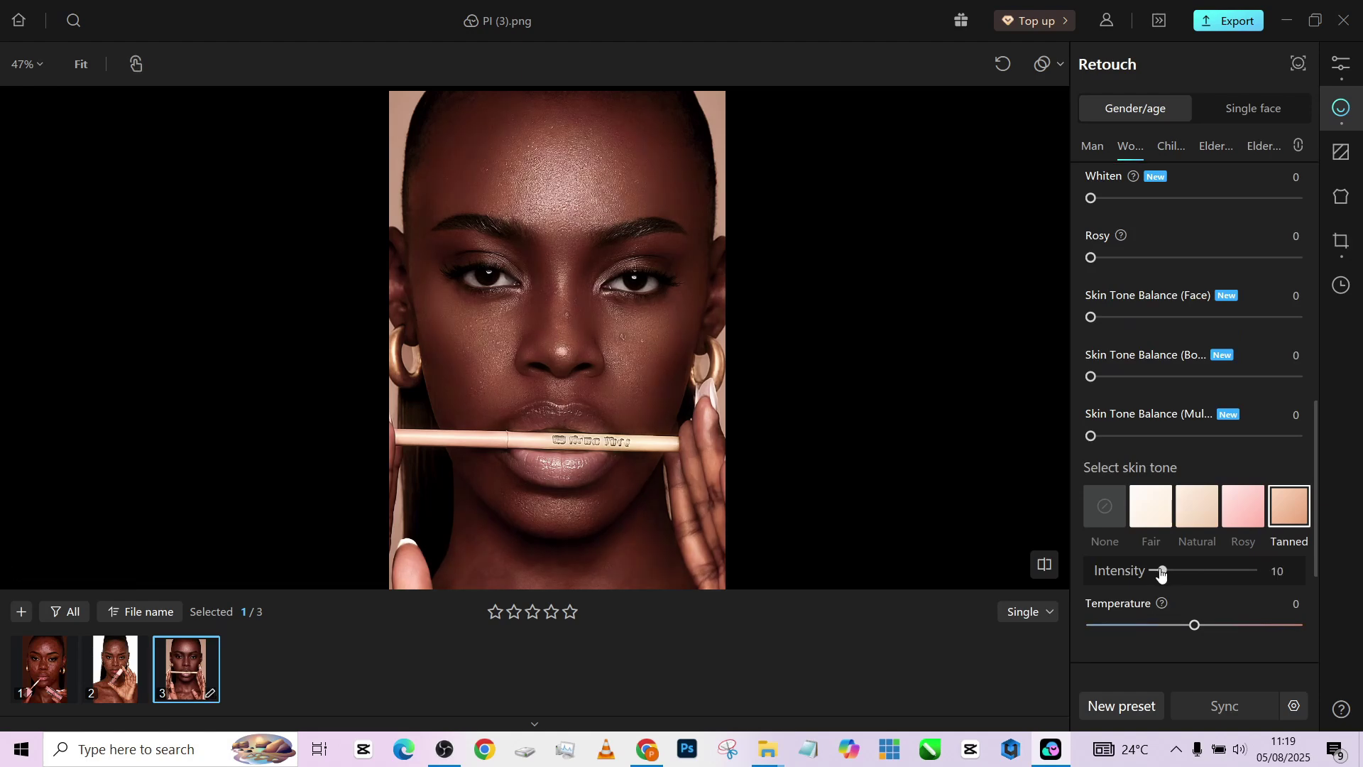
- Set Skin Tone Balance to Multi 9, Body 10 and Face 7
scroll(1143, 390, up, 1)
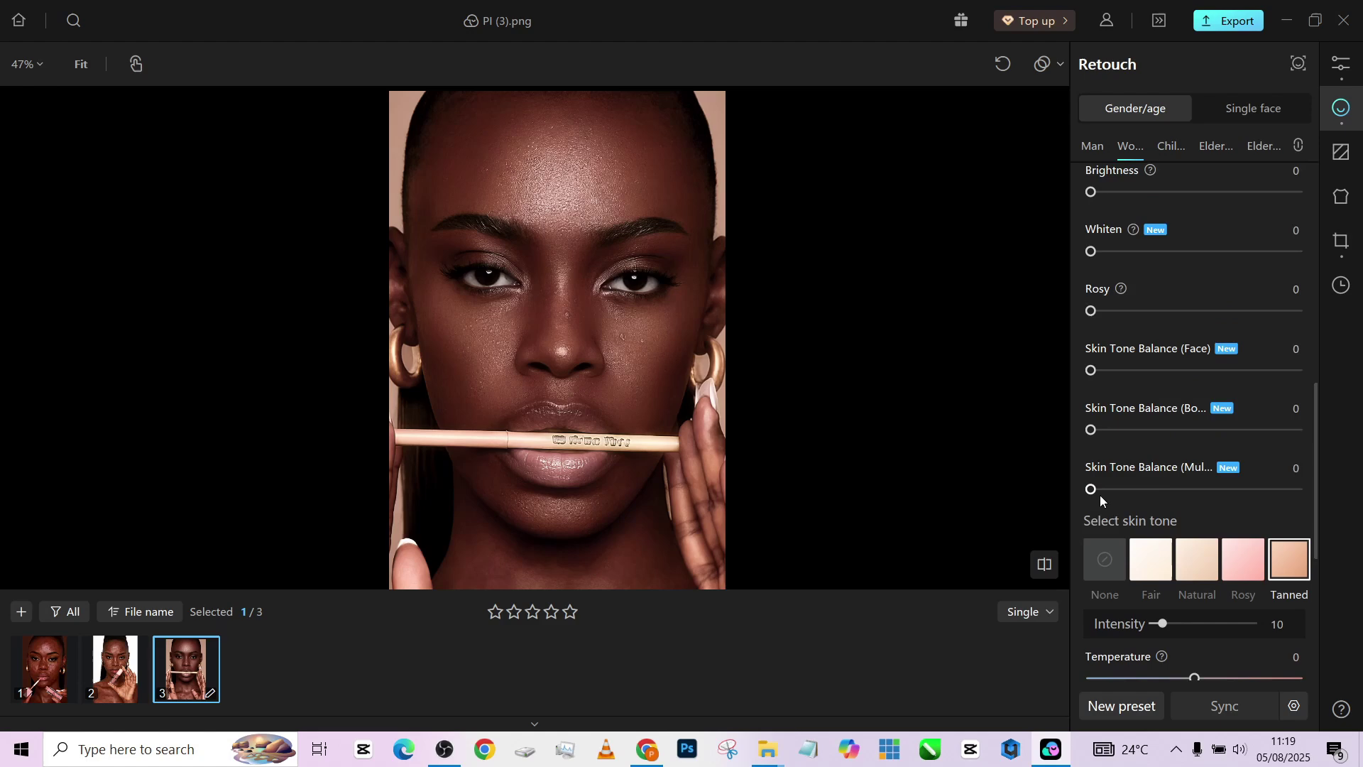
drag(1100, 496, 1109, 490)
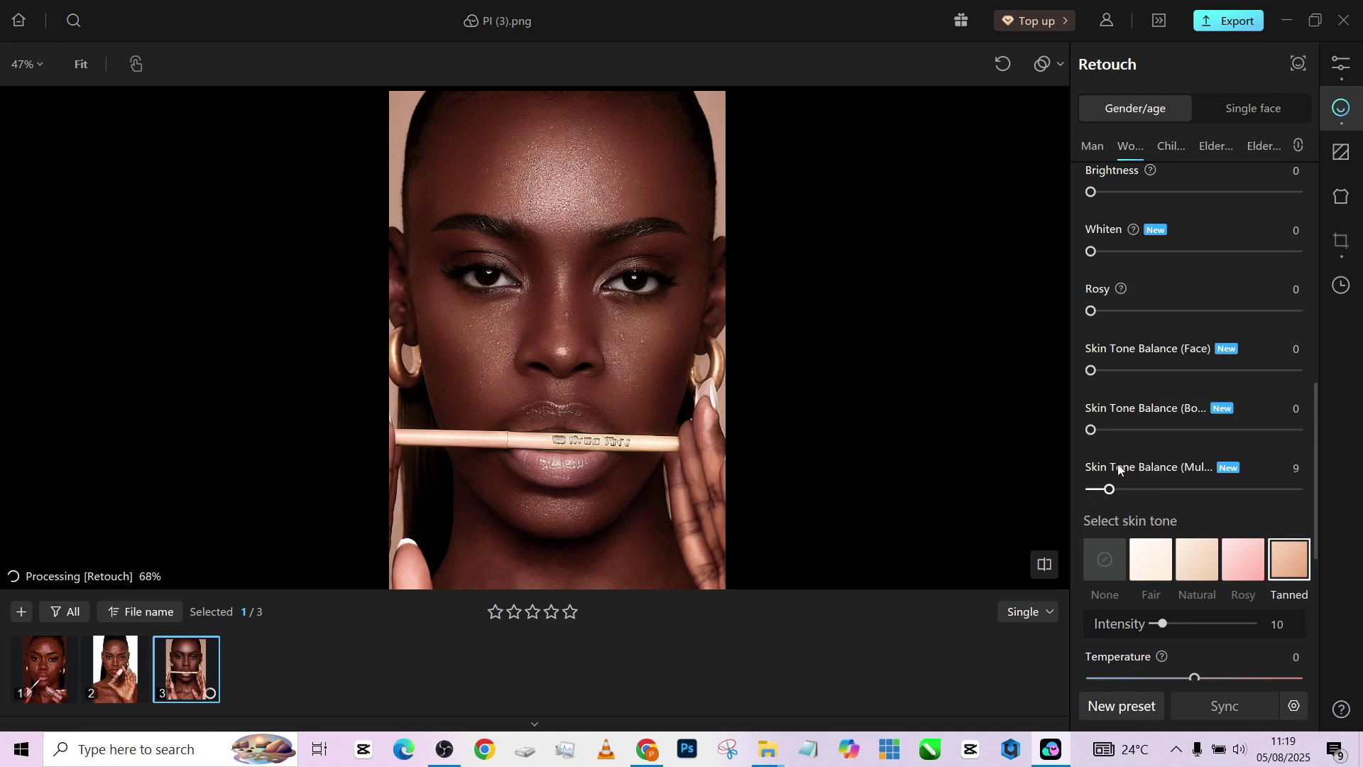
click(1112, 430)
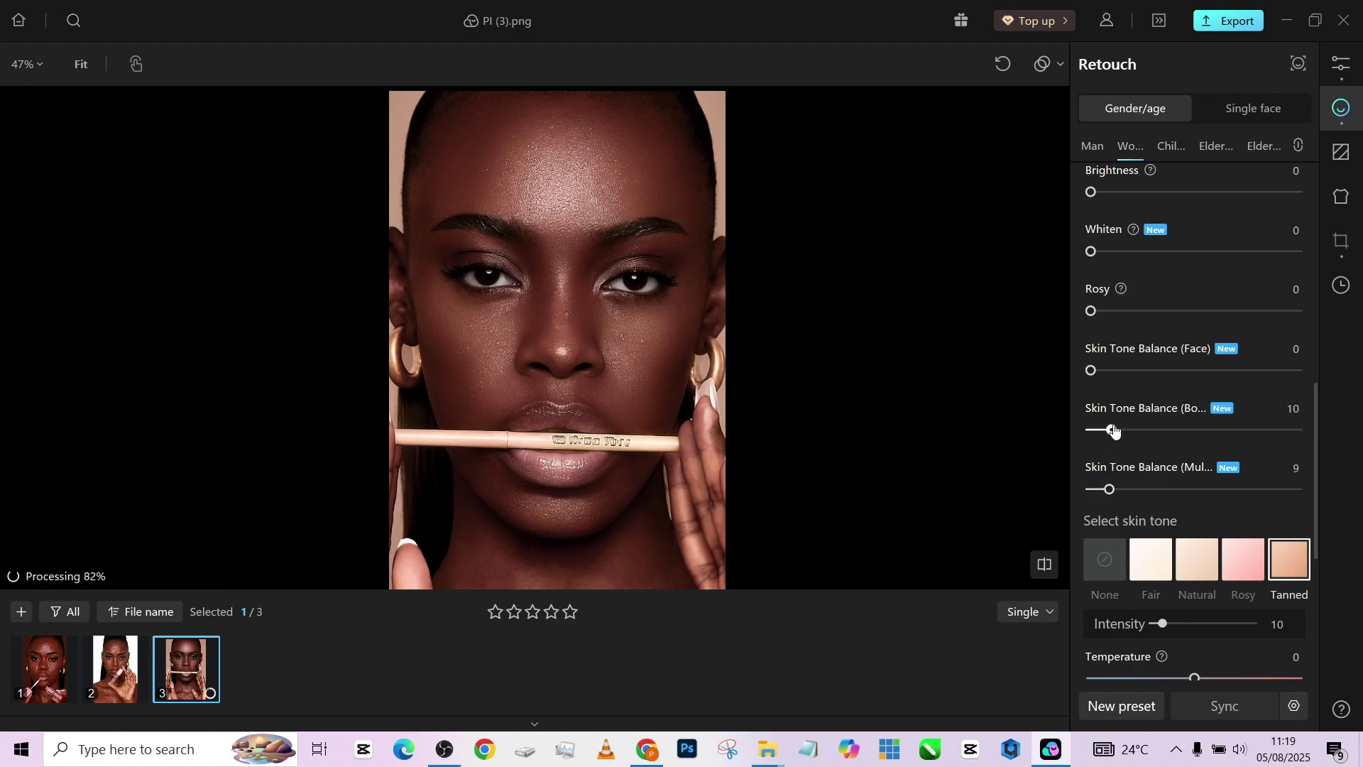
click(1105, 371)
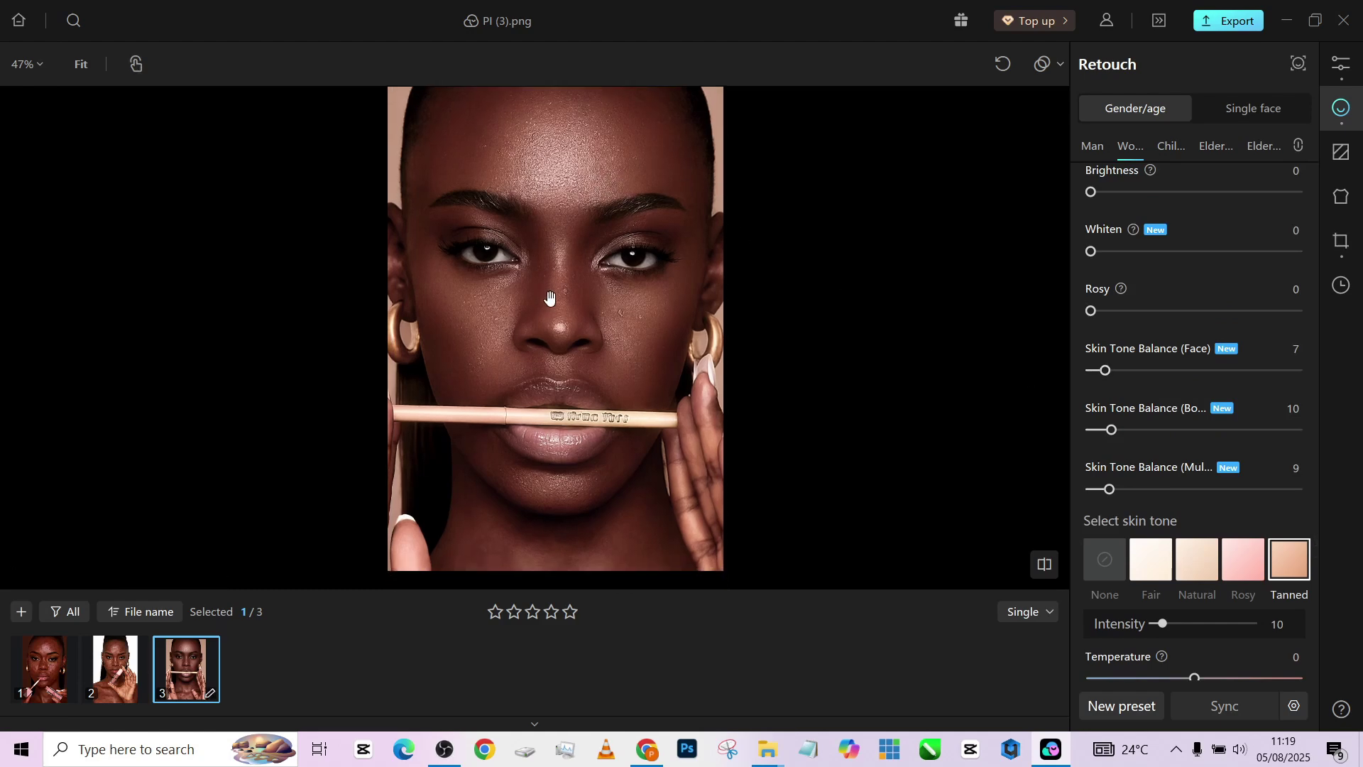
- In Face > Nose, make the nose smaller (Size -31) and slightly shorter (Length -7)
scroll(1208, 607, down, 5)
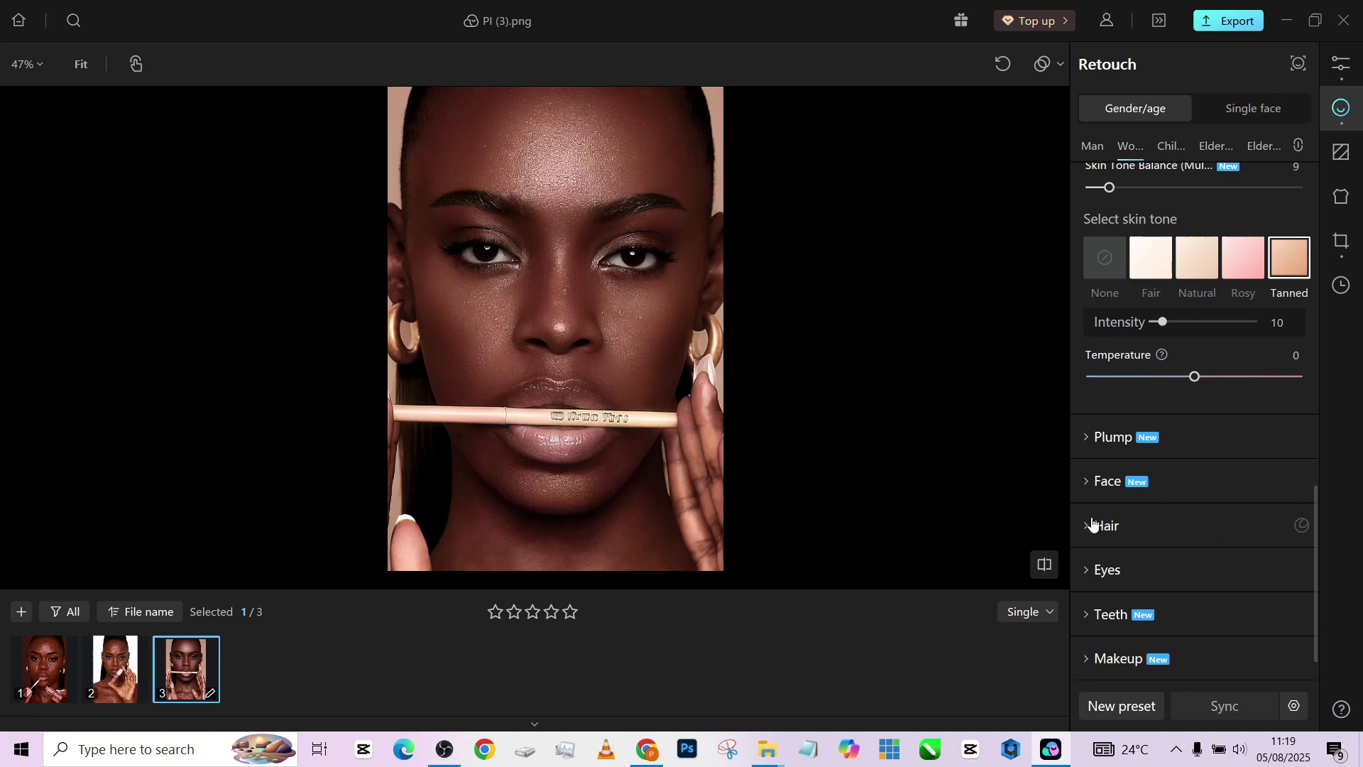
click(1102, 489)
scroll(1143, 490, down, 2)
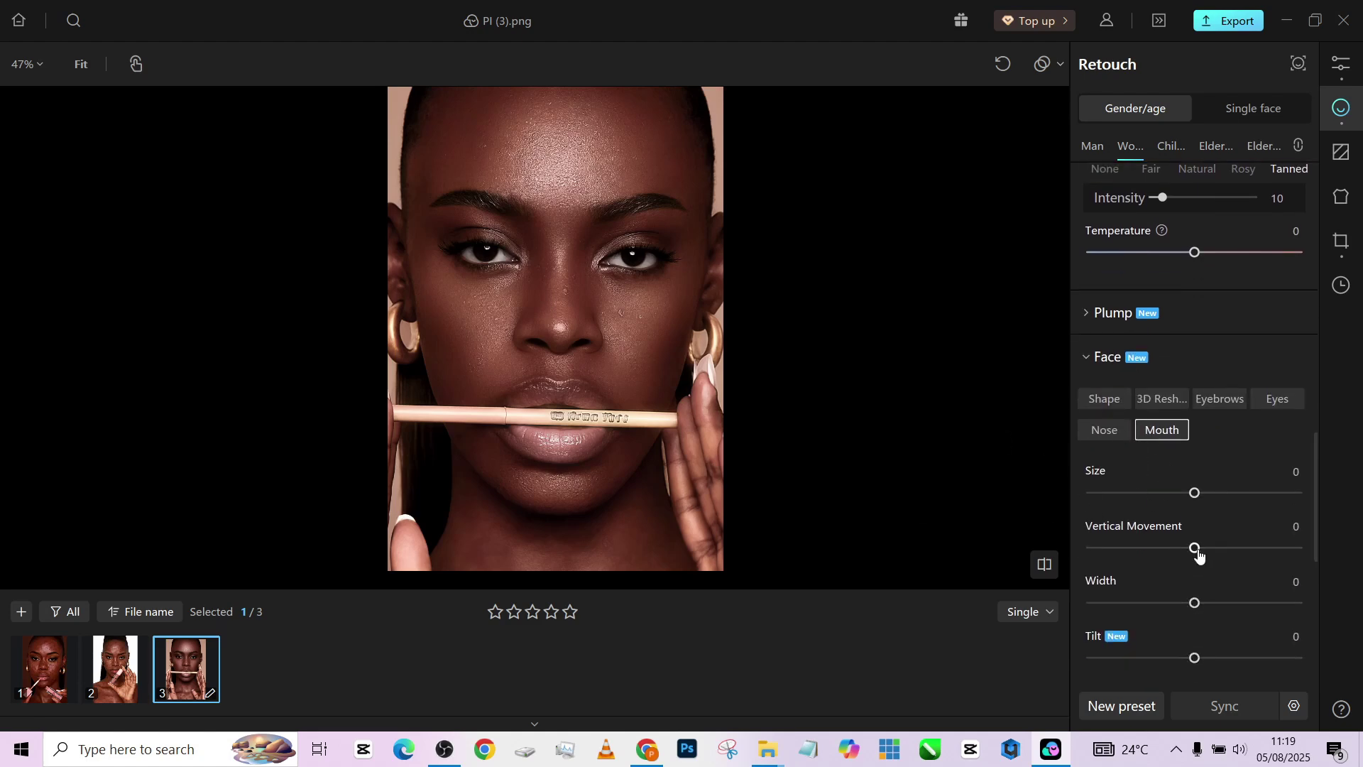
click(1104, 429)
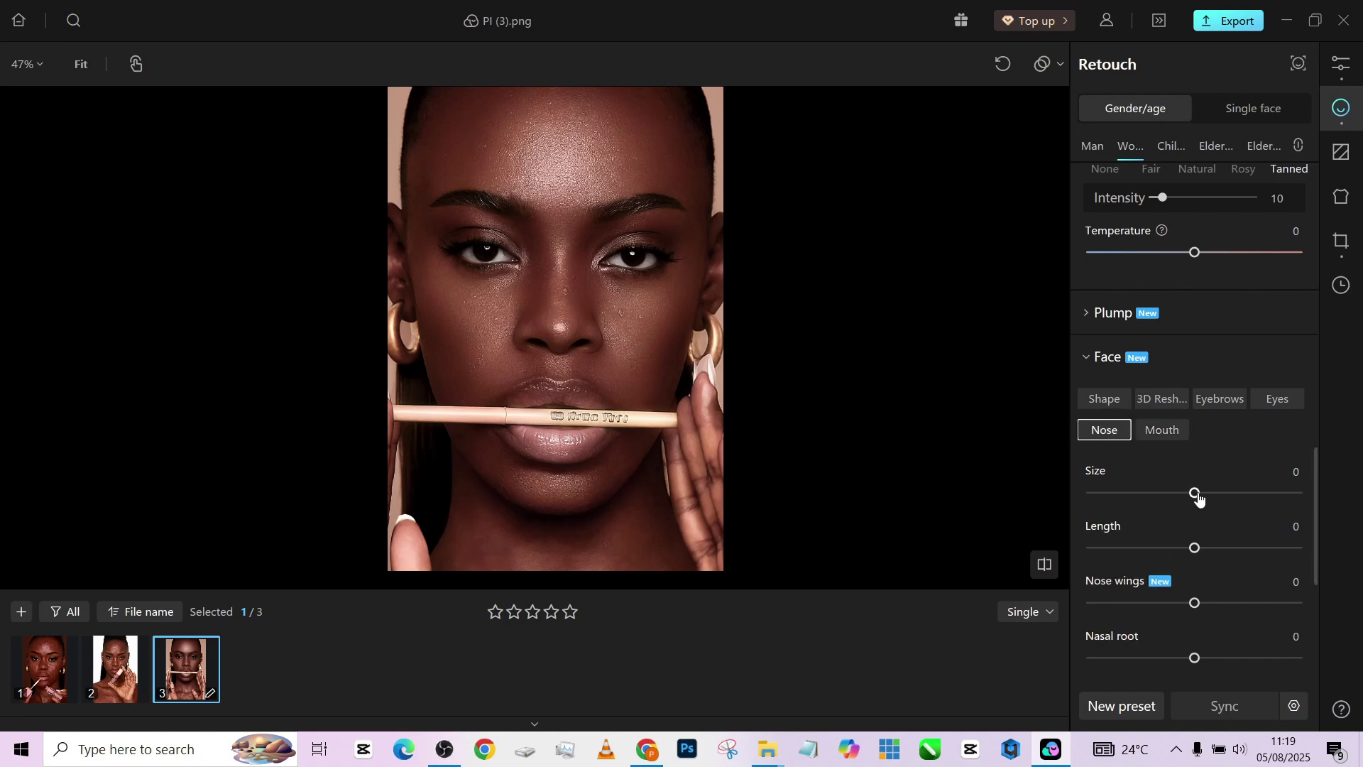
drag(1199, 498, 1164, 498)
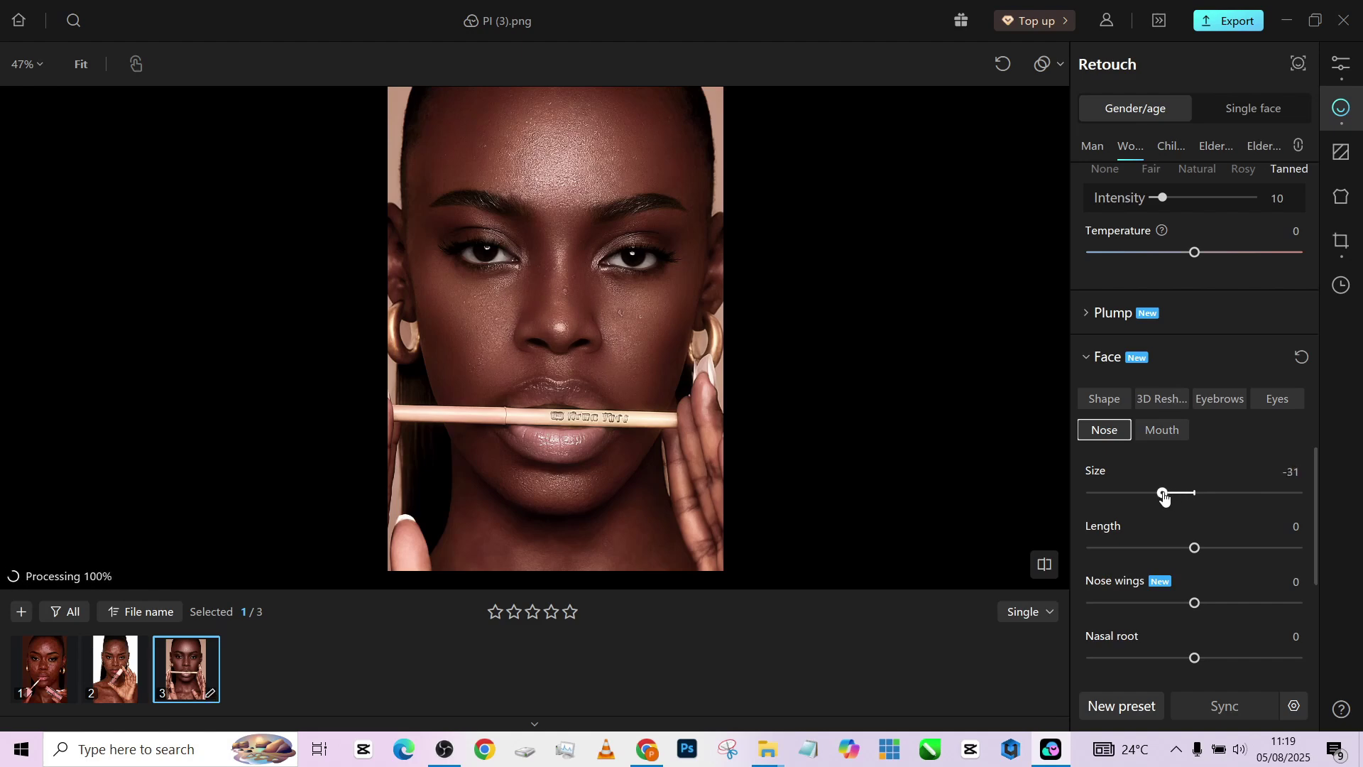
drag(1195, 548, 1187, 548)
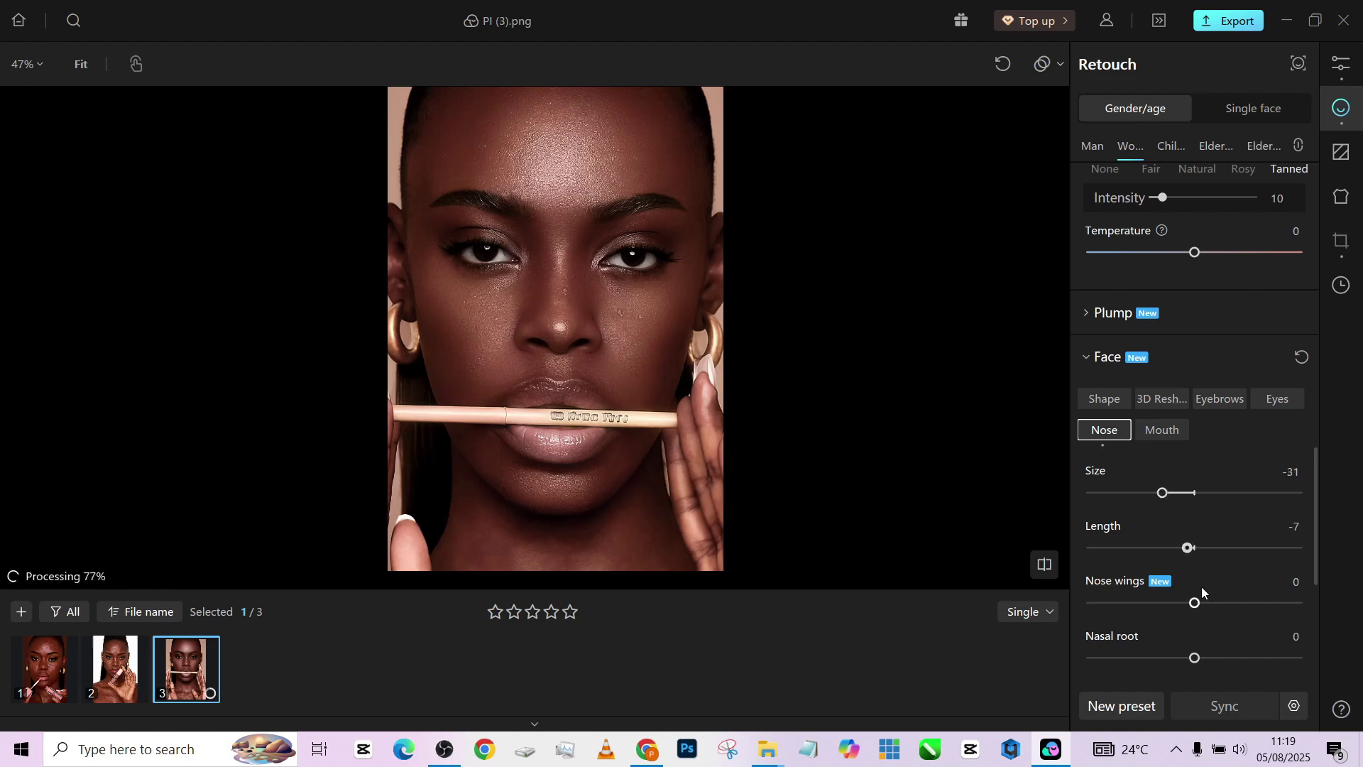
- Narrow the nose wings to -67, nasal root to -65 and nose bridge to -35
drag(1206, 611, 1126, 605)
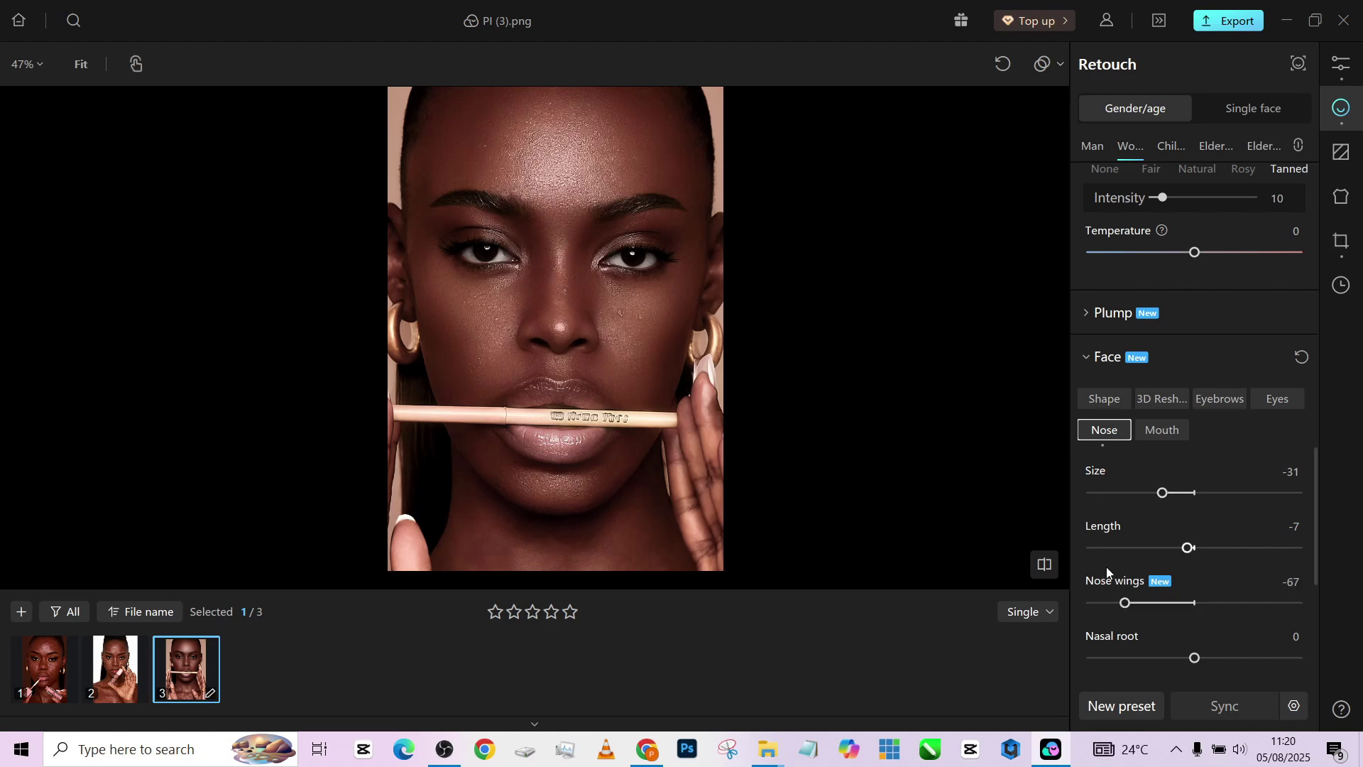
scroll(1150, 609, down, 1)
drag(1196, 604, 1123, 607)
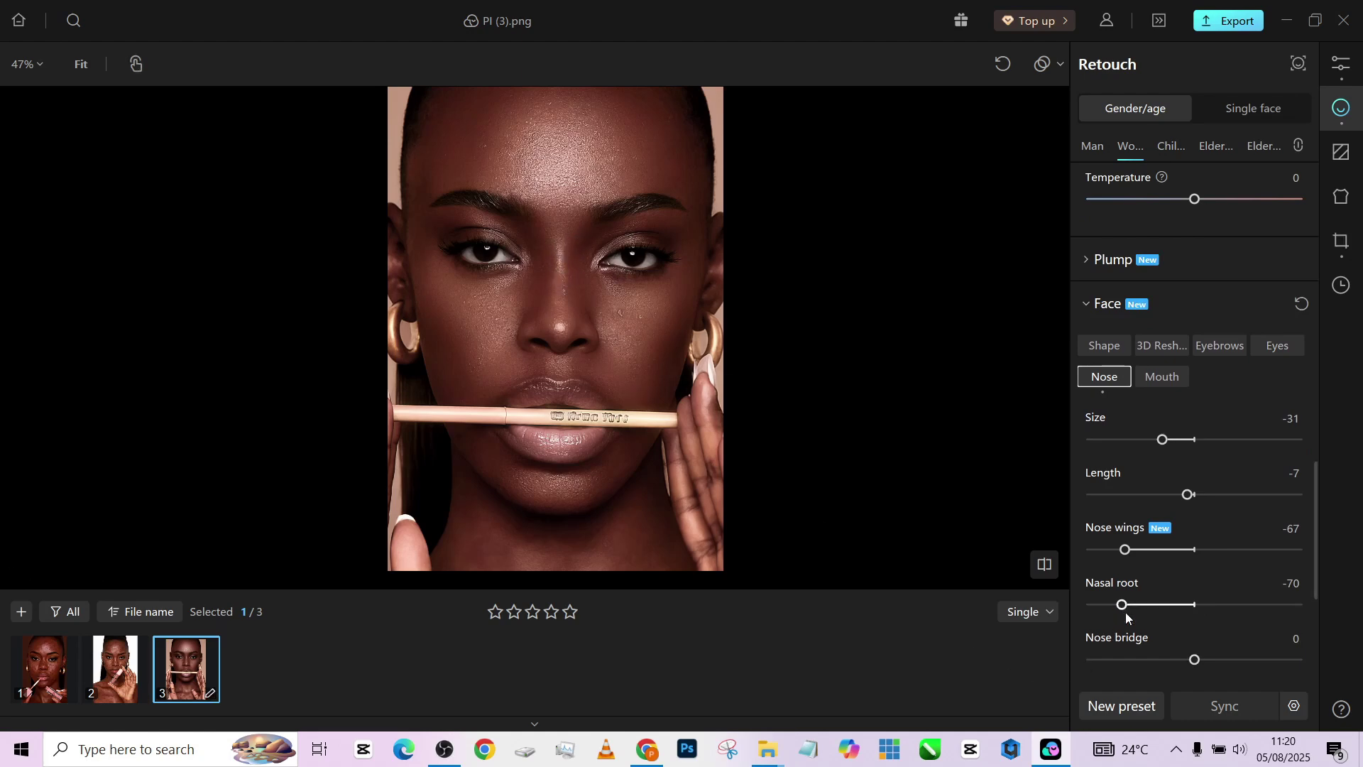
drag(1121, 608, 1127, 605)
mouse_move(1177, 666)
mouse_down()
mouse_move(1088, 661)
mouse_move(1263, 660)
mouse_move(1184, 669)
mouse_move(1191, 678)
mouse_move(1193, 666)
mouse_up()
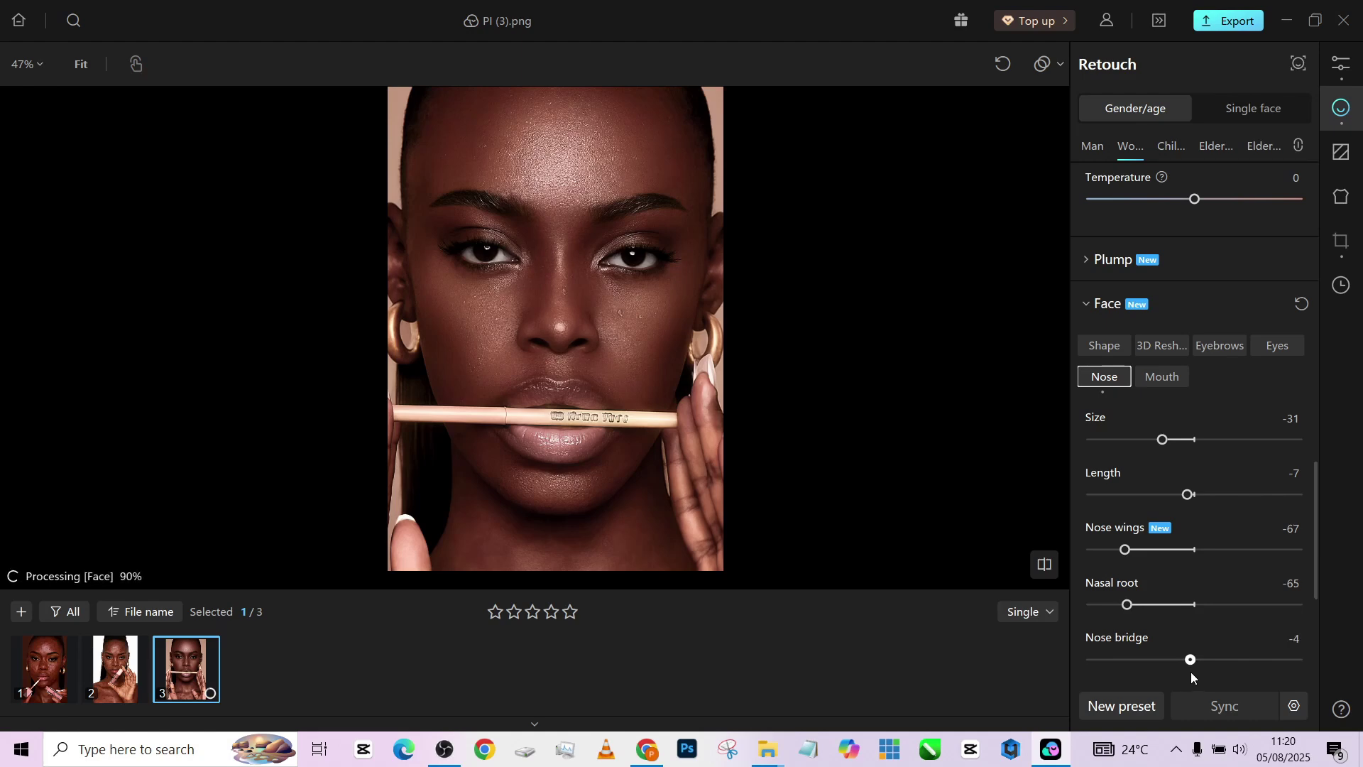
- Reshape the mouth: Size 2, Width -24, Plump 34, Upper lip 41, Lower lip -24
click(1157, 381)
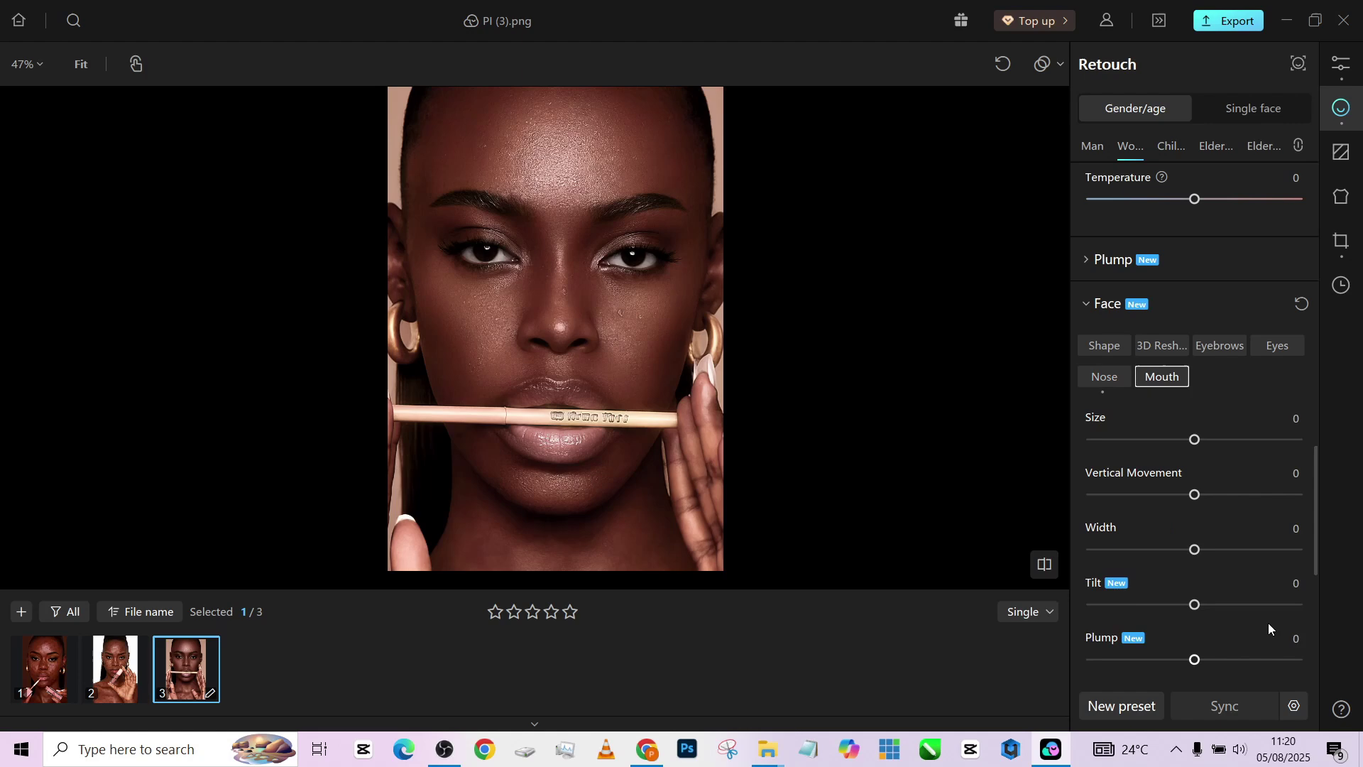
drag(1196, 441, 1197, 442)
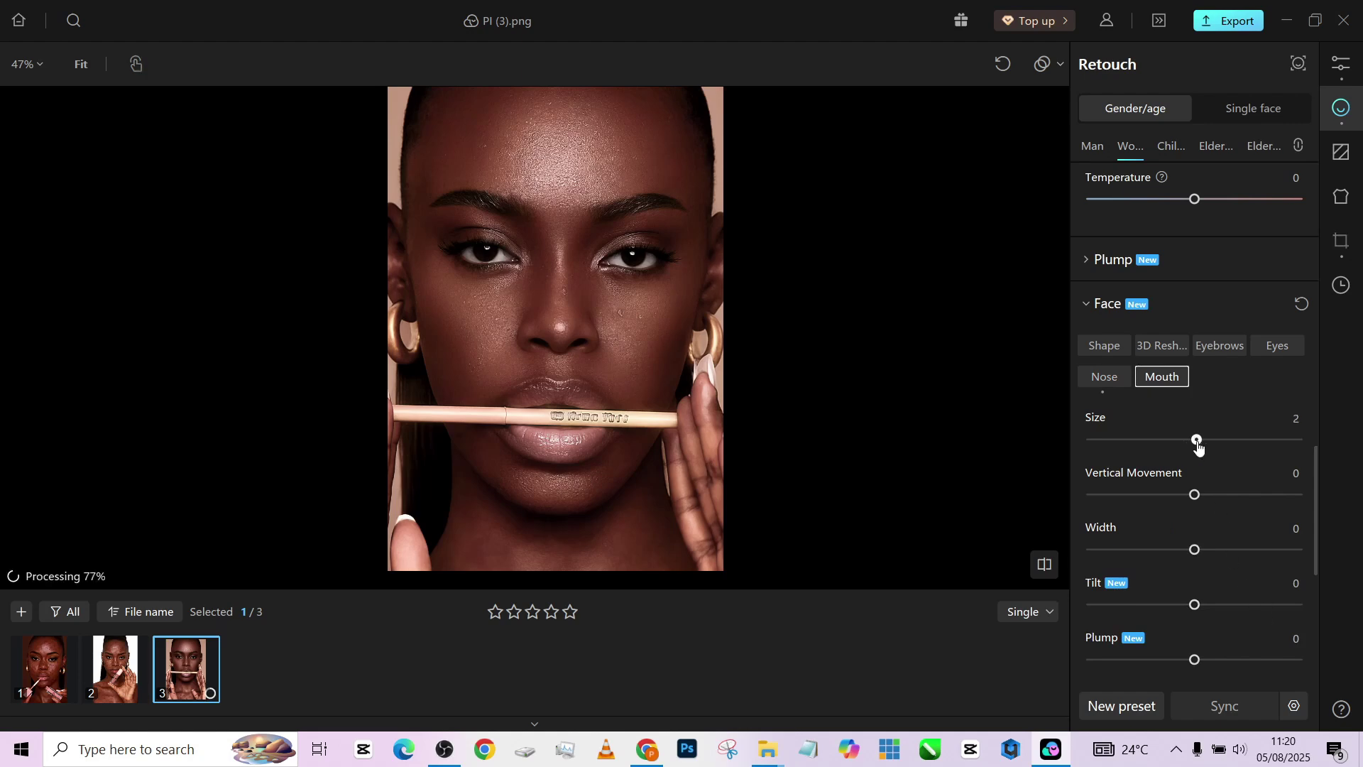
scroll(1186, 562, down, 1)
drag(1209, 629, 1232, 629)
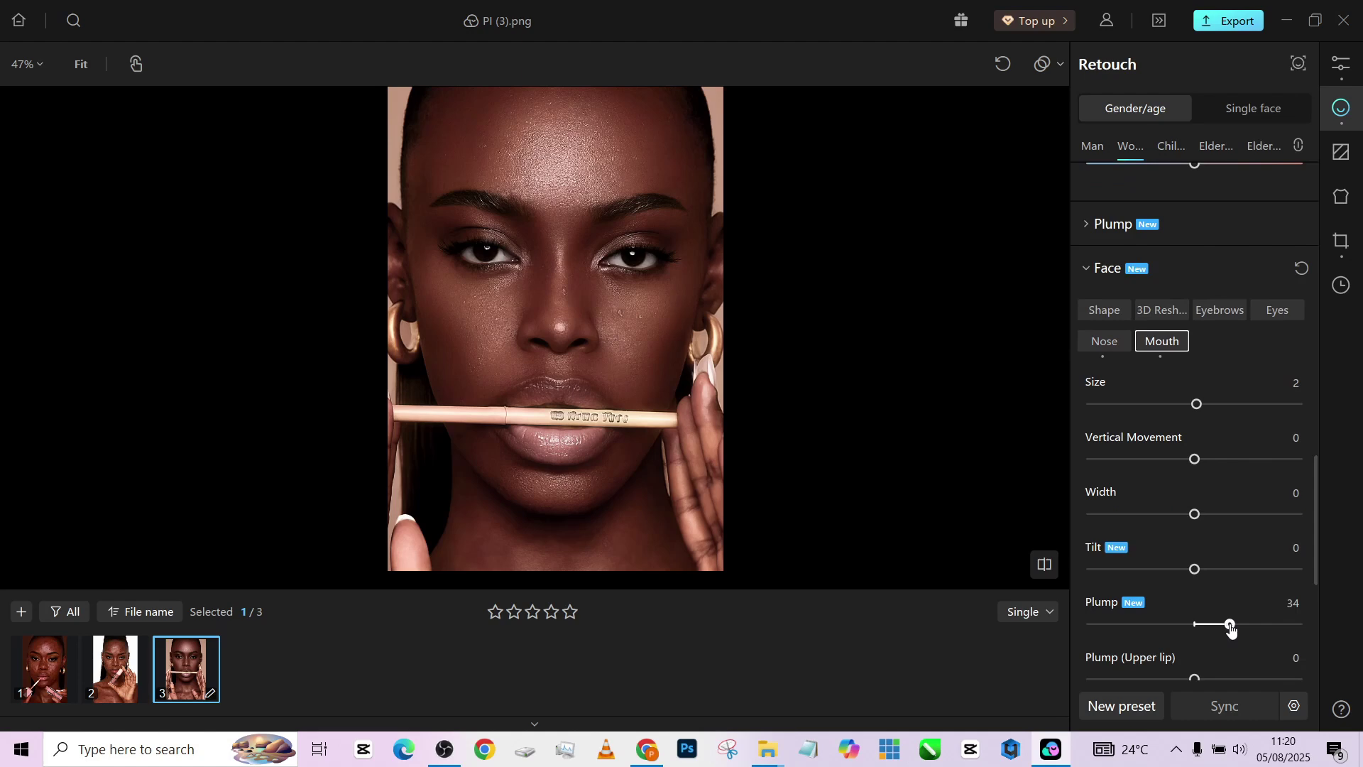
drag(1182, 519, 1172, 518)
scroll(1194, 522, down, 1)
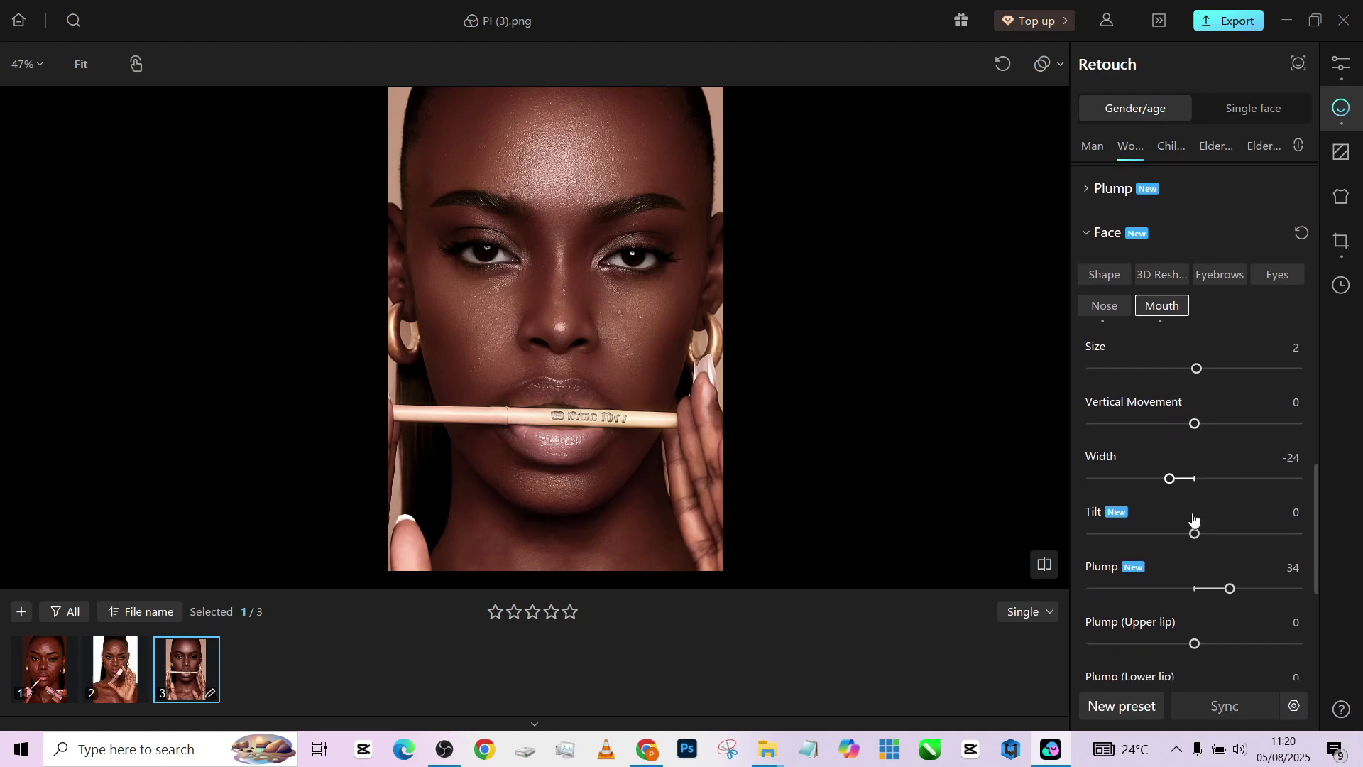
scroll(1193, 519, down, 2)
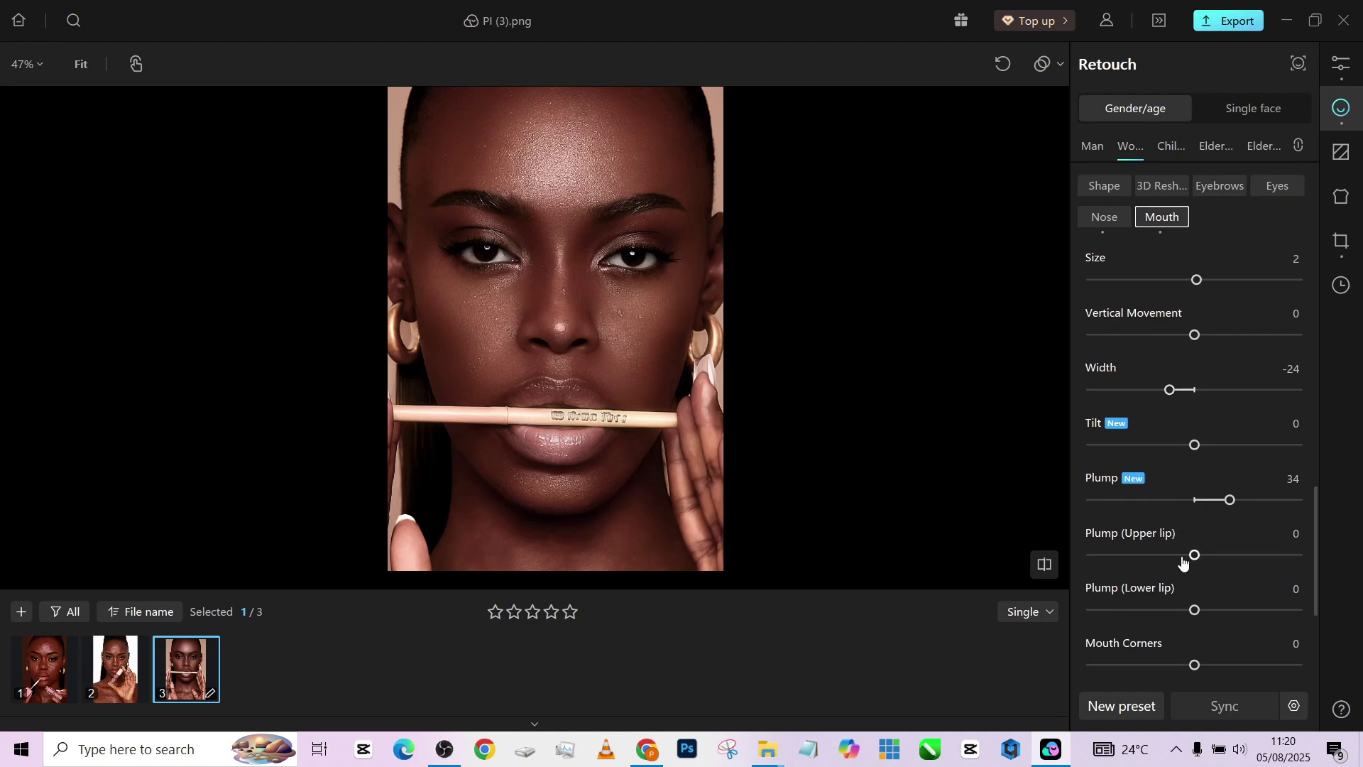
mouse_move(1204, 562)
mouse_down()
mouse_move(1237, 561)
mouse_move(1172, 578)
mouse_up()
scroll(1184, 637, down, 1)
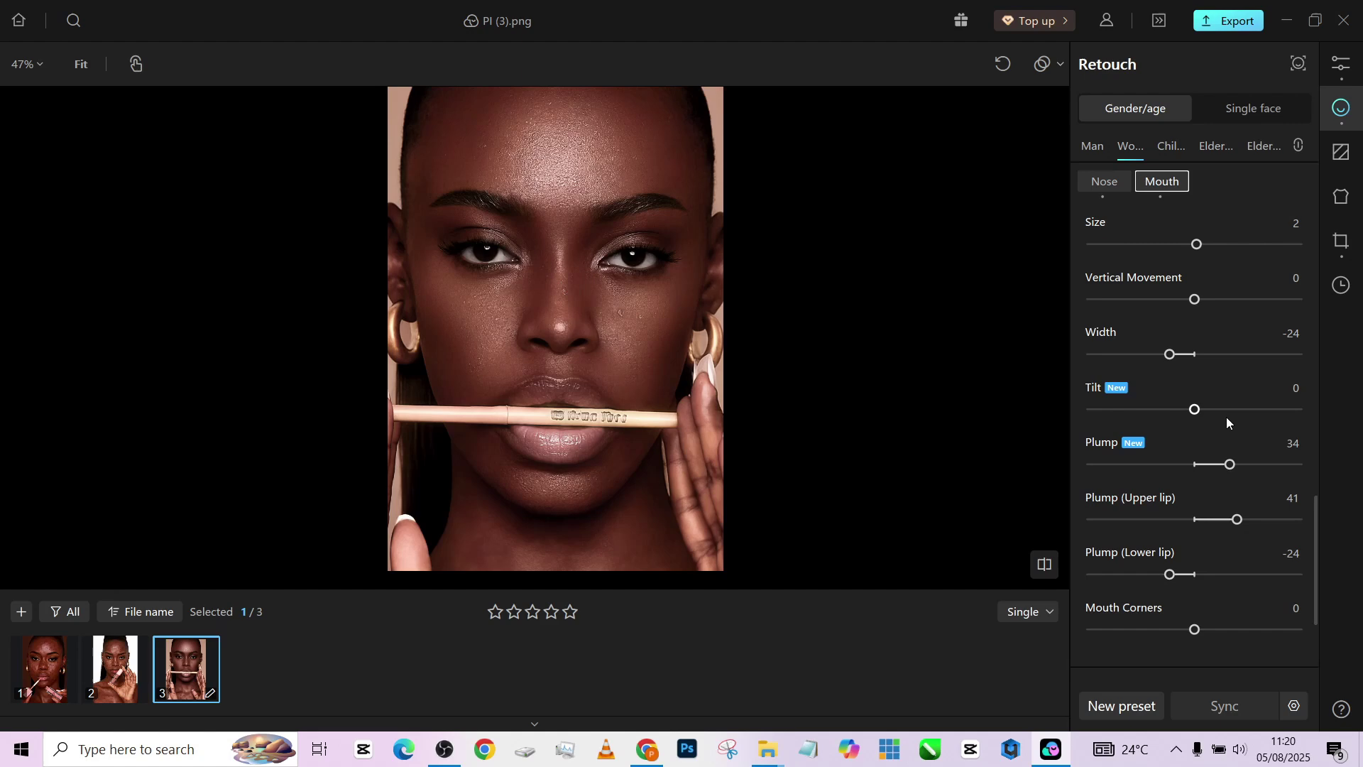
scroll(1227, 422, down, 5)
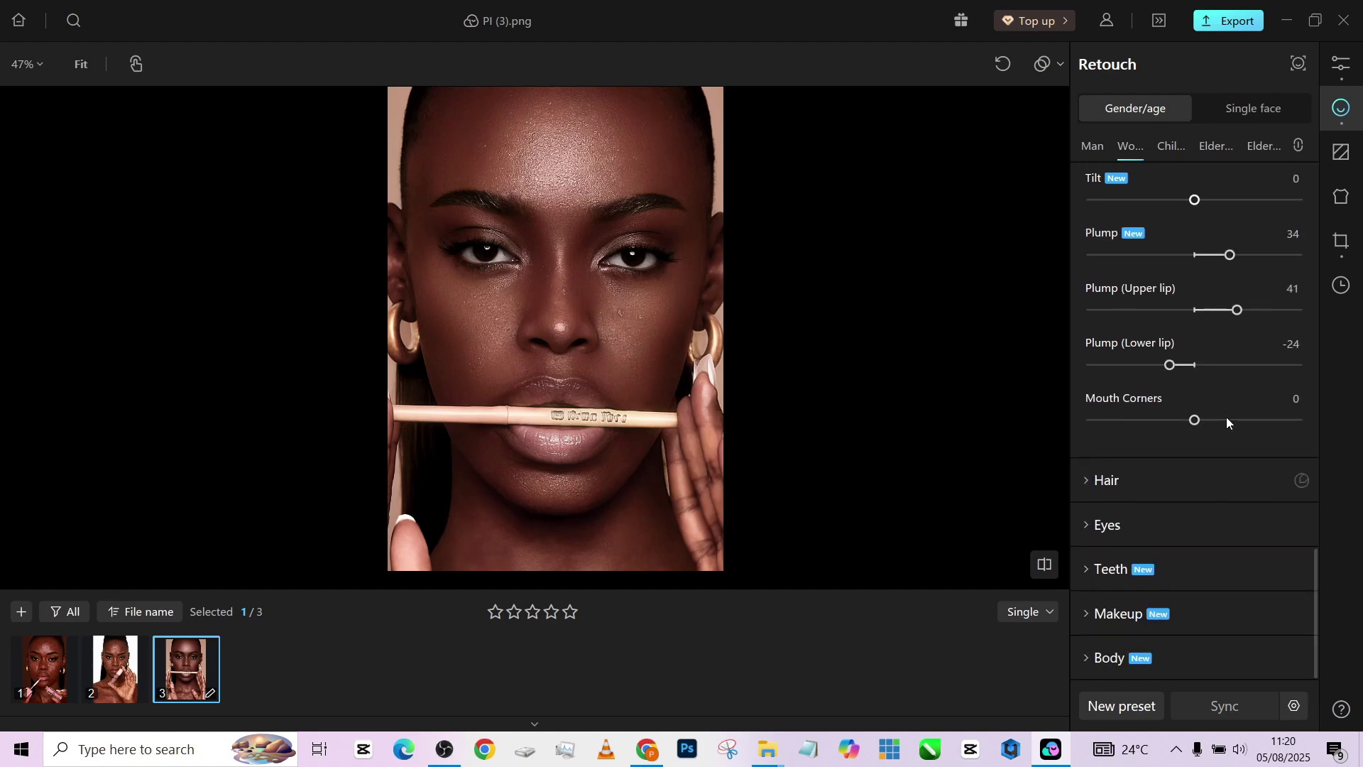
- In Makeup, set Enhance Eyebrows to 60 and Enhance Eye Makeup to 100
click(1101, 626)
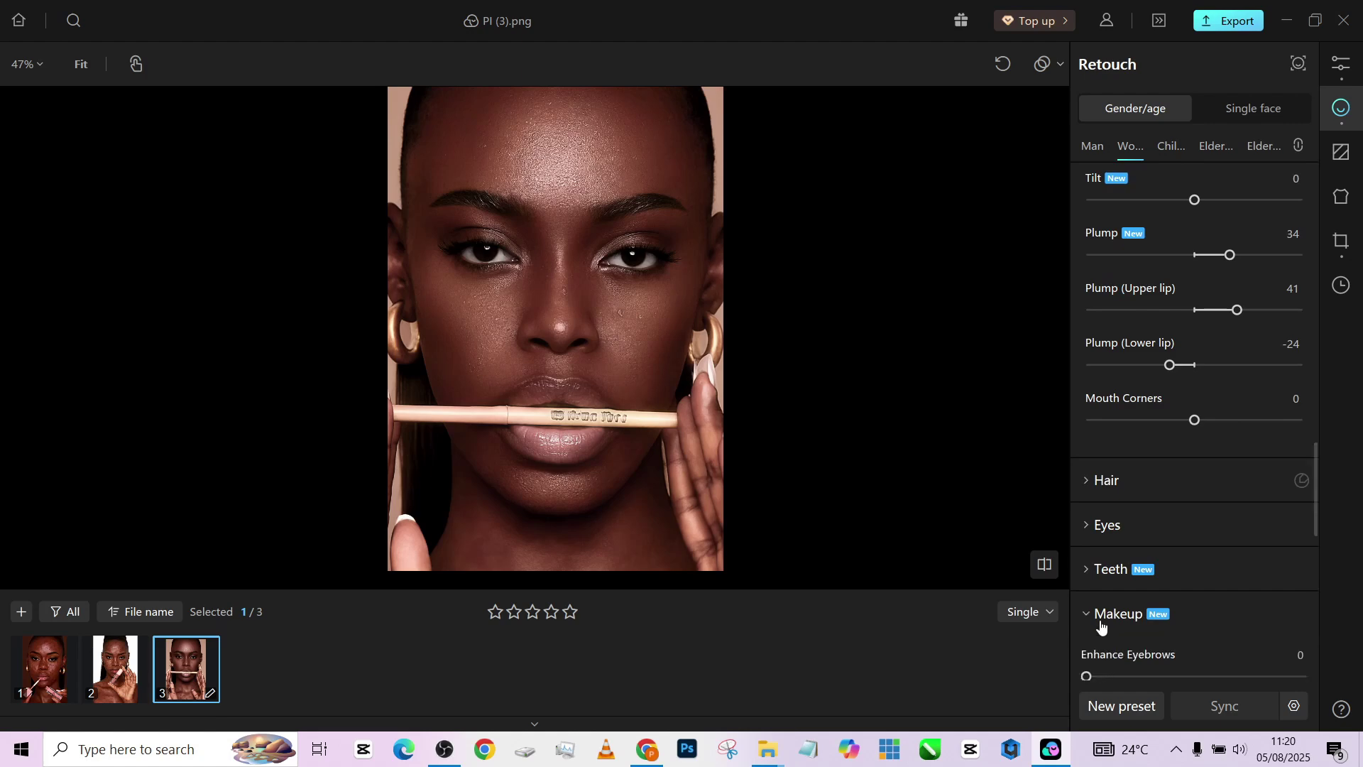
scroll(1139, 606, down, 2)
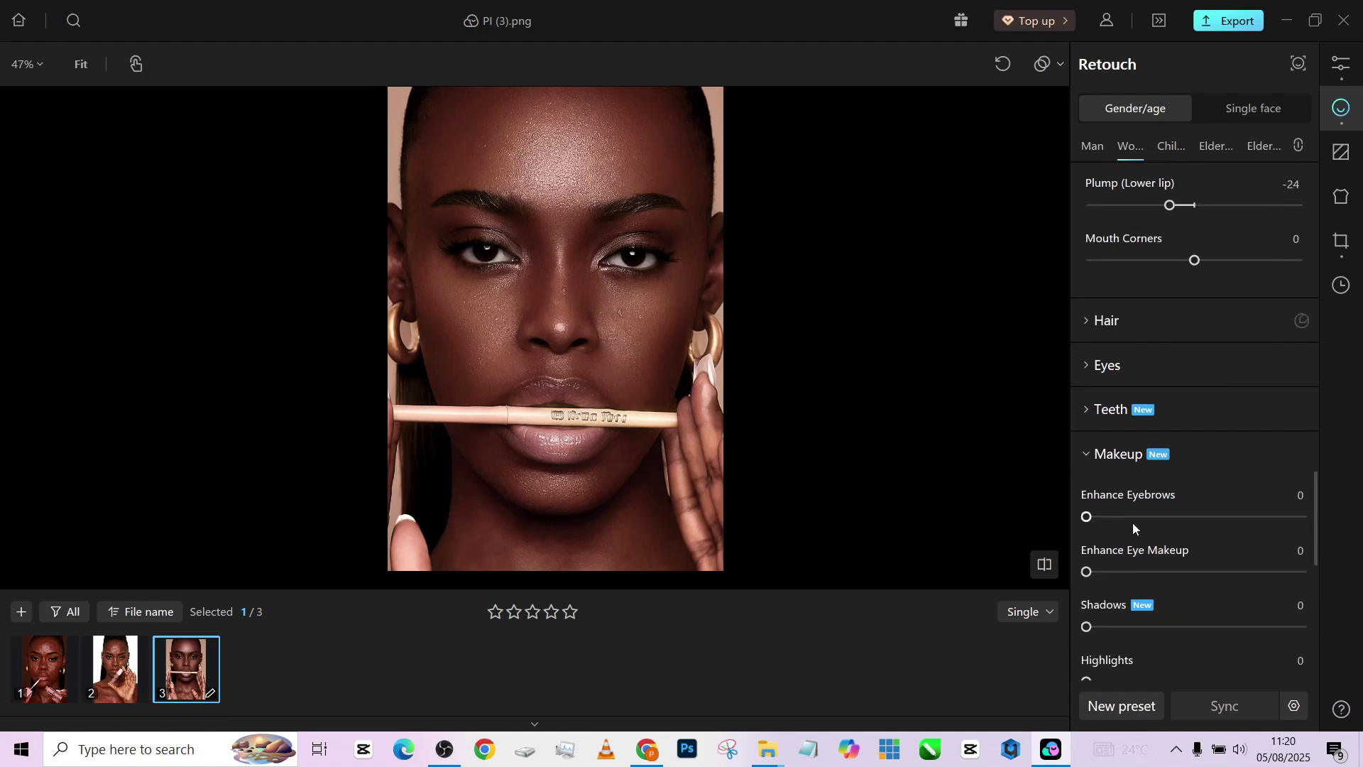
drag(1139, 518, 1218, 516)
drag(1146, 570, 1312, 574)
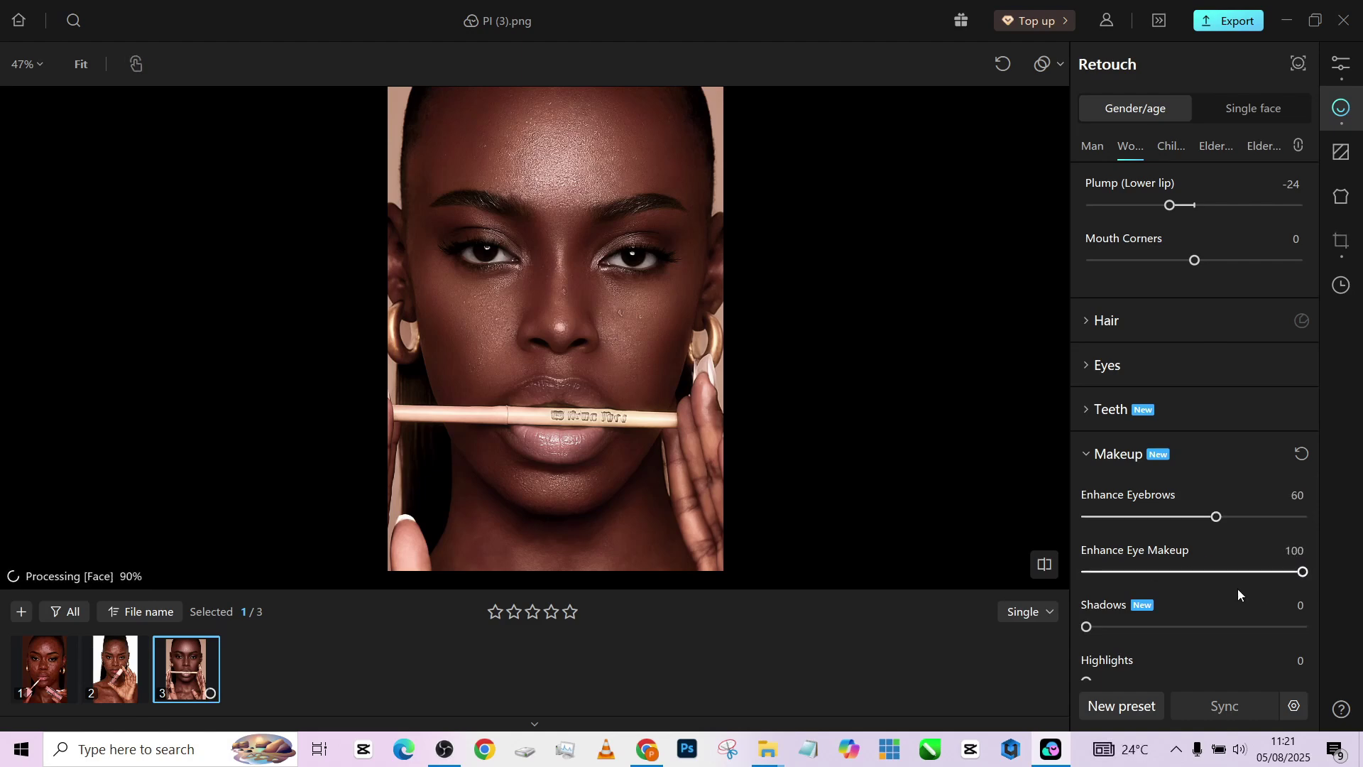
- Set Shadows 68 and Highlights 72, and apply full Enhance Lip Makeup at 100
scroll(1233, 590, down, 1)
drag(1135, 564, 1308, 560)
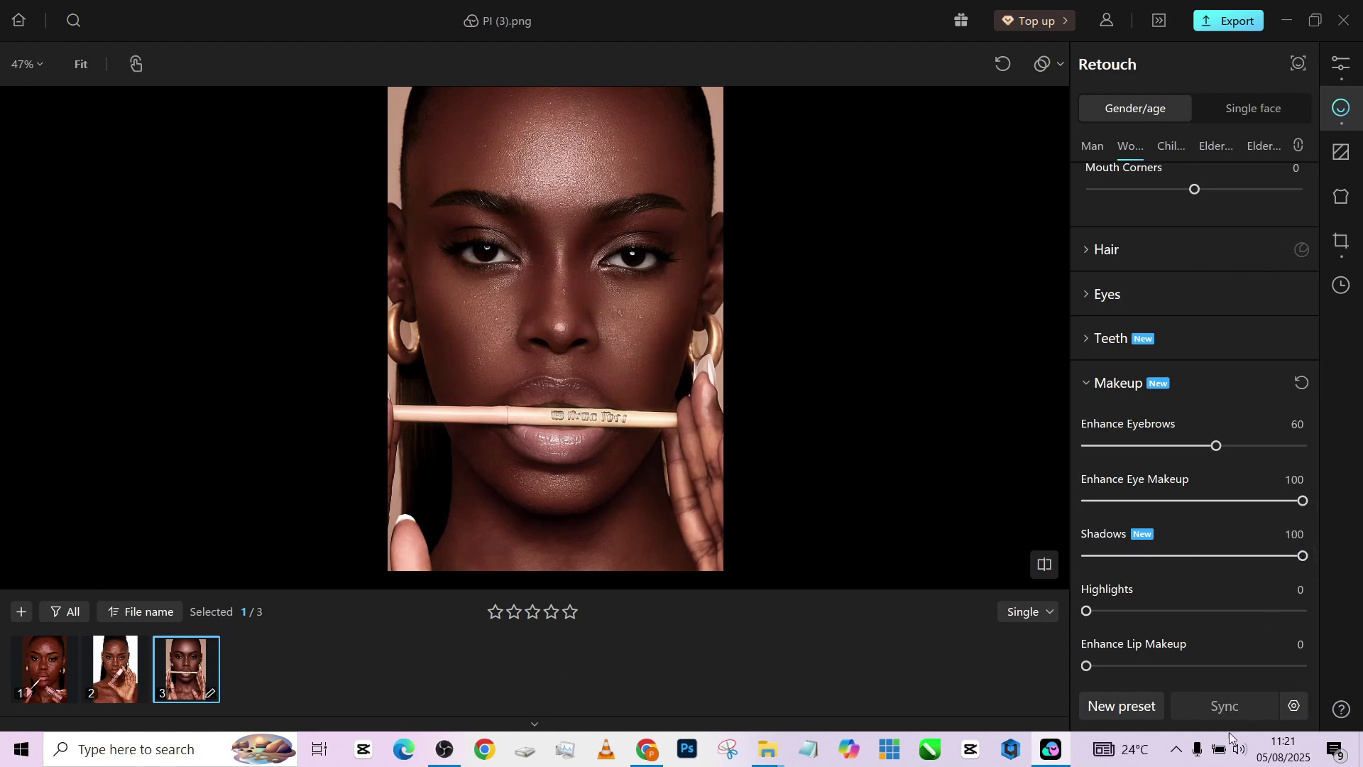
drag(1198, 615, 1241, 612)
drag(1262, 557, 1232, 558)
click(781, 415)
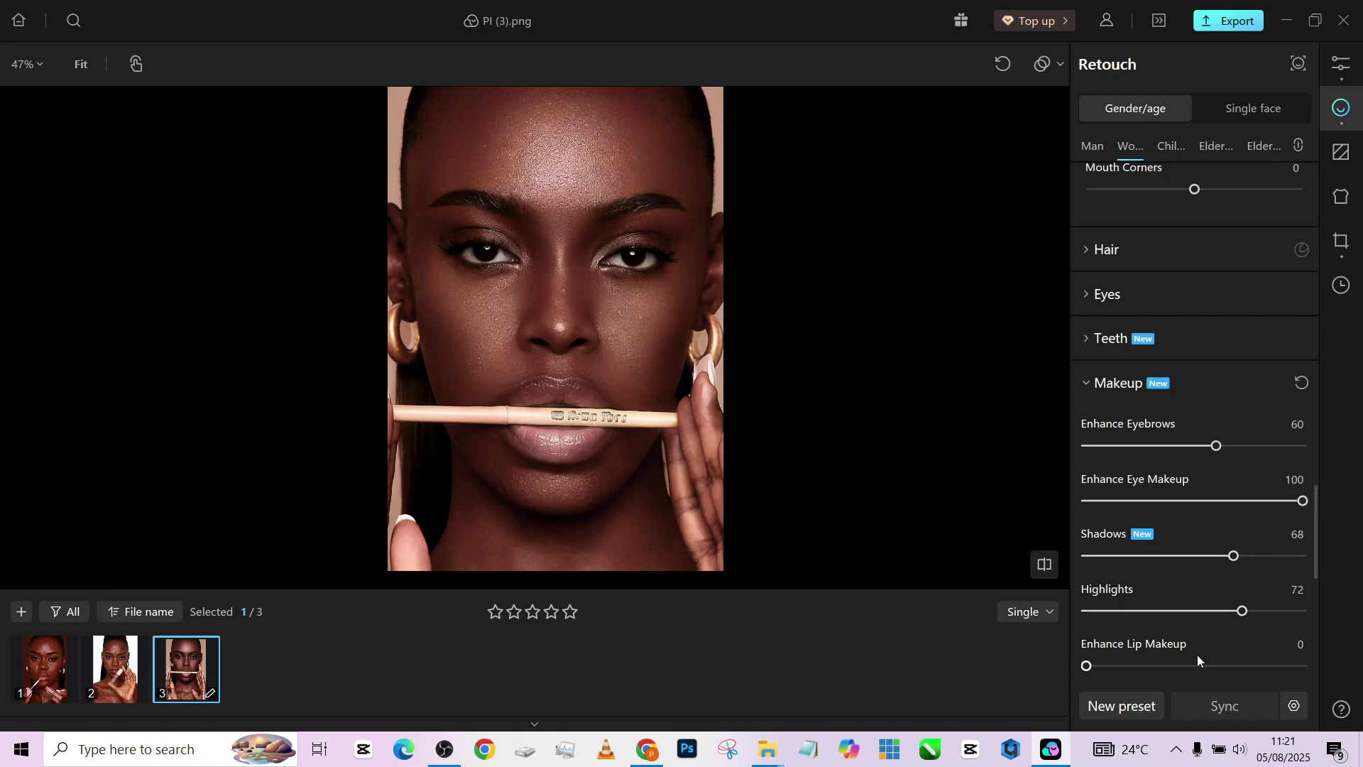
scroll(1171, 639, down, 1)
drag(1135, 622, 1305, 621)
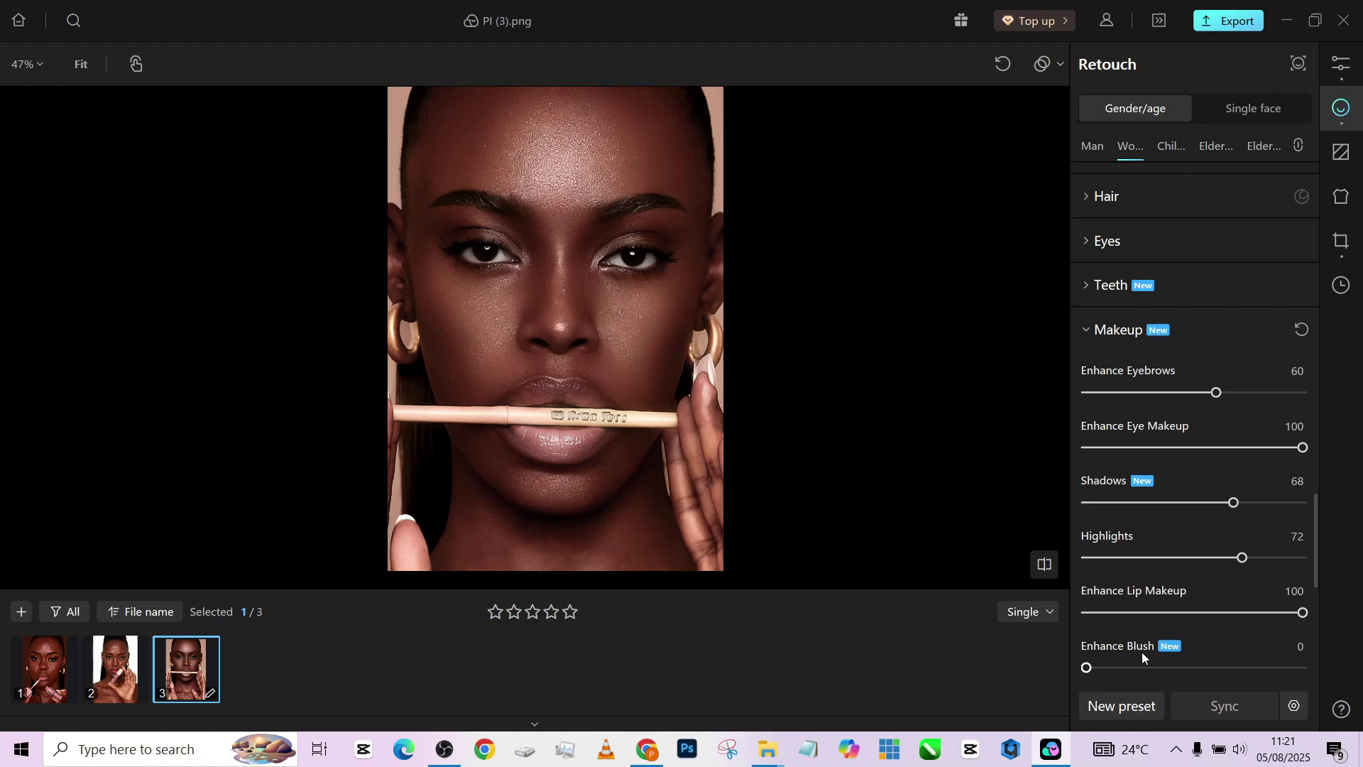
scroll(1141, 651, down, 1)
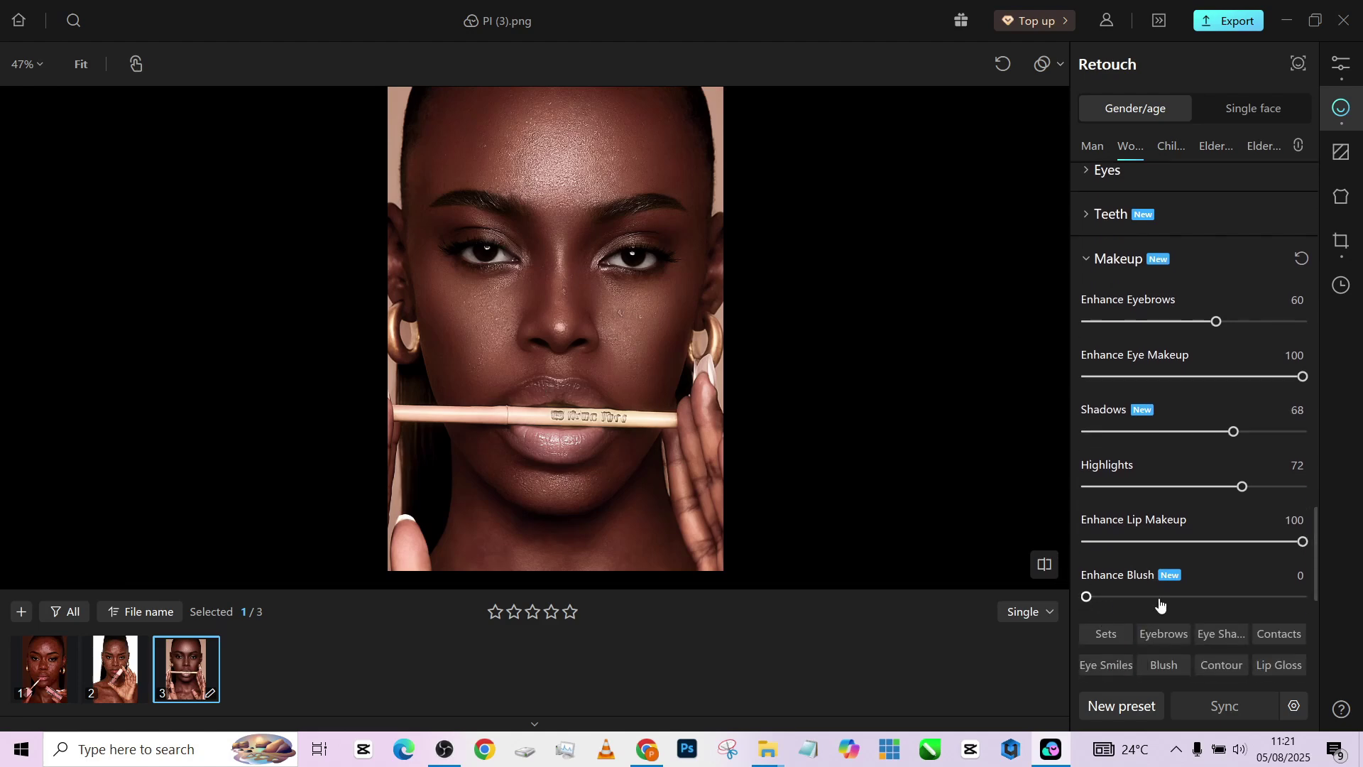
- Try eyelash presets 05, 07, 11 and 03, then apply style 02 at intensity 100
scroll(691, 213, up, 3)
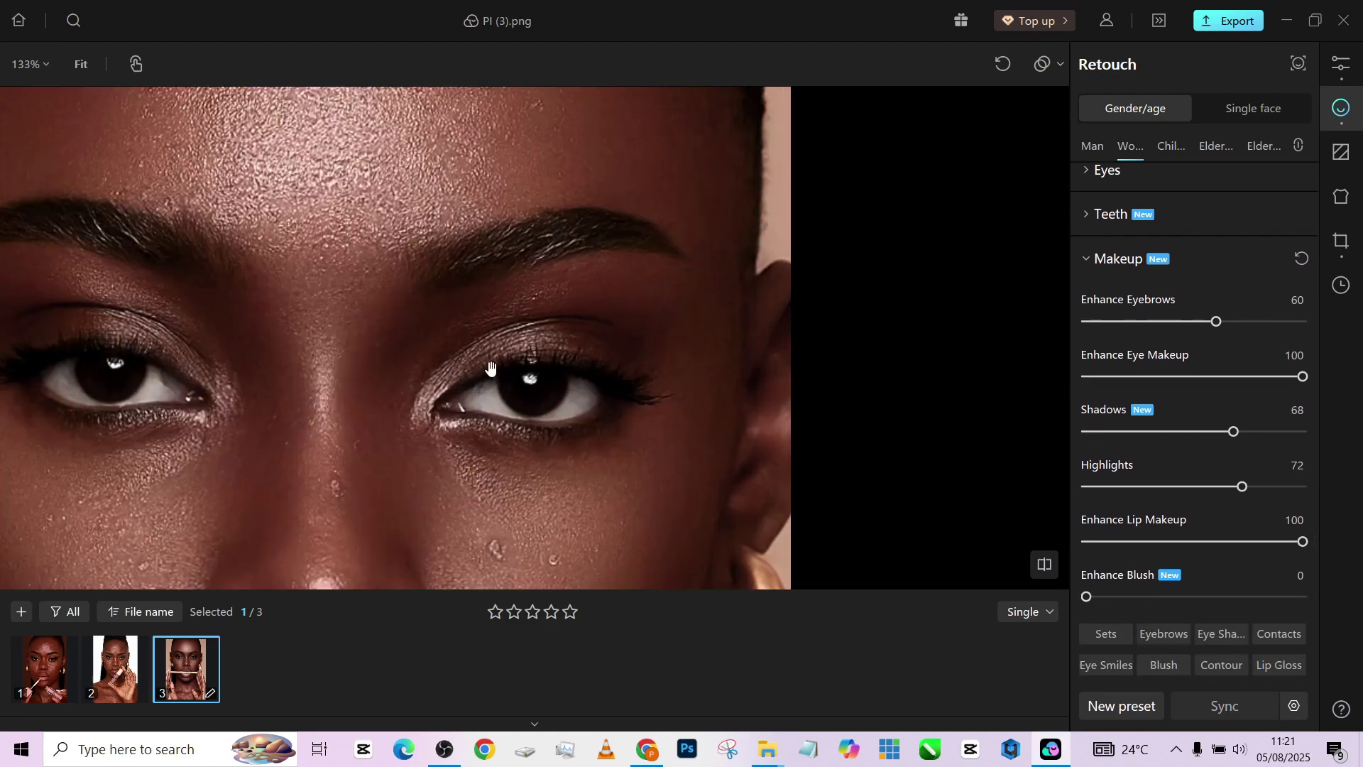
scroll(1195, 577, down, 1)
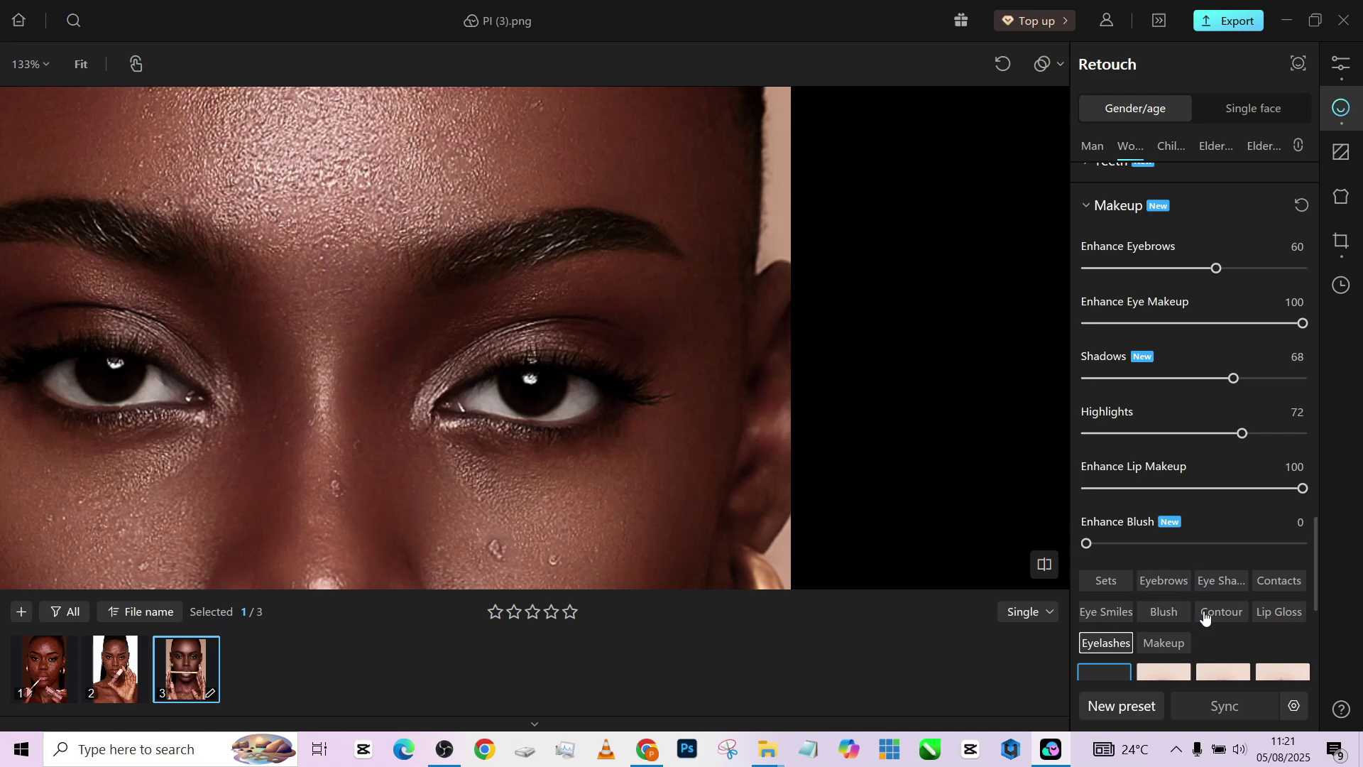
scroll(1128, 613, down, 4)
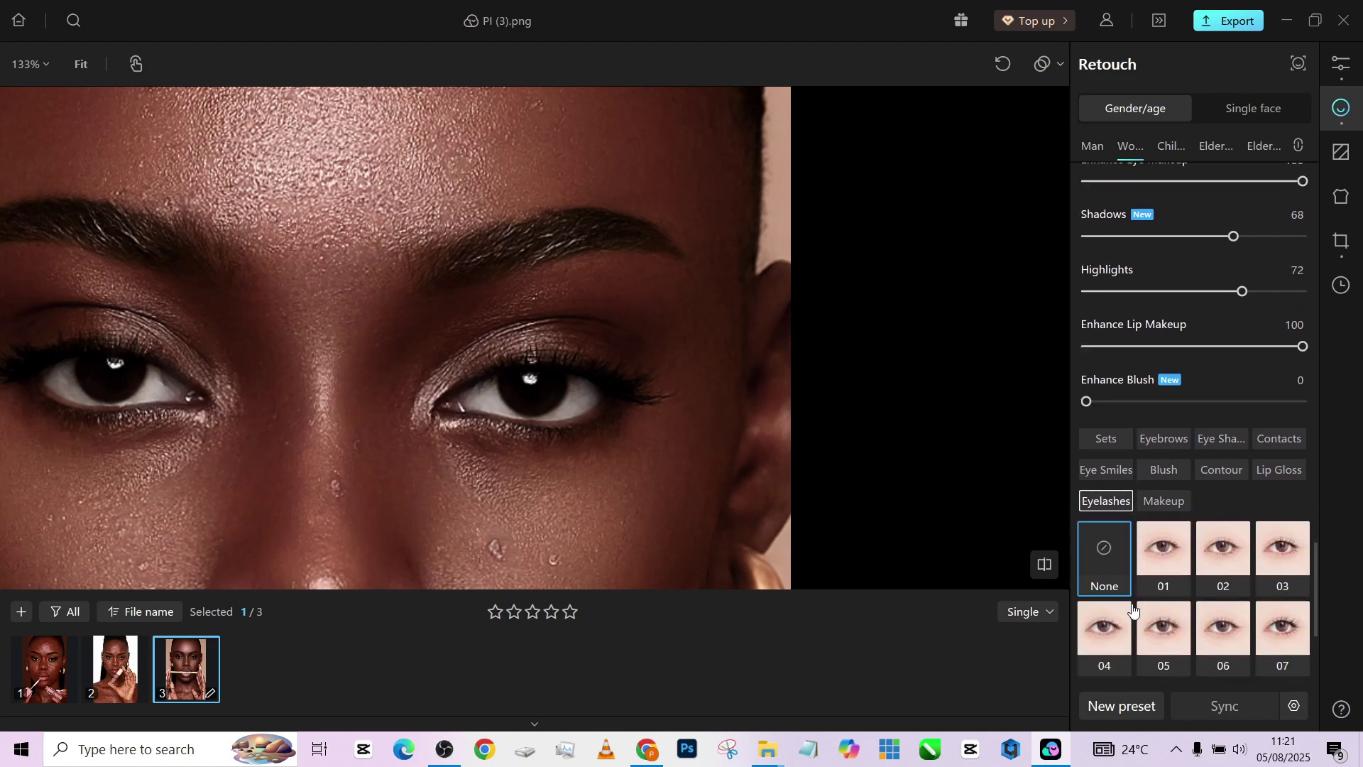
click(1155, 552)
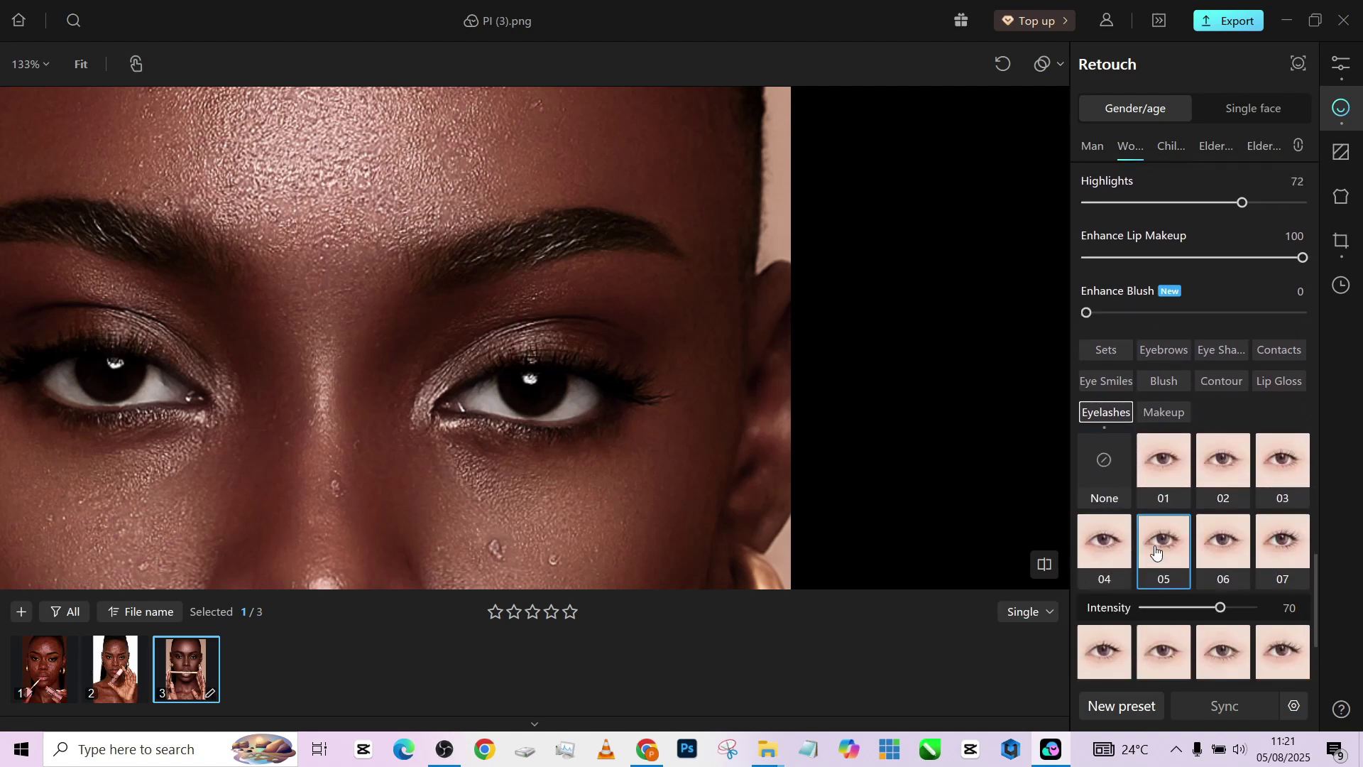
drag(1219, 608, 1322, 620)
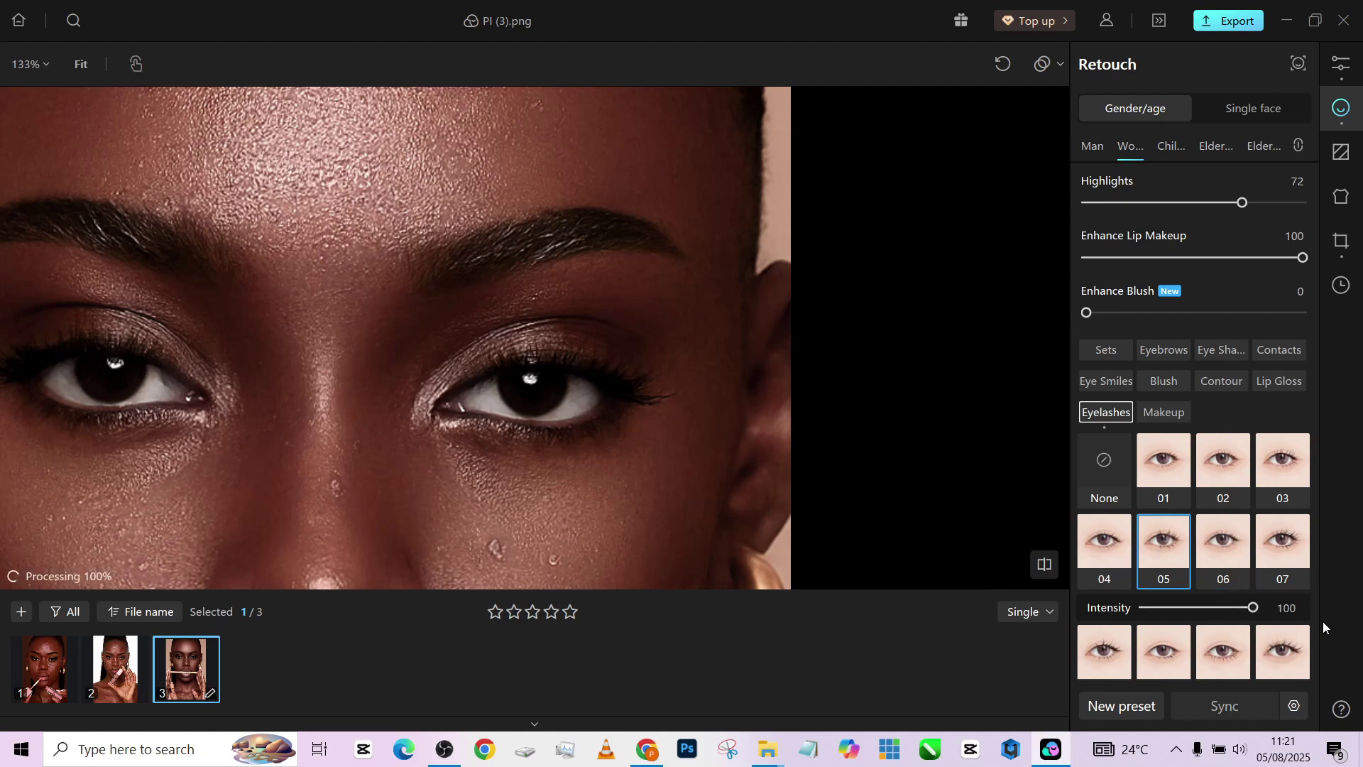
click(1284, 545)
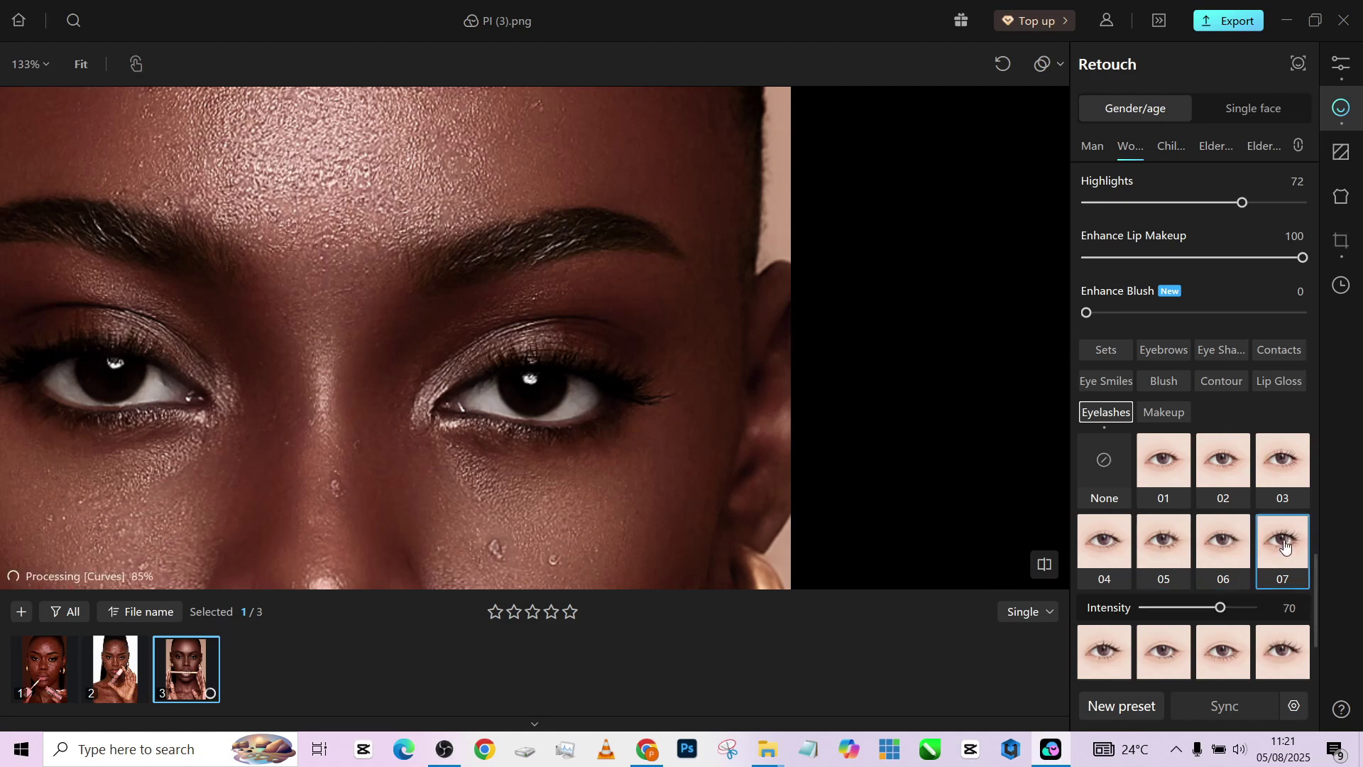
click(1283, 652)
click(1277, 468)
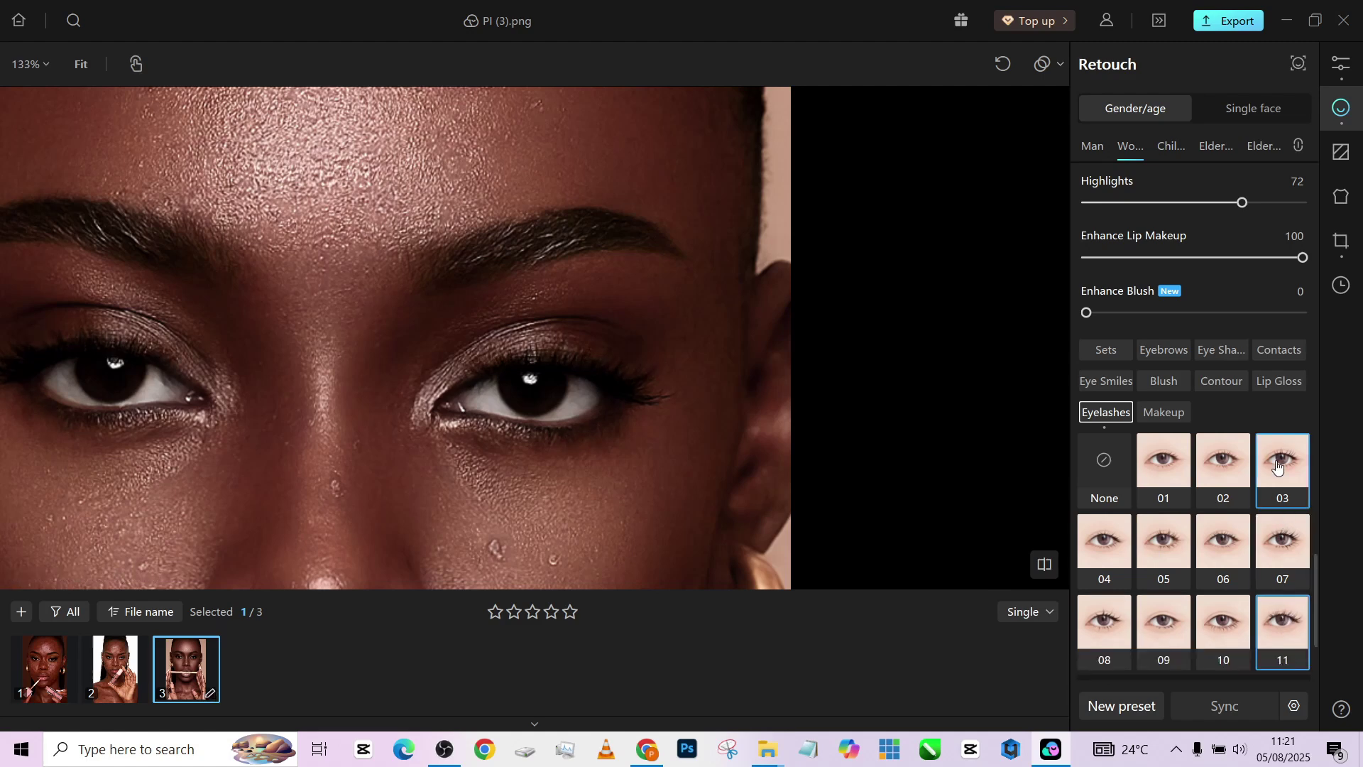
click(1224, 476)
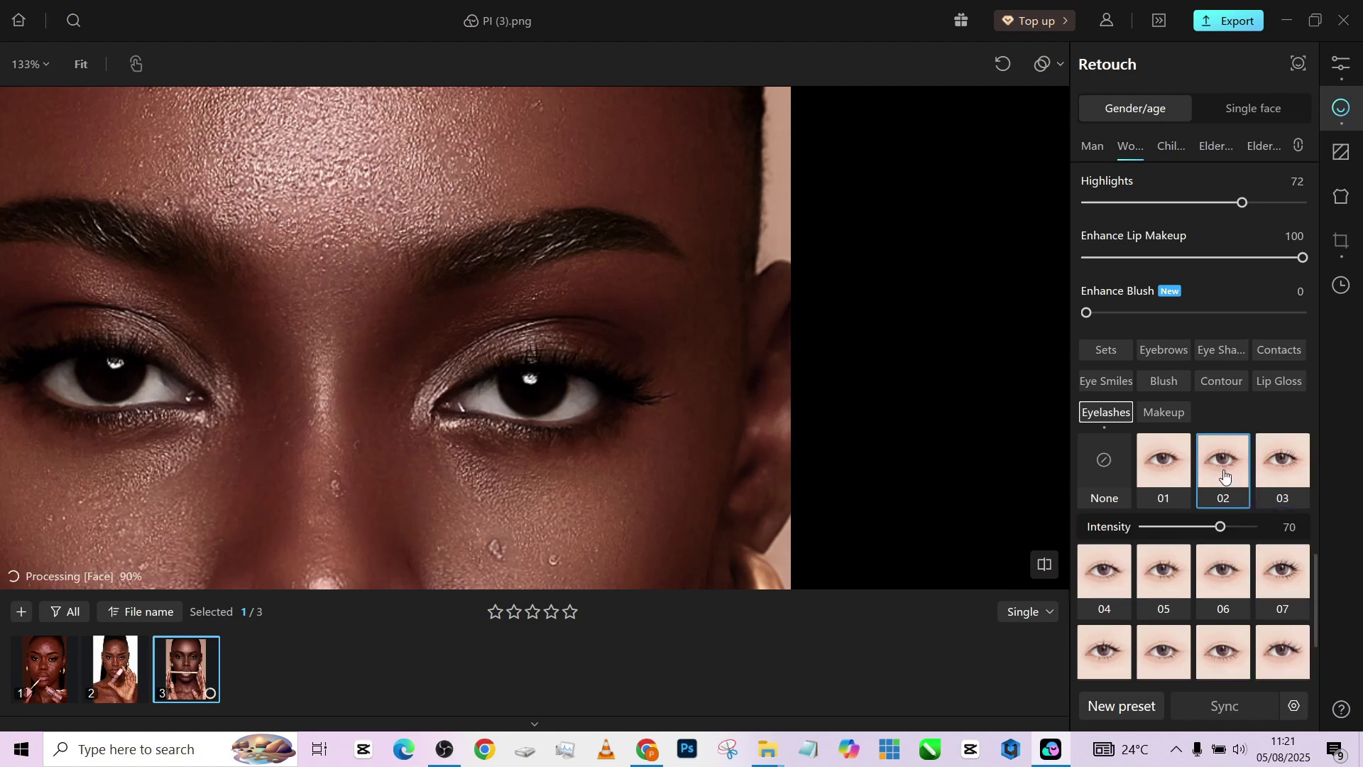
drag(1220, 526, 1309, 522)
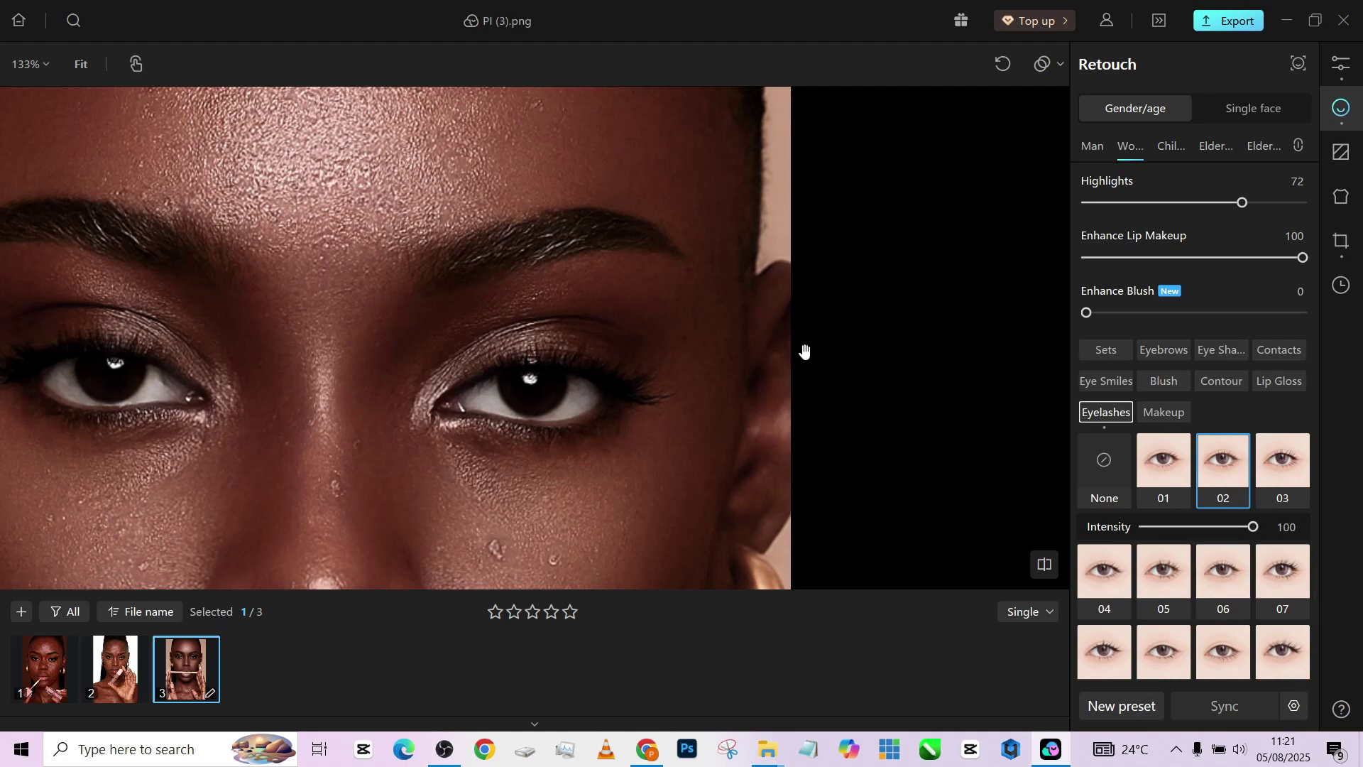
- Apply eyebrow style 06 at intensity 55
scroll(625, 345, down, 4)
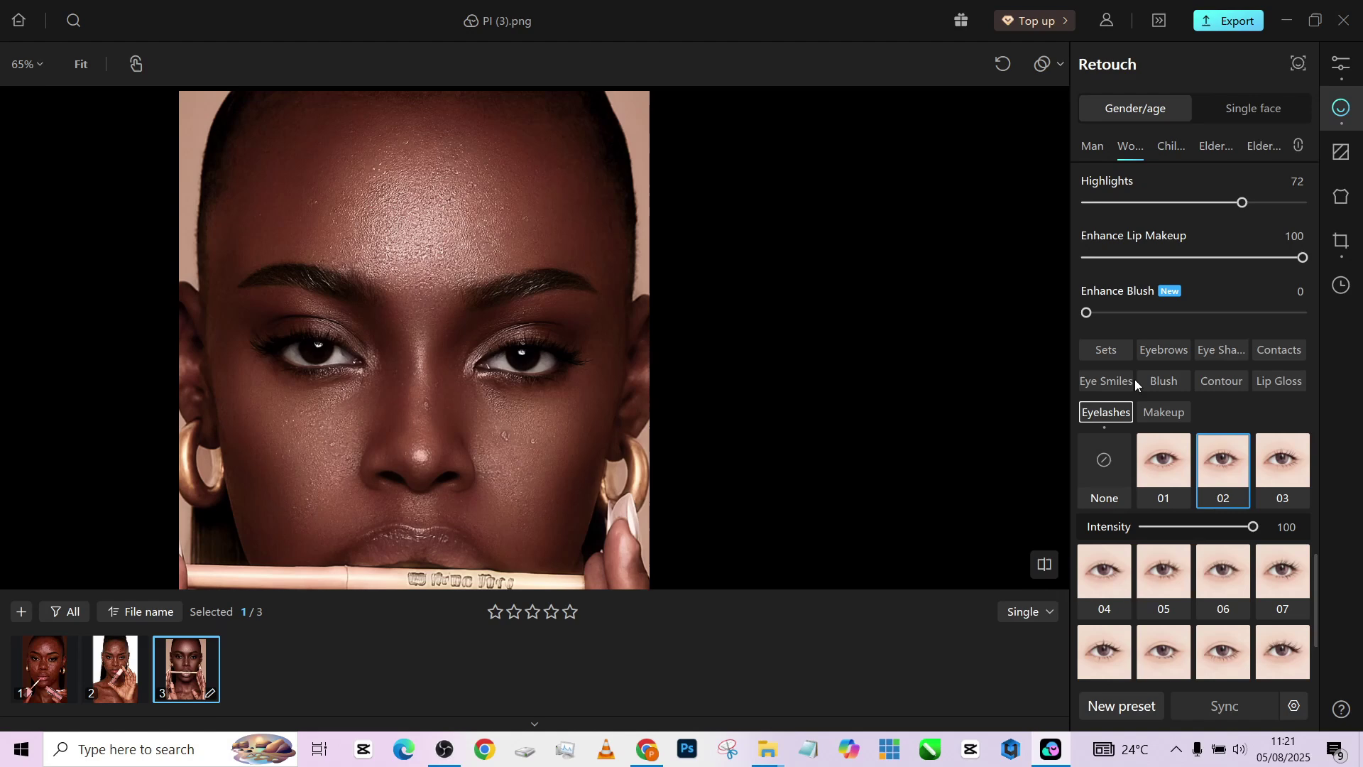
click(1162, 355)
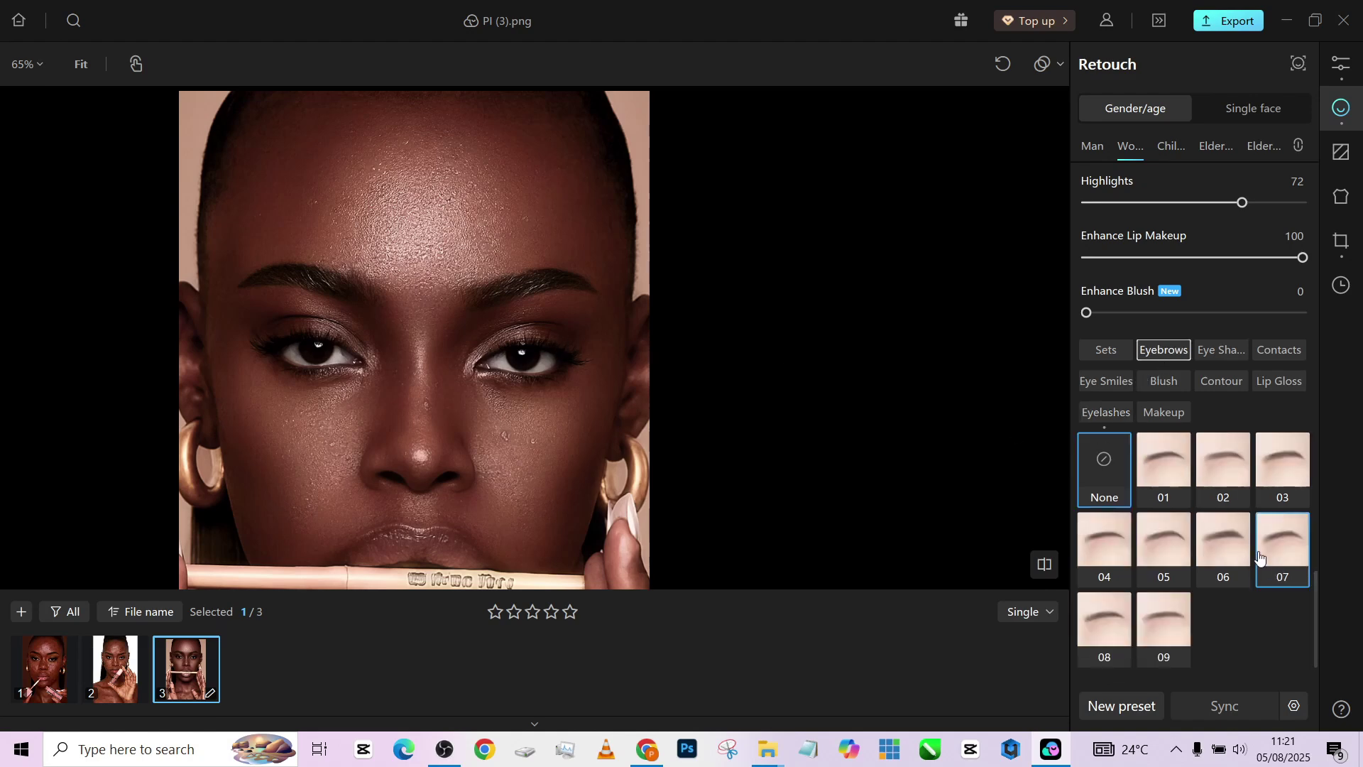
click(1232, 548)
scroll(573, 299, down, 4)
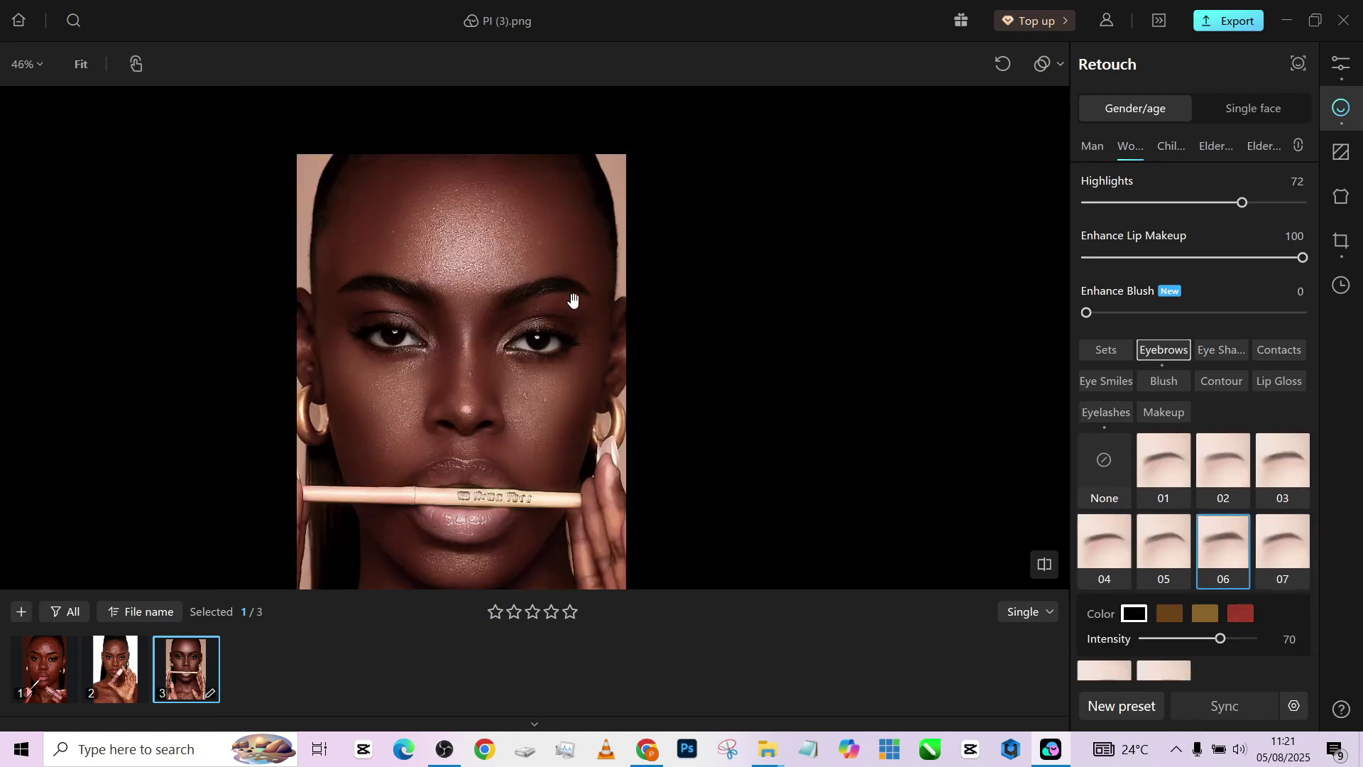
scroll(569, 307, up, 1)
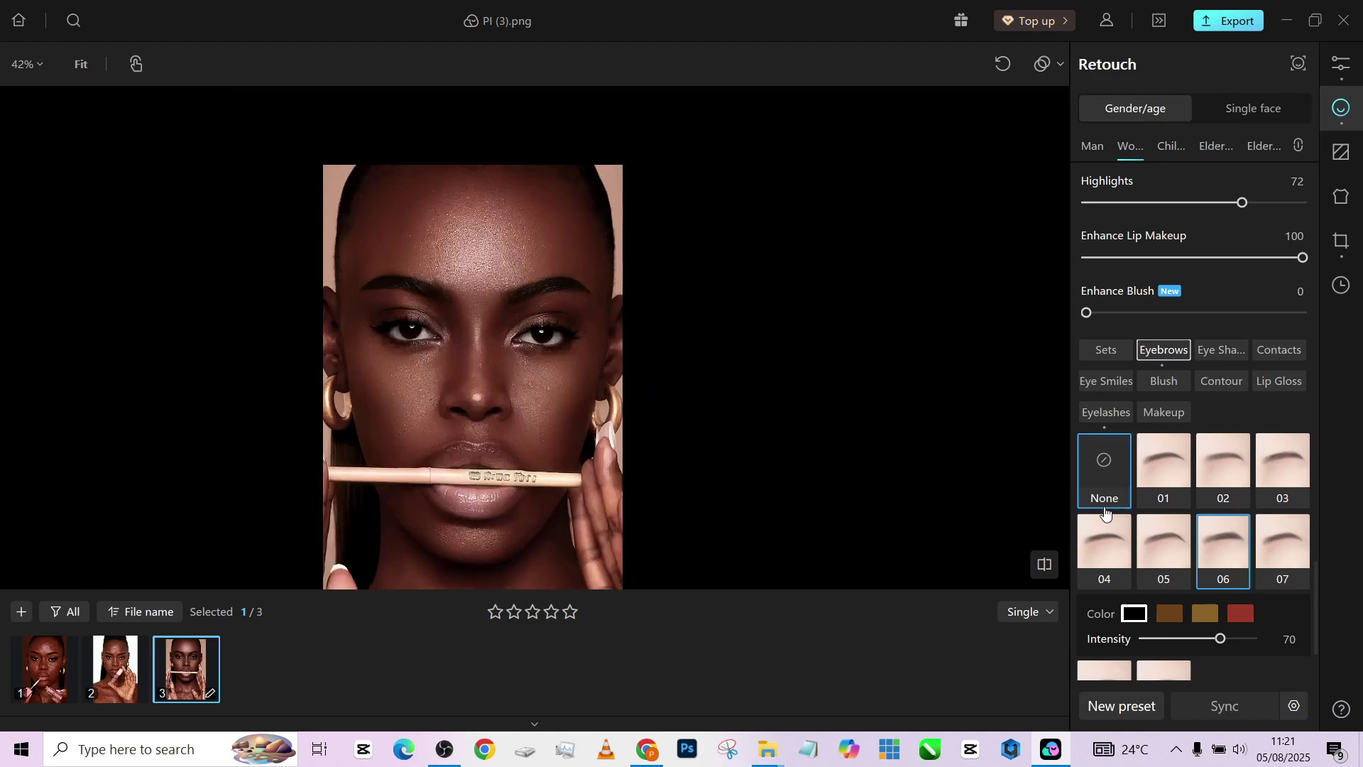
drag(1221, 639, 1205, 642)
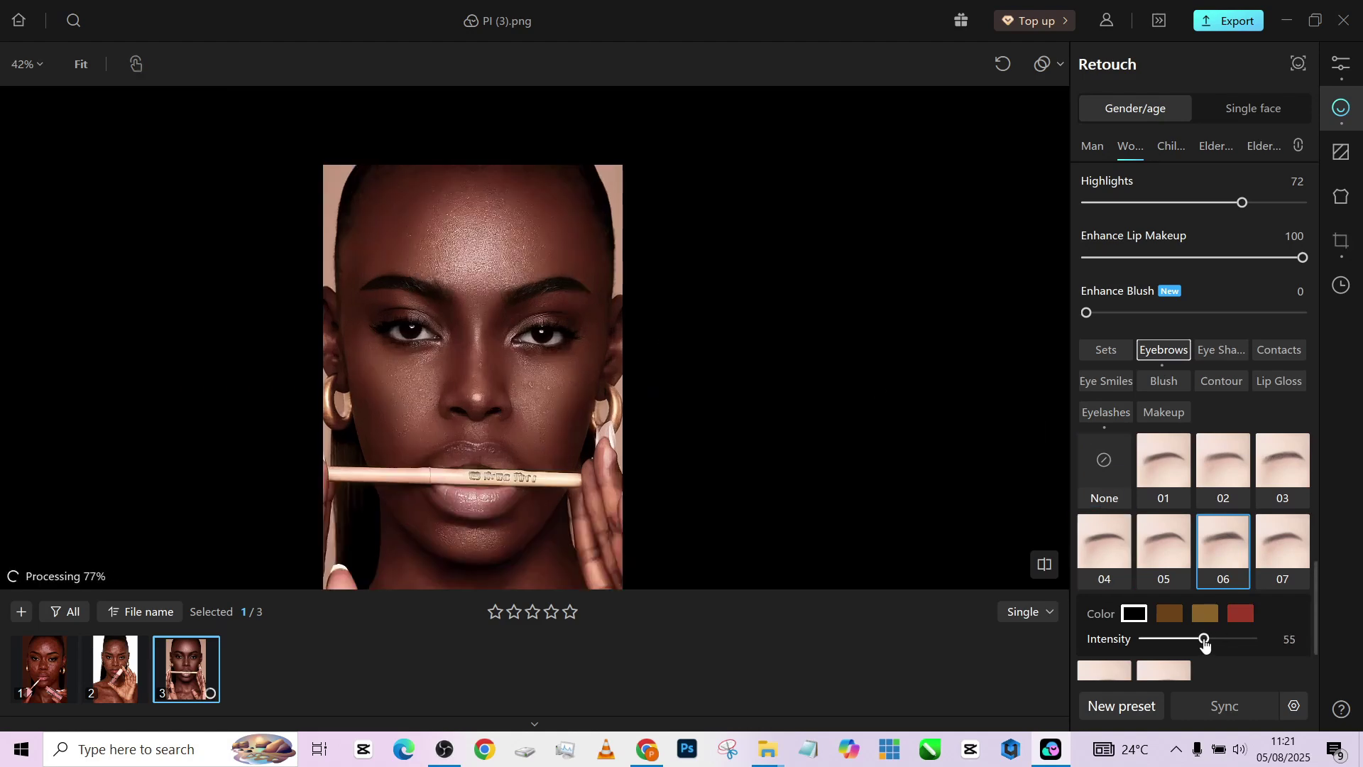
scroll(520, 301, down, 2)
scroll(521, 301, up, 1)
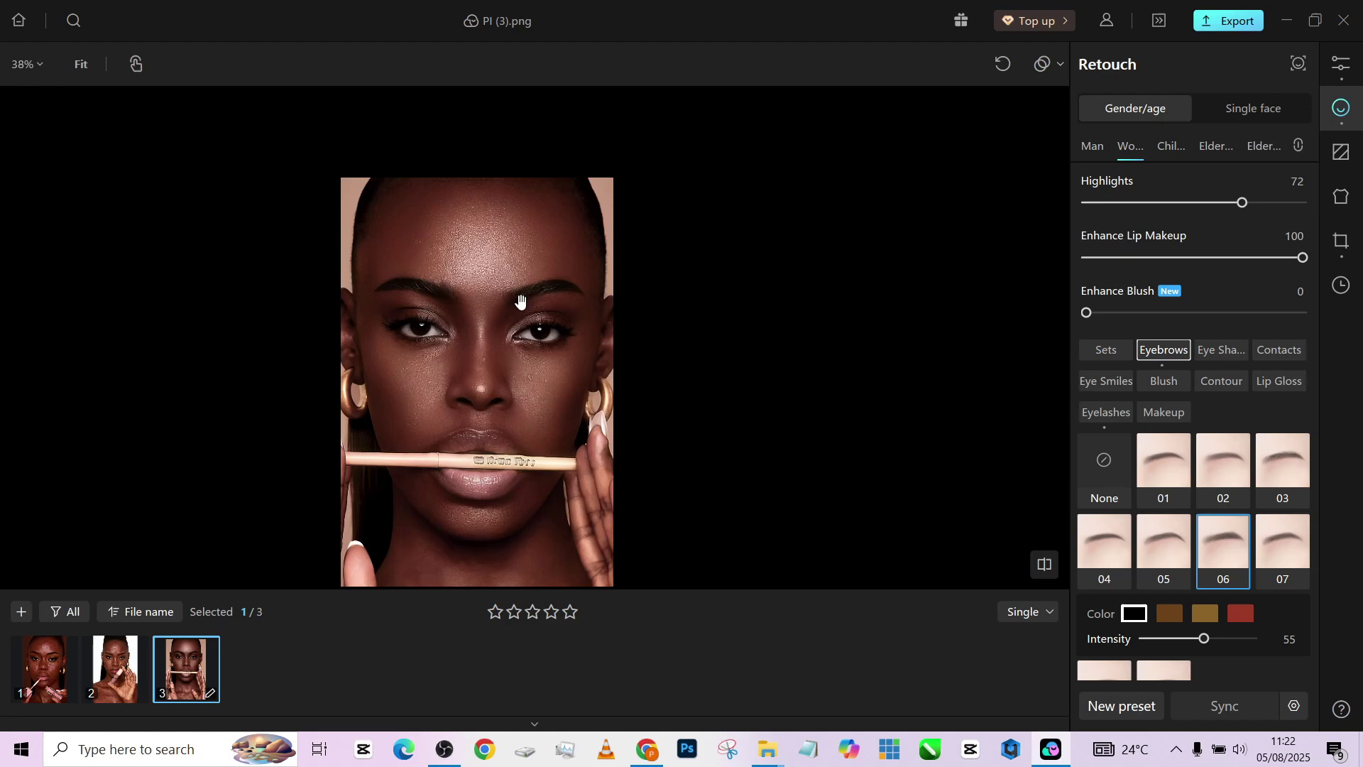
- Apply lip gloss shade 13 at intensity 34 and recentre the face in view
click(1269, 382)
scroll(1247, 556, down, 1)
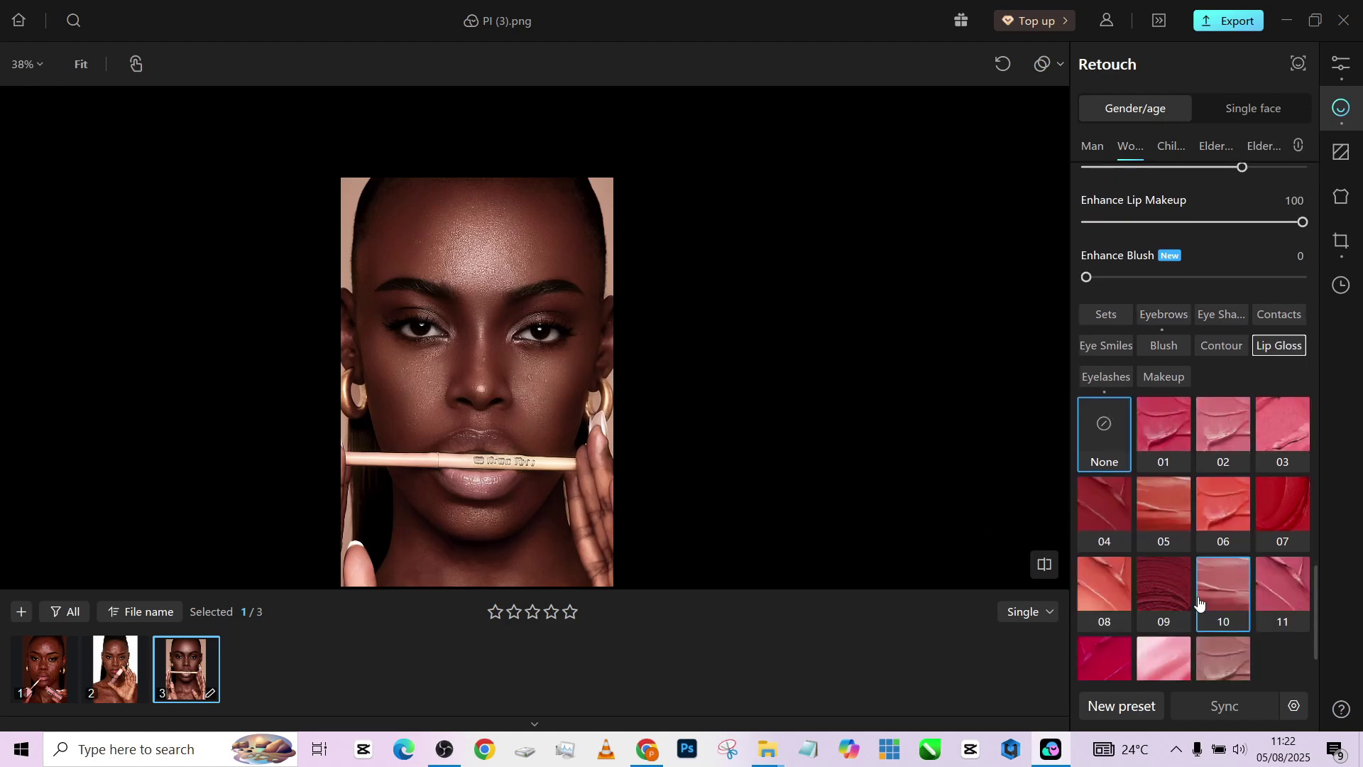
scroll(1173, 609, down, 1)
click(1169, 620)
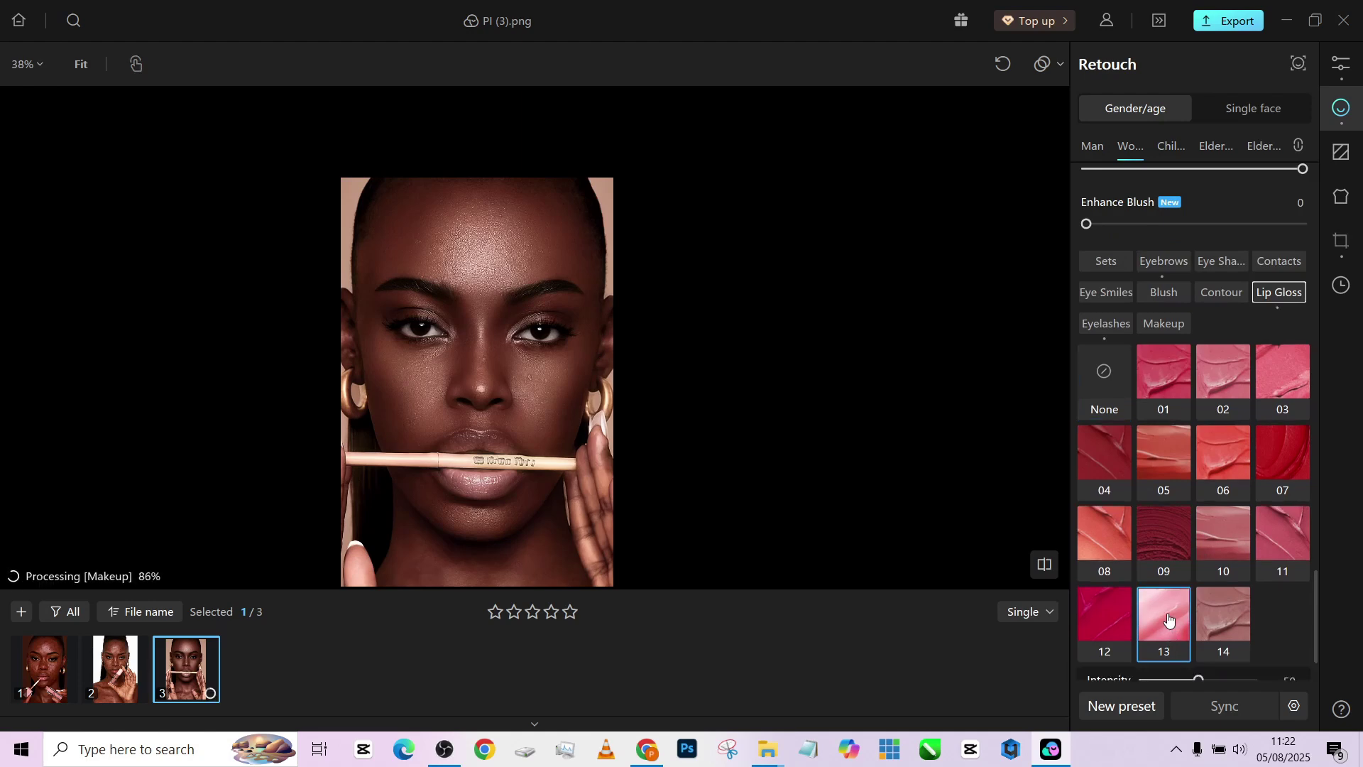
scroll(1171, 616, down, 2)
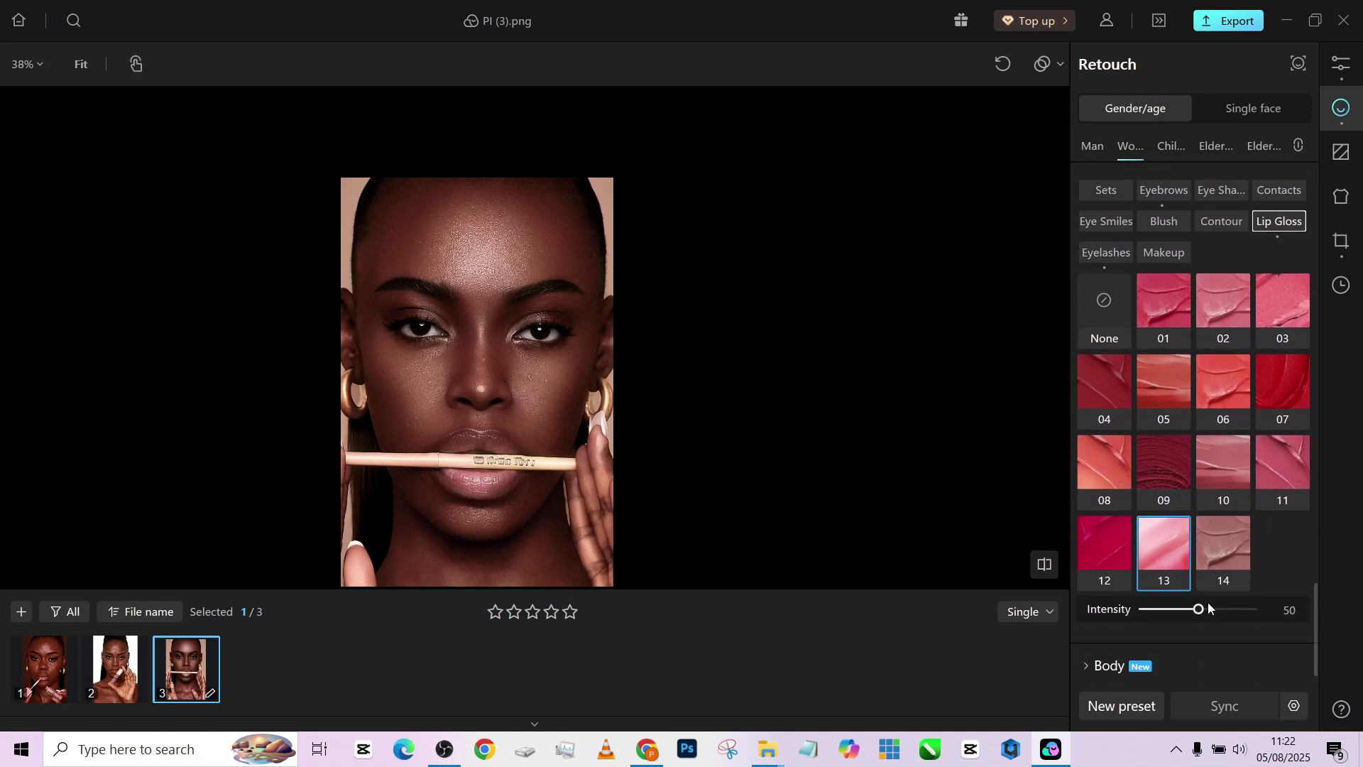
drag(1190, 610, 1180, 609)
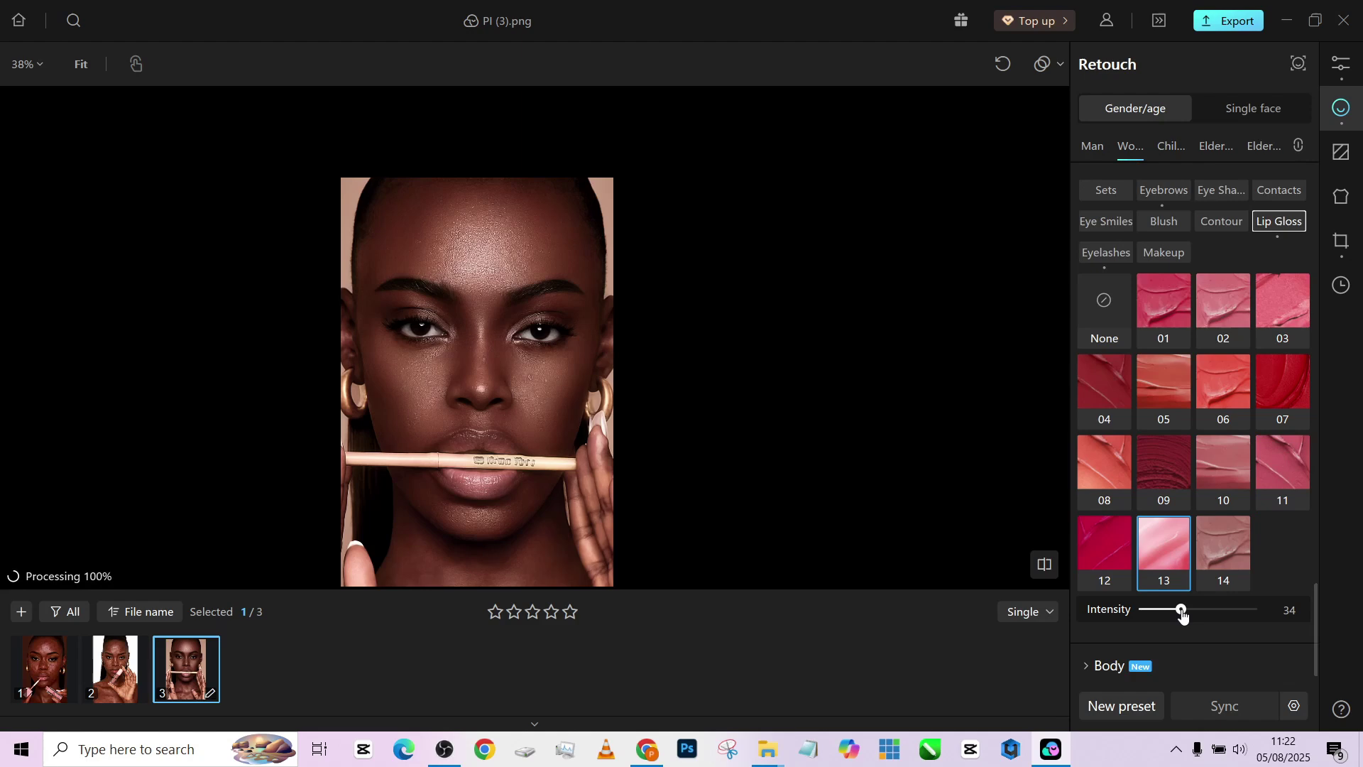
scroll(412, 438, up, 3)
scroll(423, 444, down, 2)
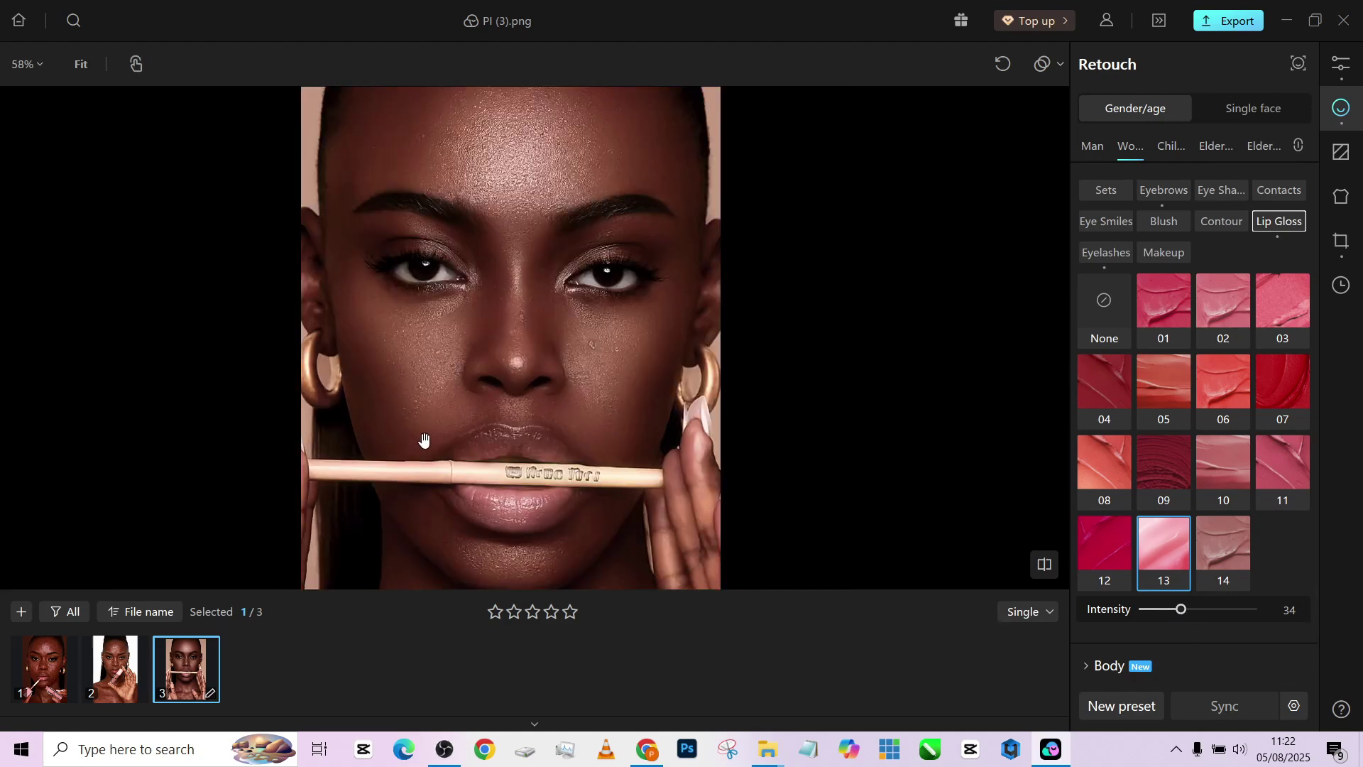
drag(579, 386, 605, 368)
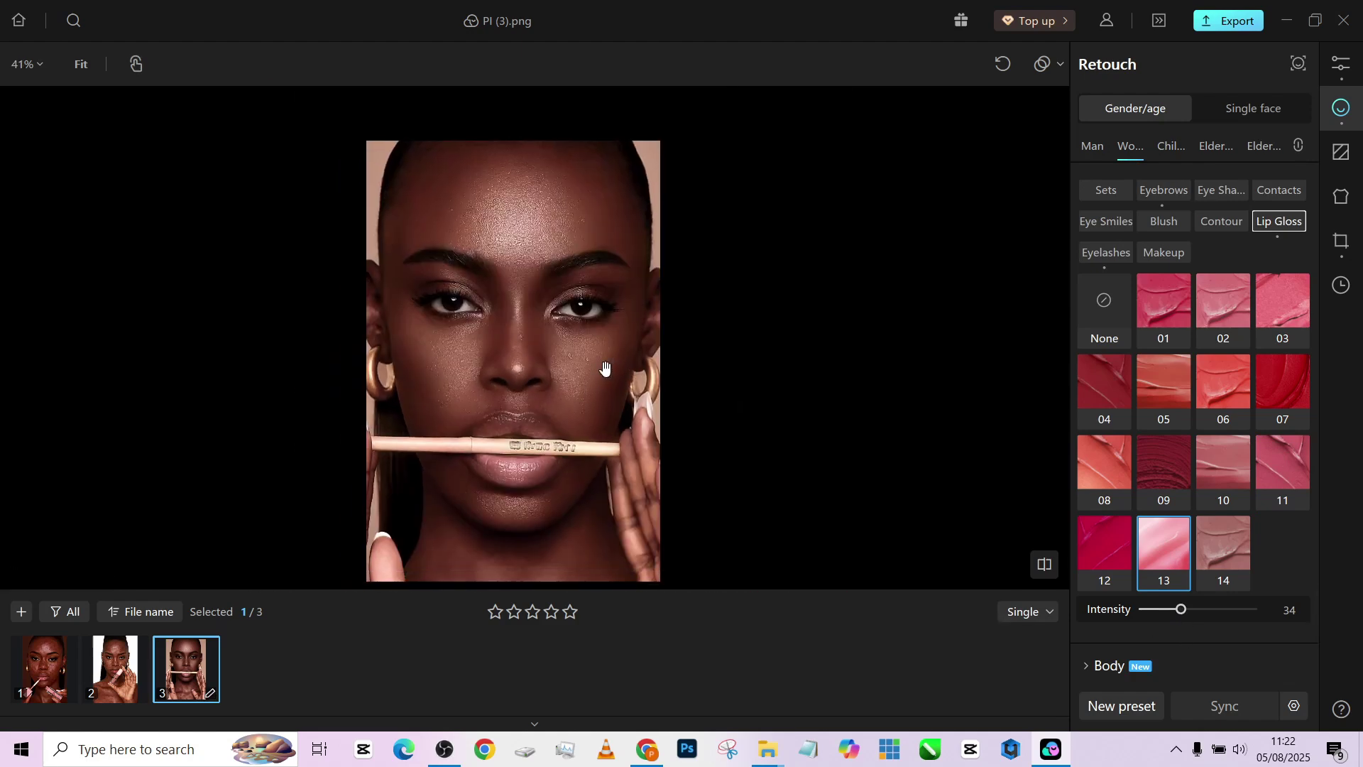
scroll(1263, 355, up, 1)
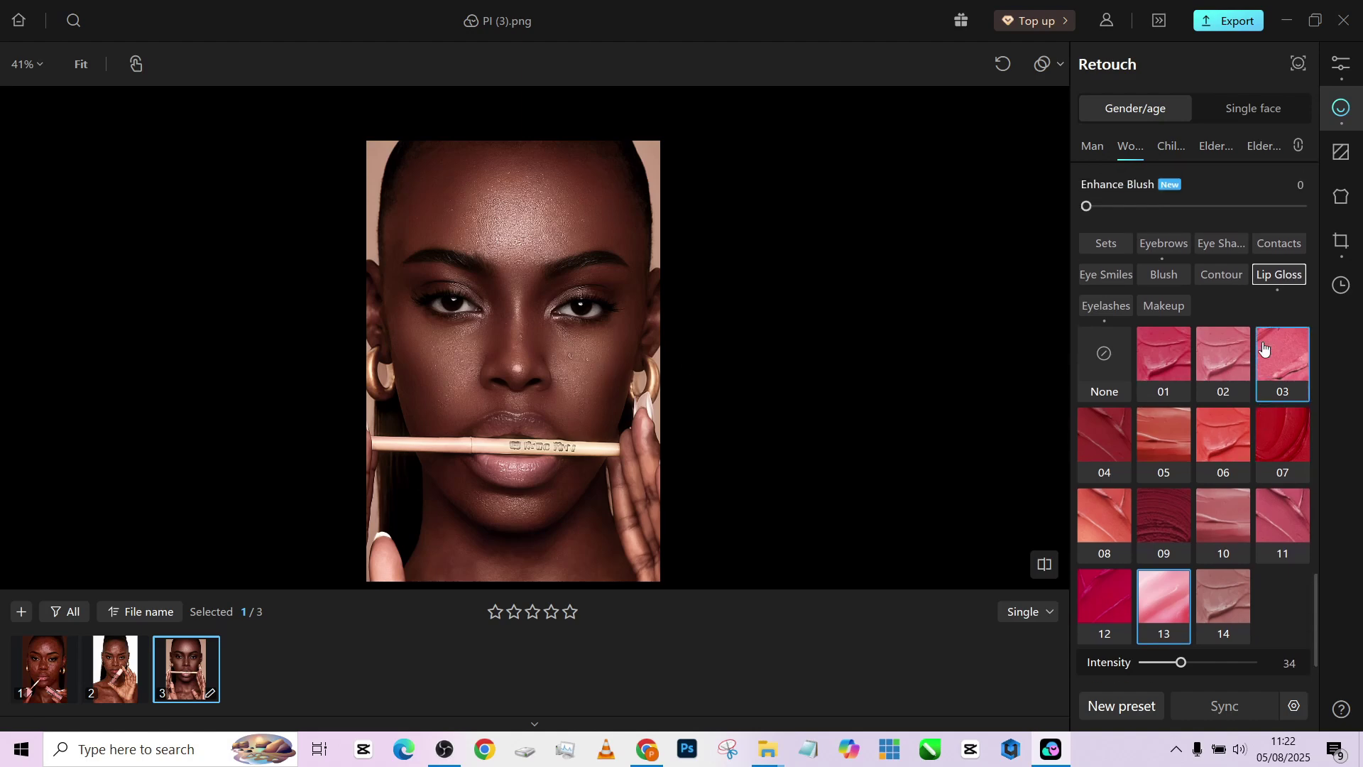
- Try contour styles 03, 06, 04 and 05, previewing style 06 at full strength
click(1229, 279)
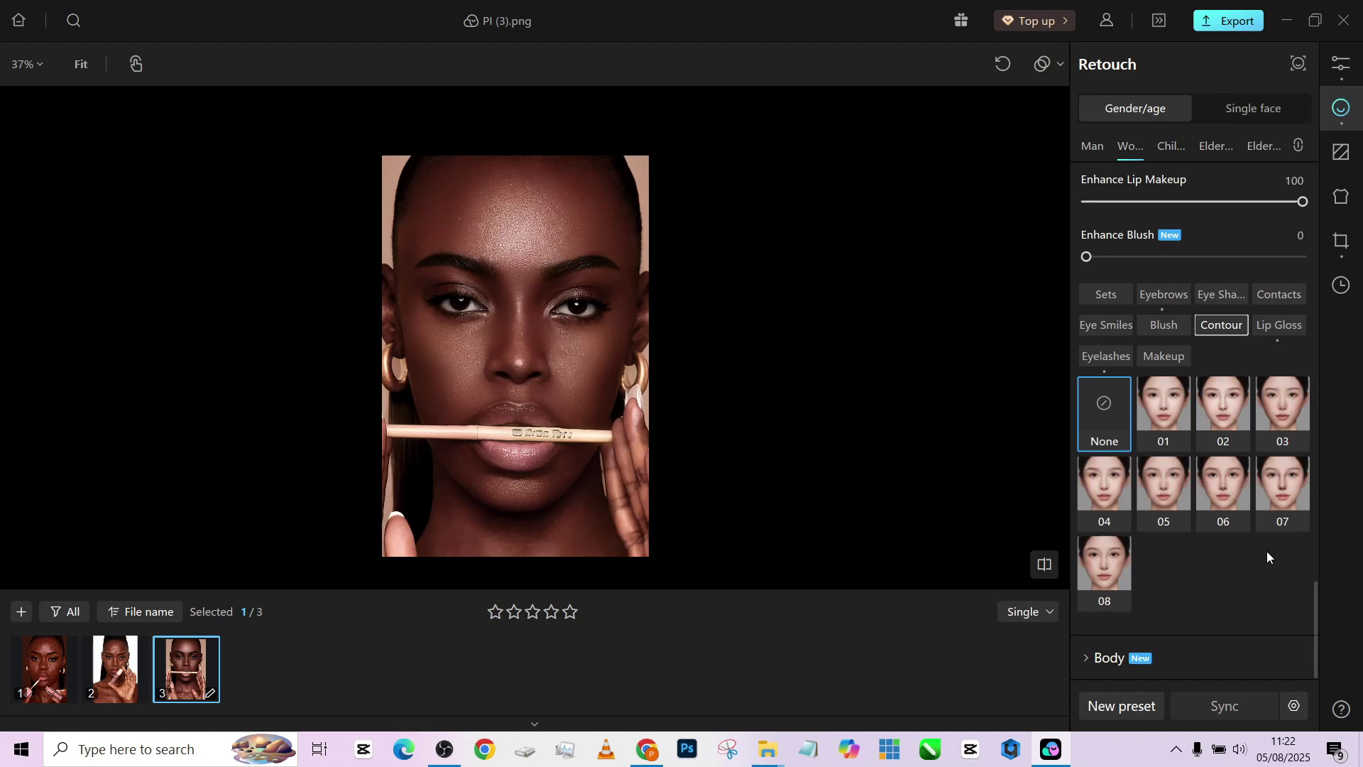
click(1270, 421)
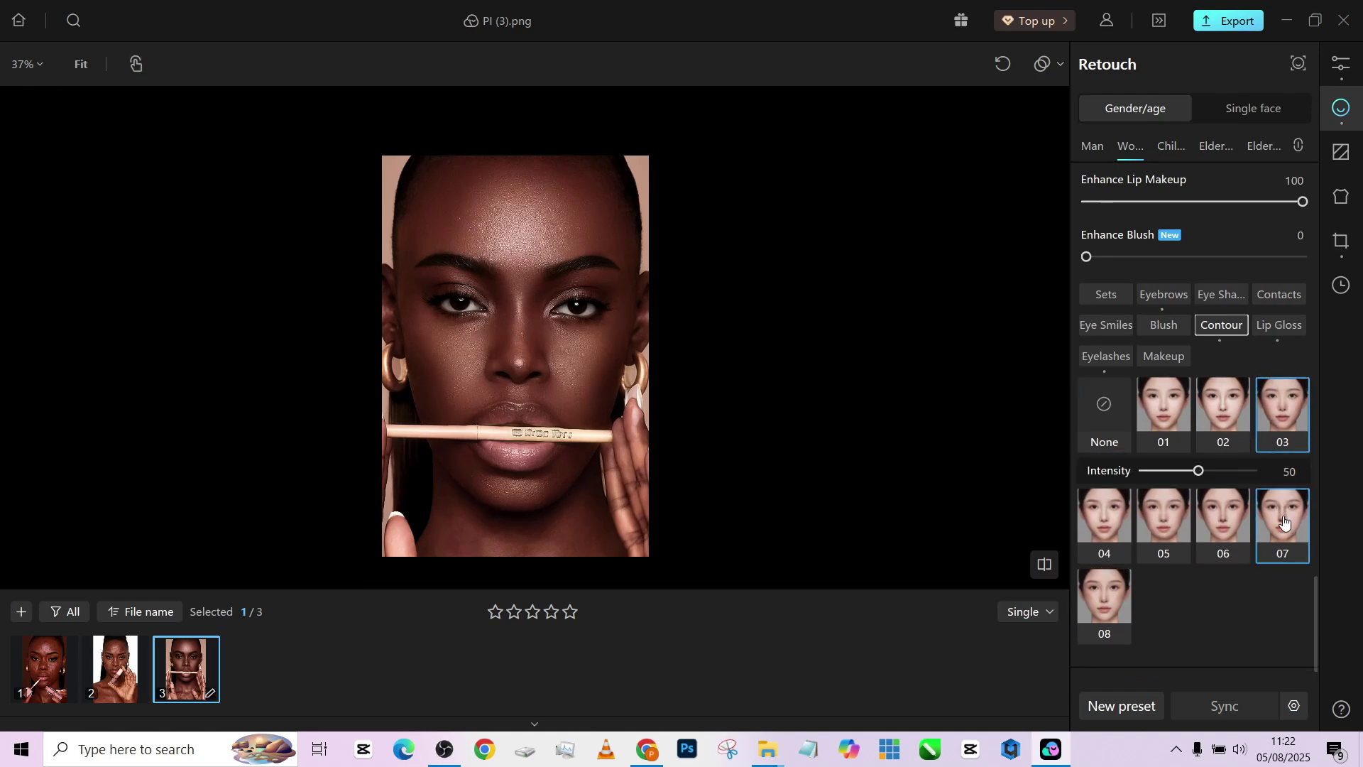
click(1233, 527)
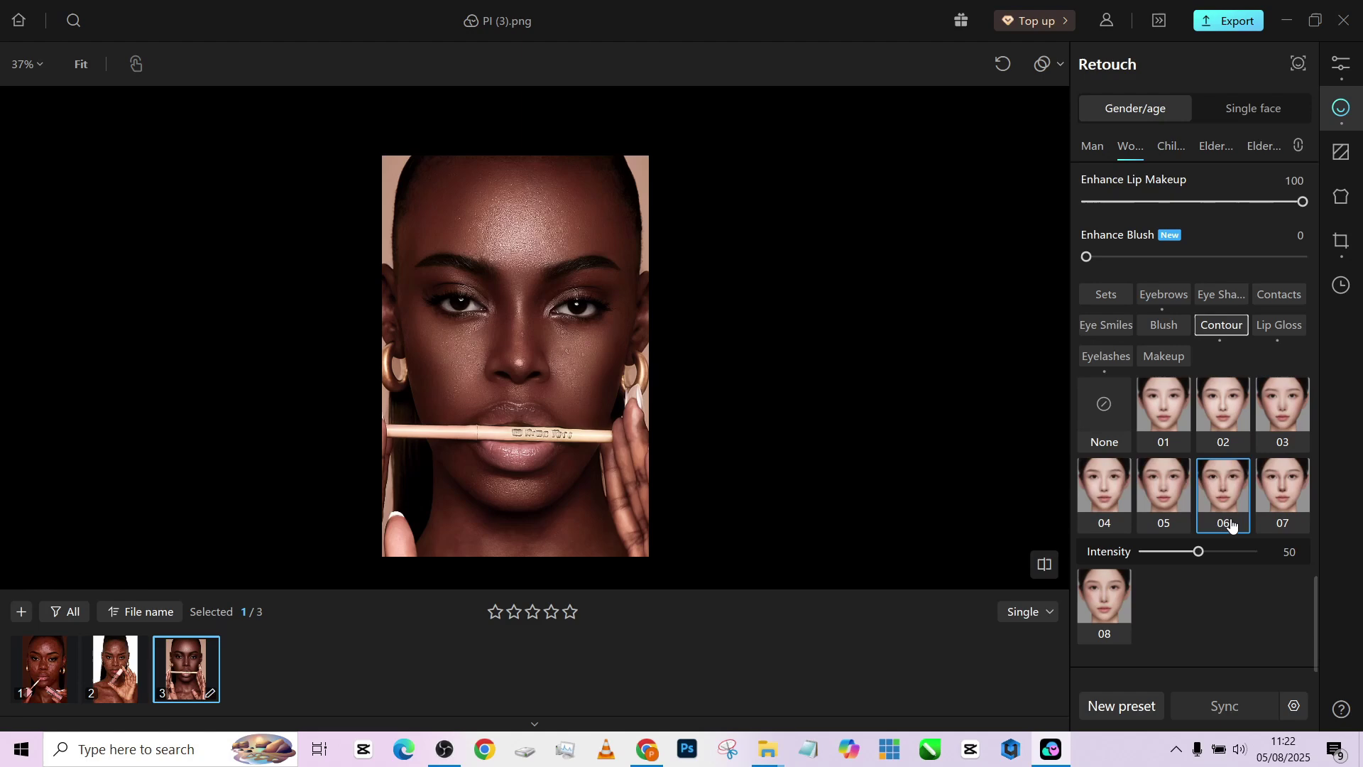
click(1290, 419)
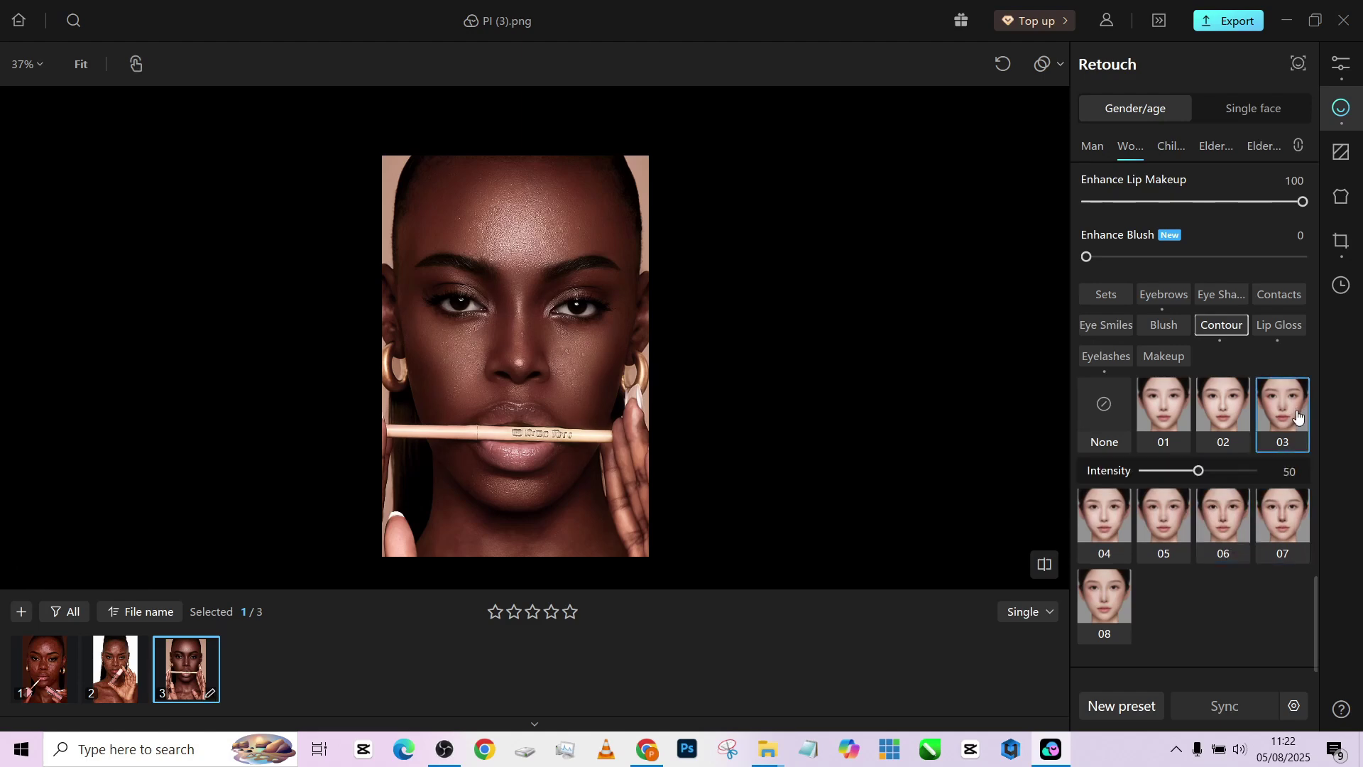
click(1123, 518)
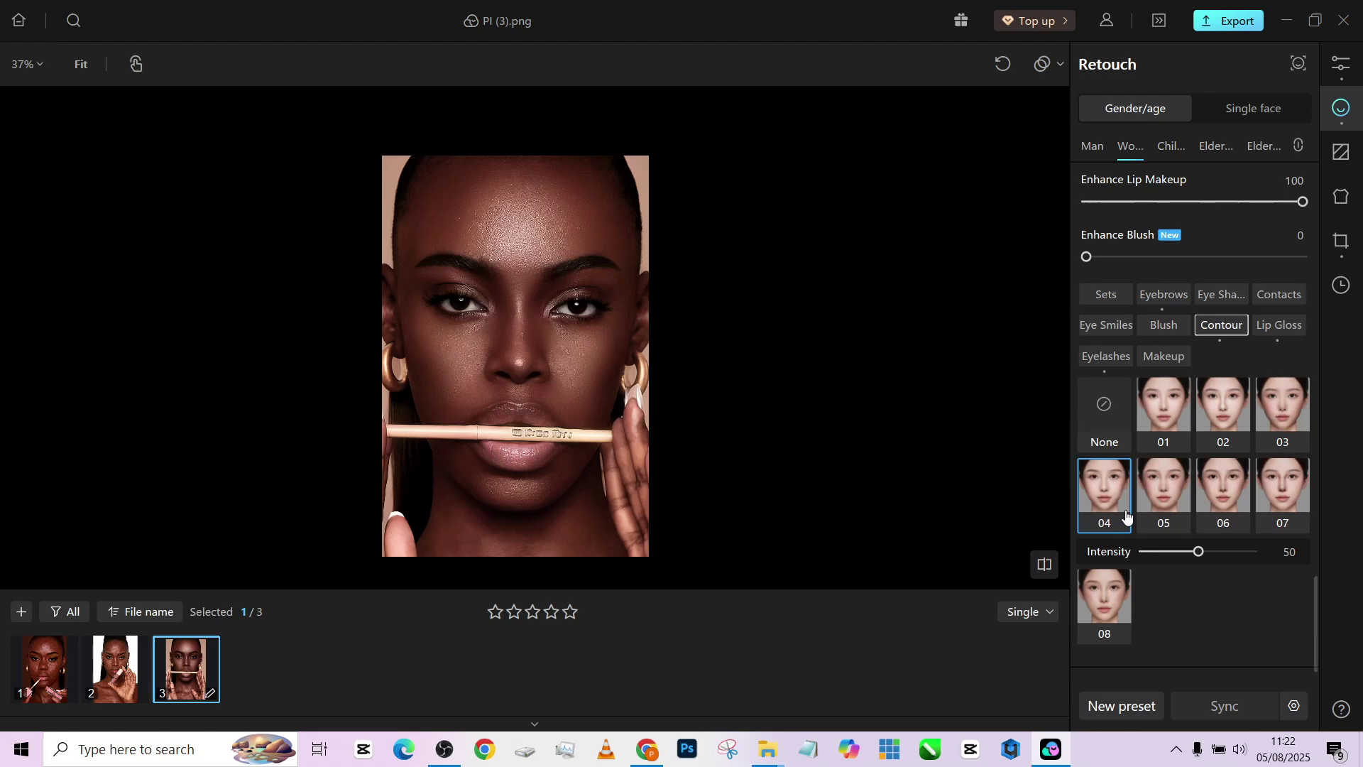
click(1163, 498)
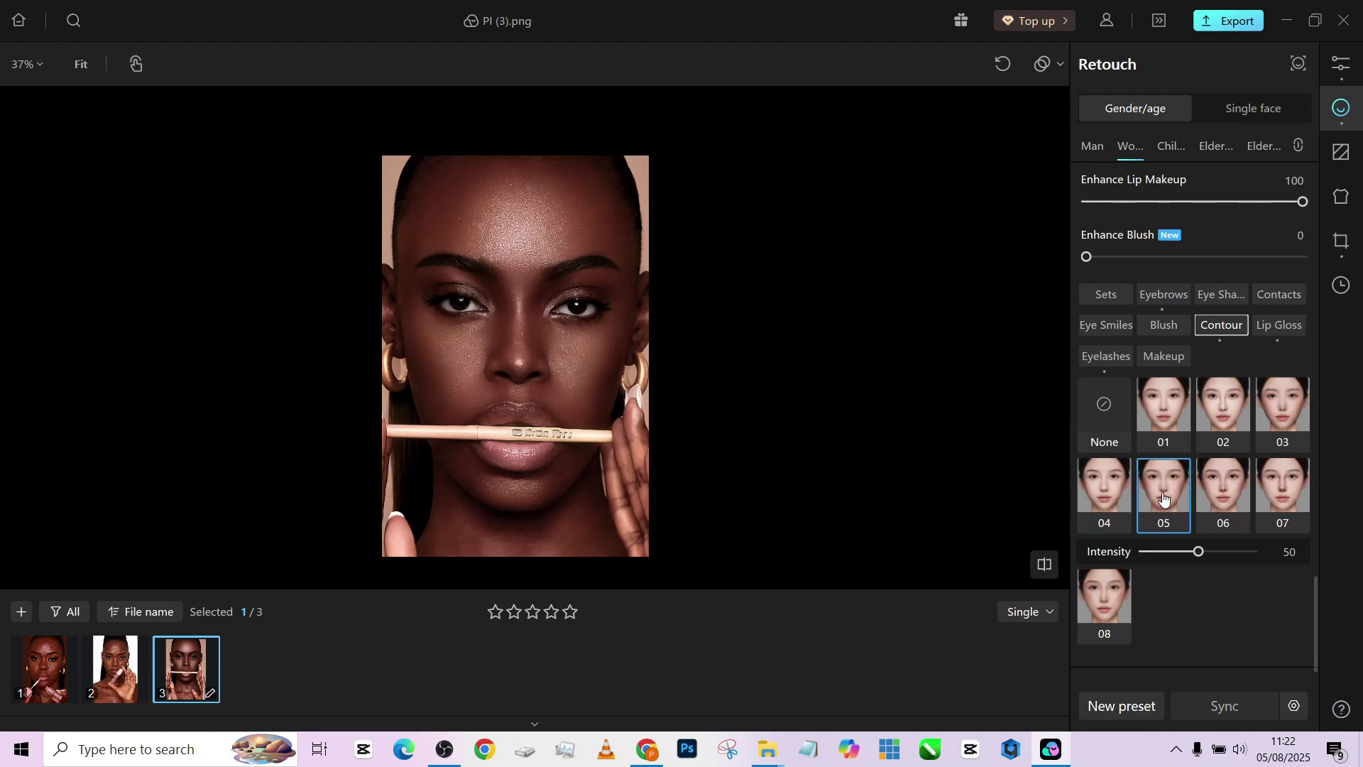
click(1215, 491)
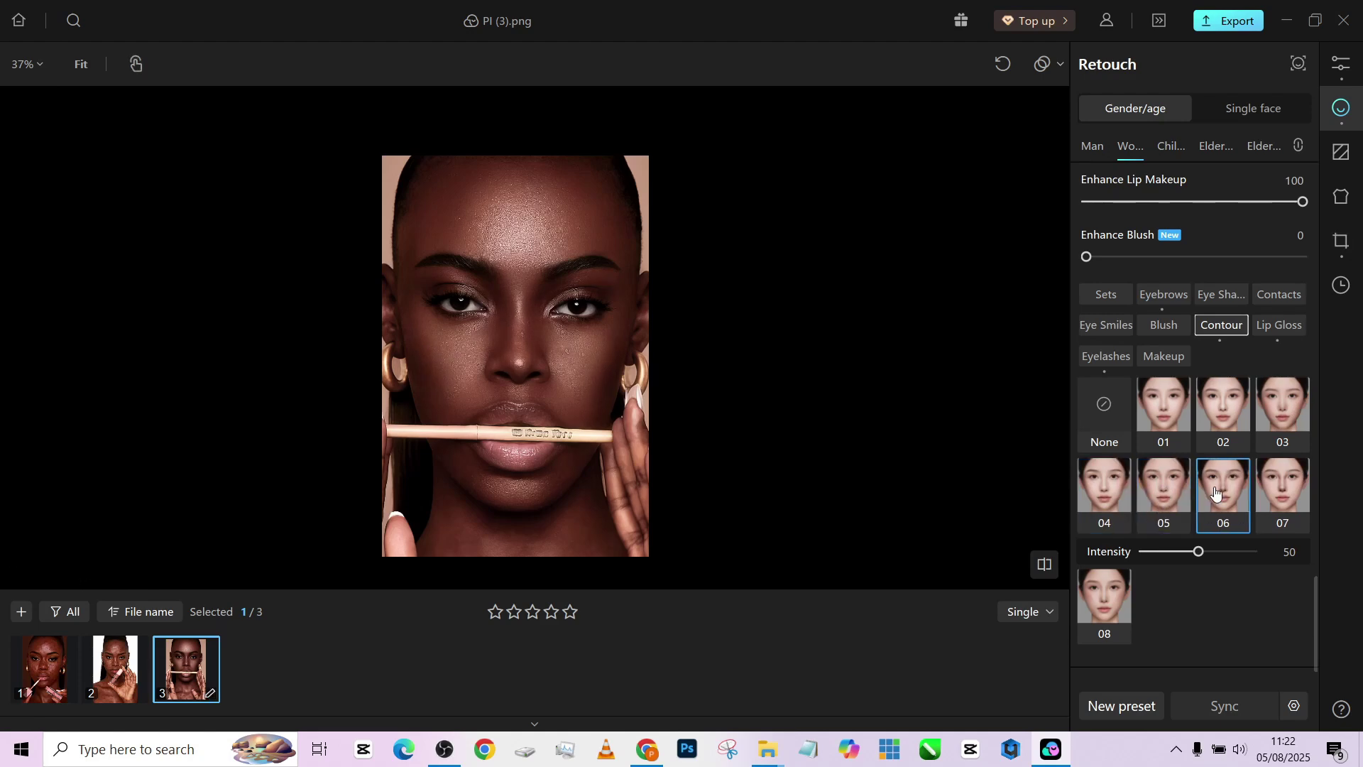
drag(1214, 562, 1298, 553)
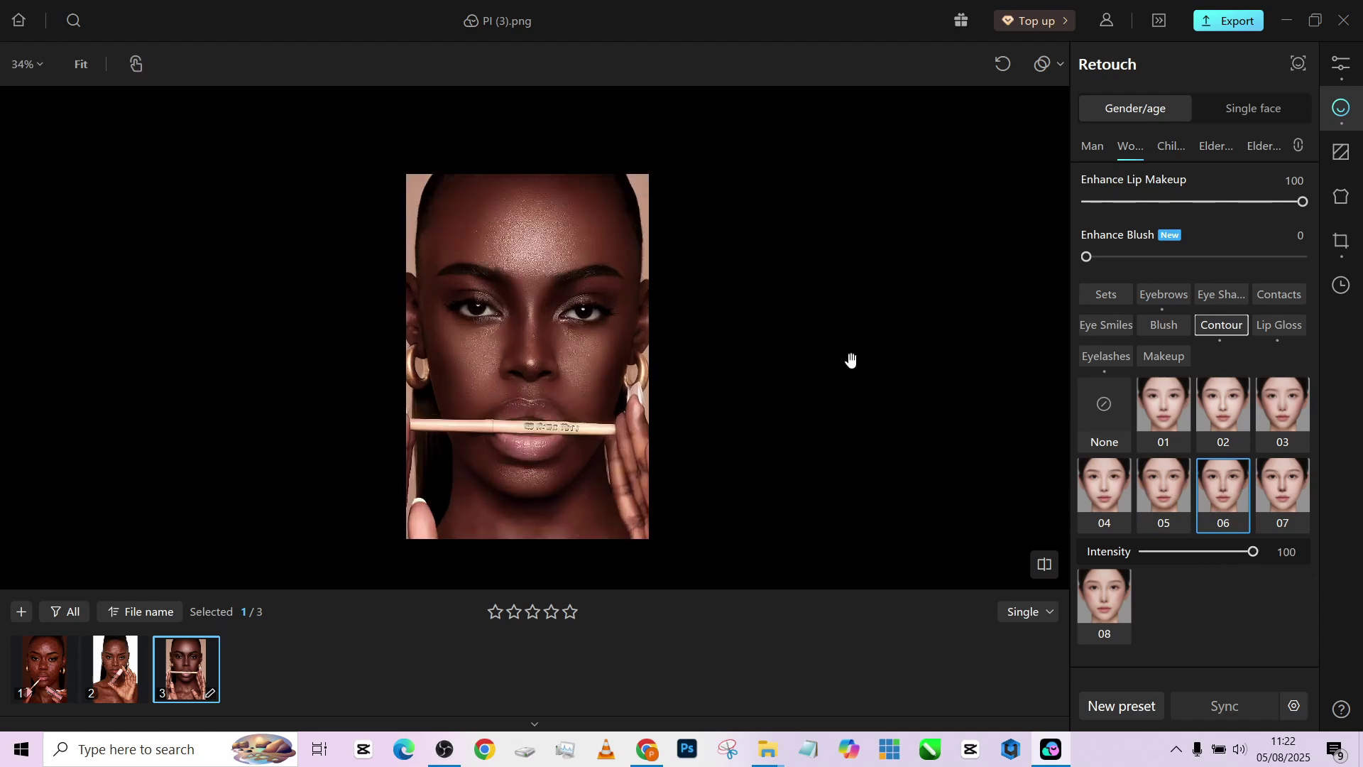
- Settle on contour style 07 and set its intensity to 53
click(1091, 609)
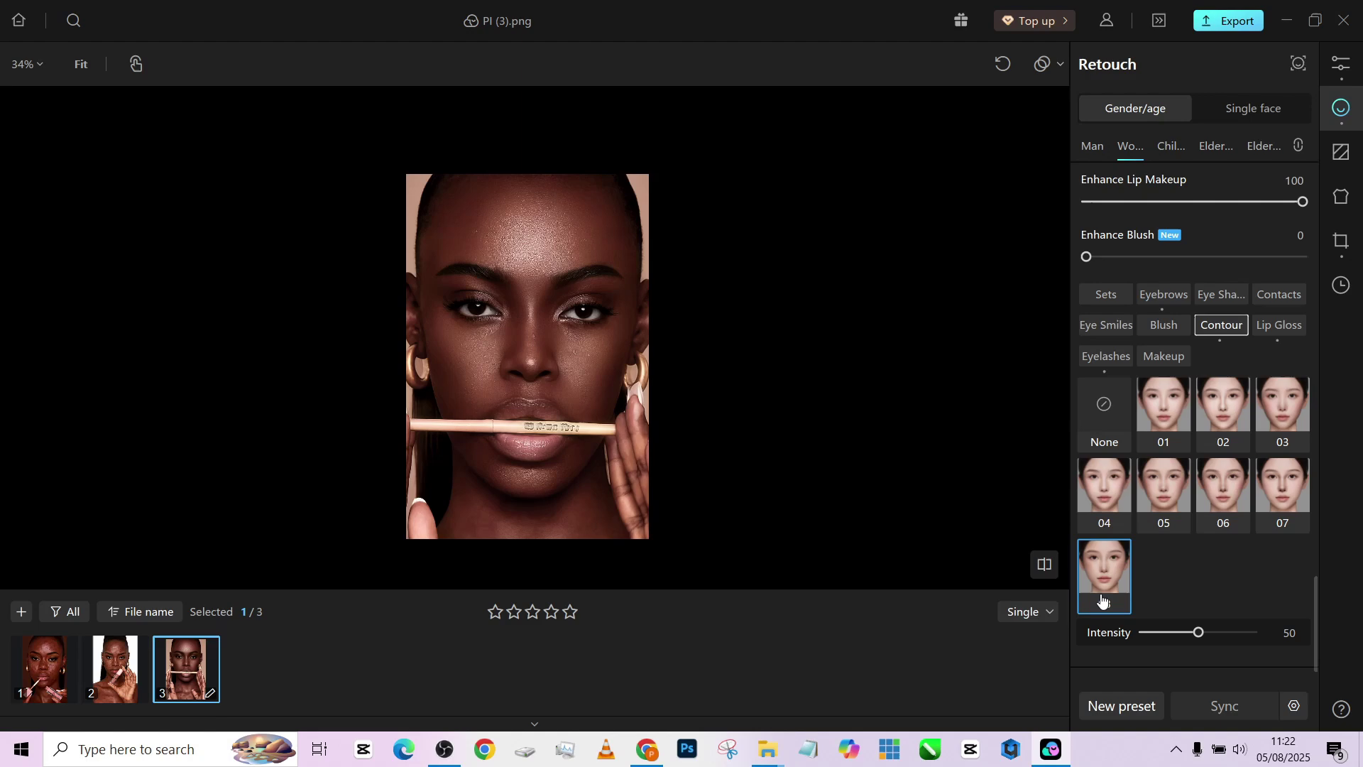
click(1281, 415)
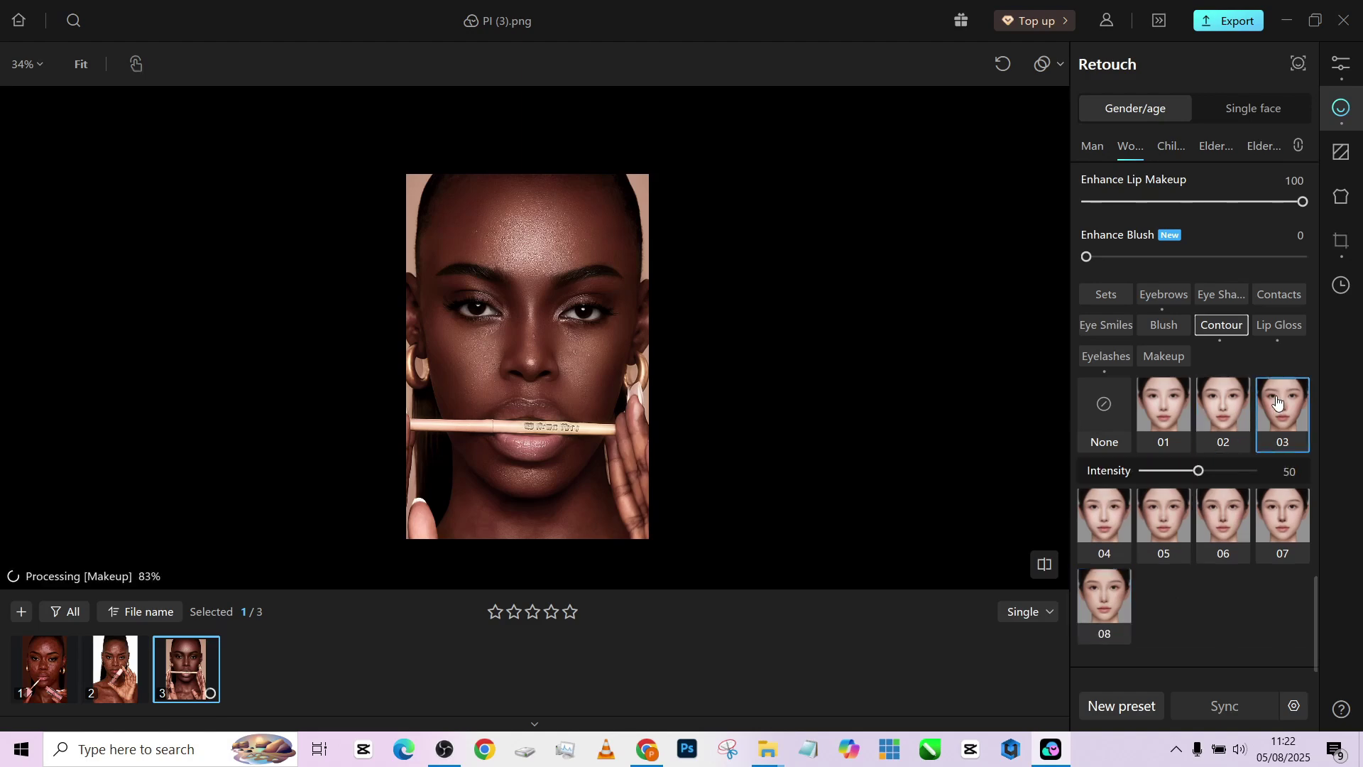
click(1287, 543)
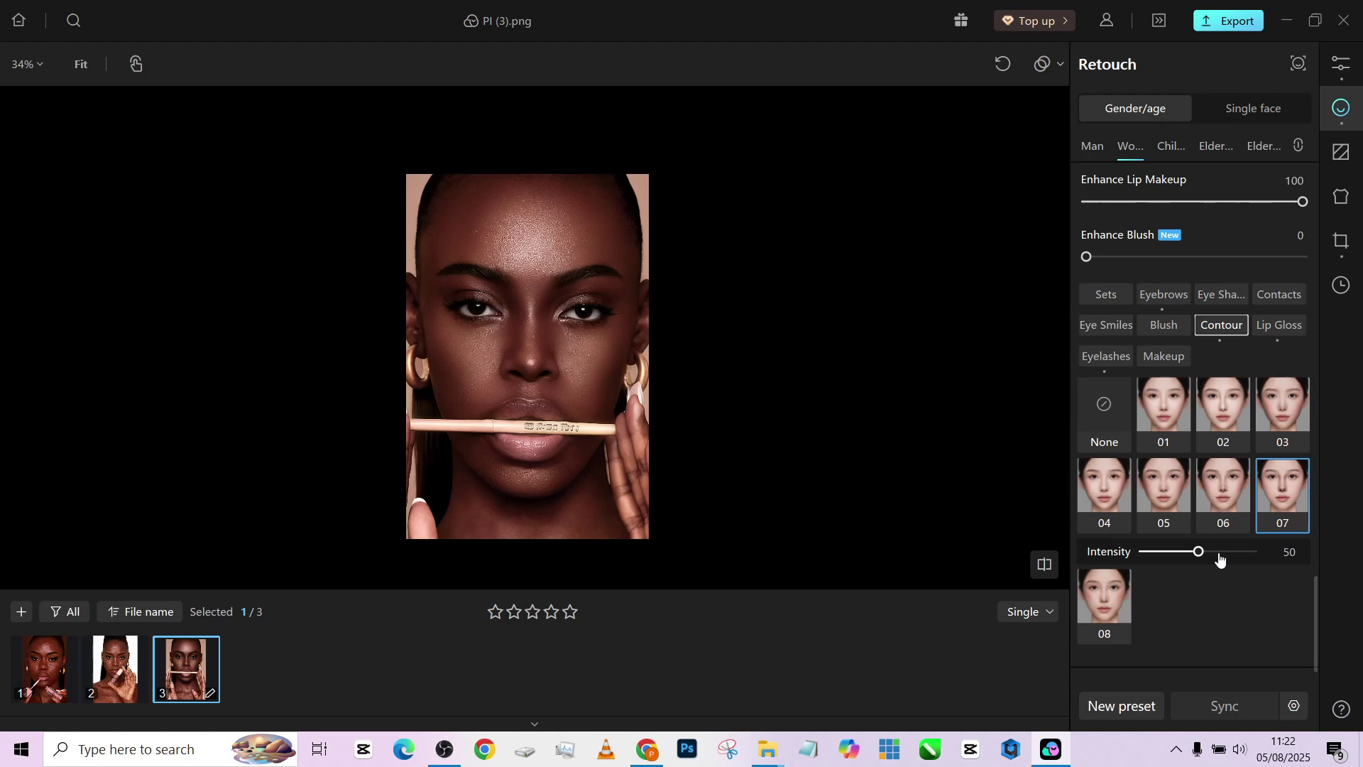
drag(1198, 552, 1275, 552)
scroll(681, 358, up, 1)
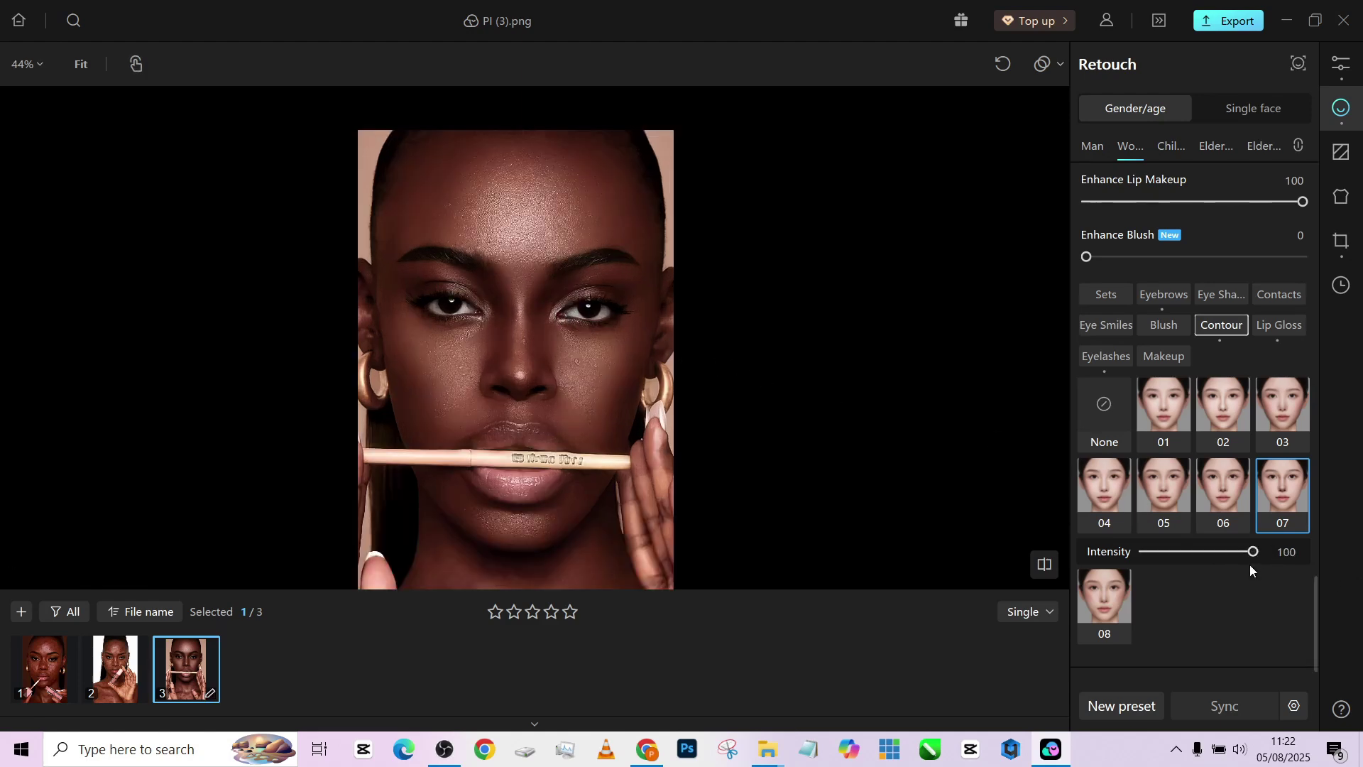
drag(1252, 551, 1220, 556)
drag(1220, 556, 1204, 560)
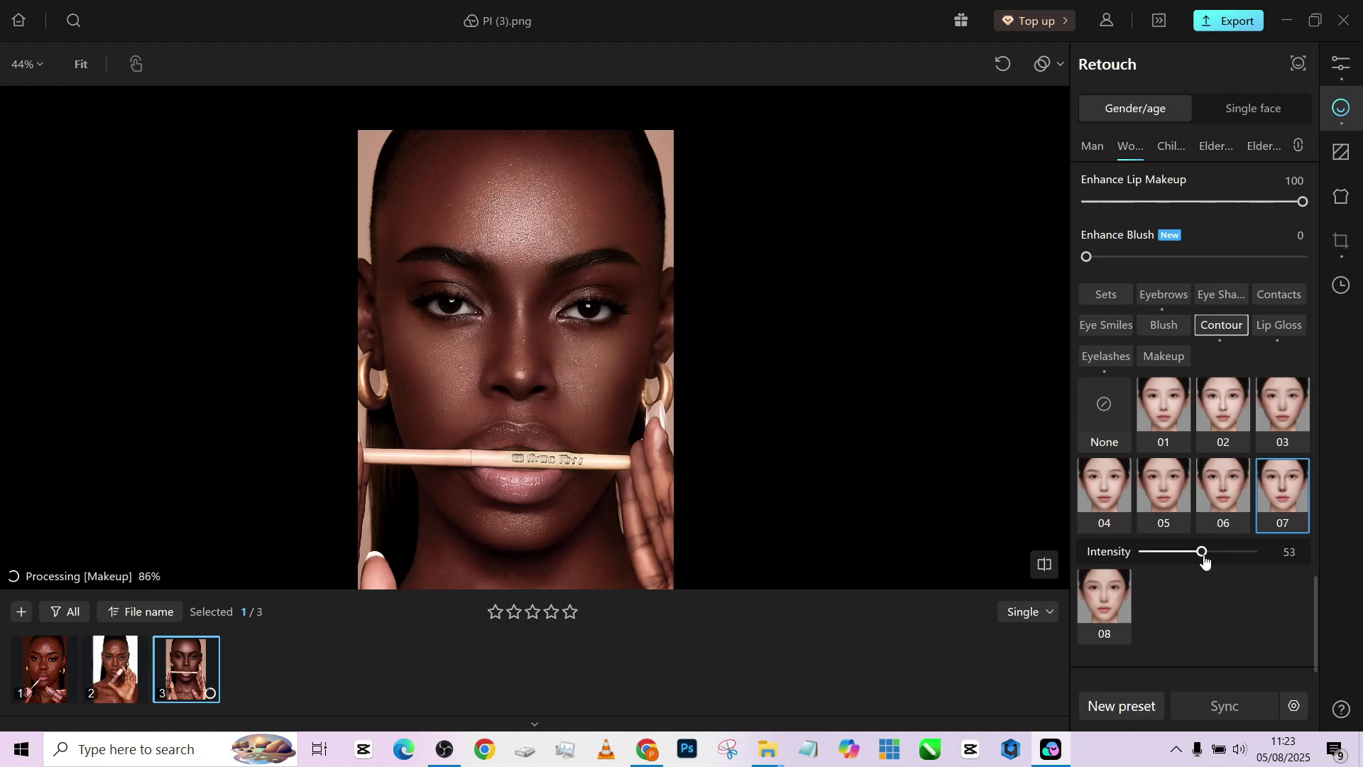
- Lower the strength of the makeup Shadows slider
scroll(1245, 313, up, 5)
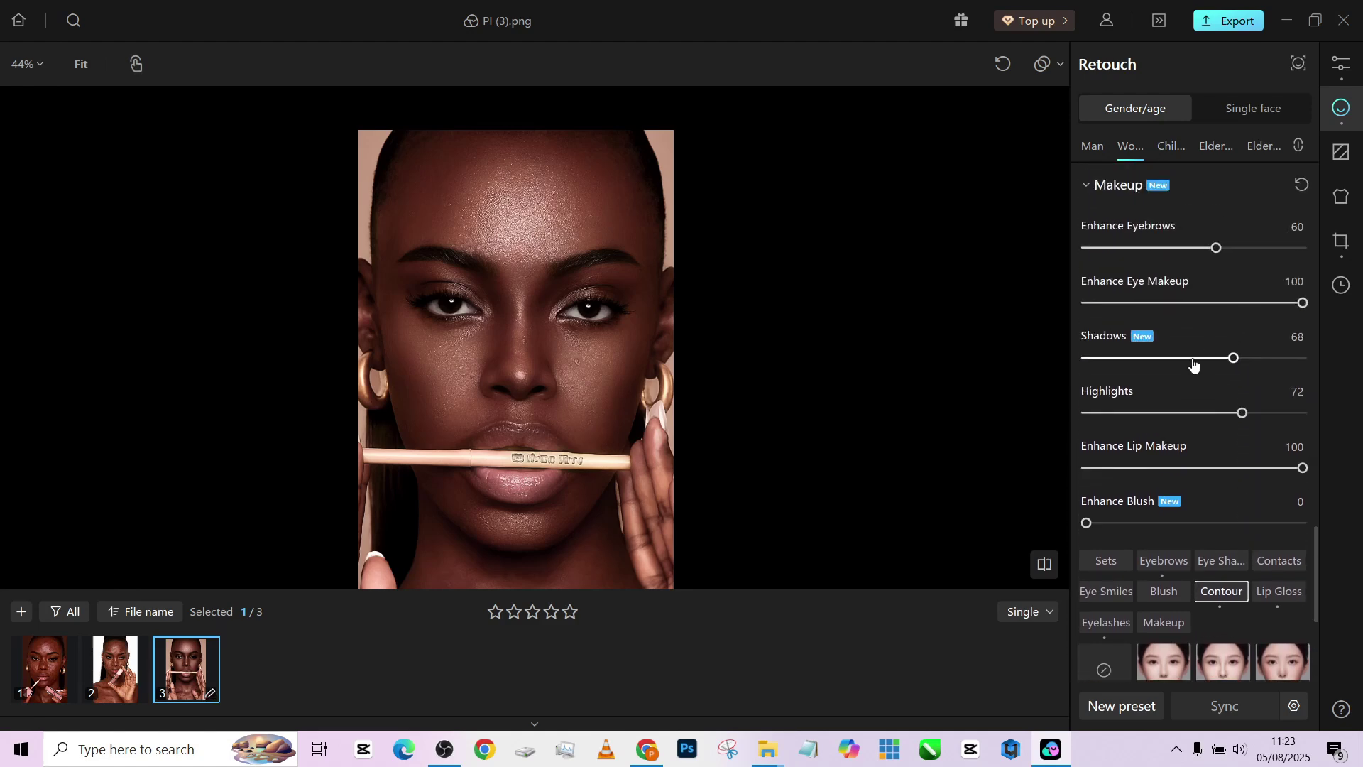
drag(1193, 365, 1180, 363)
scroll(1220, 334, up, 5)
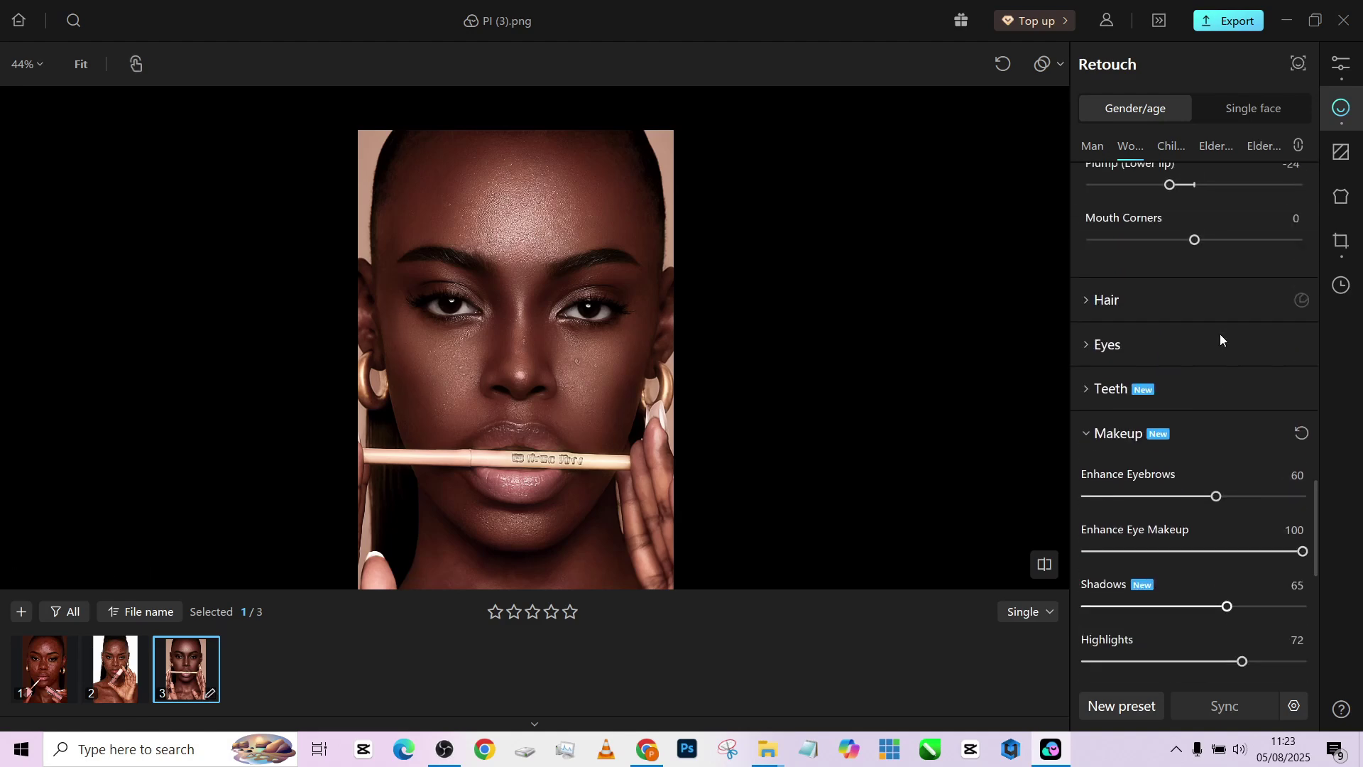
scroll(1219, 334, up, 3)
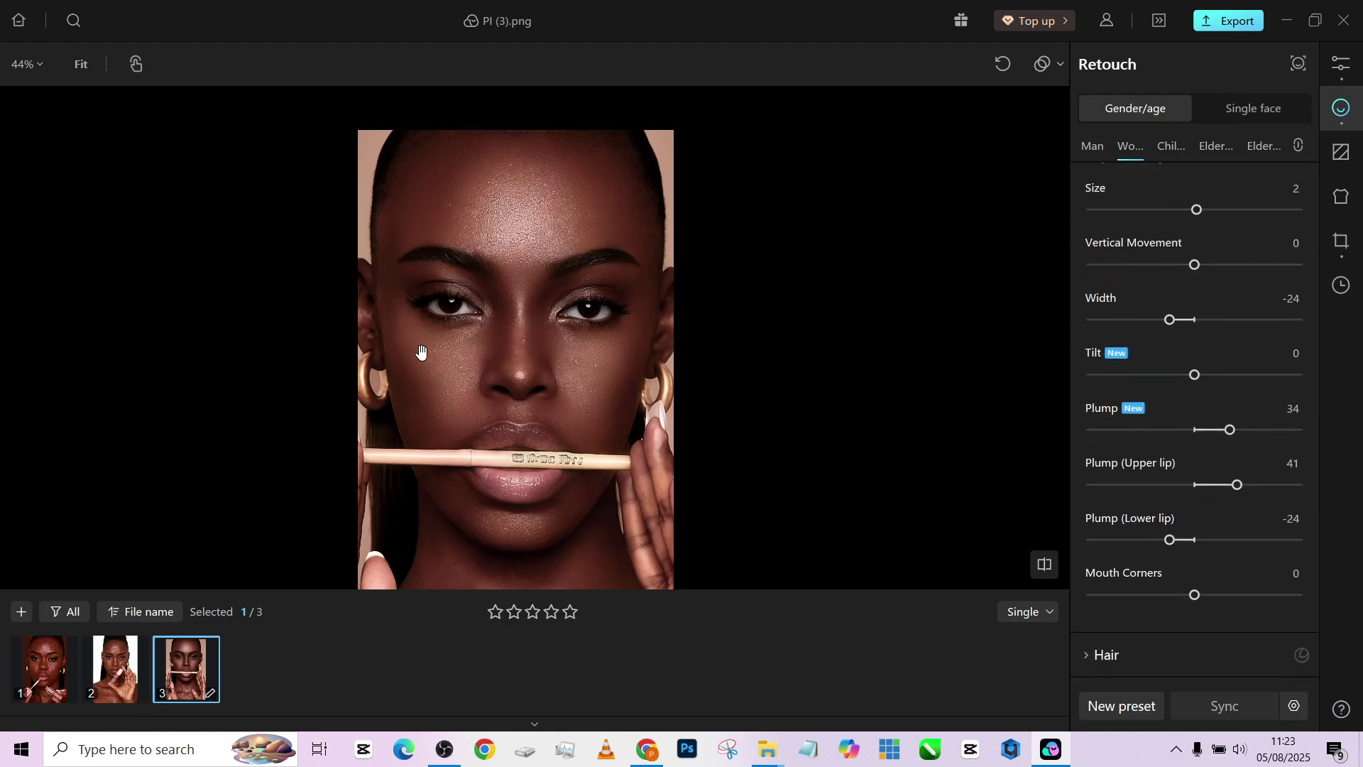
scroll(1154, 389, up, 6)
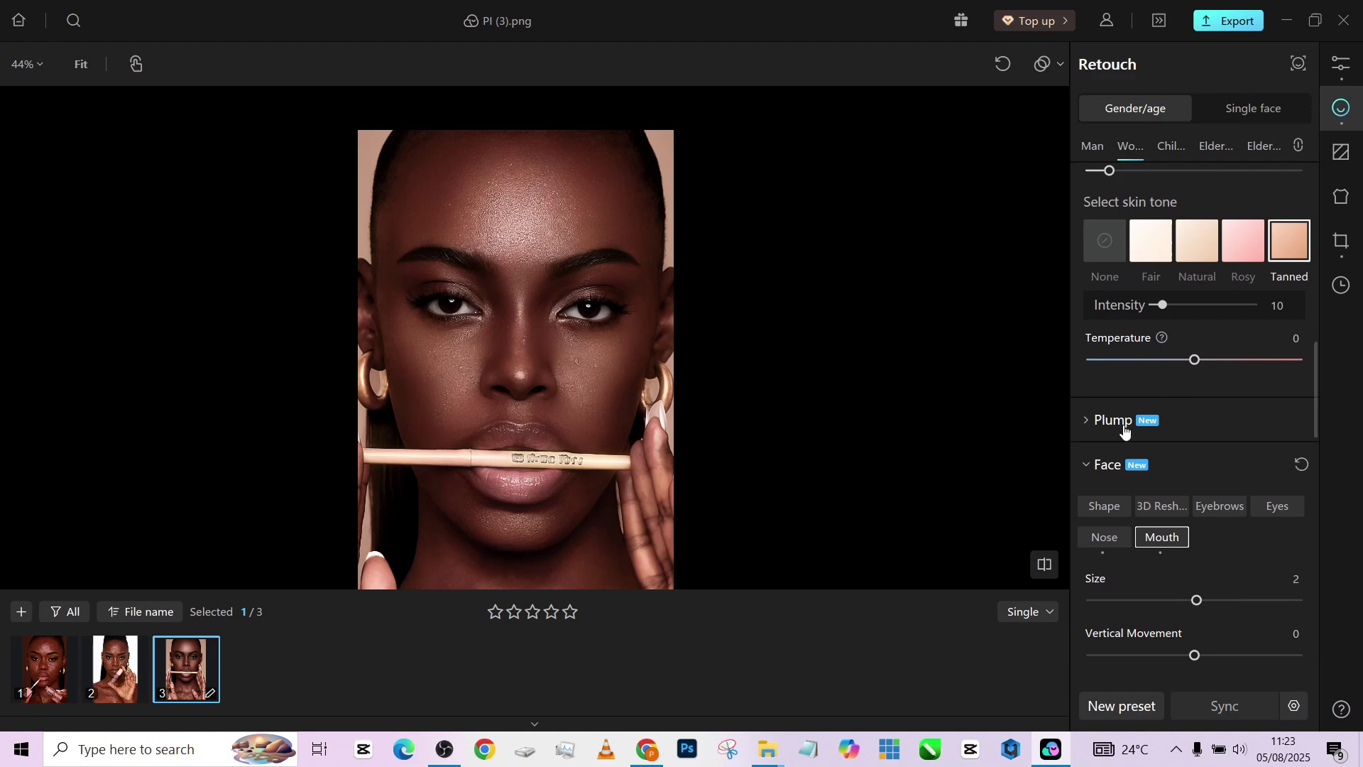
- Turn on Cheeks plumping and set its intensity to about 26
click(1104, 420)
scroll(1239, 499, down, 1)
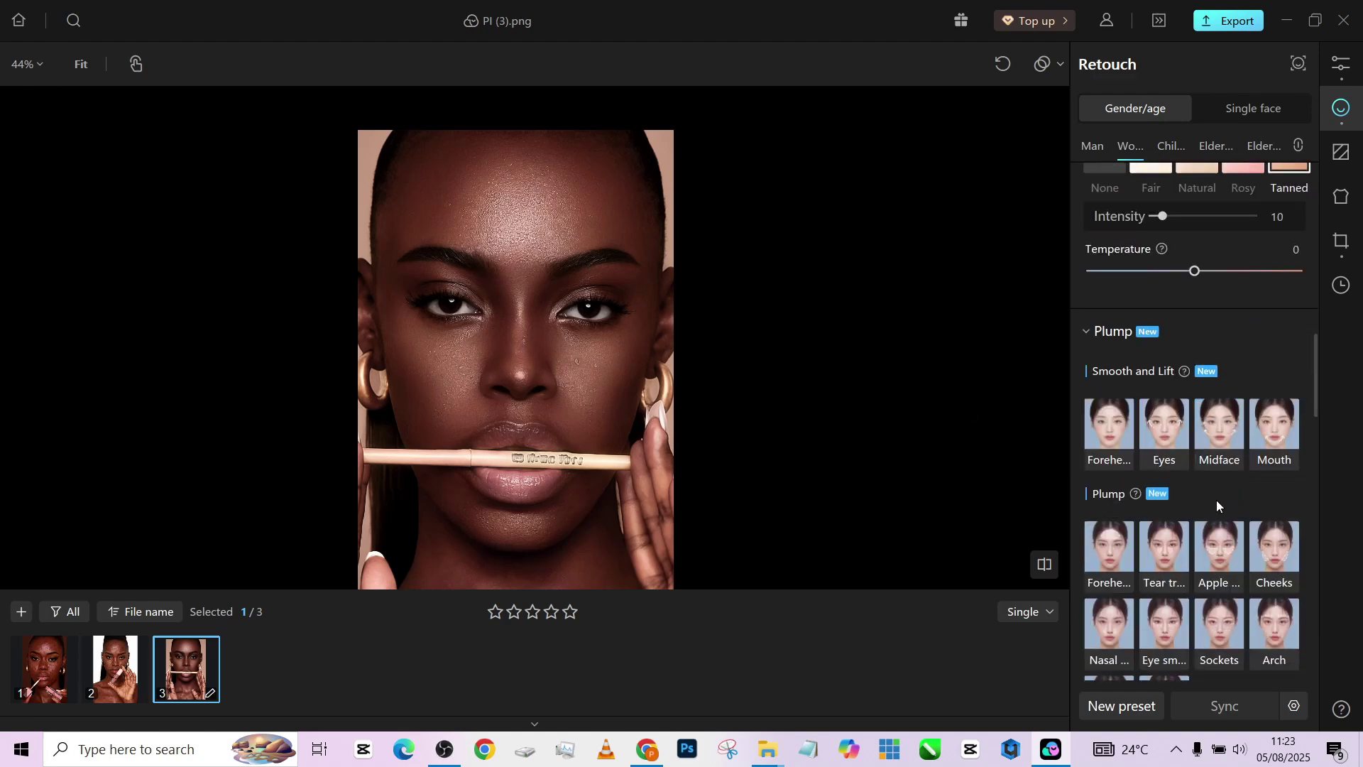
scroll(1181, 485, down, 1)
scroll(1181, 487, down, 1)
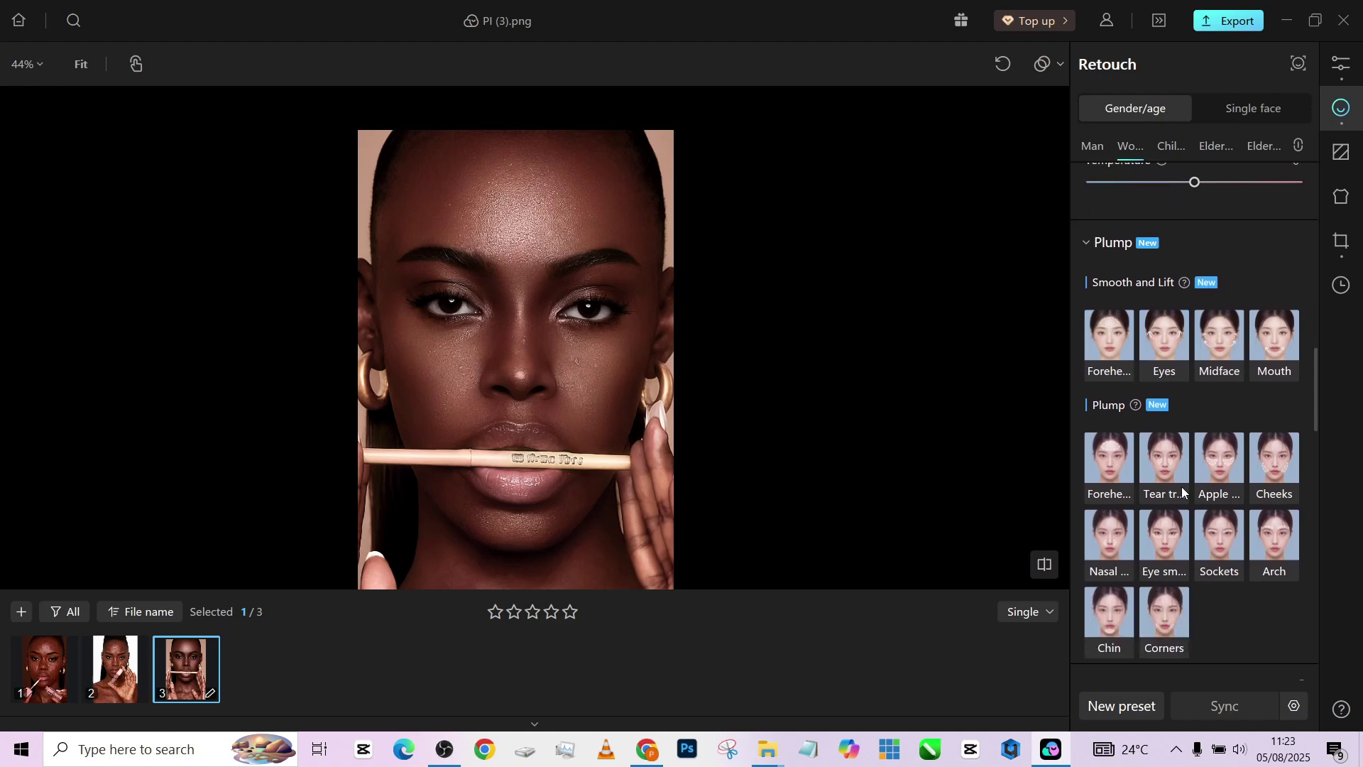
click(1272, 472)
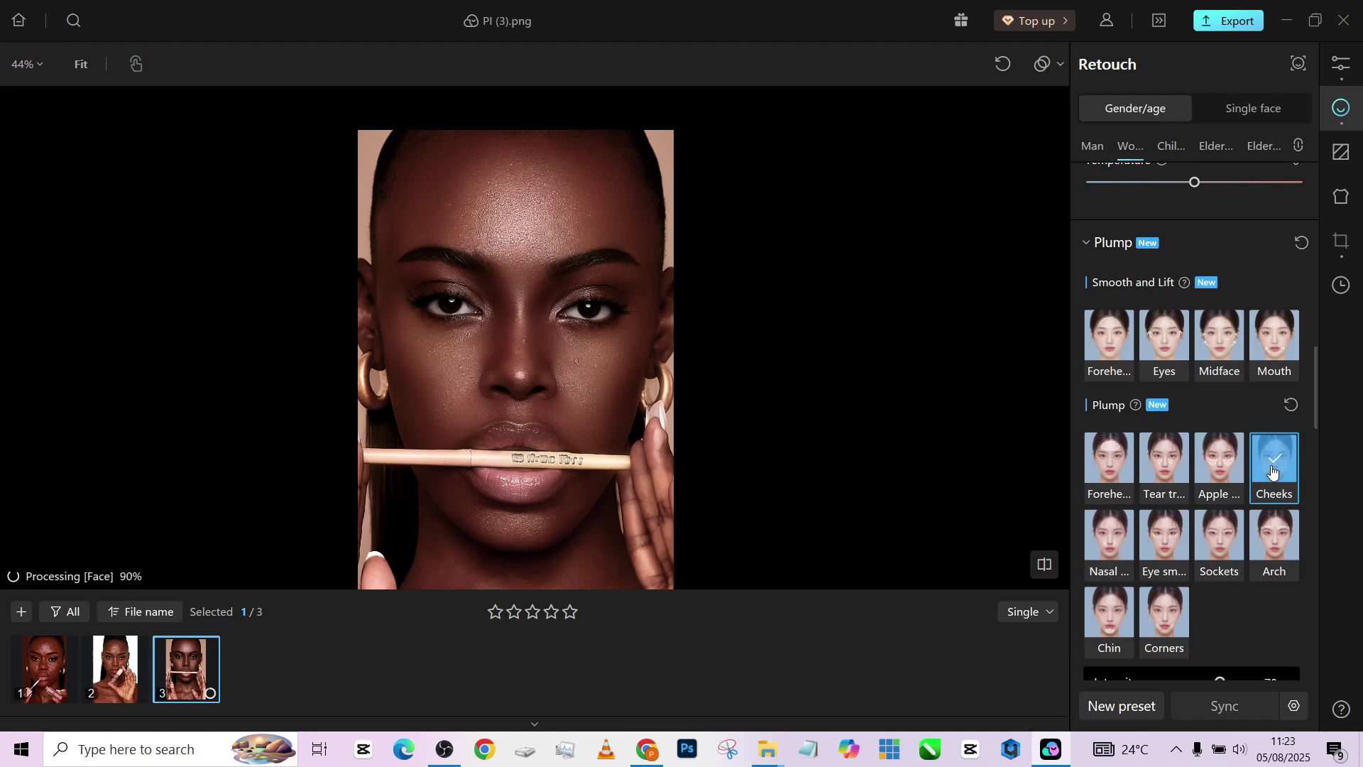
scroll(1207, 596, down, 2)
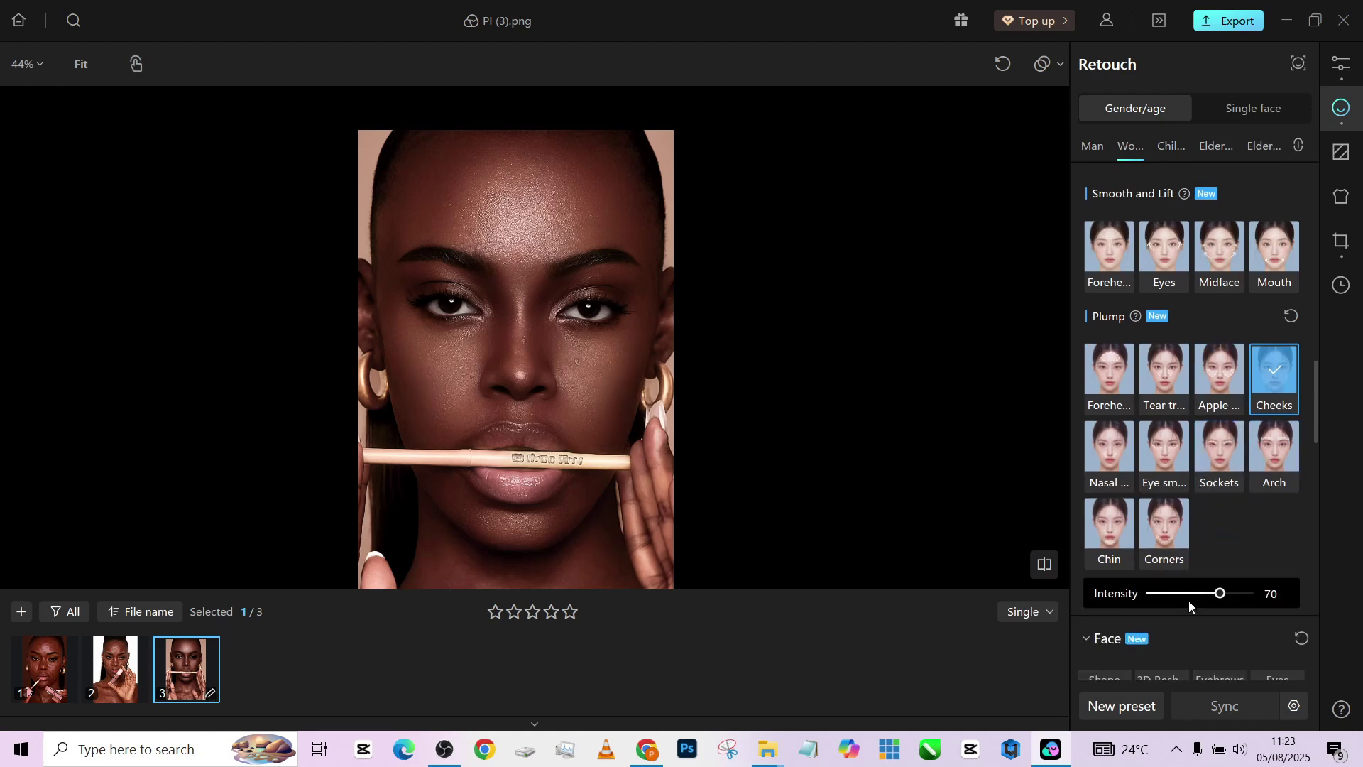
click(1172, 596)
click(1176, 596)
- Add Nasal plumping at 32 and Corners plumping, leaving Sockets at zero
click(1119, 471)
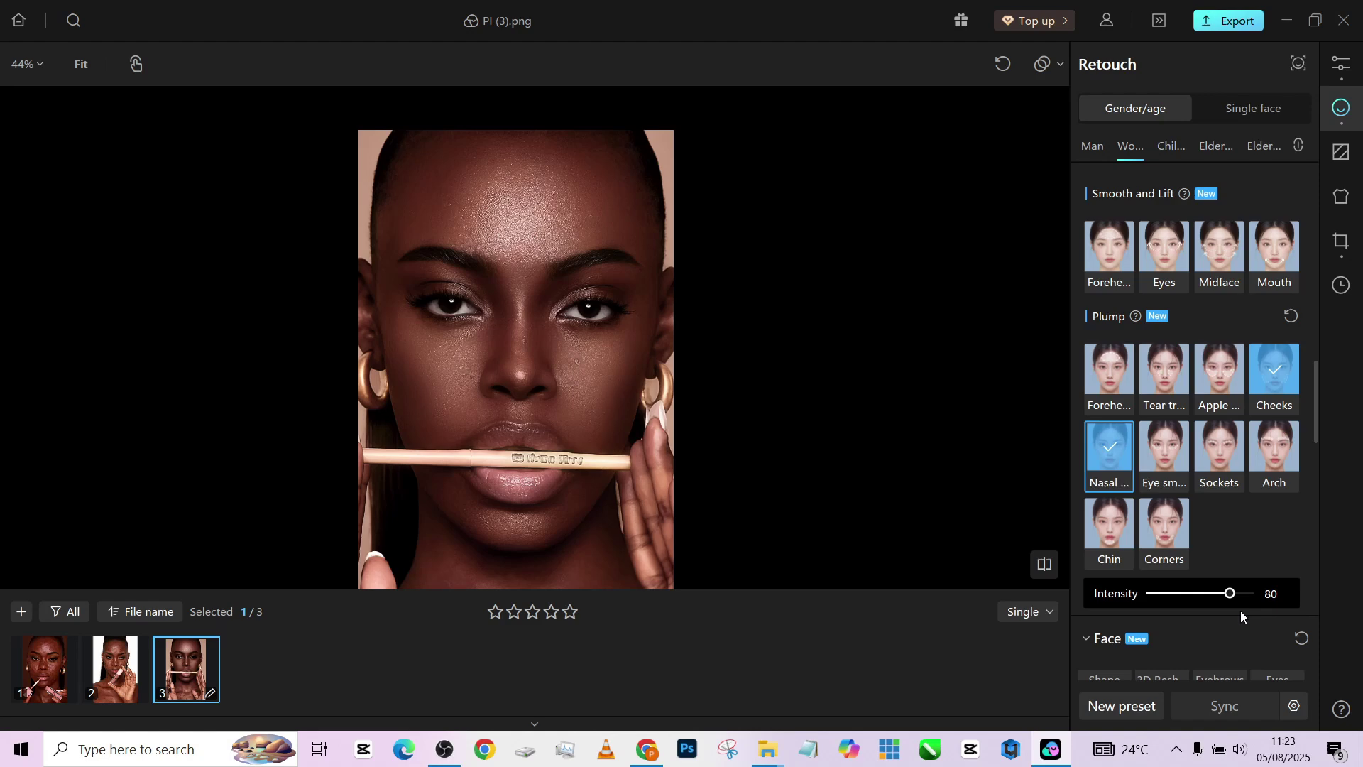
click(1183, 595)
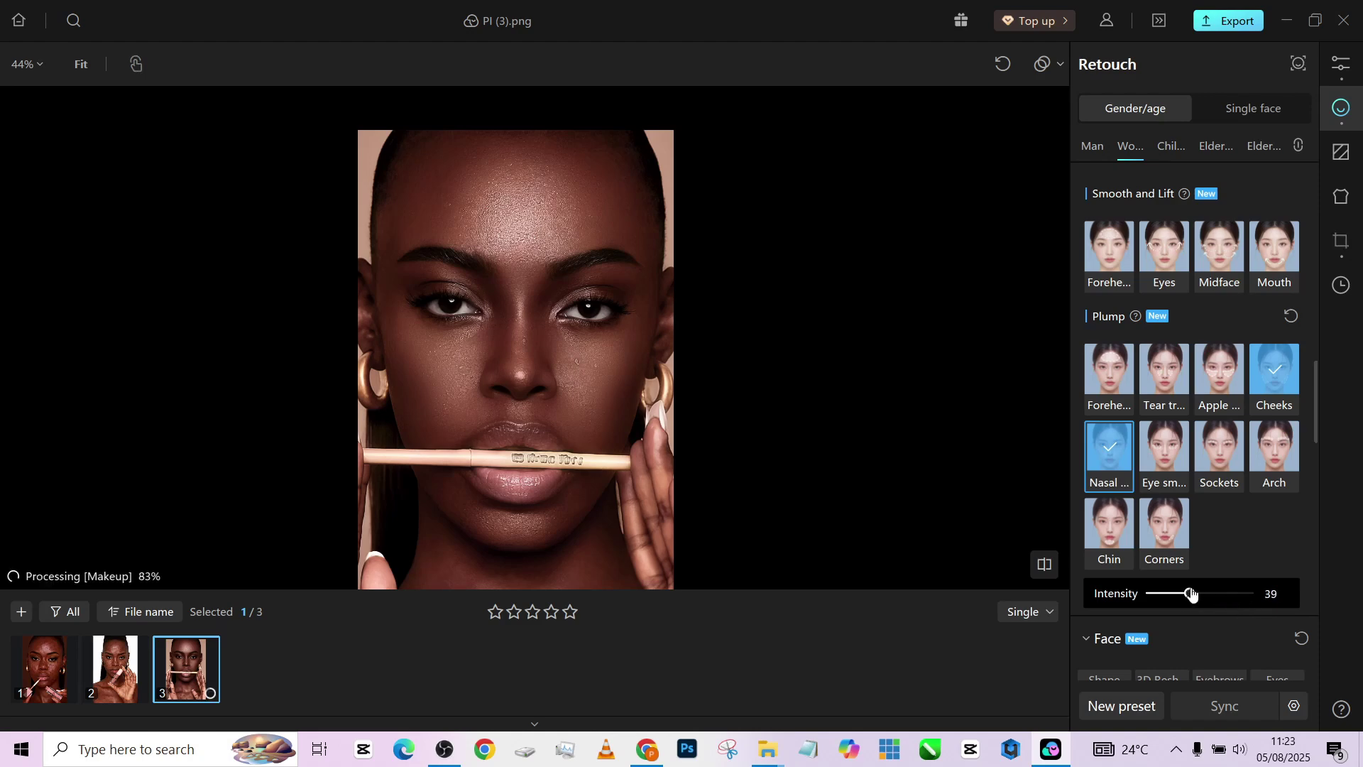
click(1167, 528)
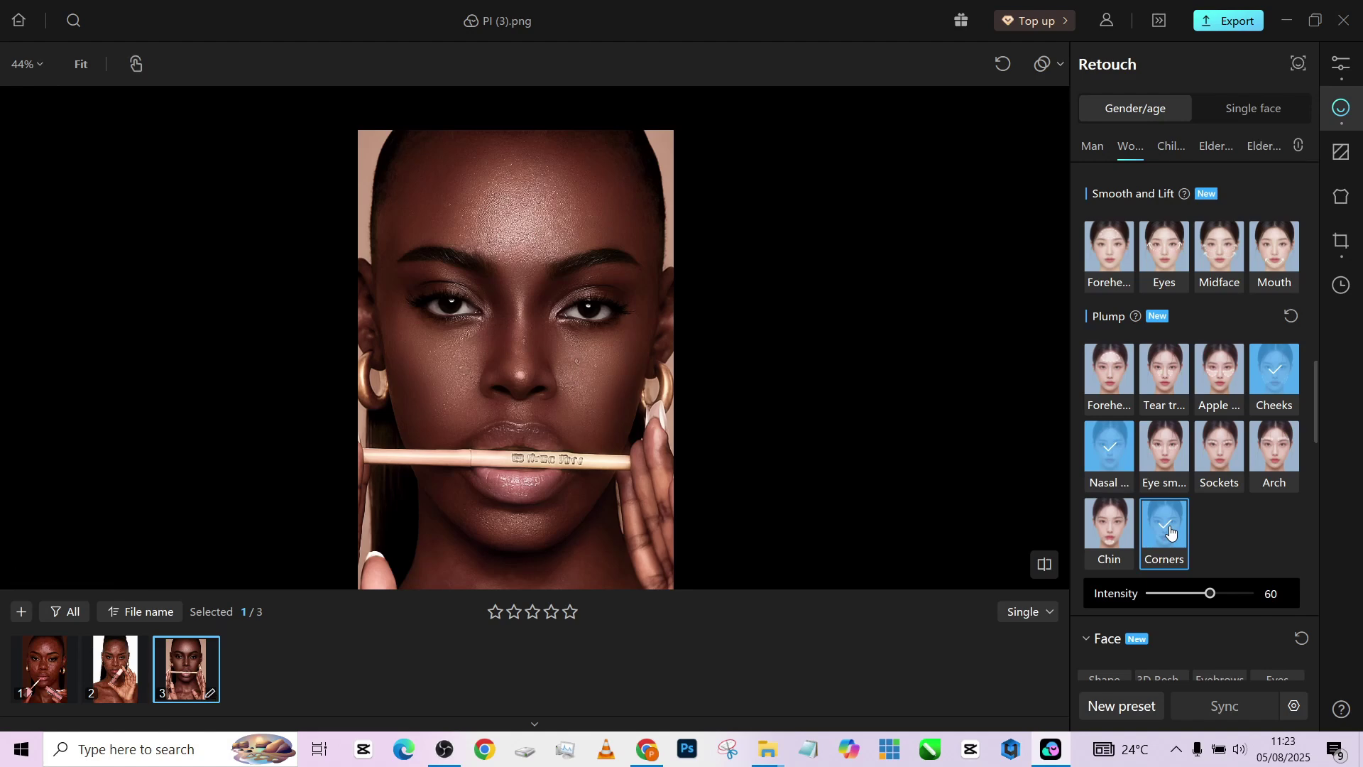
mouse_move(1219, 593)
mouse_down()
mouse_move(1259, 596)
mouse_move(1203, 596)
mouse_up()
click(1215, 474)
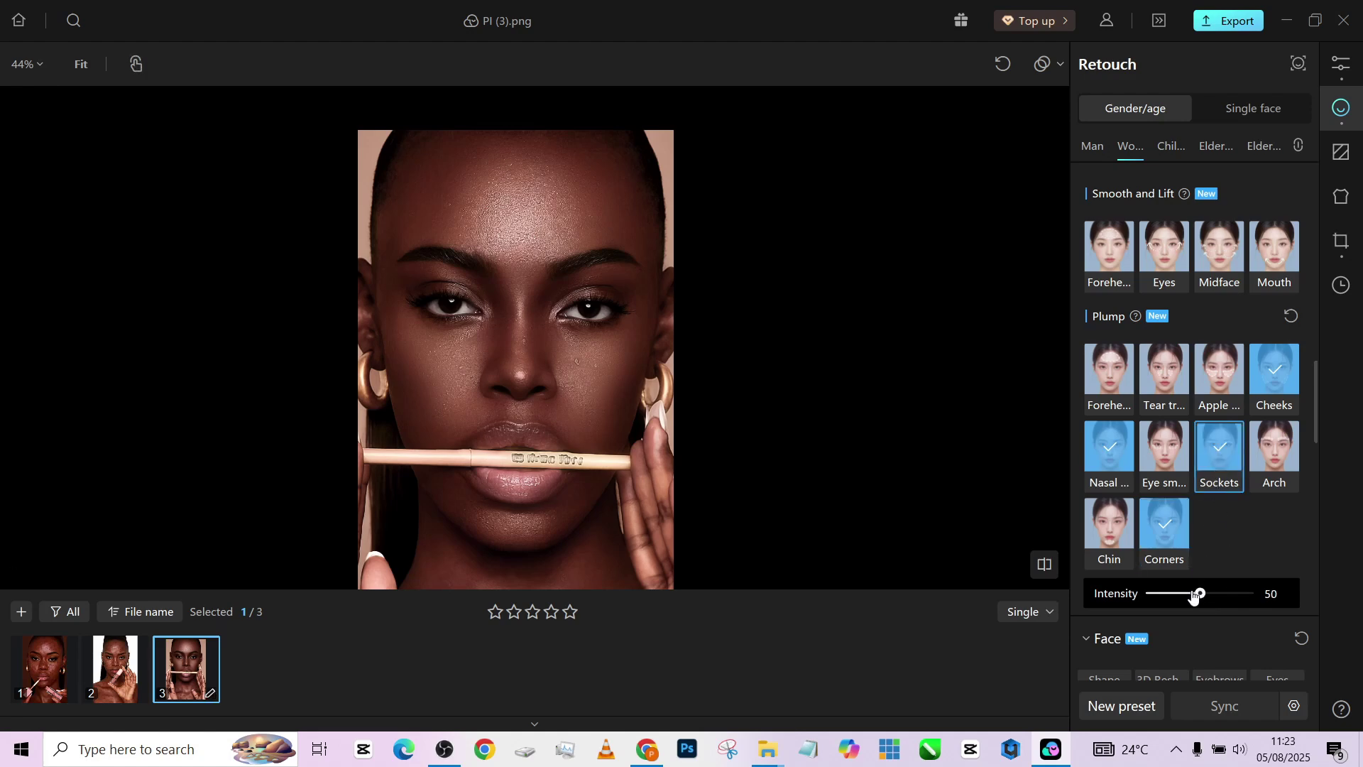
drag(1193, 597, 1148, 594)
click(1157, 395)
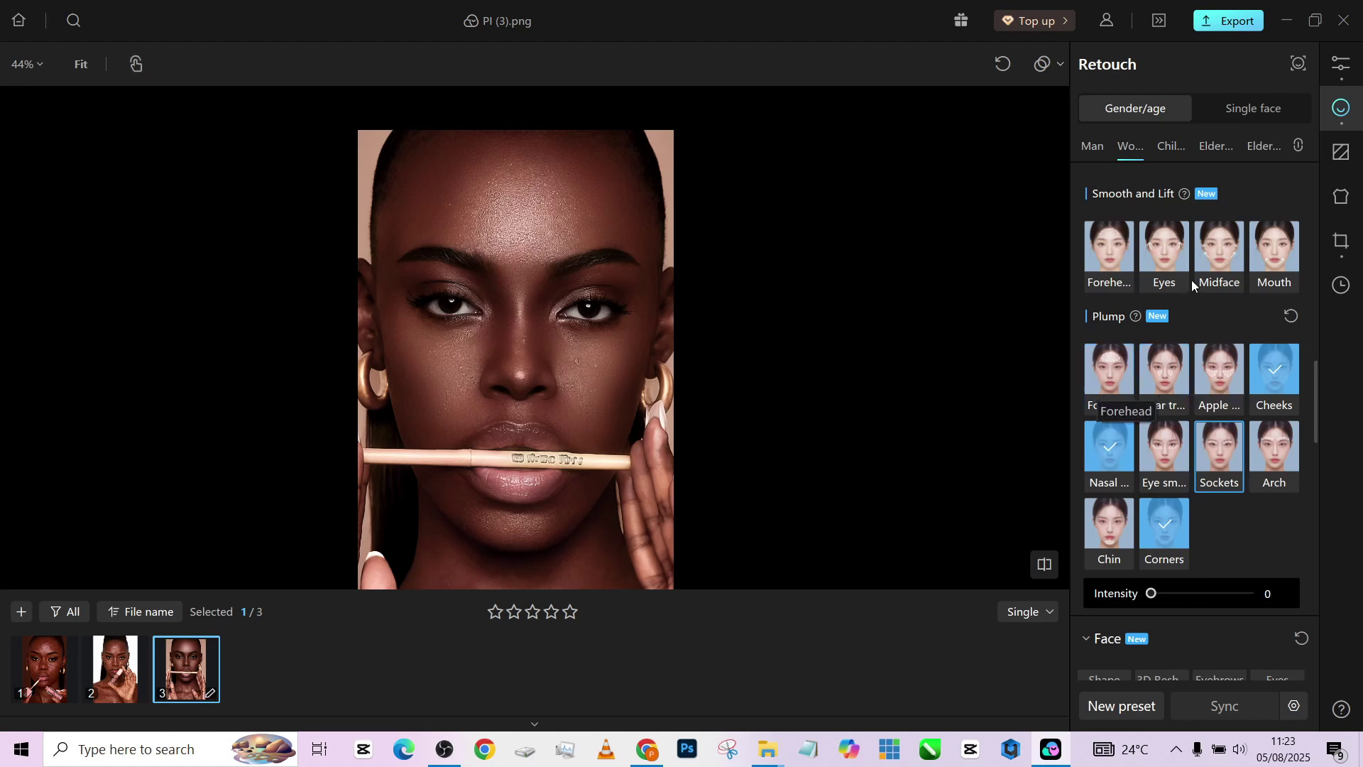
- Apply Midface smooth and lift at intensity 62, with plump intensity 37
click(1225, 254)
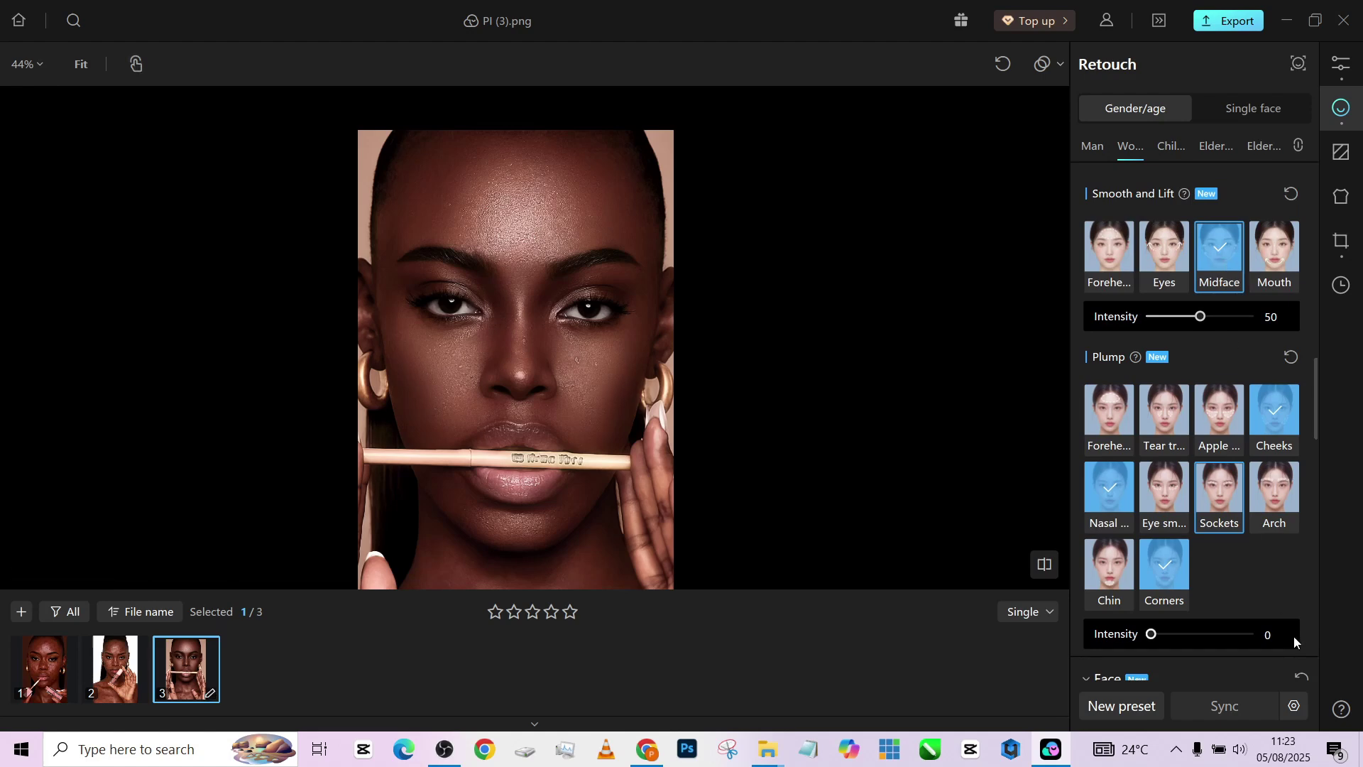
mouse_move(1158, 639)
mouse_down()
mouse_move(1190, 641)
mouse_move(1150, 634)
mouse_up()
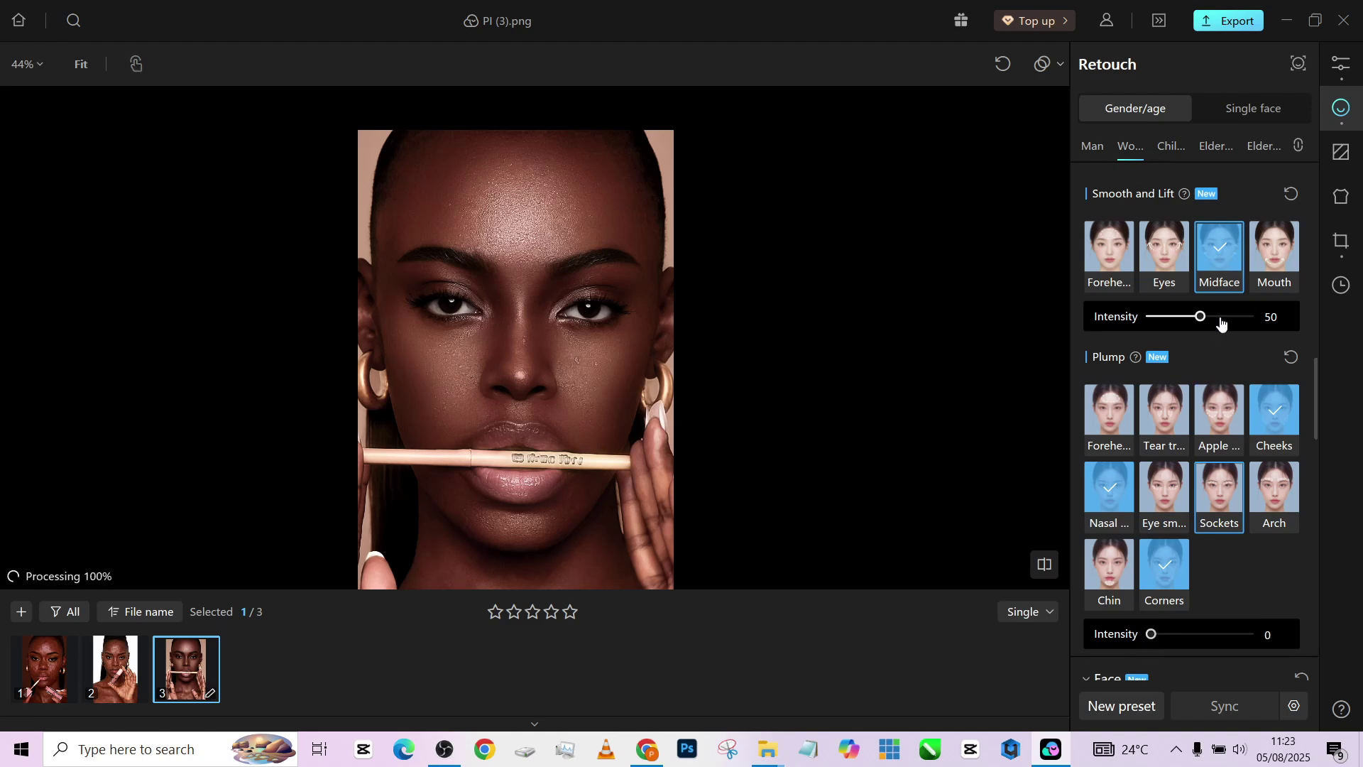
drag(1223, 319, 1282, 323)
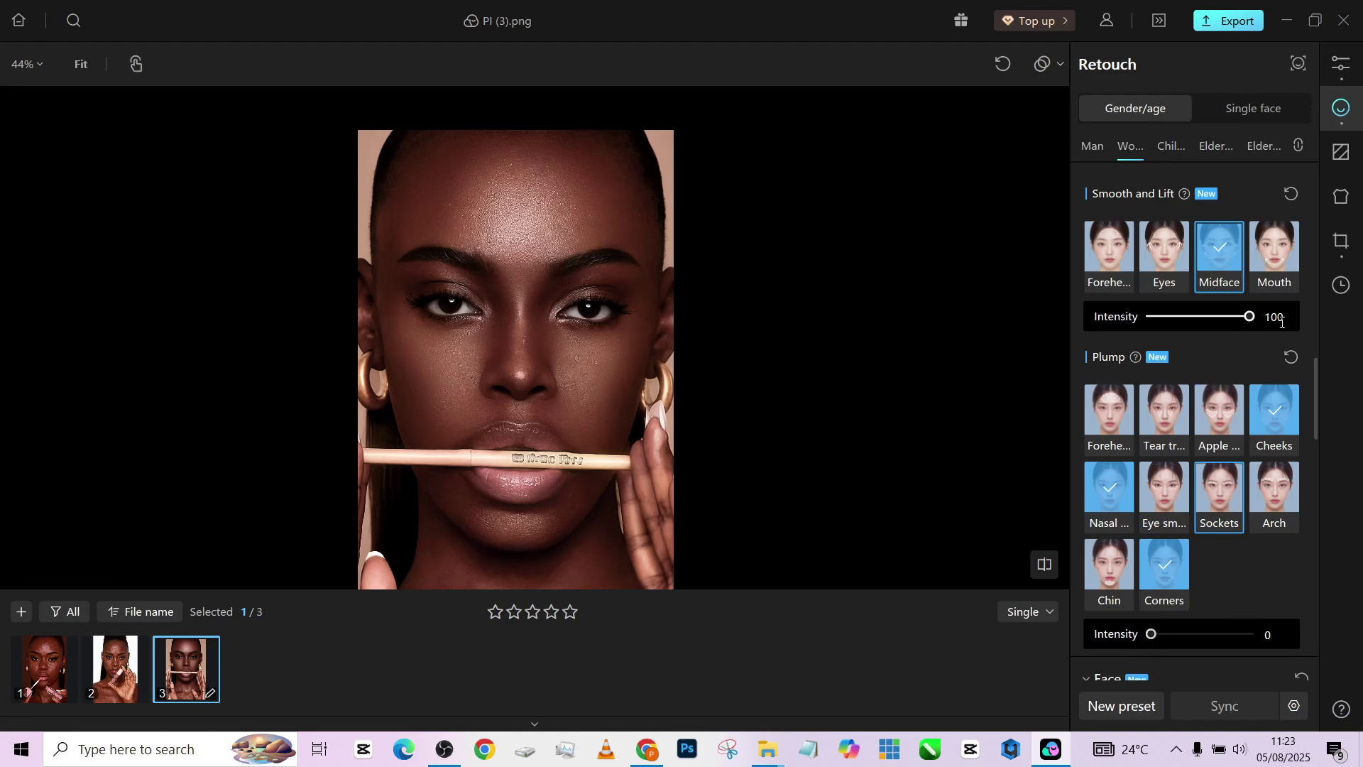
drag(1226, 326, 1218, 320)
scroll(598, 299, down, 1)
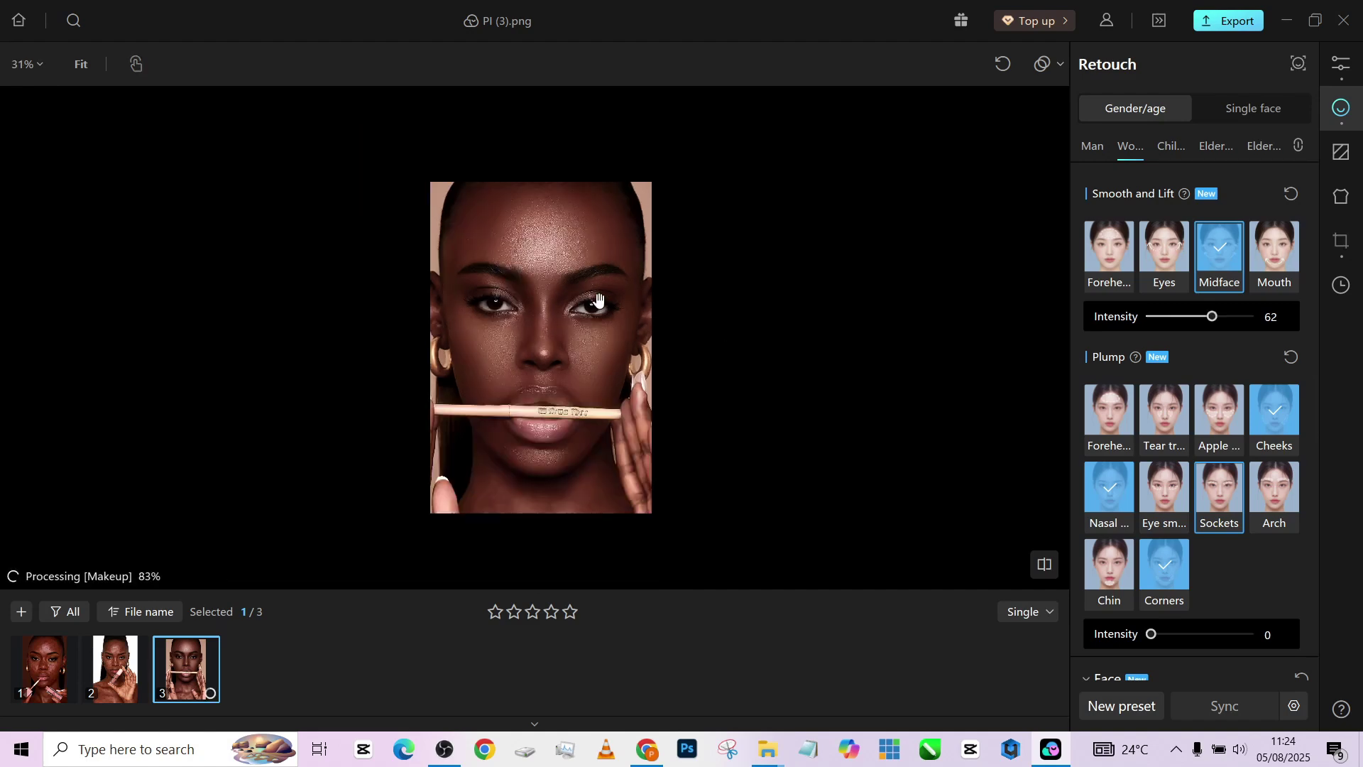
- After comparing with the original, lower the Cheeks plump intensity to 11
click(599, 300)
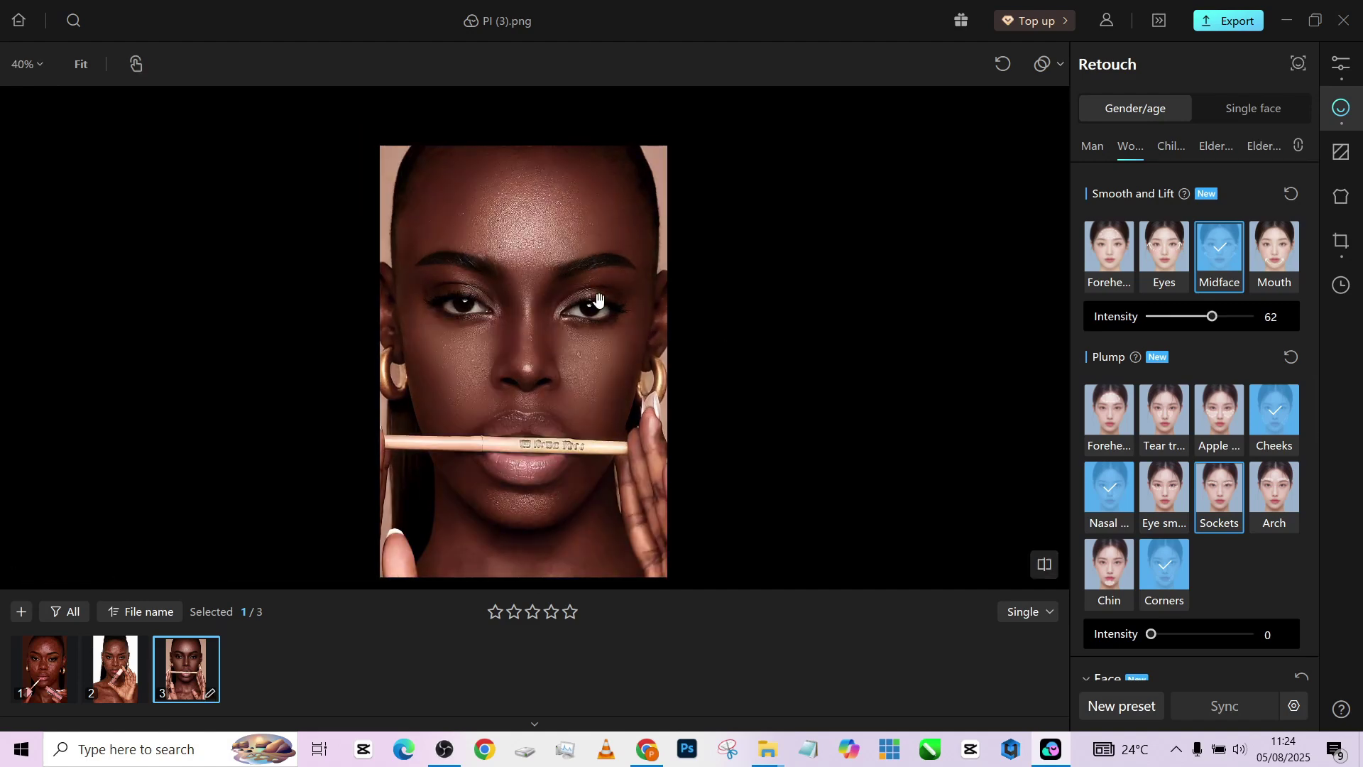
click(598, 300)
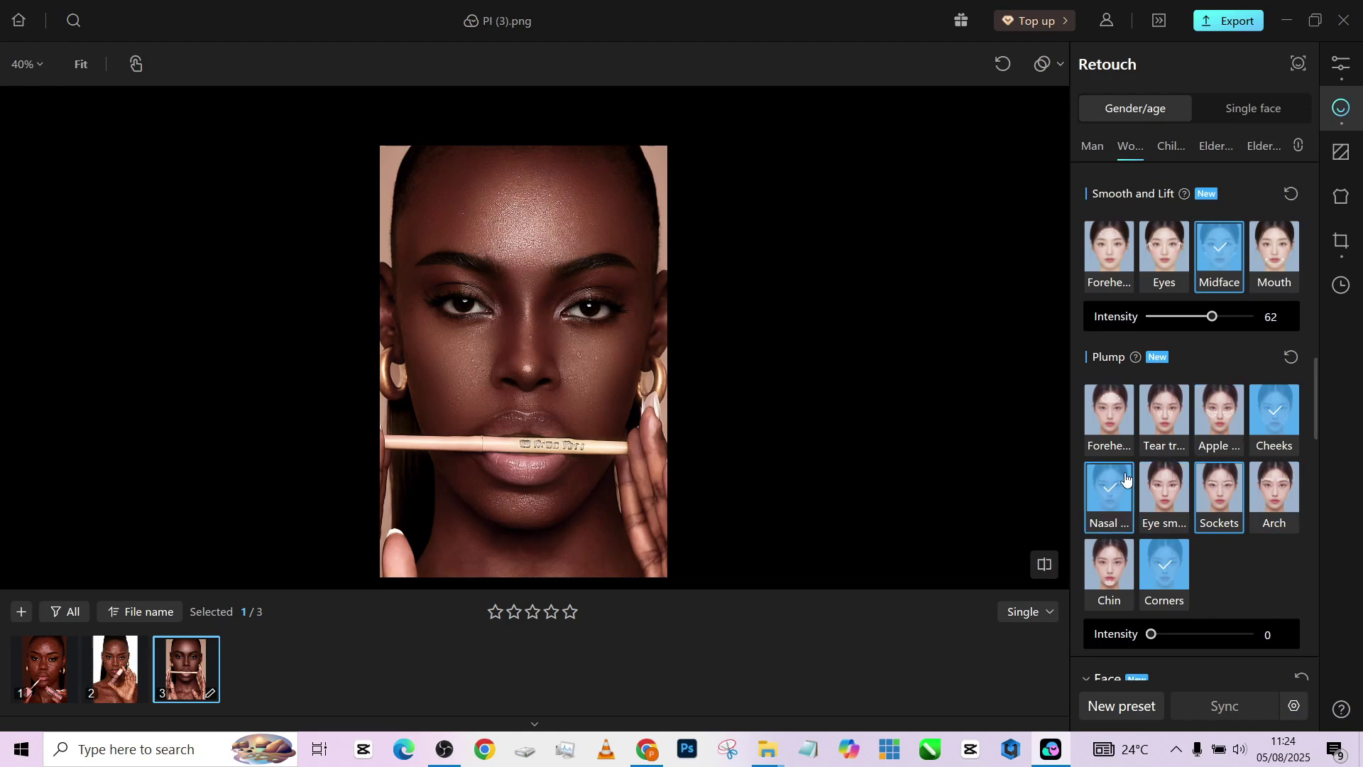
click(1281, 426)
click(1284, 430)
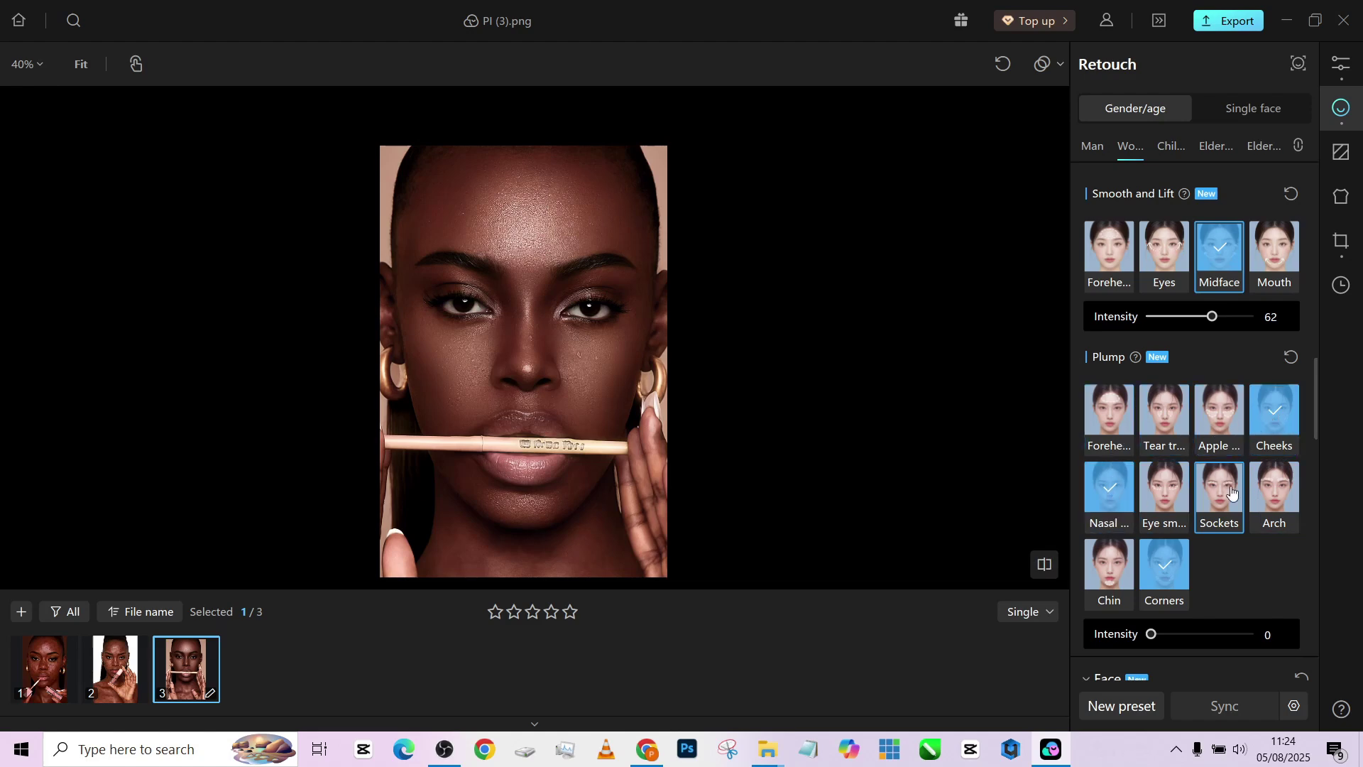
click(1282, 425)
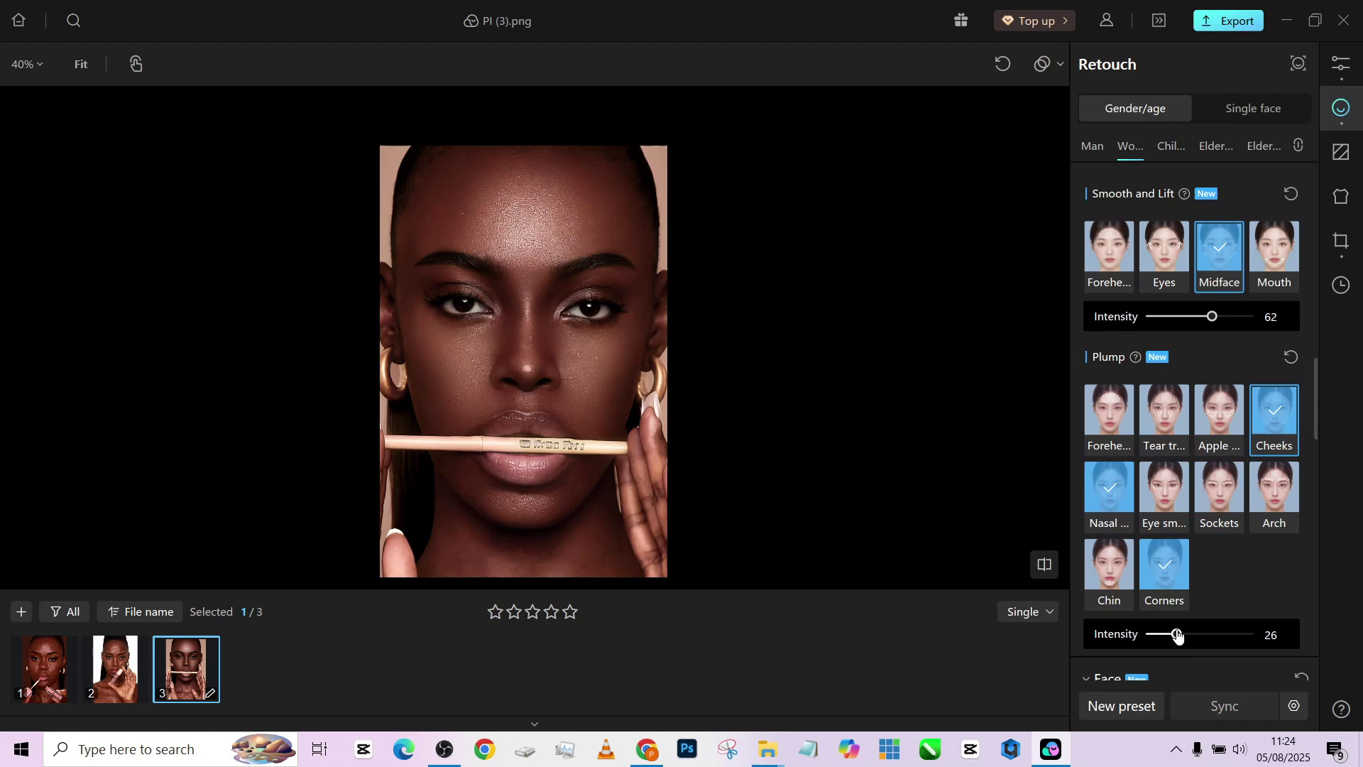
drag(1166, 634, 1234, 637)
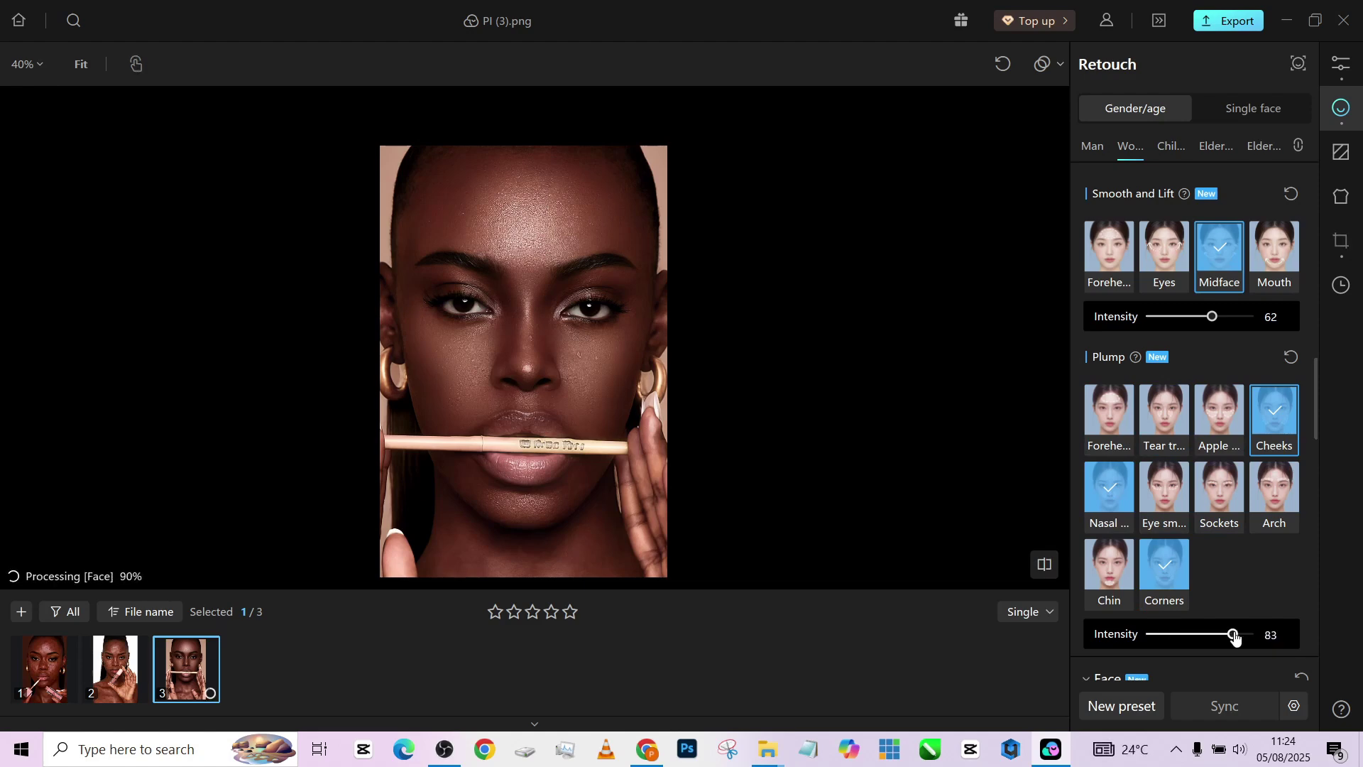
click(1149, 636)
drag(1158, 638, 1162, 637)
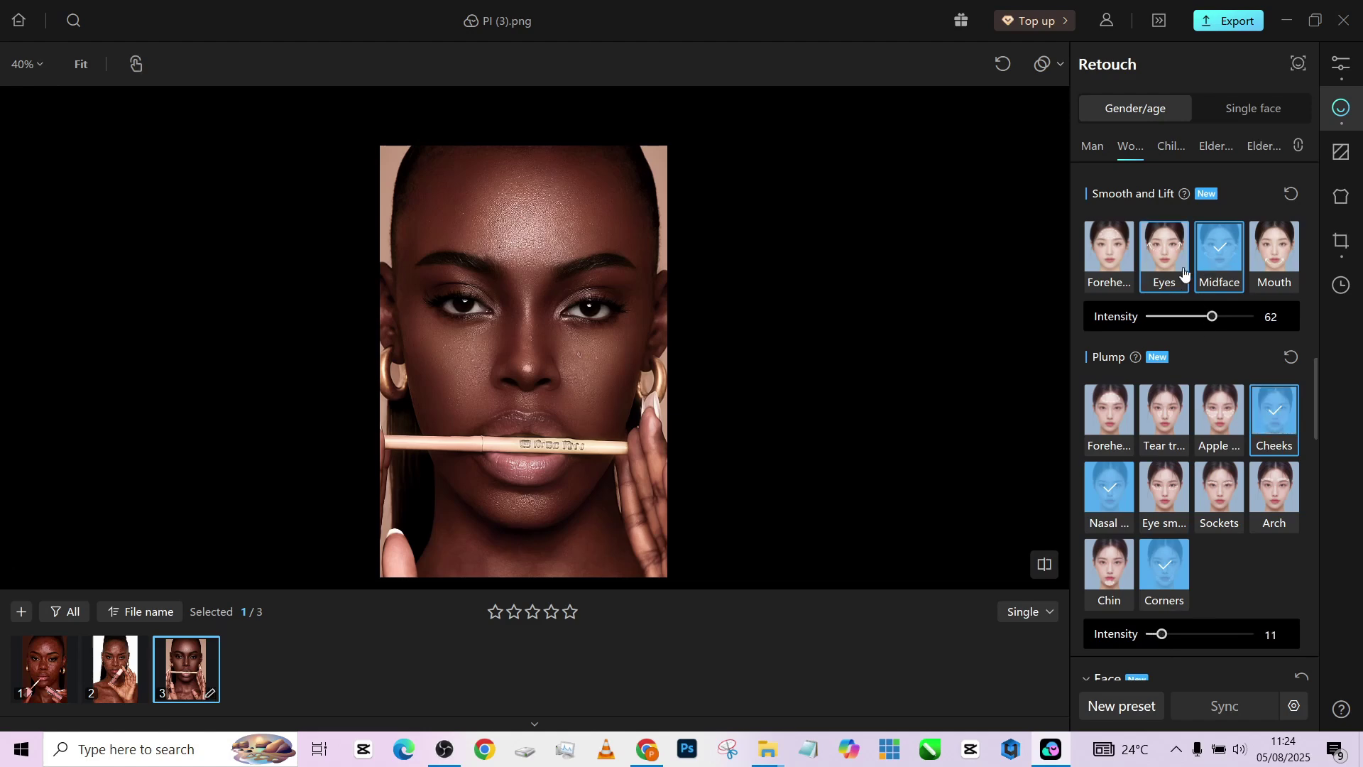
- Reduce Midface smooth and lift to 40 and compare with the original
scroll(1178, 277, up, 1)
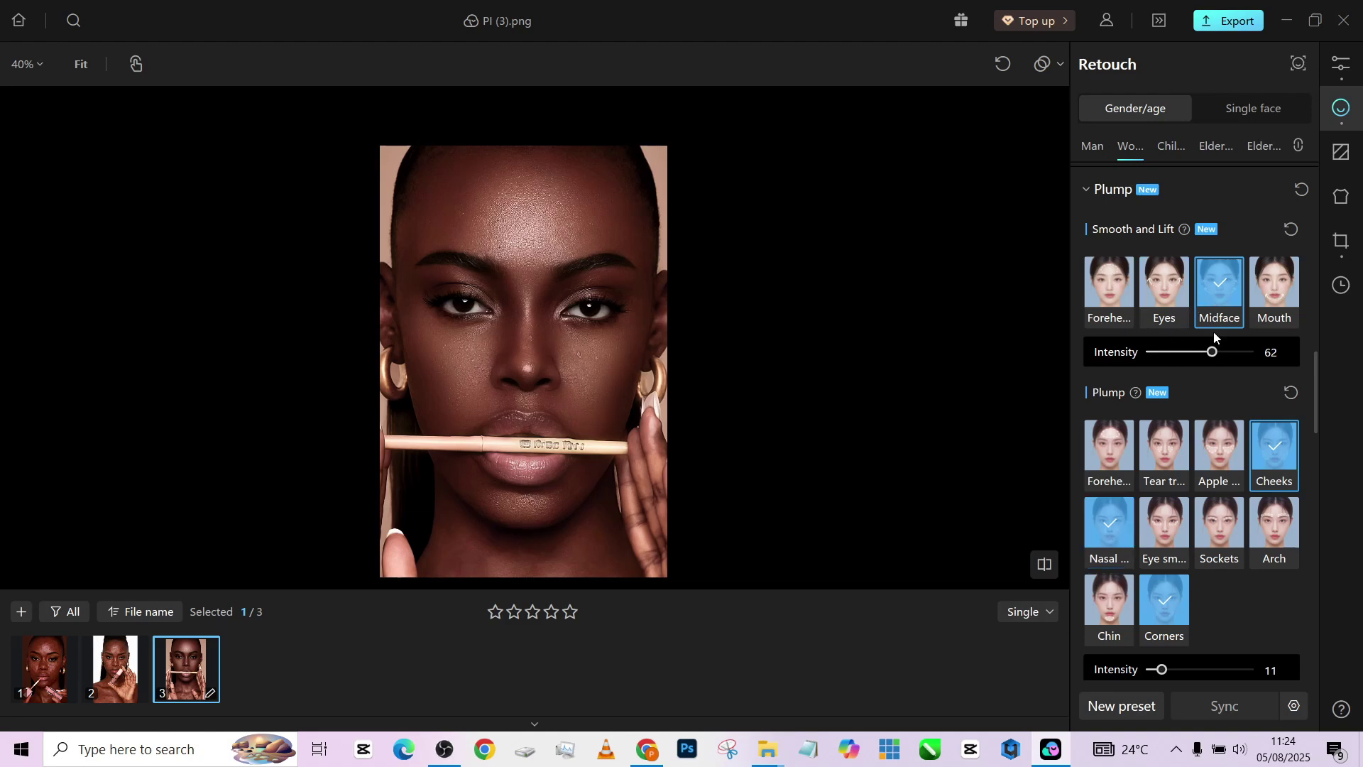
drag(1196, 360, 1191, 354)
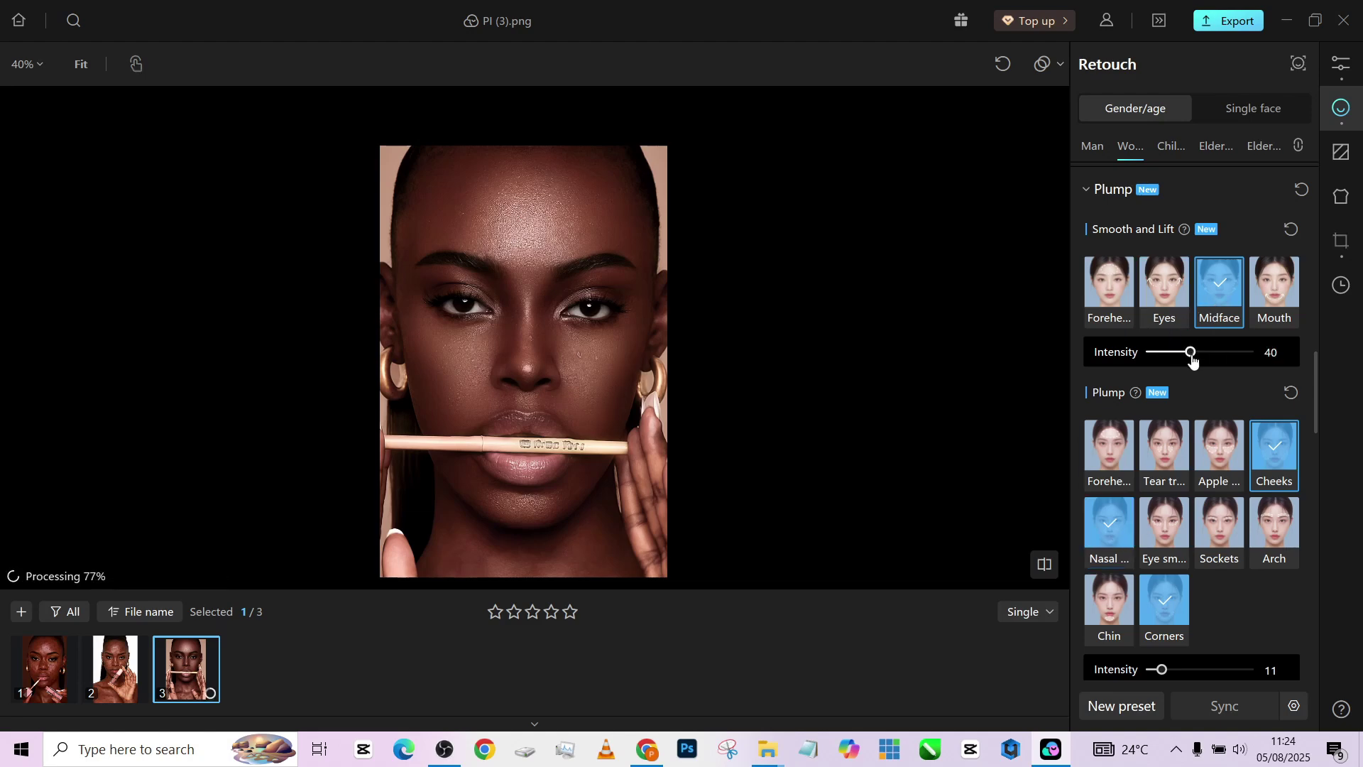
drag(609, 339, 625, 302)
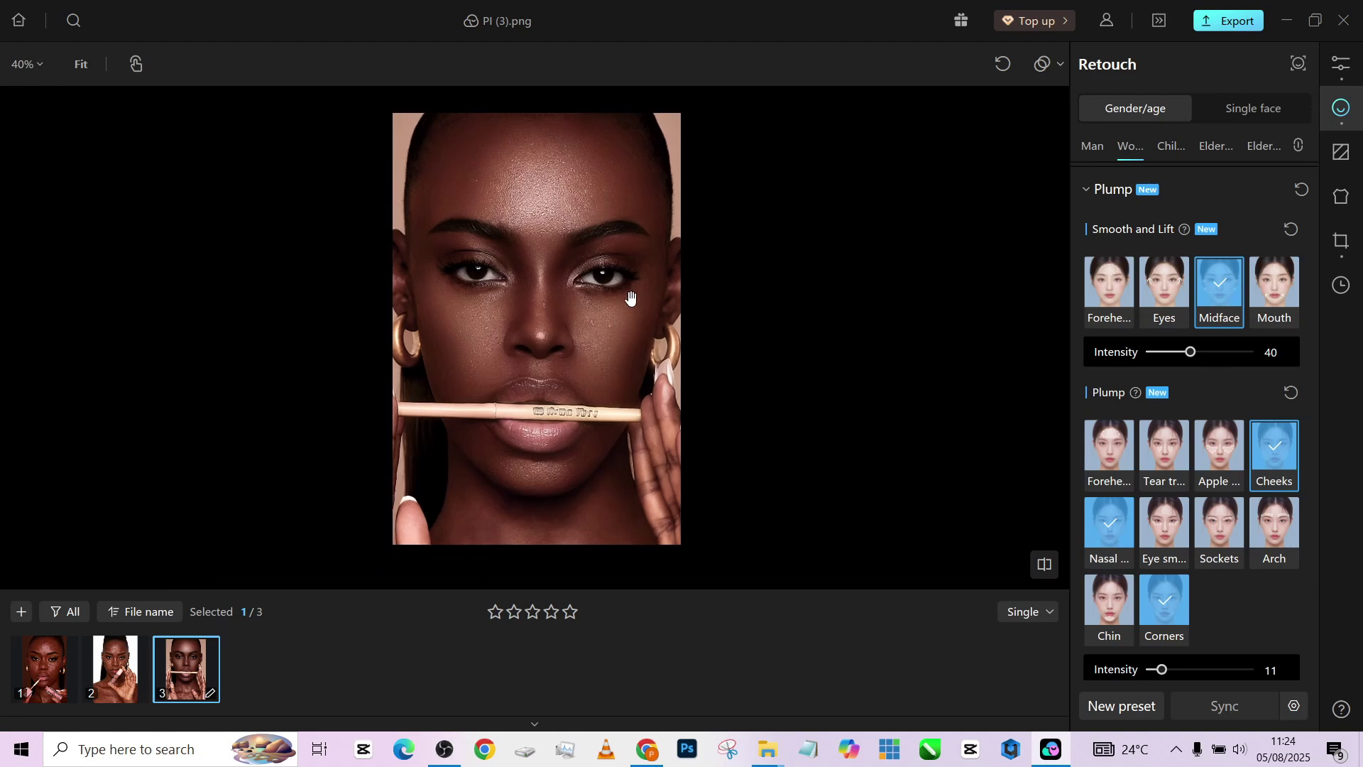
click(611, 322)
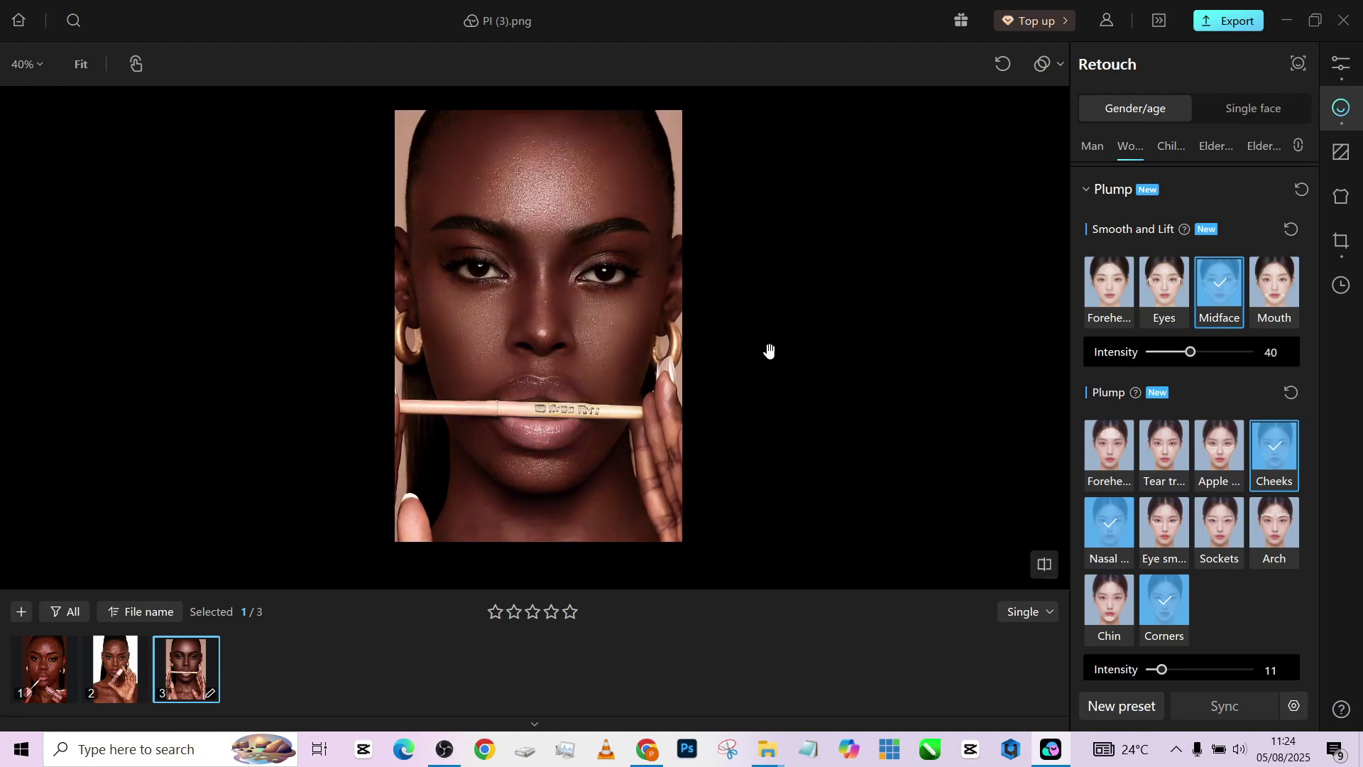
- Apply the Model body type and lower its intensity to 18
scroll(1262, 456, down, 6)
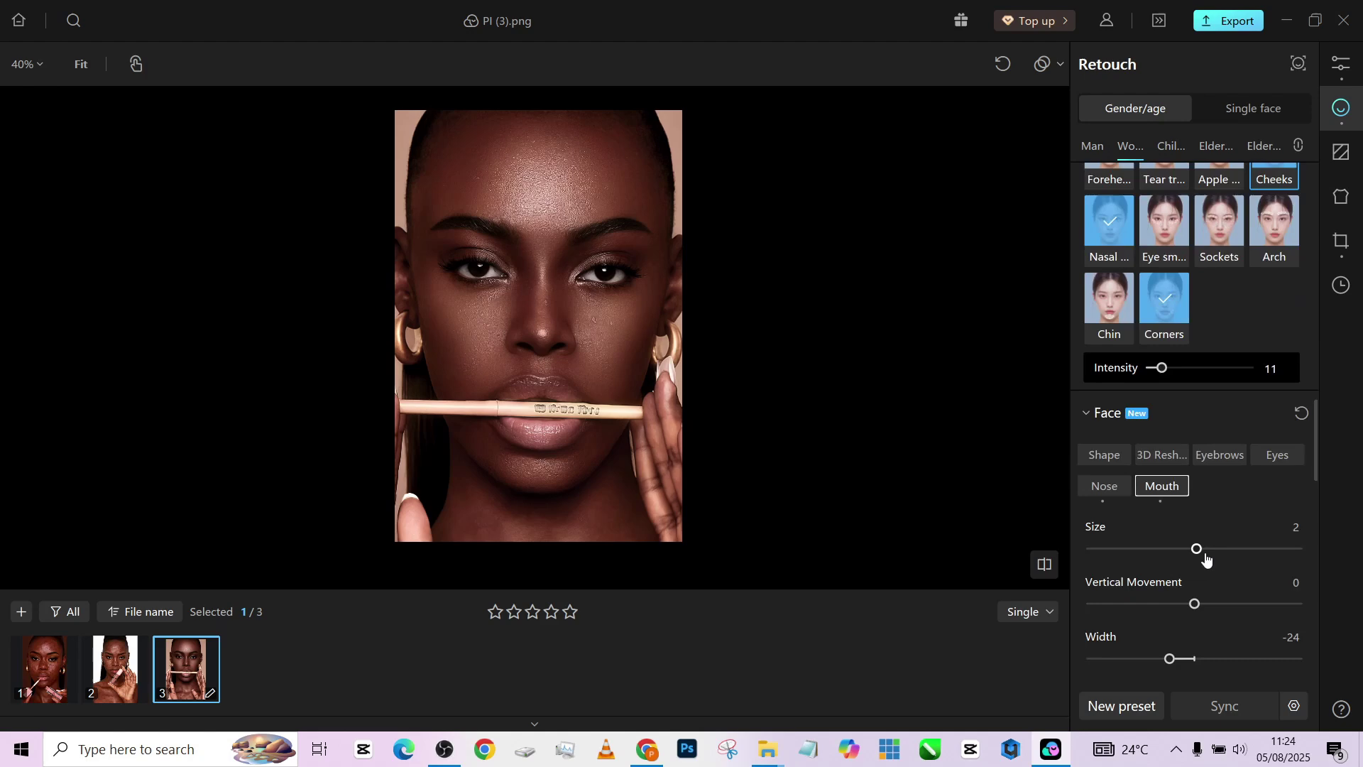
scroll(1209, 568, down, 10)
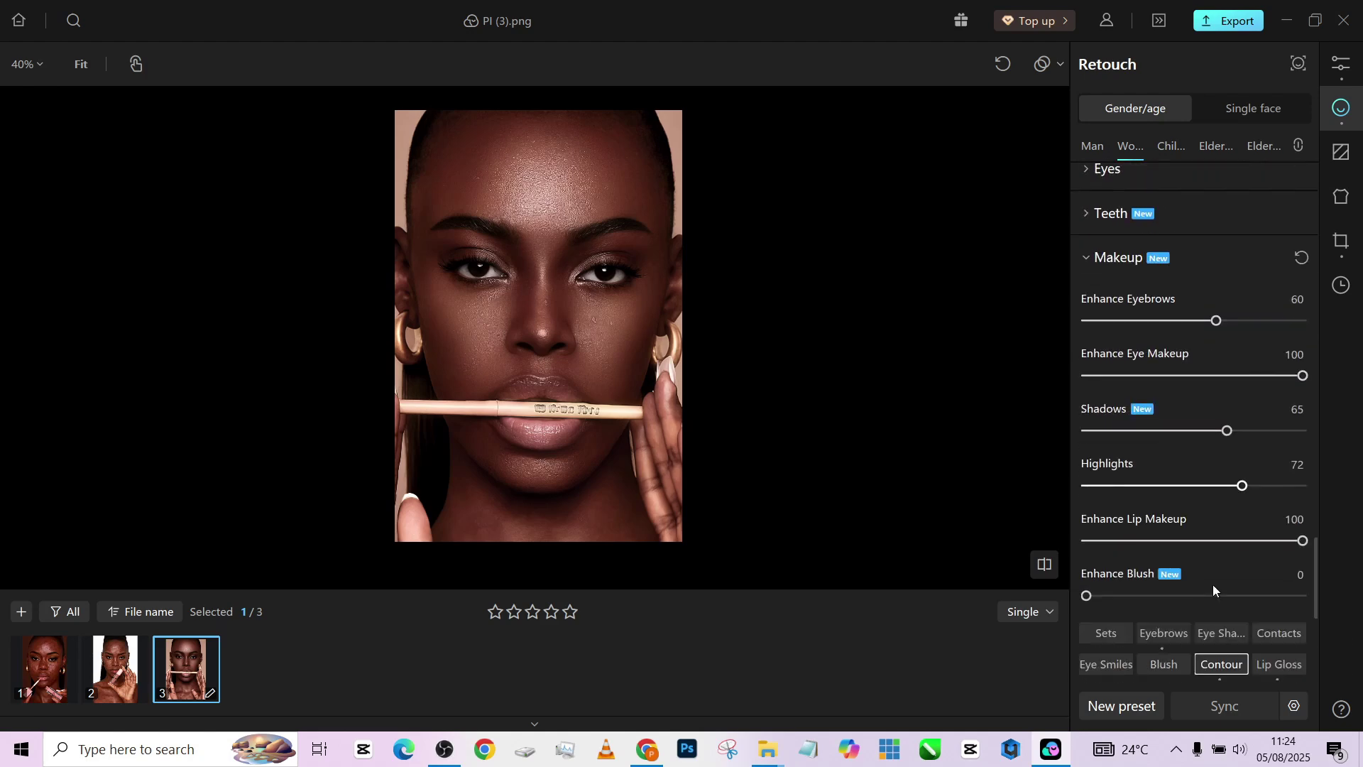
scroll(1213, 585, down, 2)
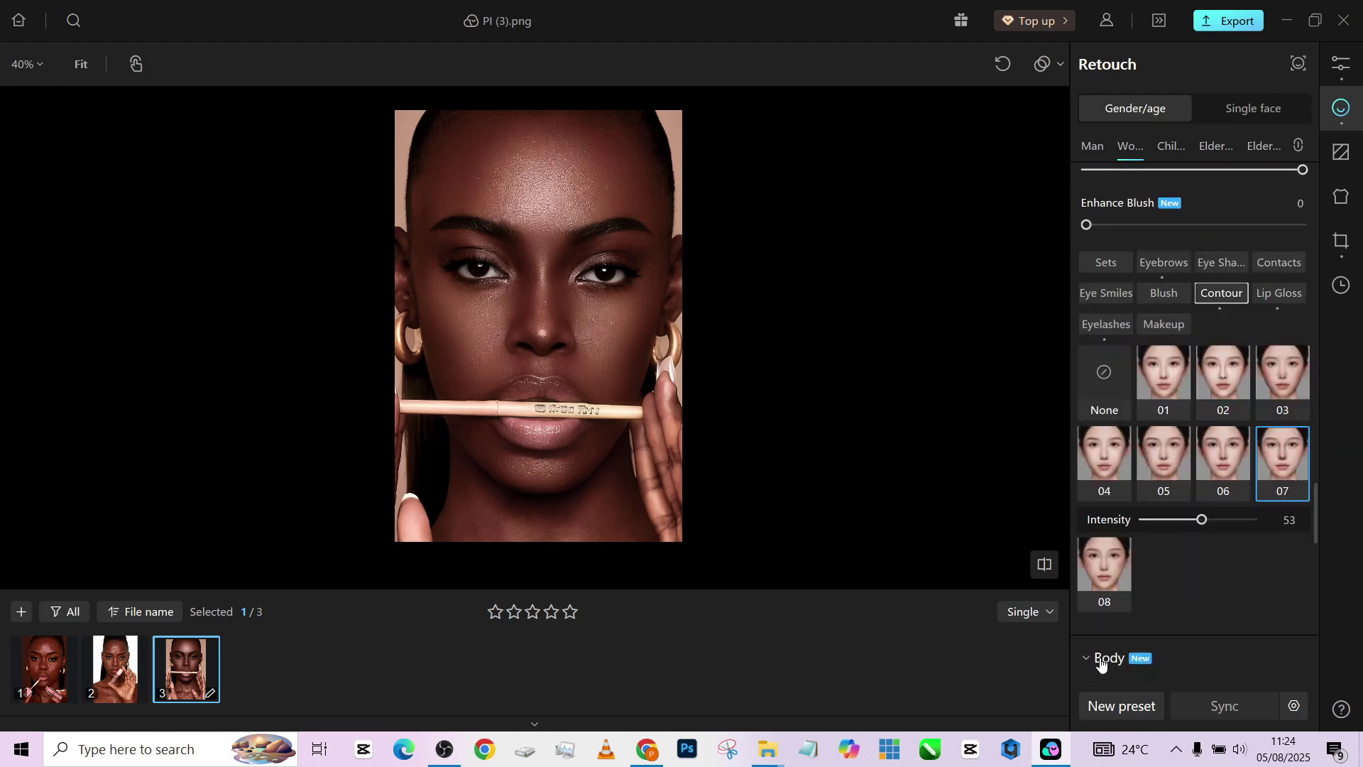
scroll(1176, 651, down, 3)
scroll(1177, 650, down, 2)
click(1227, 545)
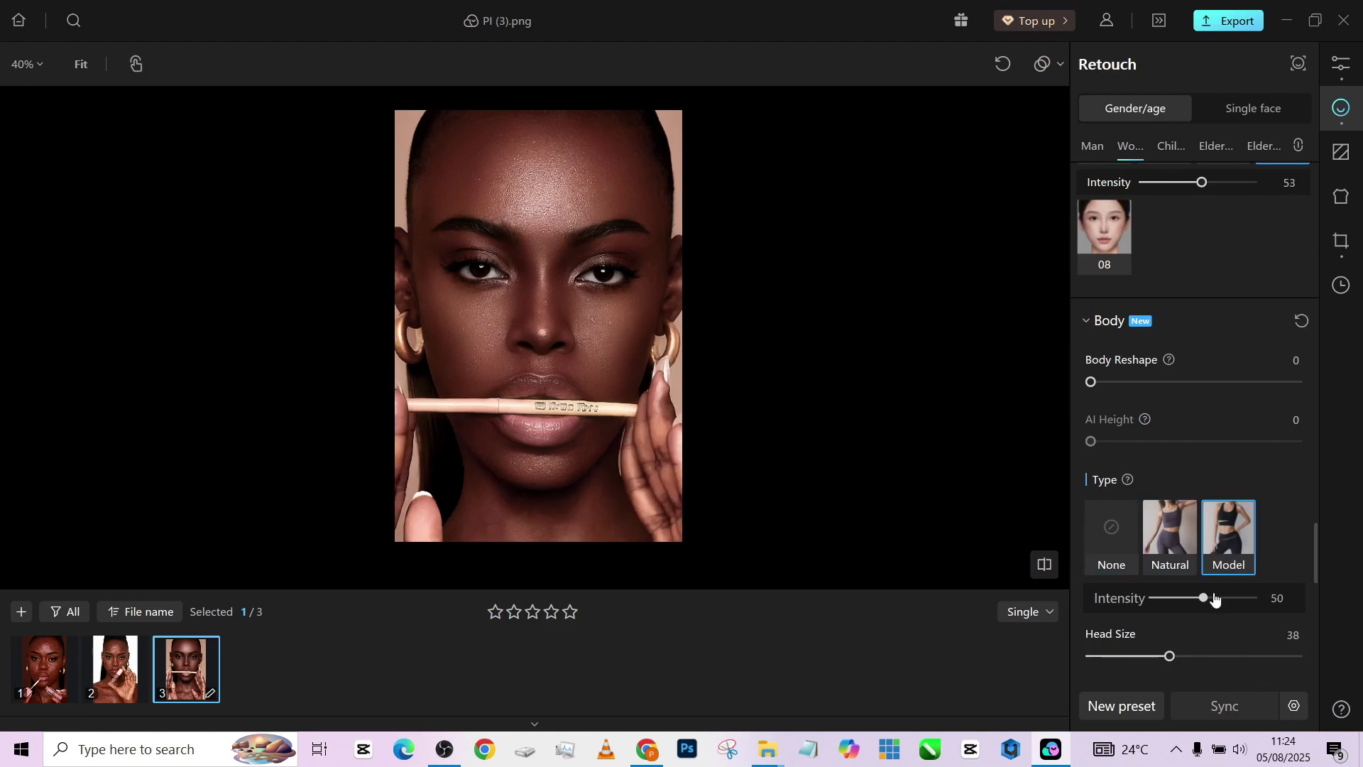
click(1171, 600)
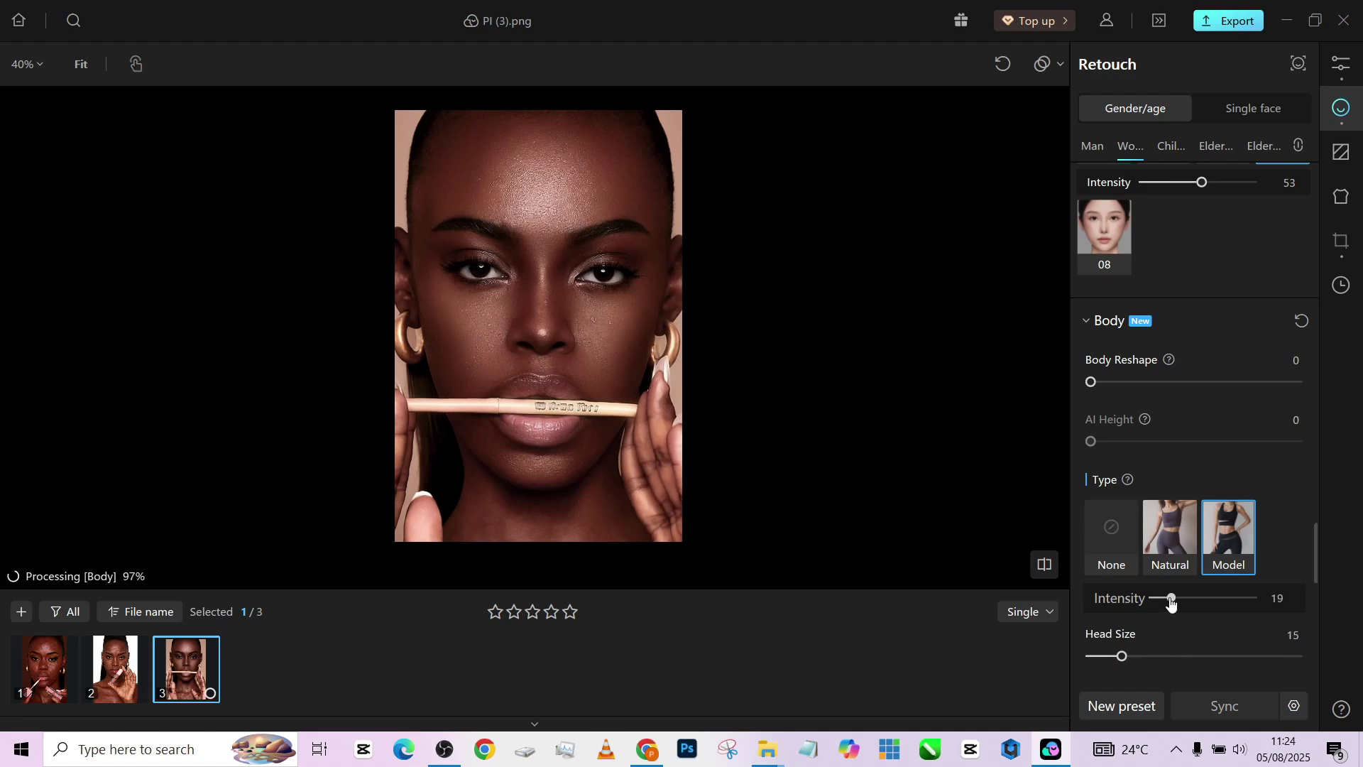
click(1171, 600)
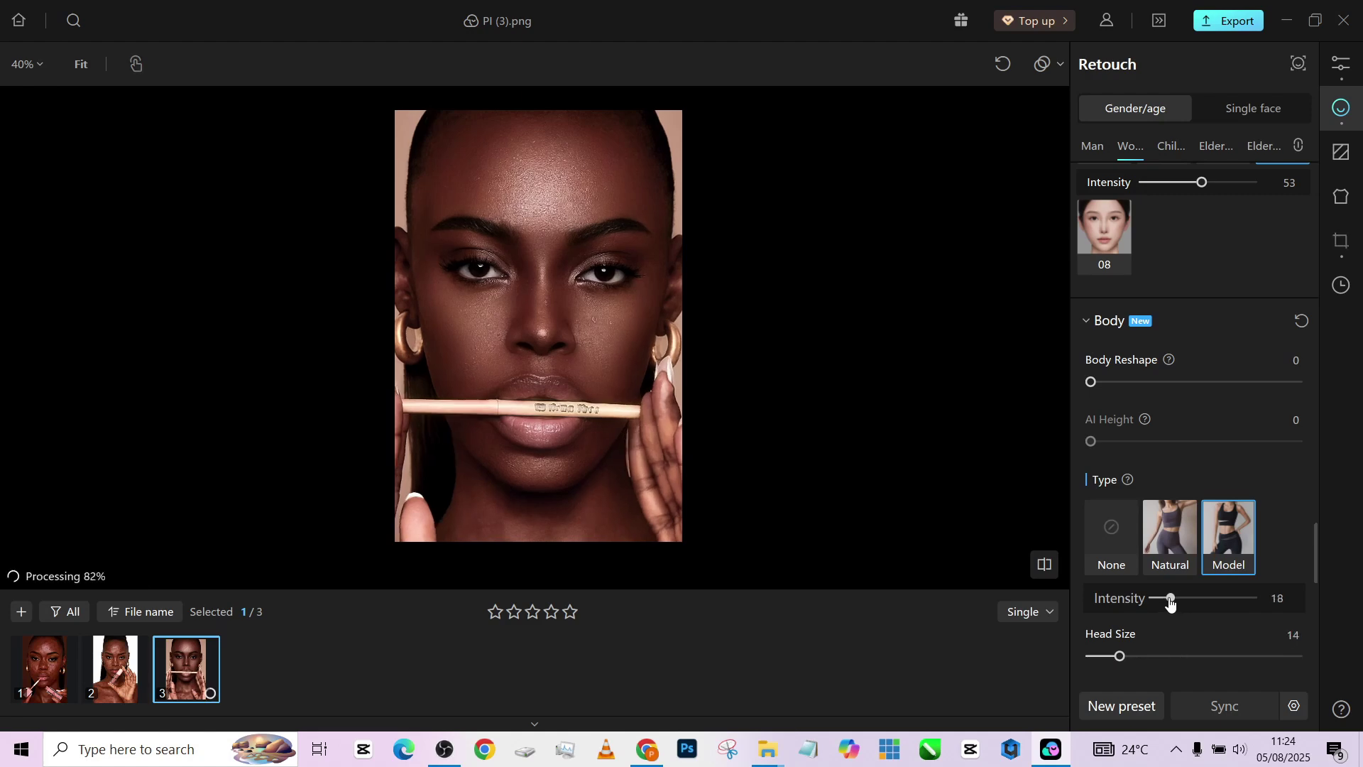
scroll(1230, 420, up, 10)
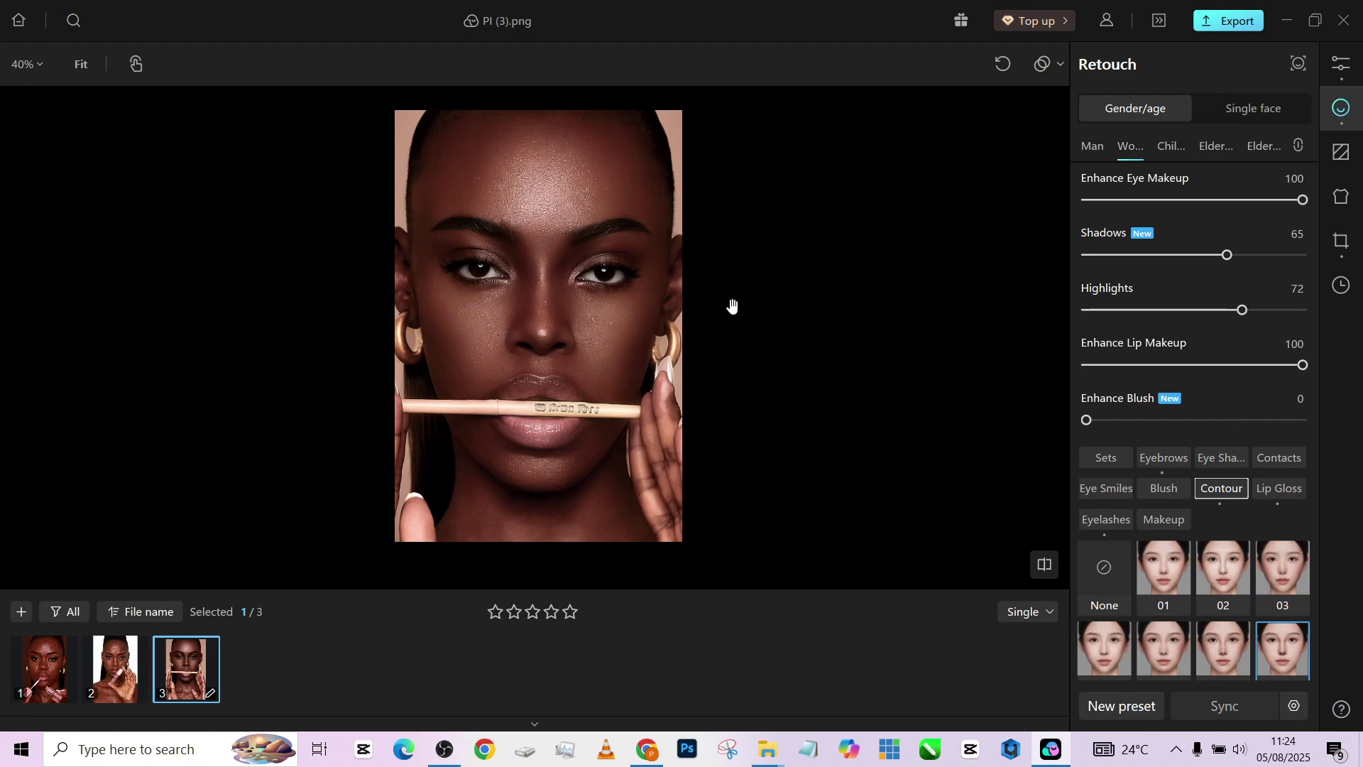
- Apply Contacts lens 01 to the woman's eyes at intensity 30
click(1275, 462)
scroll(608, 250, up, 5)
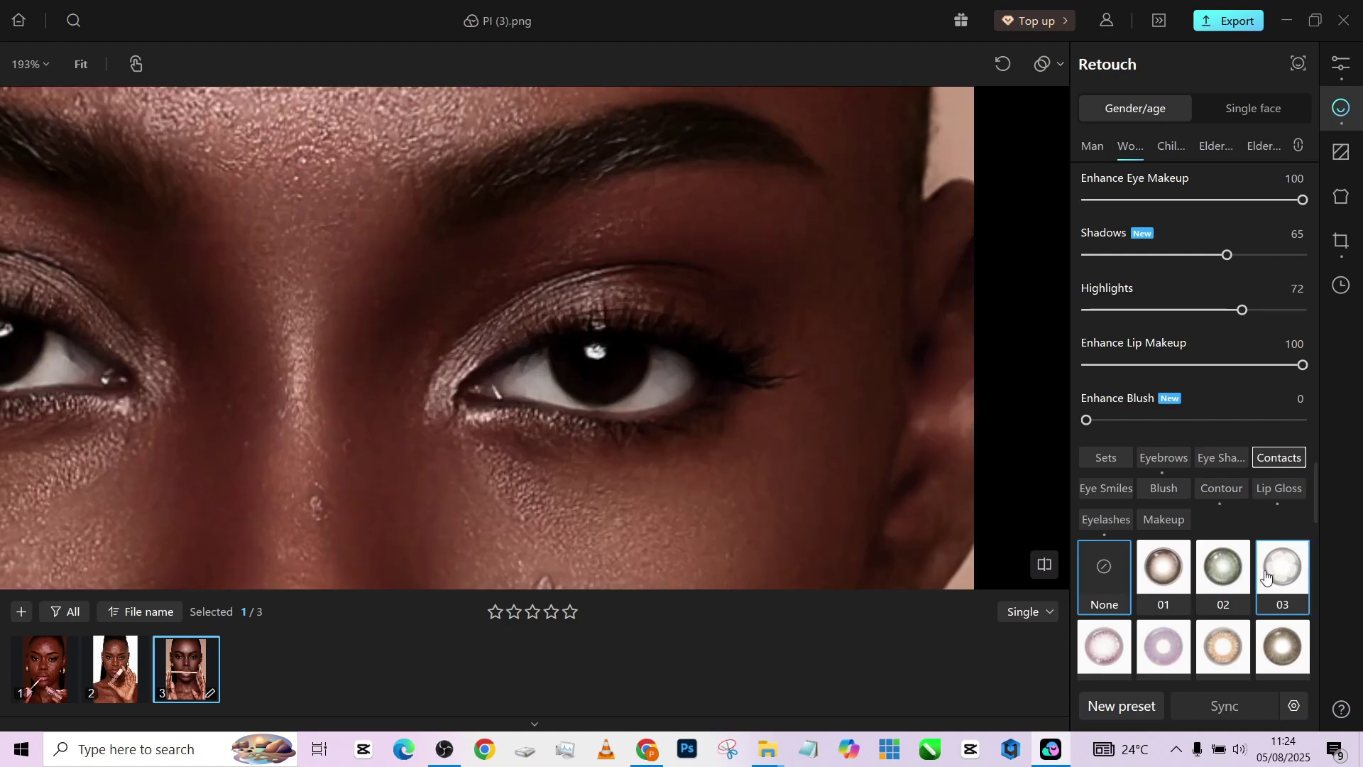
scroll(1221, 568, down, 2)
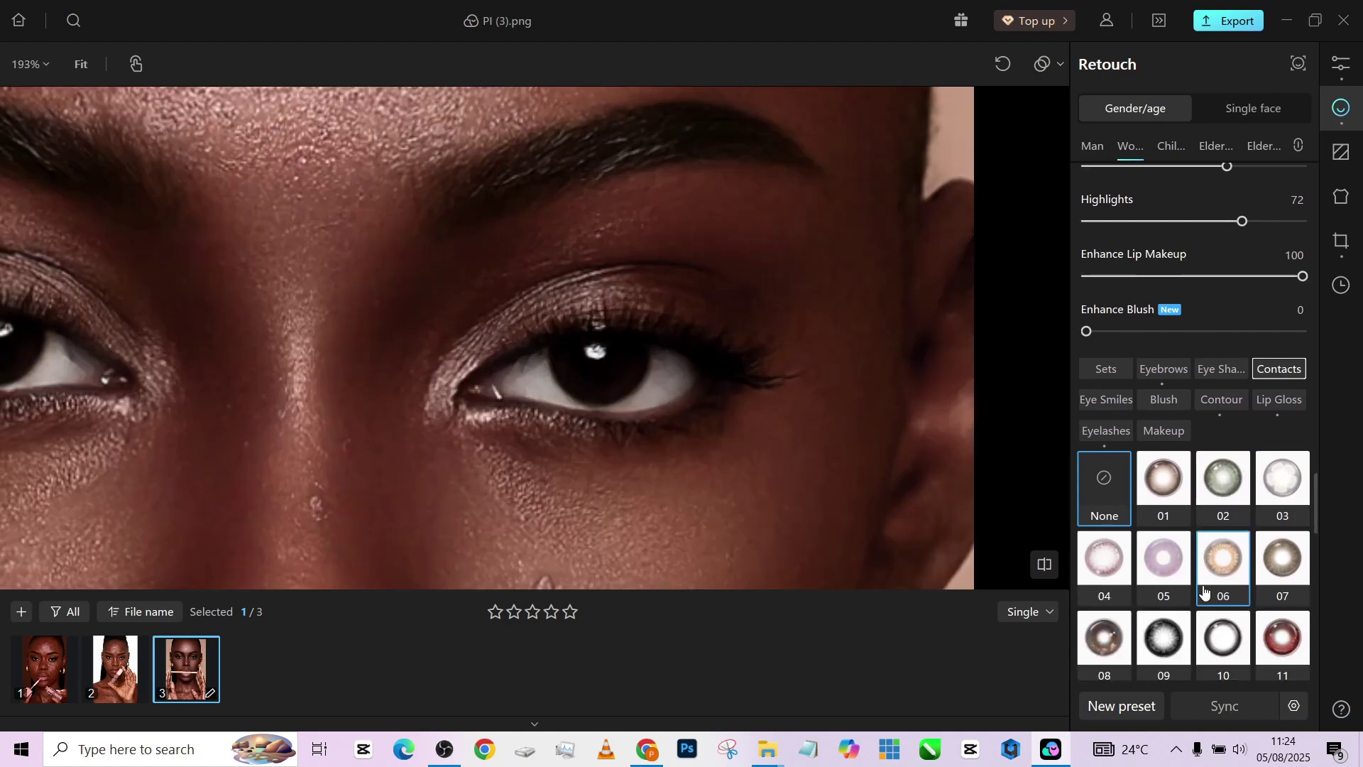
click(1169, 491)
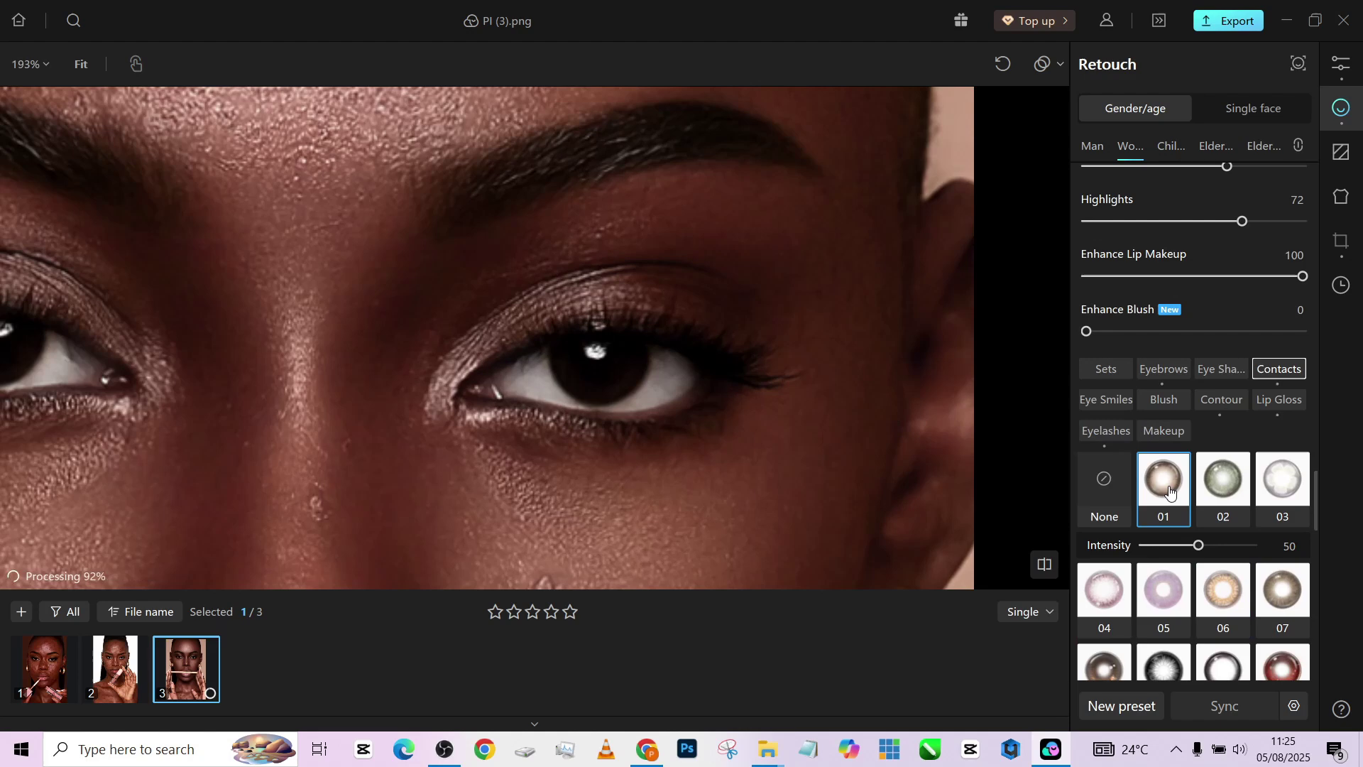
click(1176, 547)
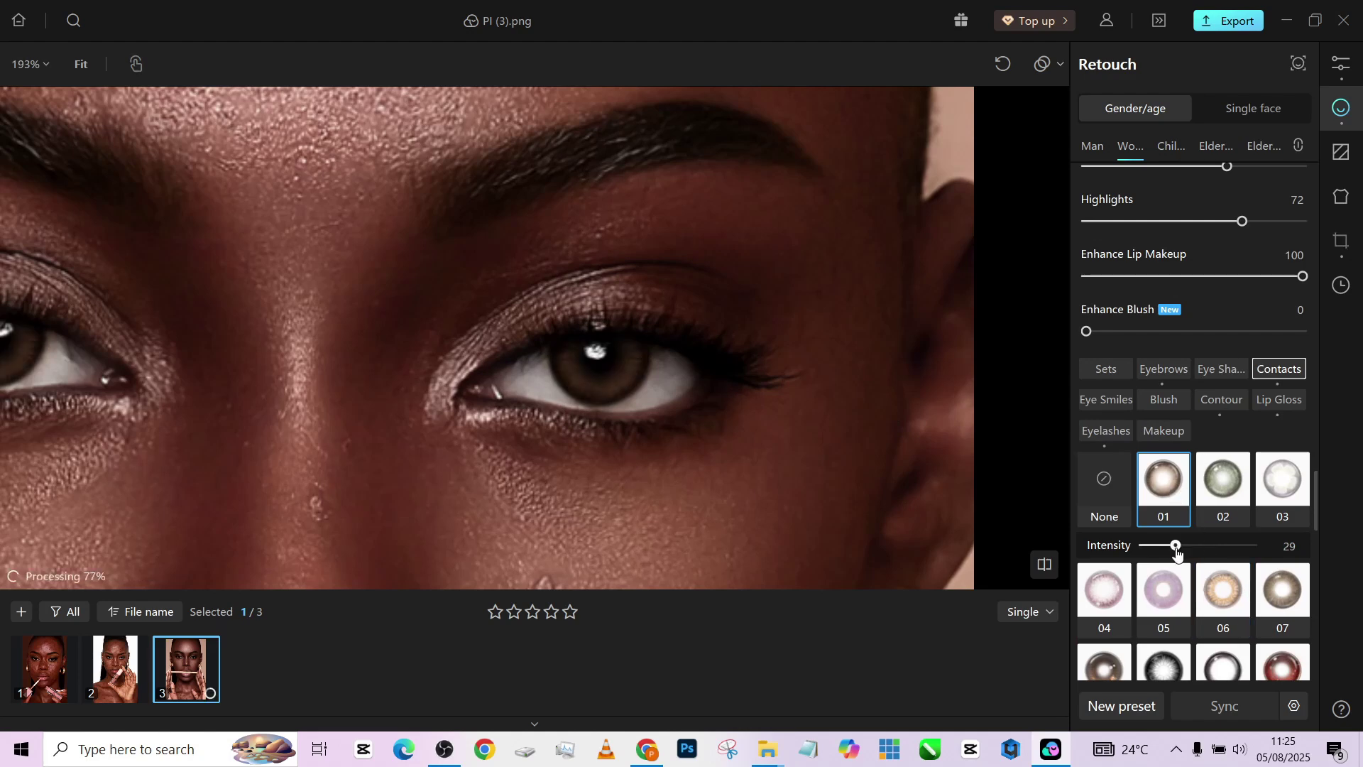
drag(1176, 547, 1178, 547)
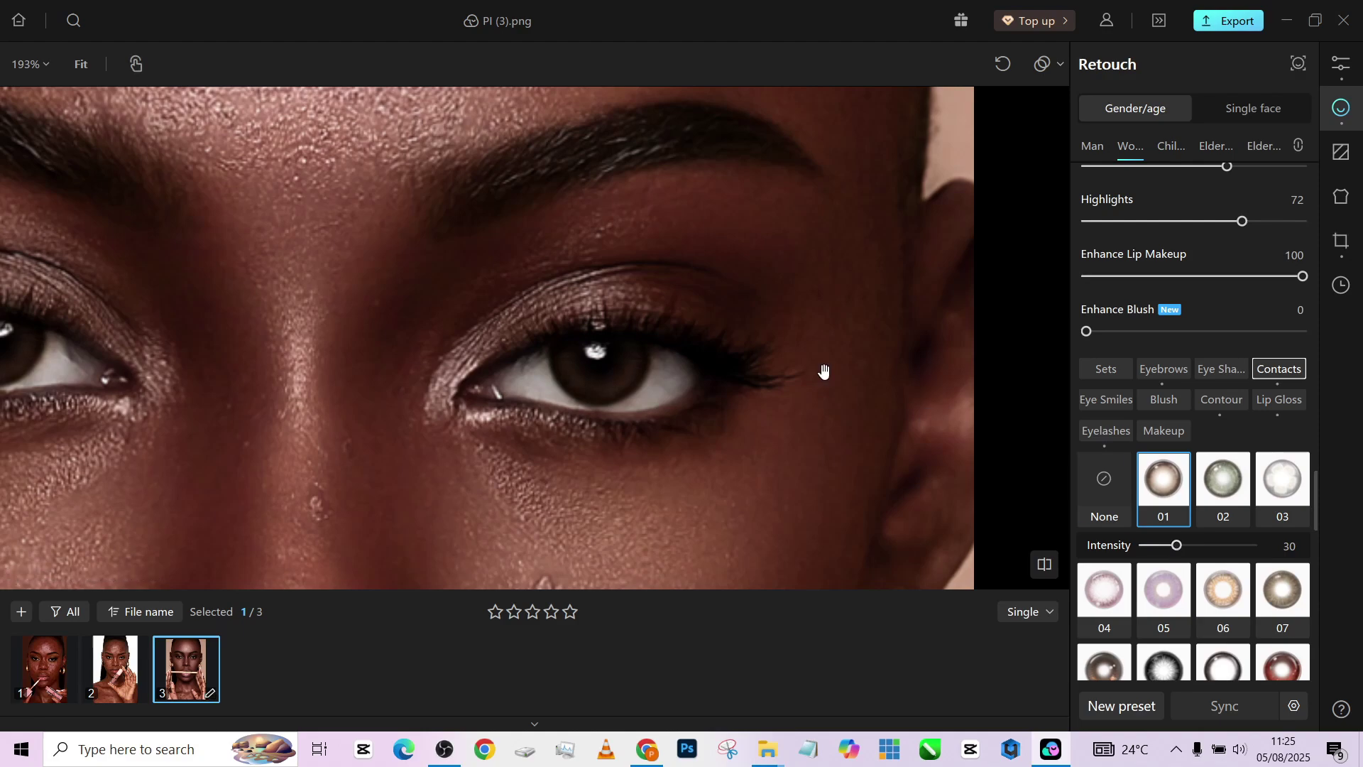
scroll(823, 371, down, 5)
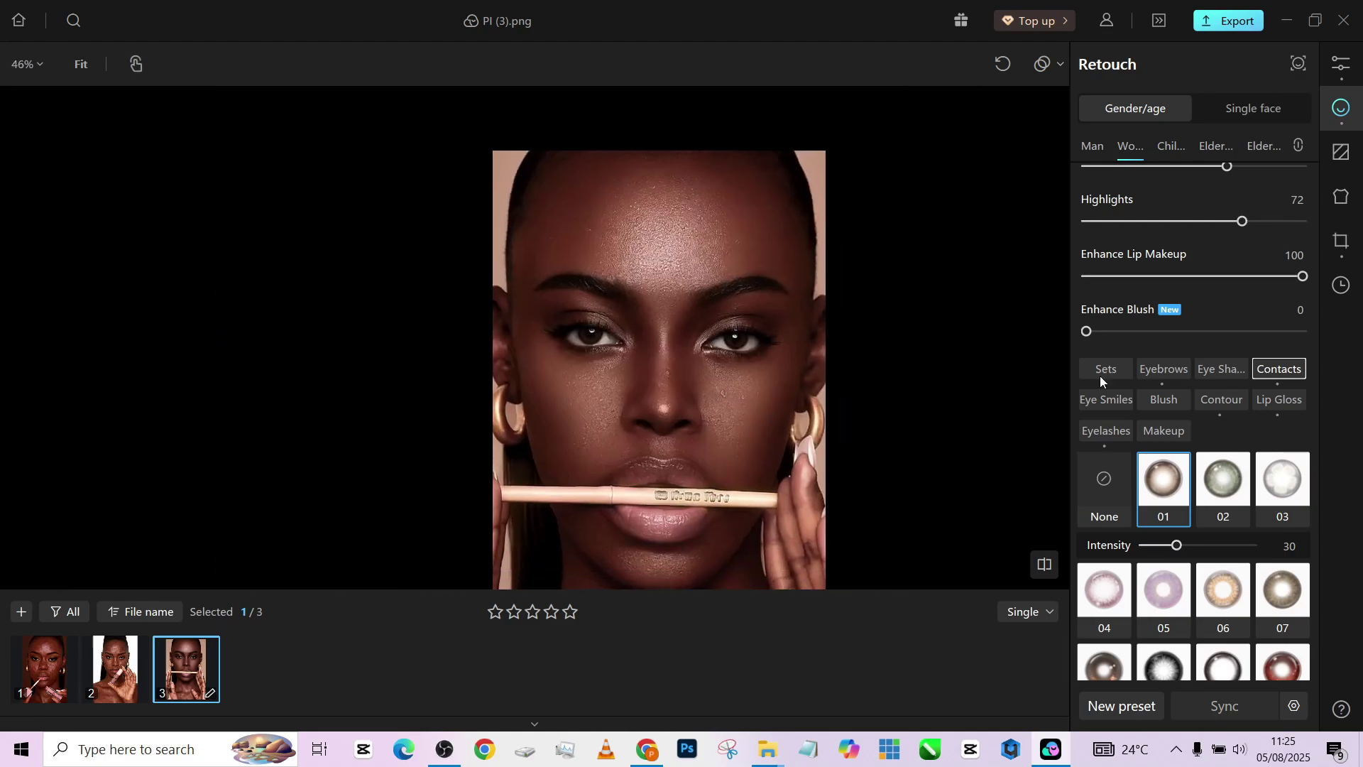
- In Face 3D Reshape, try a vertical movement of -45, then undo it back to 0
scroll(1101, 376, up, 10)
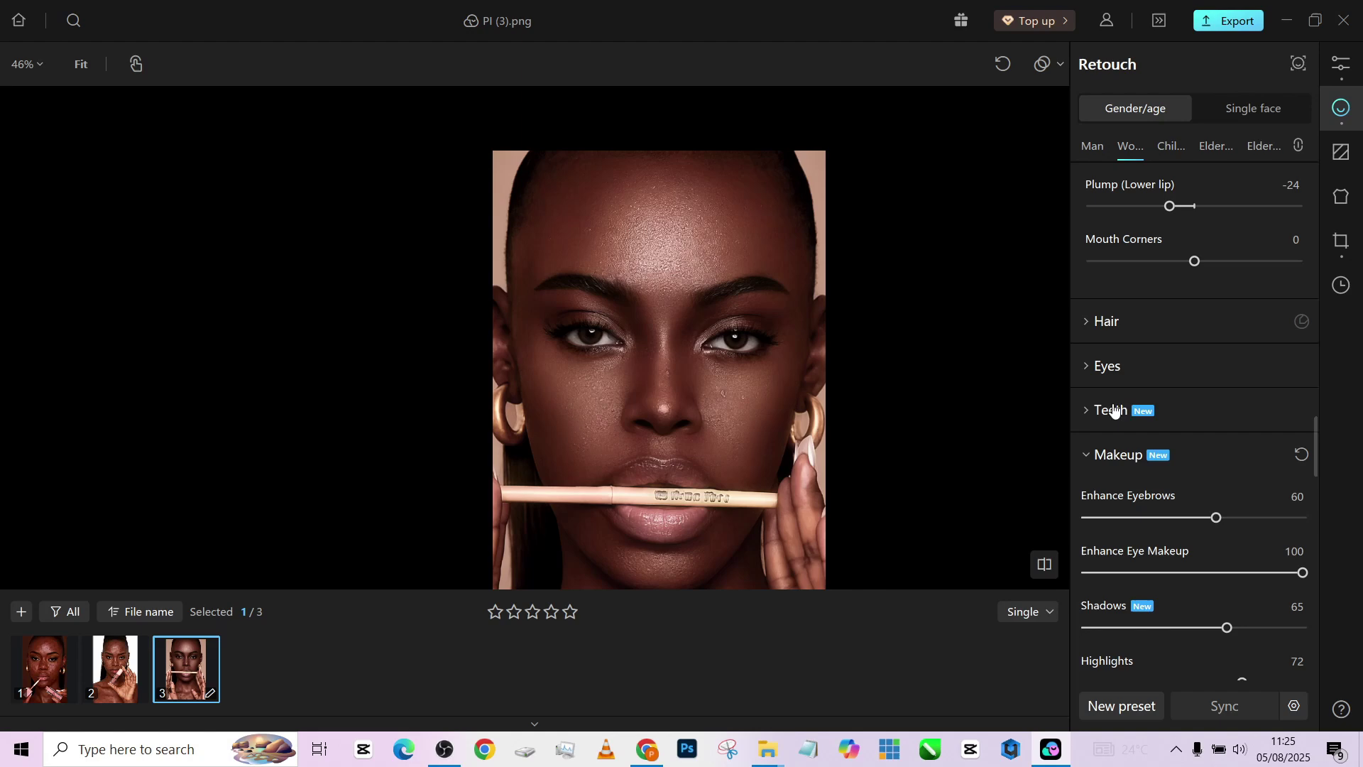
scroll(1141, 402, up, 7)
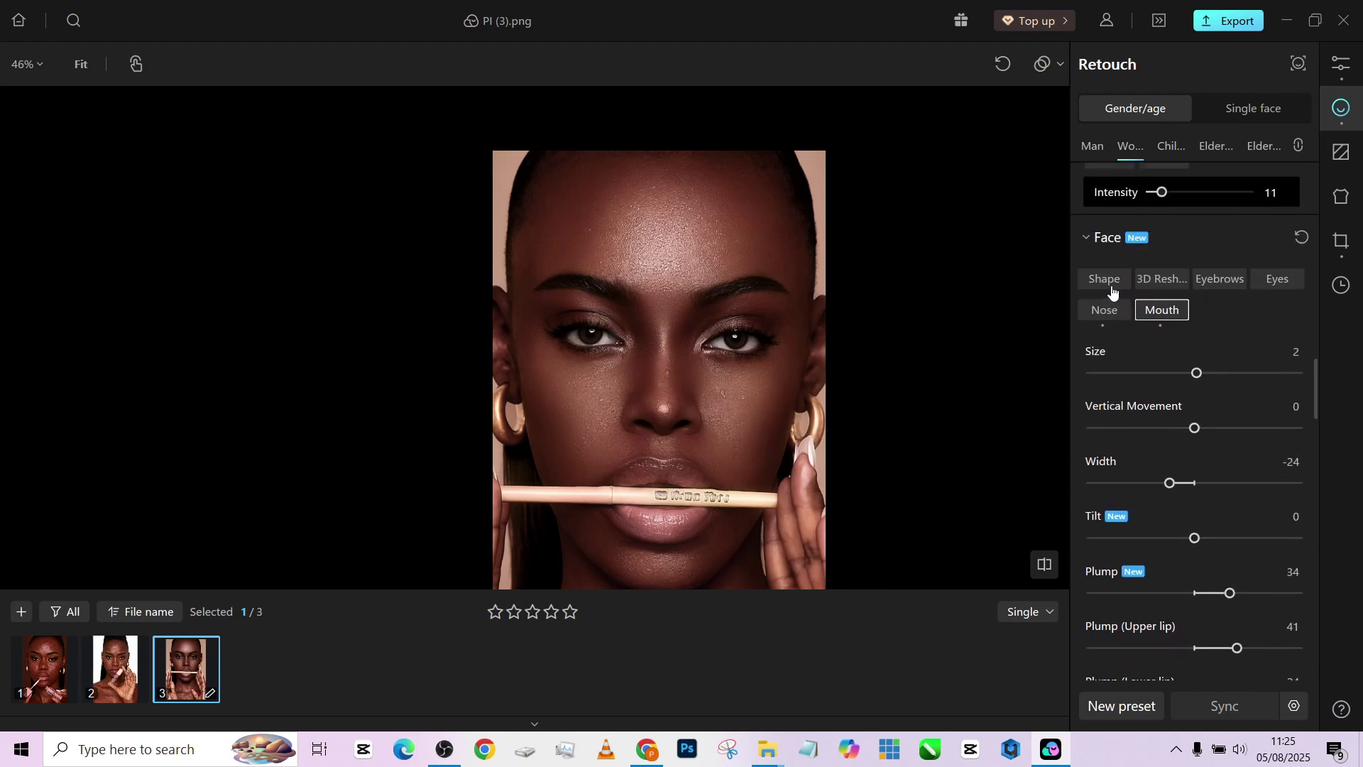
click(1160, 283)
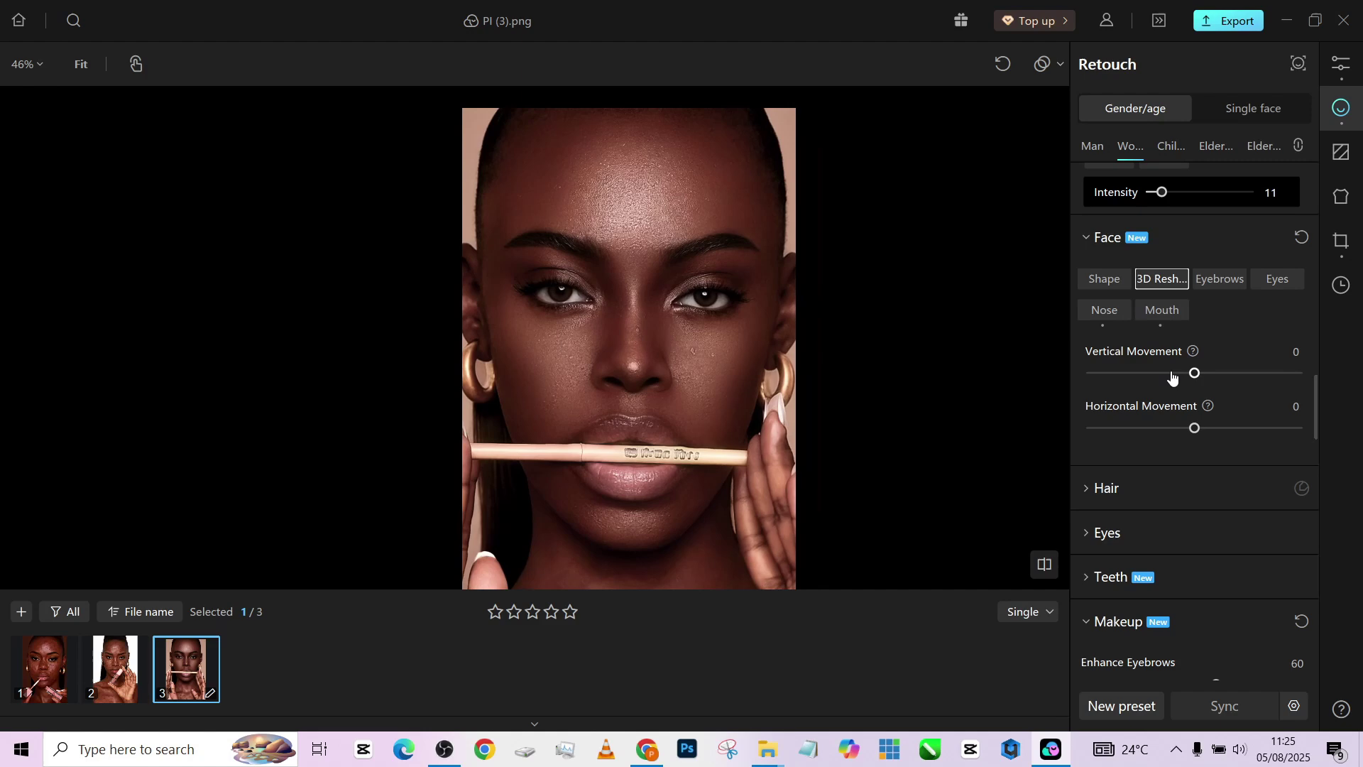
drag(1172, 378, 1148, 380)
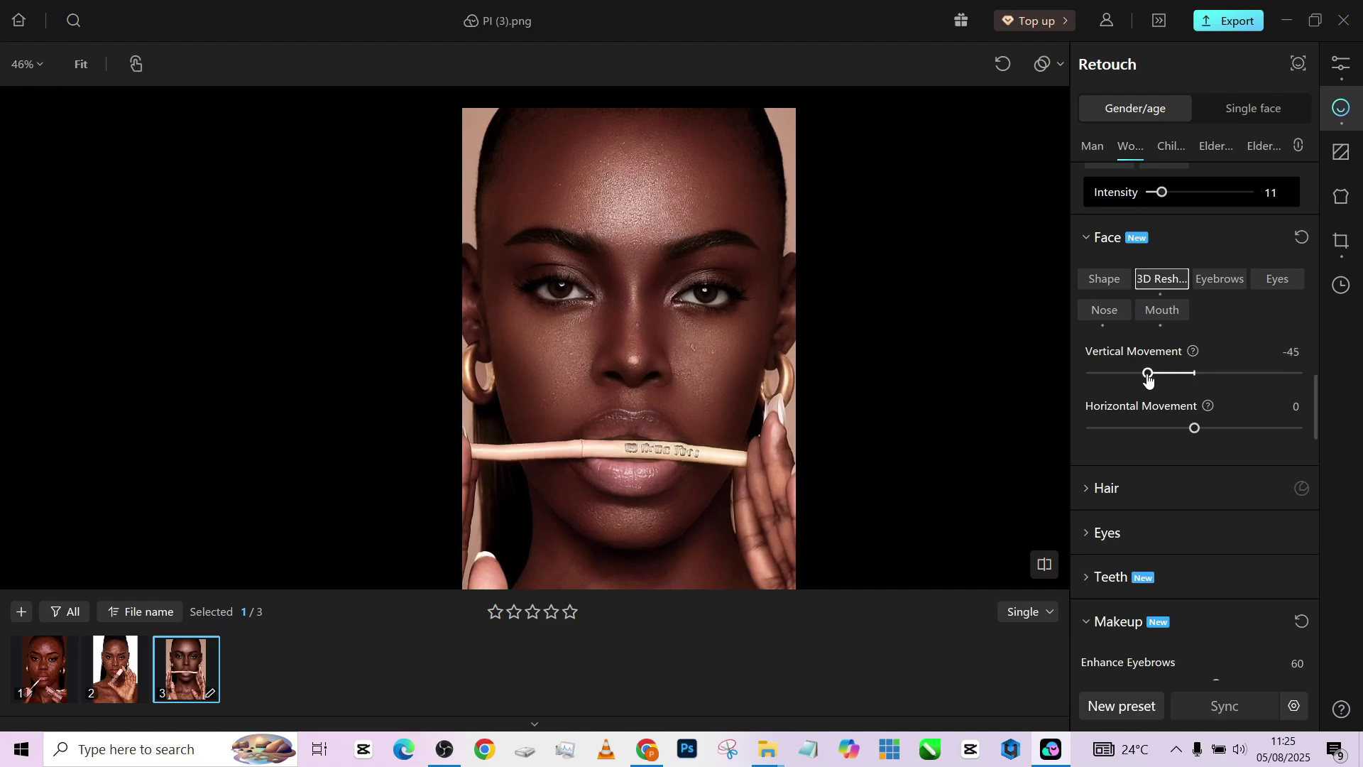
key(ctrl+z)
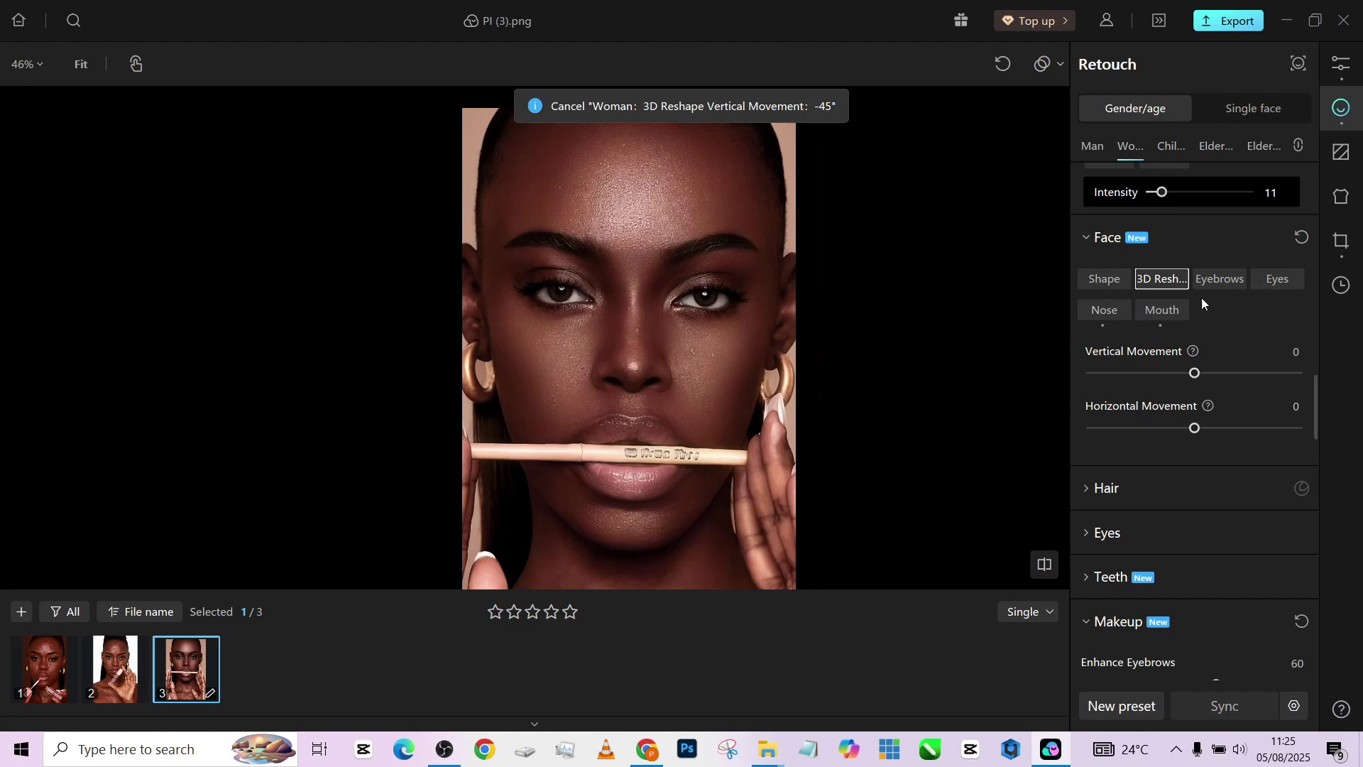
- Set the face V Shape slider to 20
click(1105, 281)
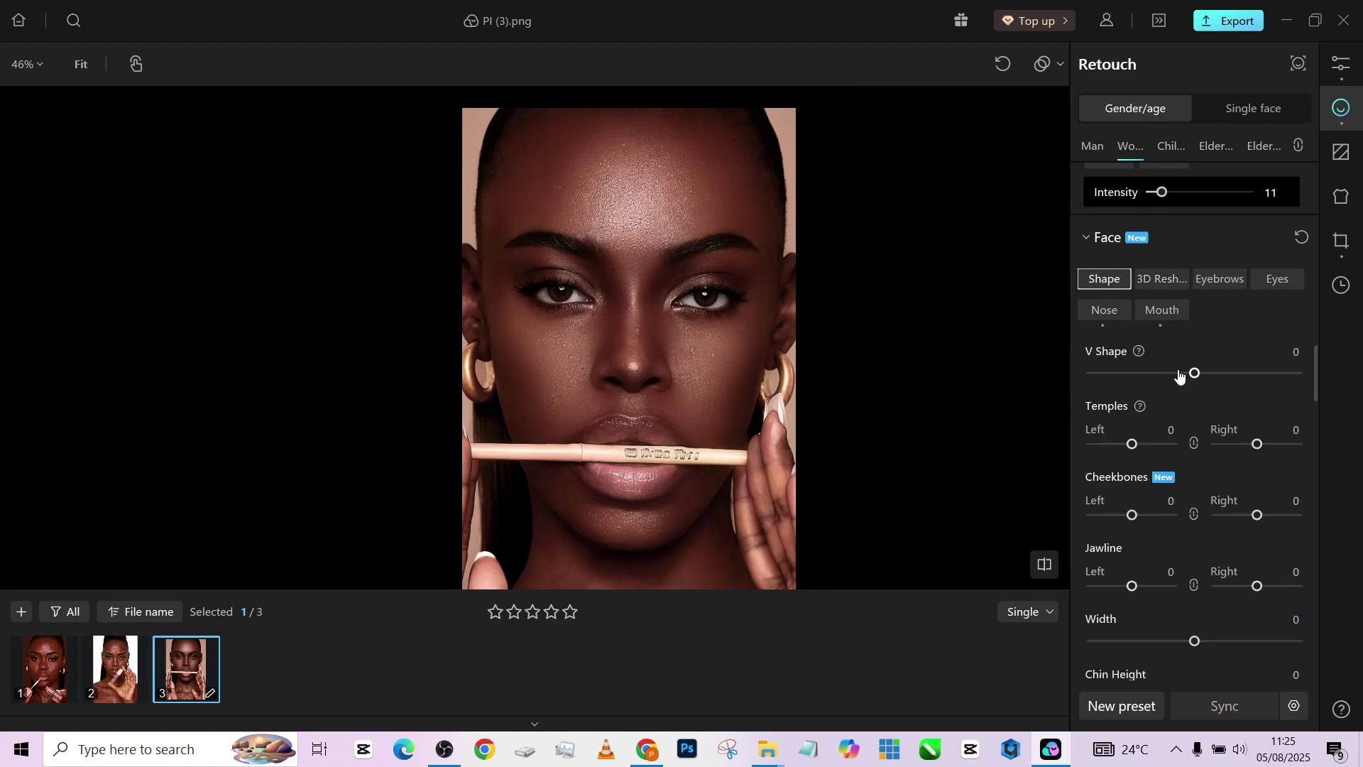
drag(1179, 376, 1205, 374)
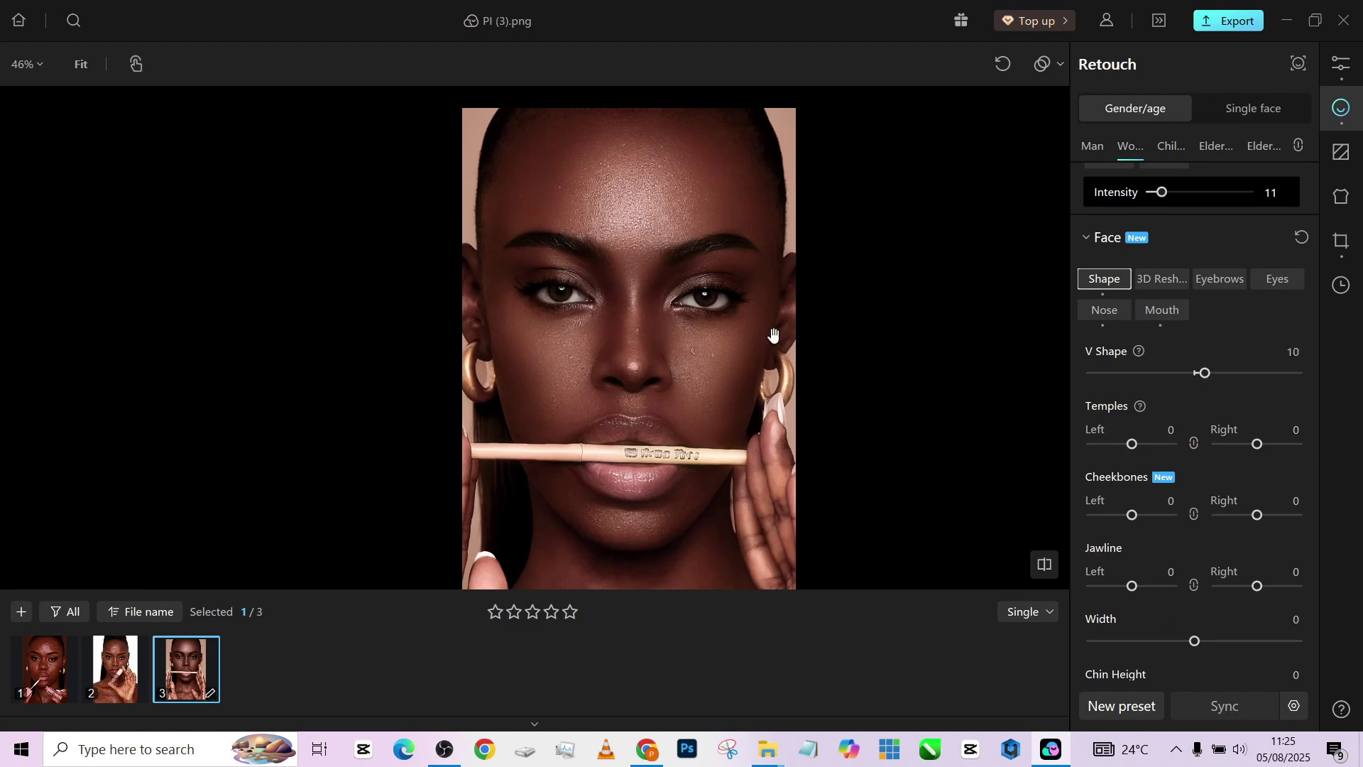
scroll(774, 335, down, 2)
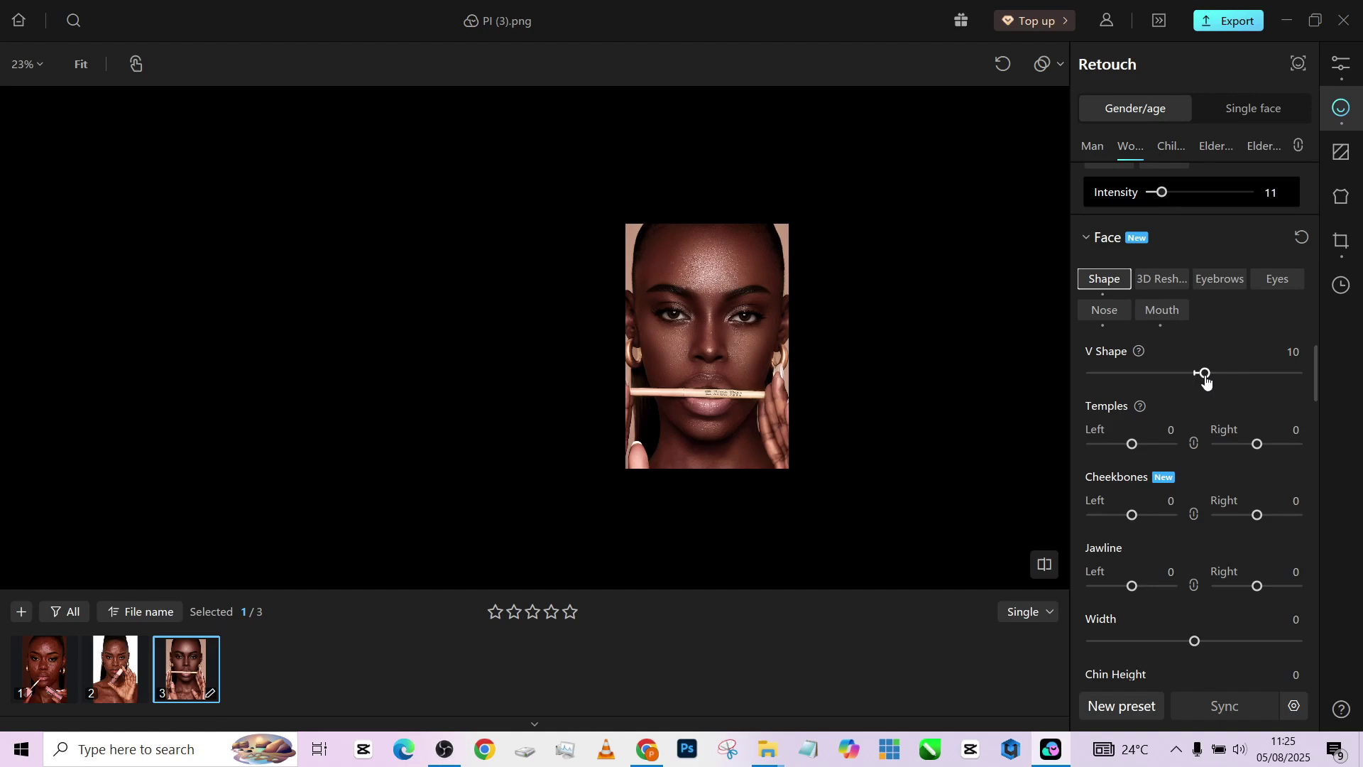
drag(1205, 381, 1216, 382)
- Reposition the photo and compare the slimmed face against the original
scroll(718, 396, up, 3)
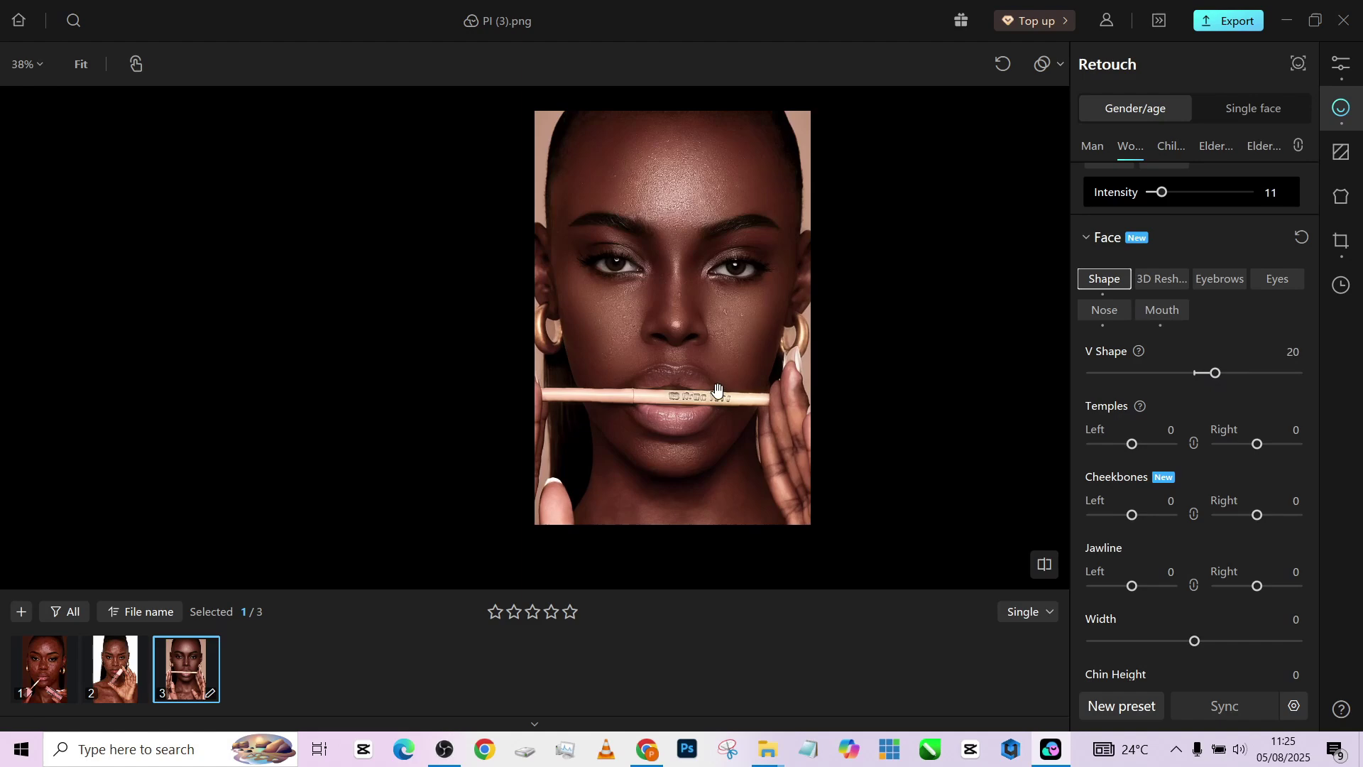
scroll(710, 389, up, 2)
scroll(681, 387, down, 2)
scroll(675, 381, up, 2)
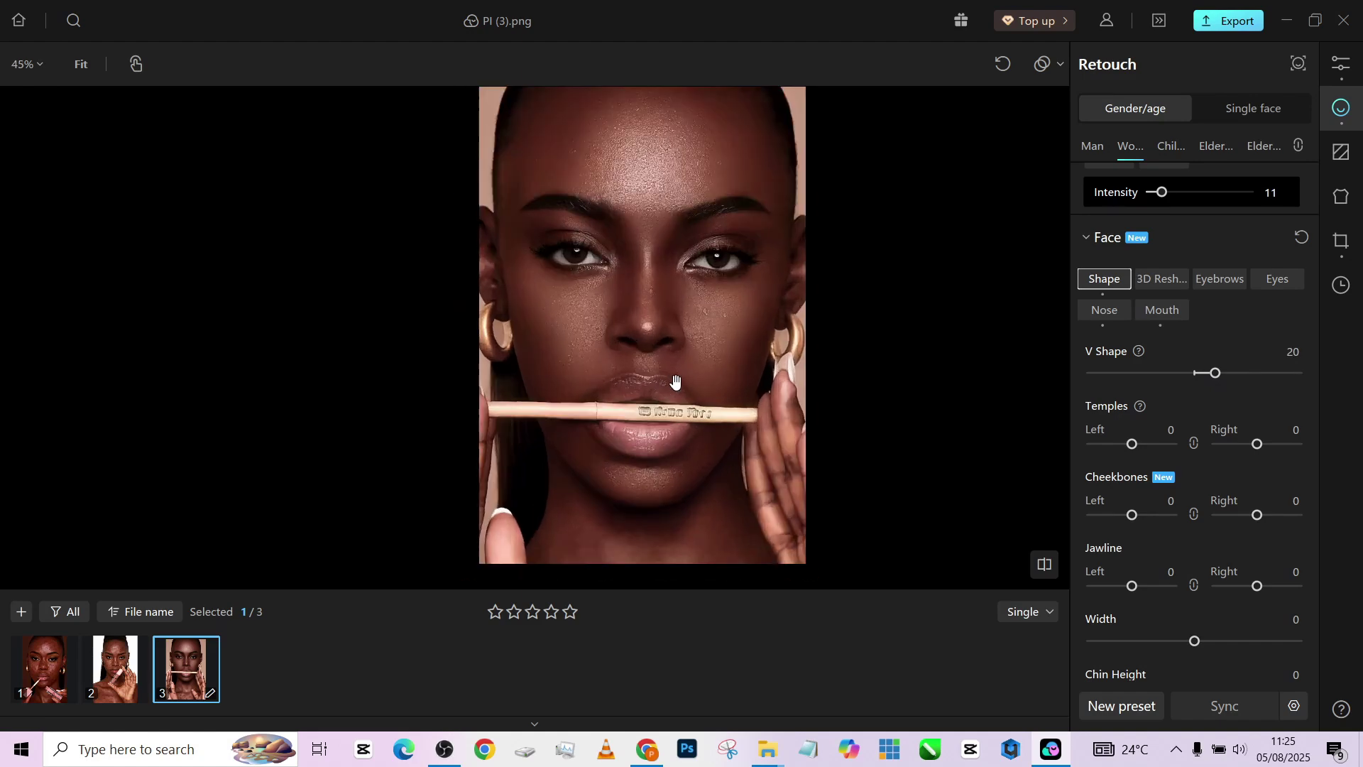
drag(675, 381, 574, 457)
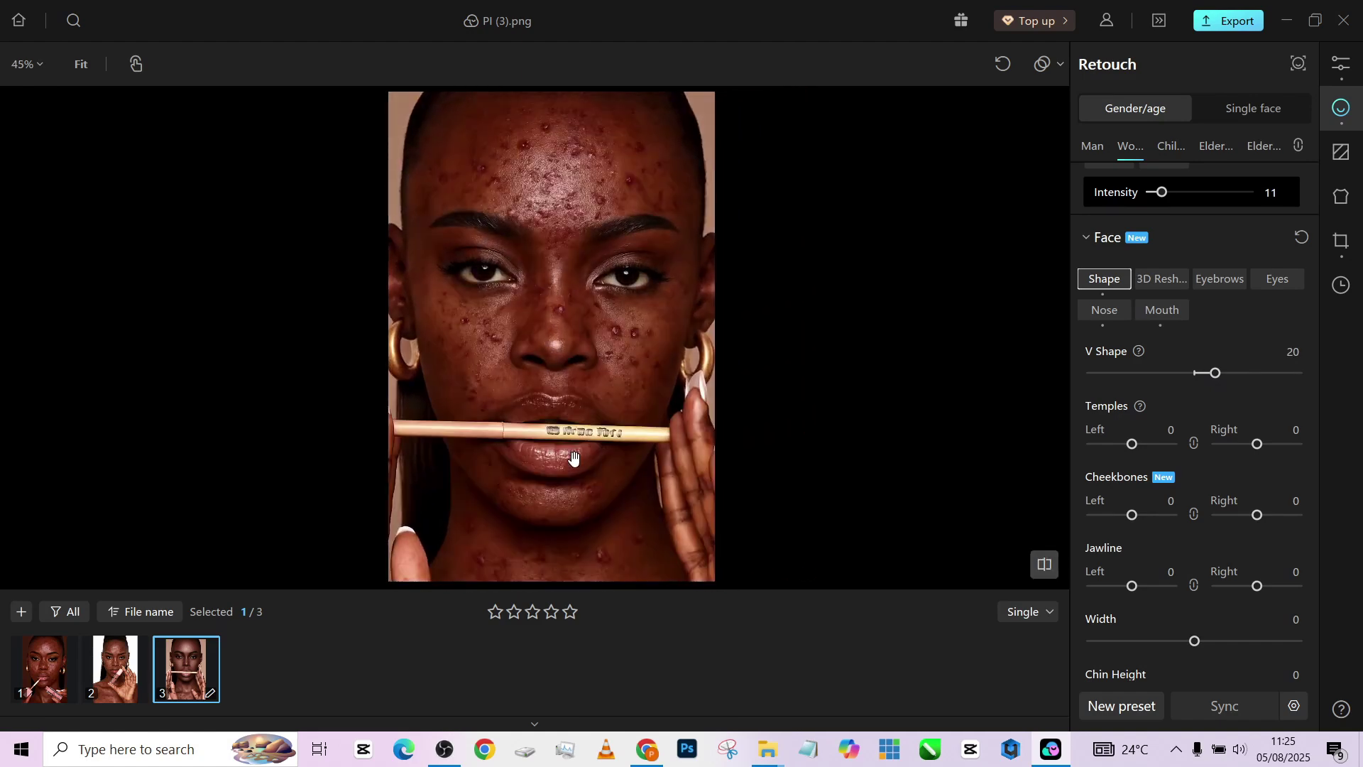
drag(642, 484, 653, 433)
click(654, 433)
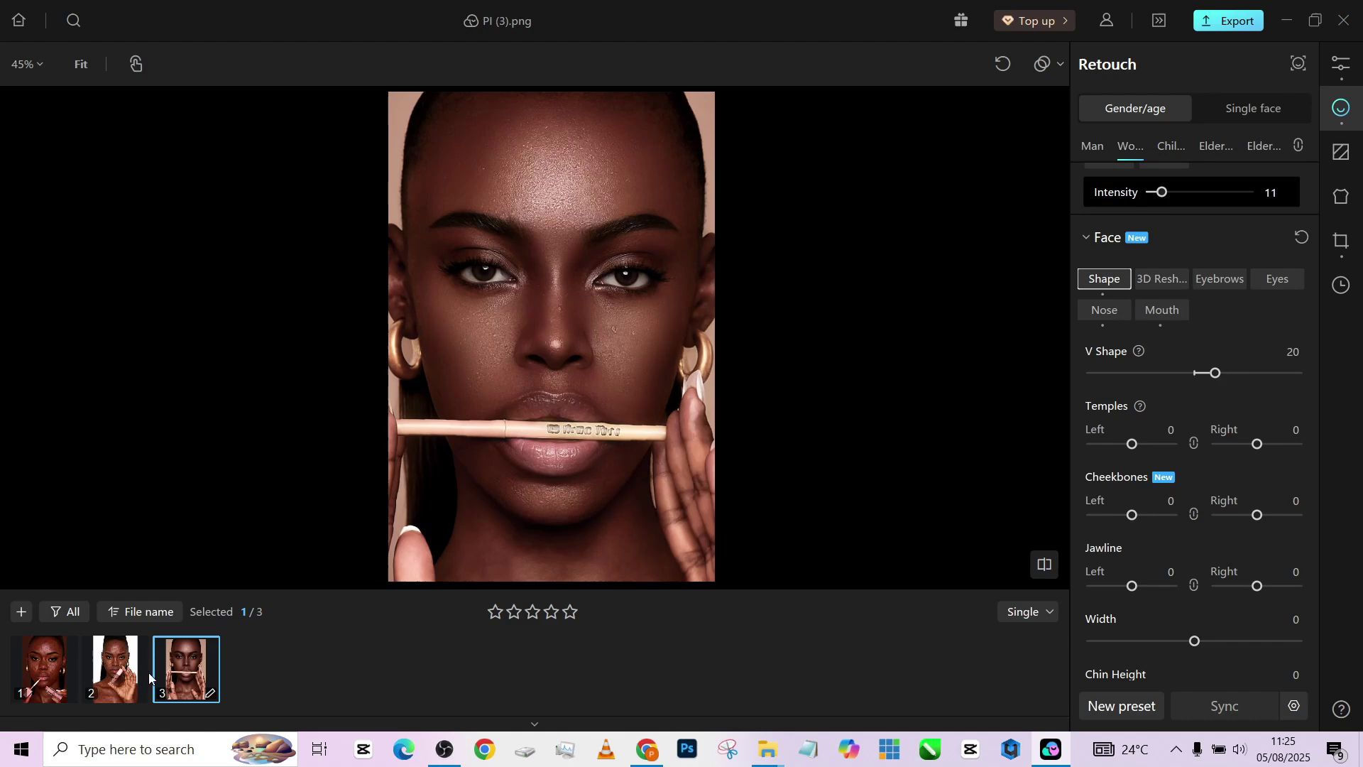
- Sync the third portrait's retouch to all three photos, then view PI (2).png
click(120, 673)
click(44, 665)
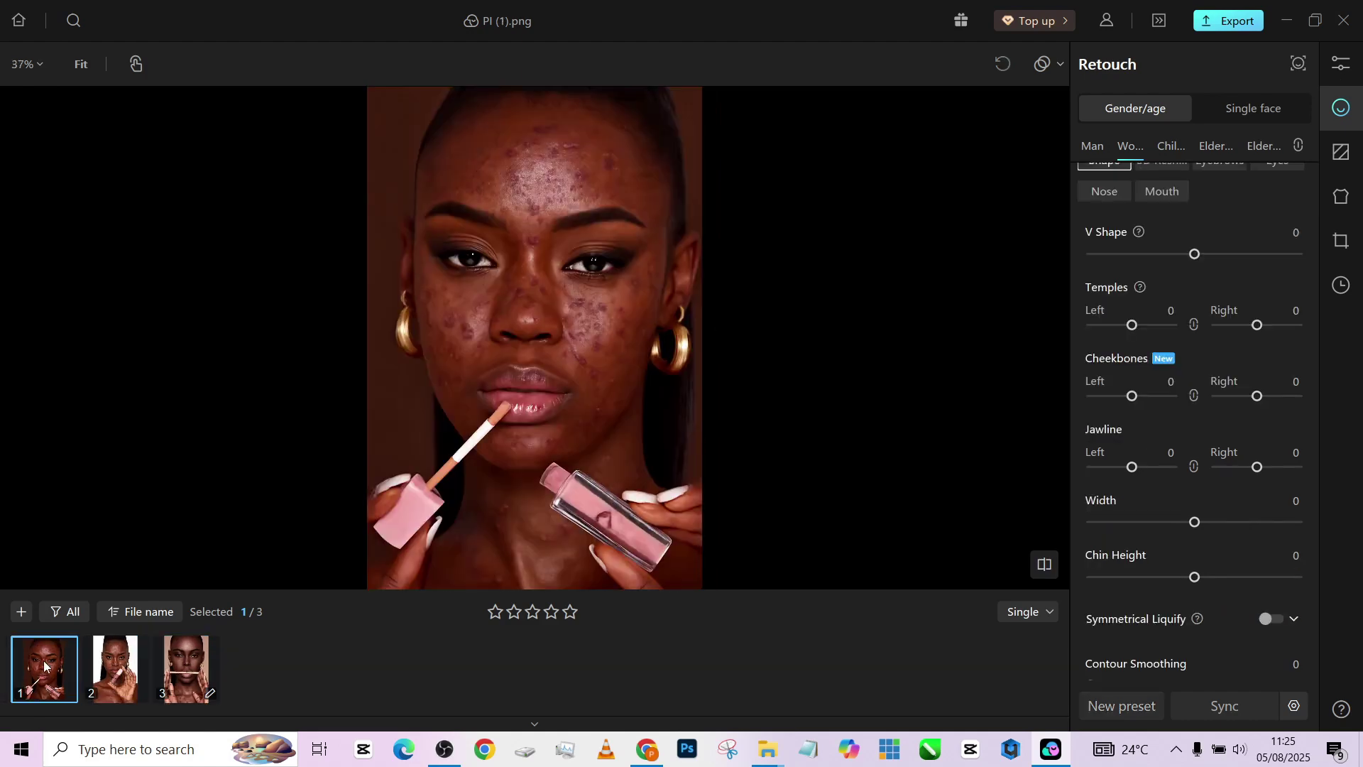
click(197, 665)
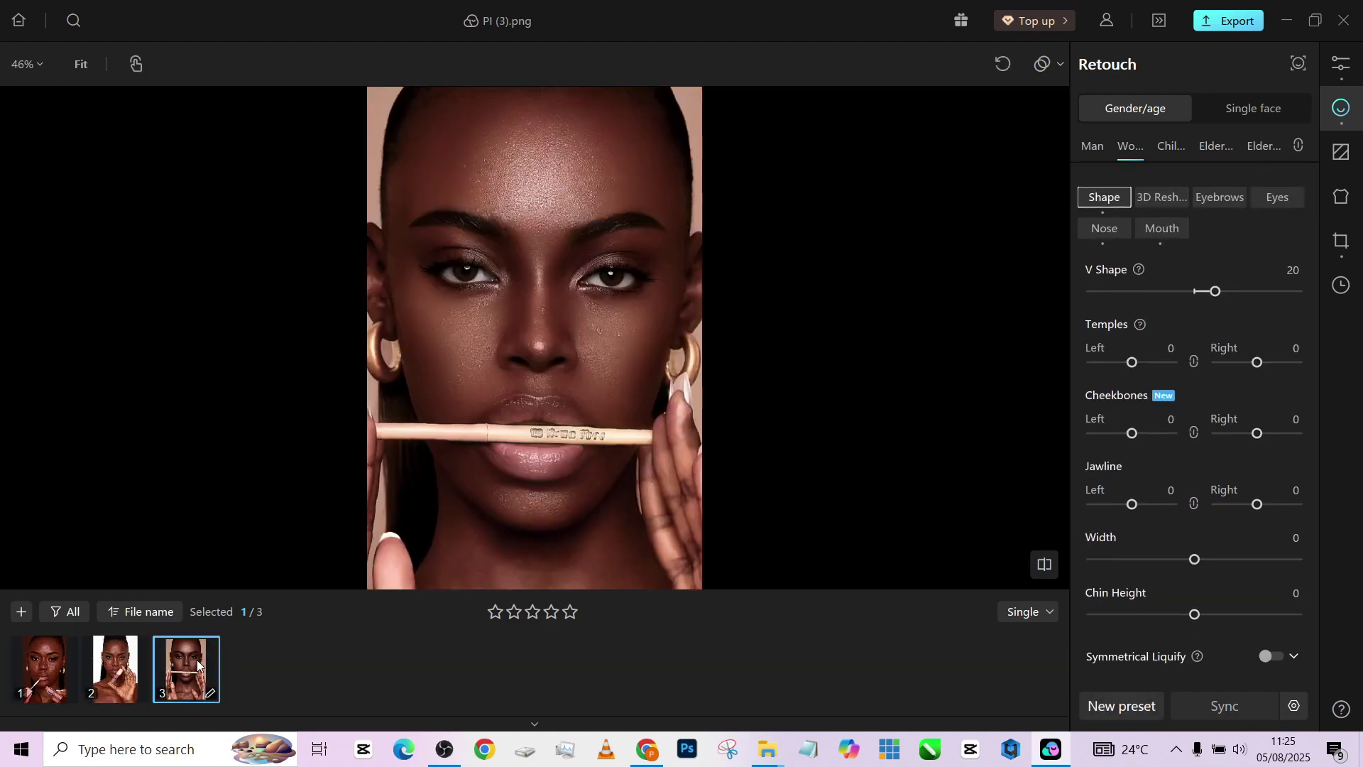
shift+click(58, 660)
click(1228, 709)
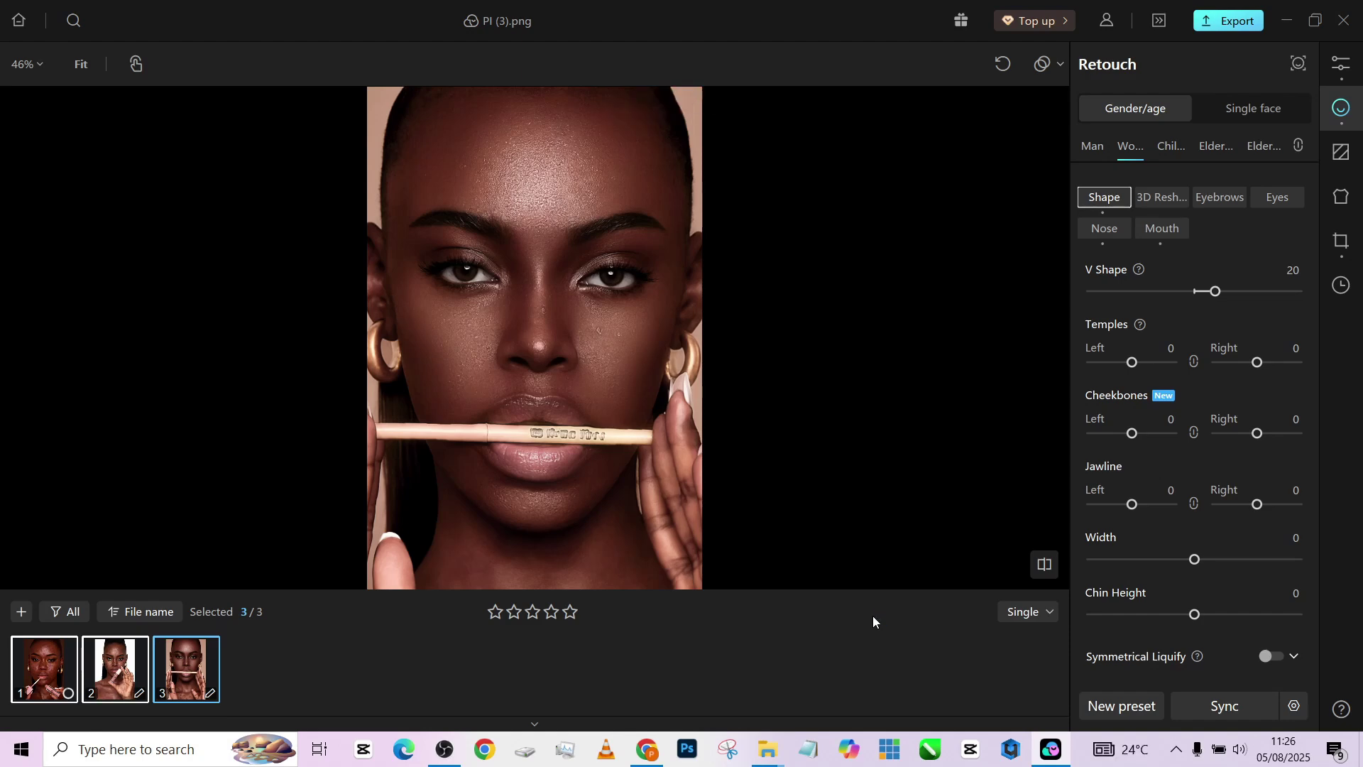
click(125, 663)
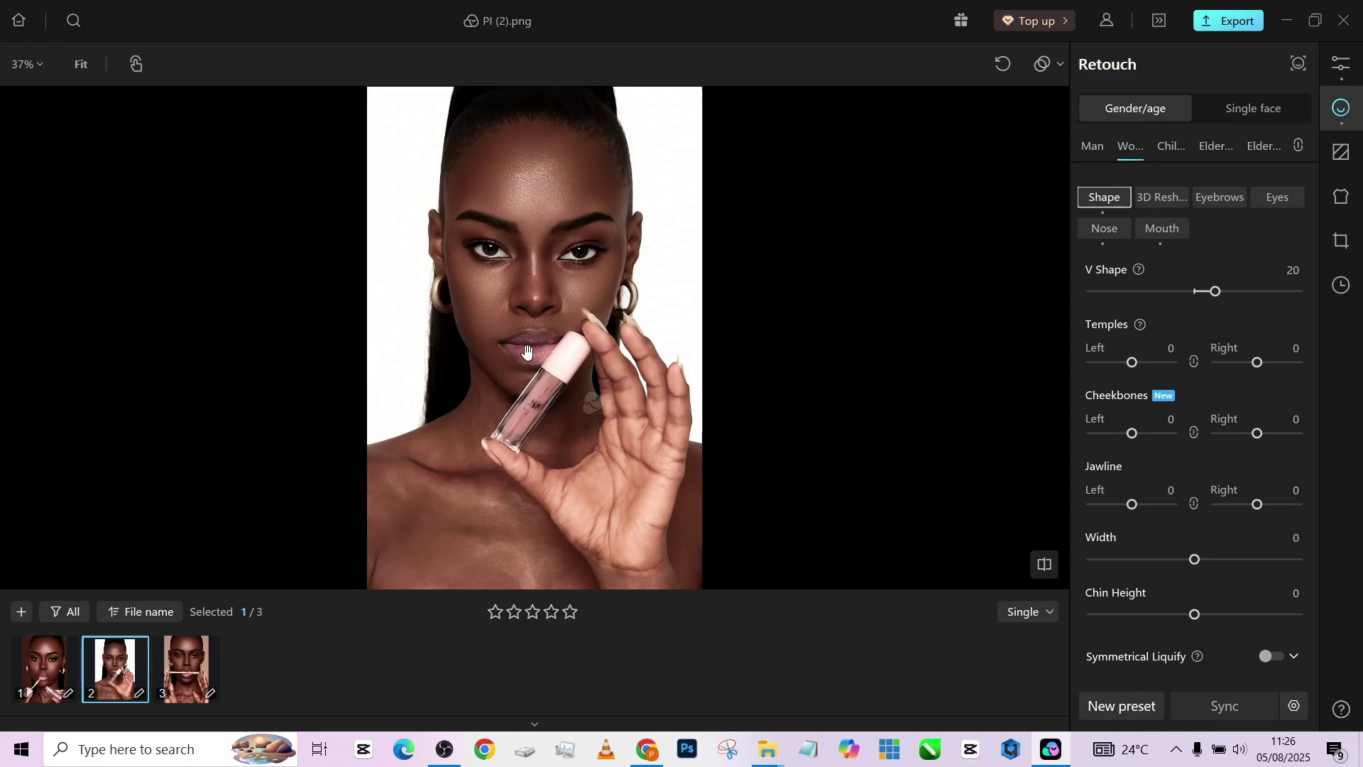
- Raise the second Skin Frequency Separation slider on PI (2).png to 100
scroll(486, 509, up, 3)
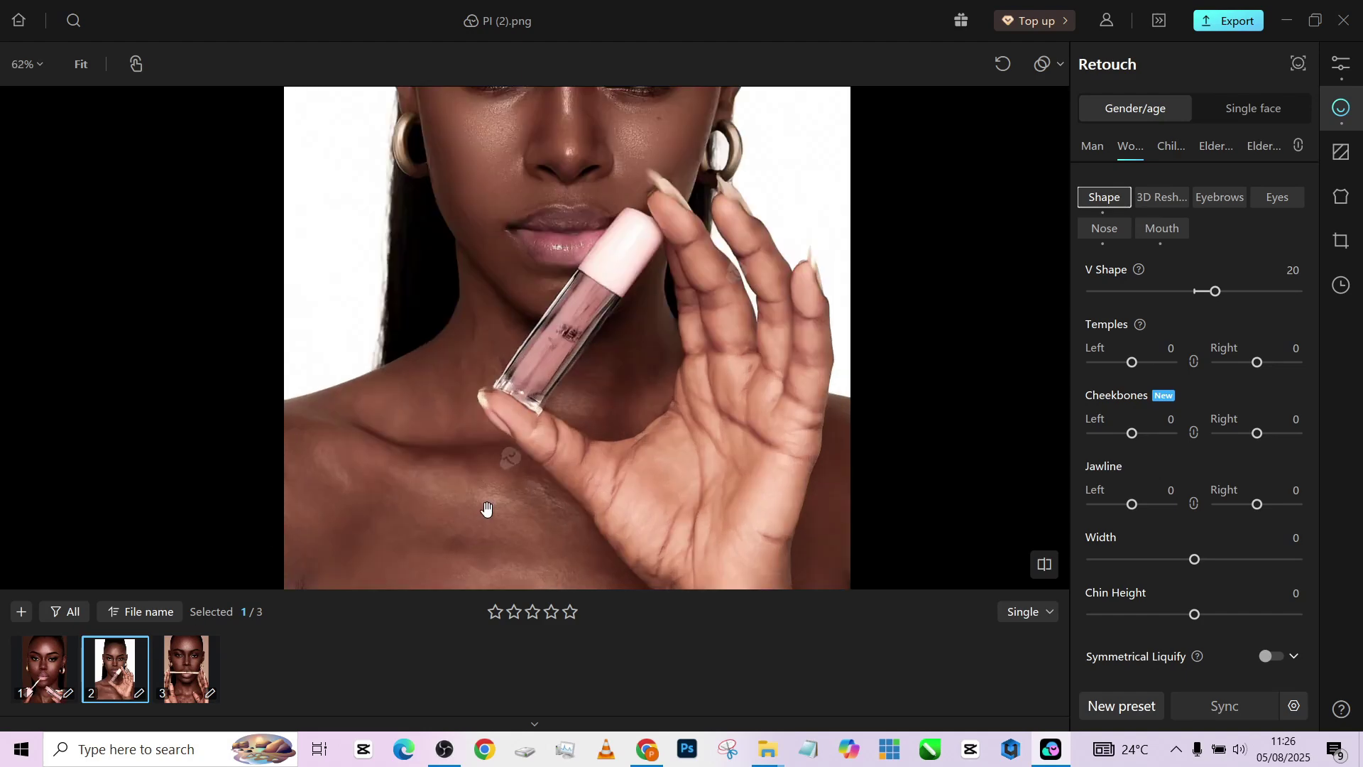
scroll(487, 509, down, 2)
scroll(462, 502, up, 1)
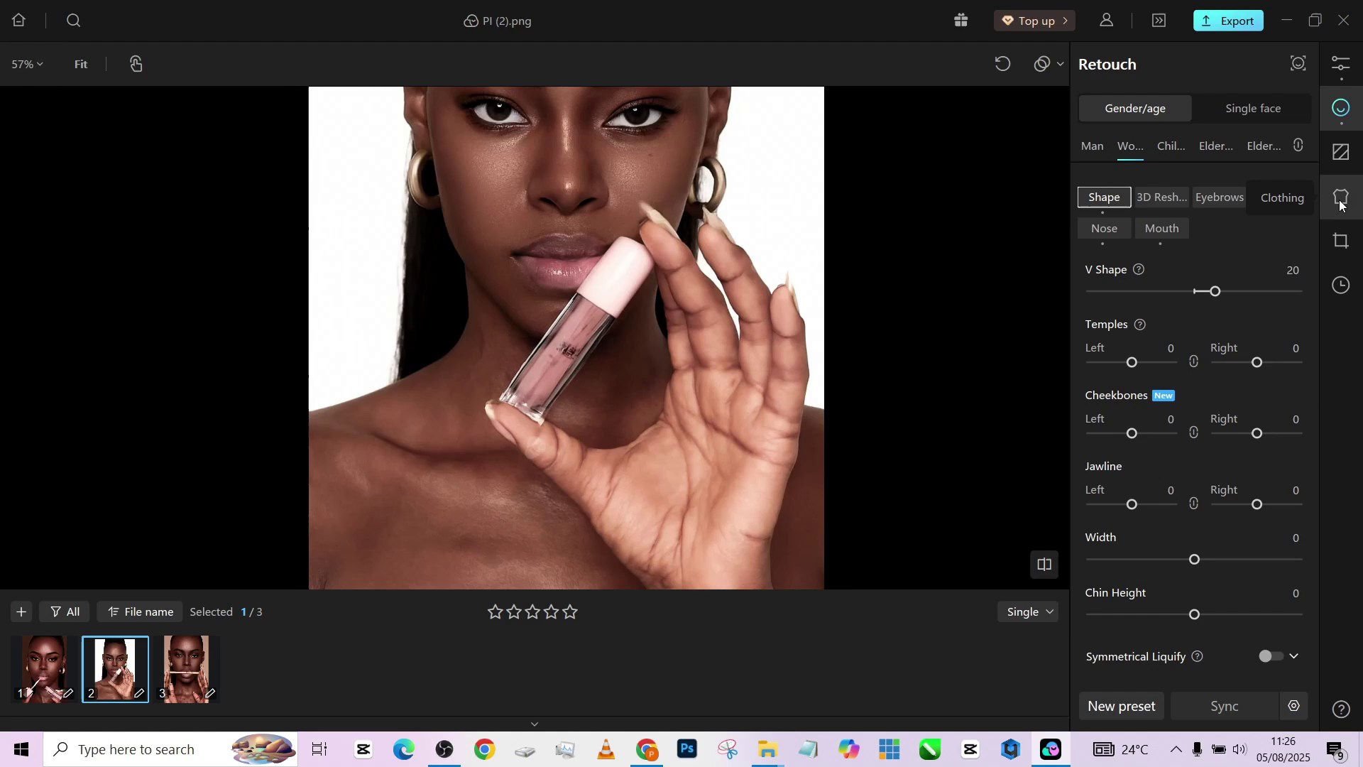
drag(673, 176, 683, 117)
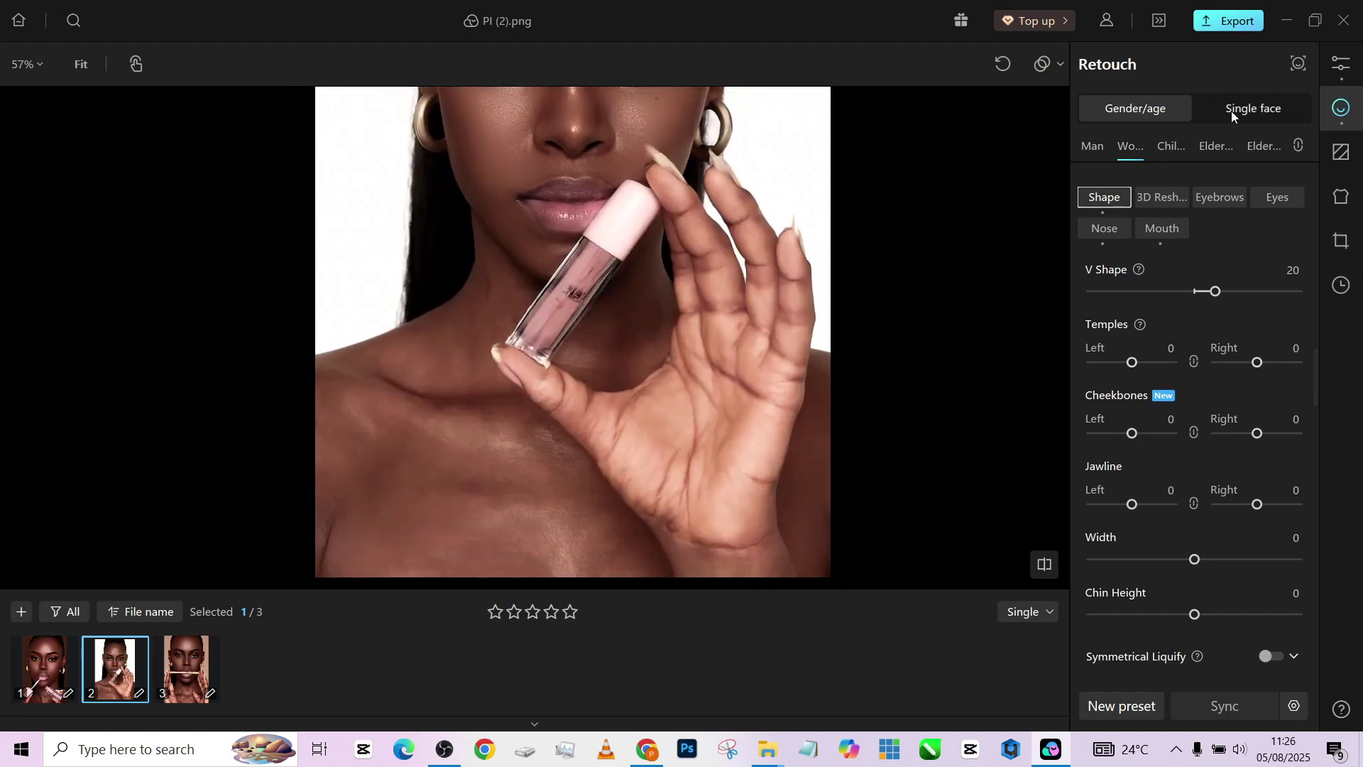
scroll(1252, 227, up, 6)
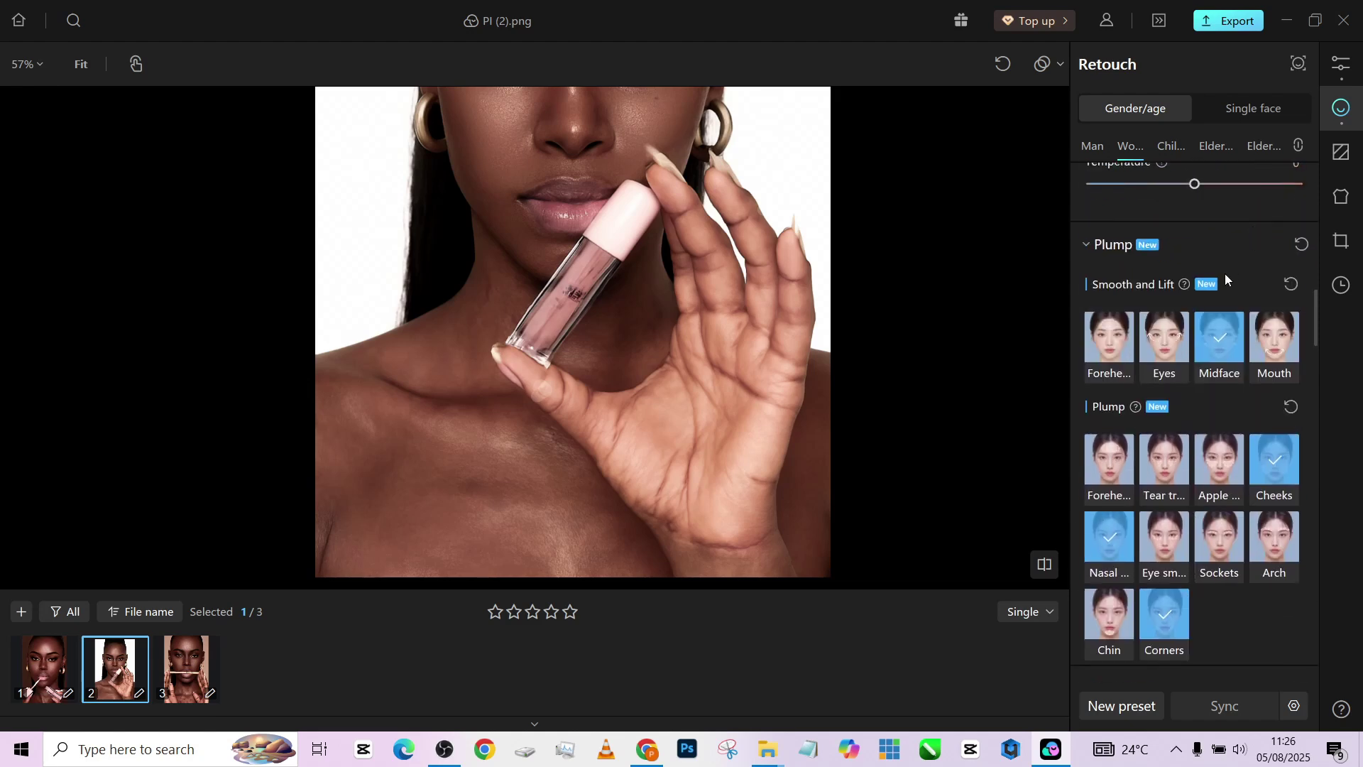
scroll(1225, 275, up, 10)
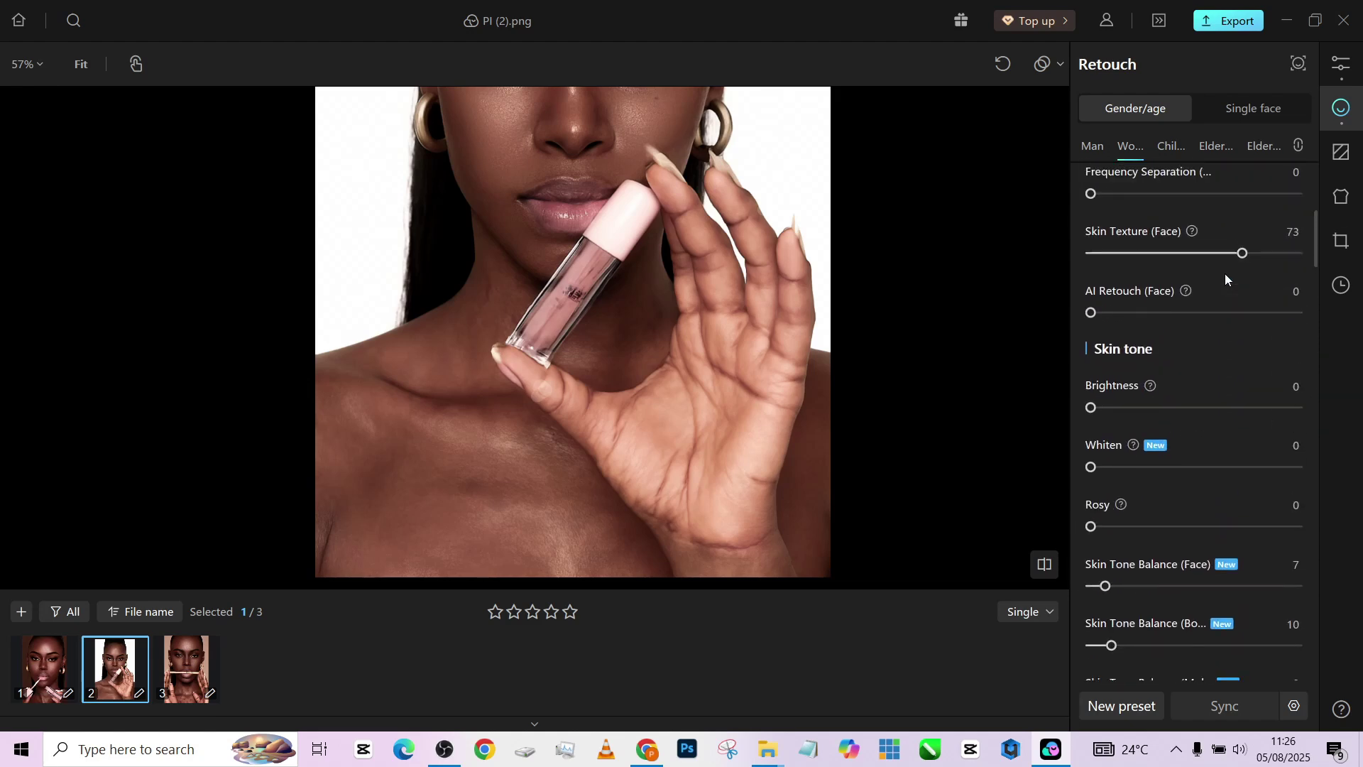
scroll(1224, 274, up, 3)
drag(1164, 376, 1331, 382)
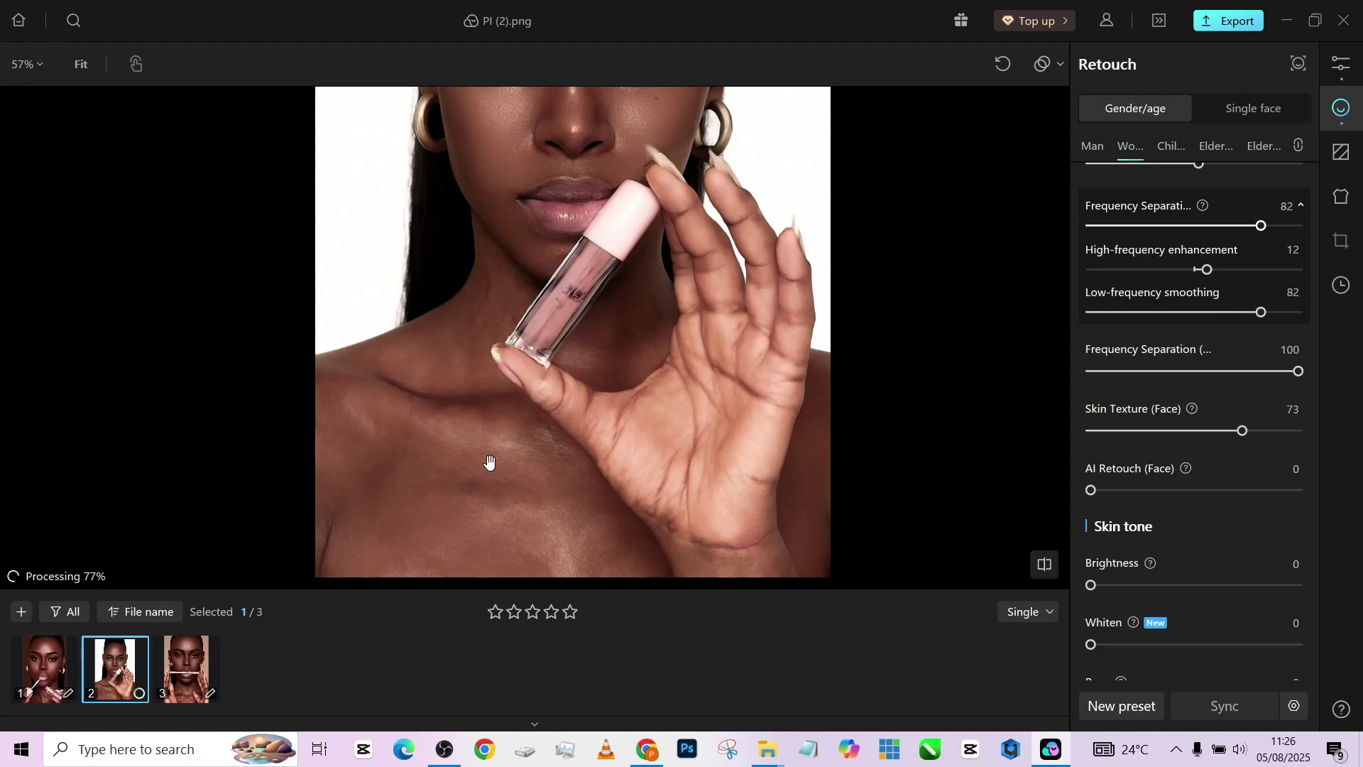
- Bring up Crop & Rotate for PI (2).png
scroll(501, 447, down, 5)
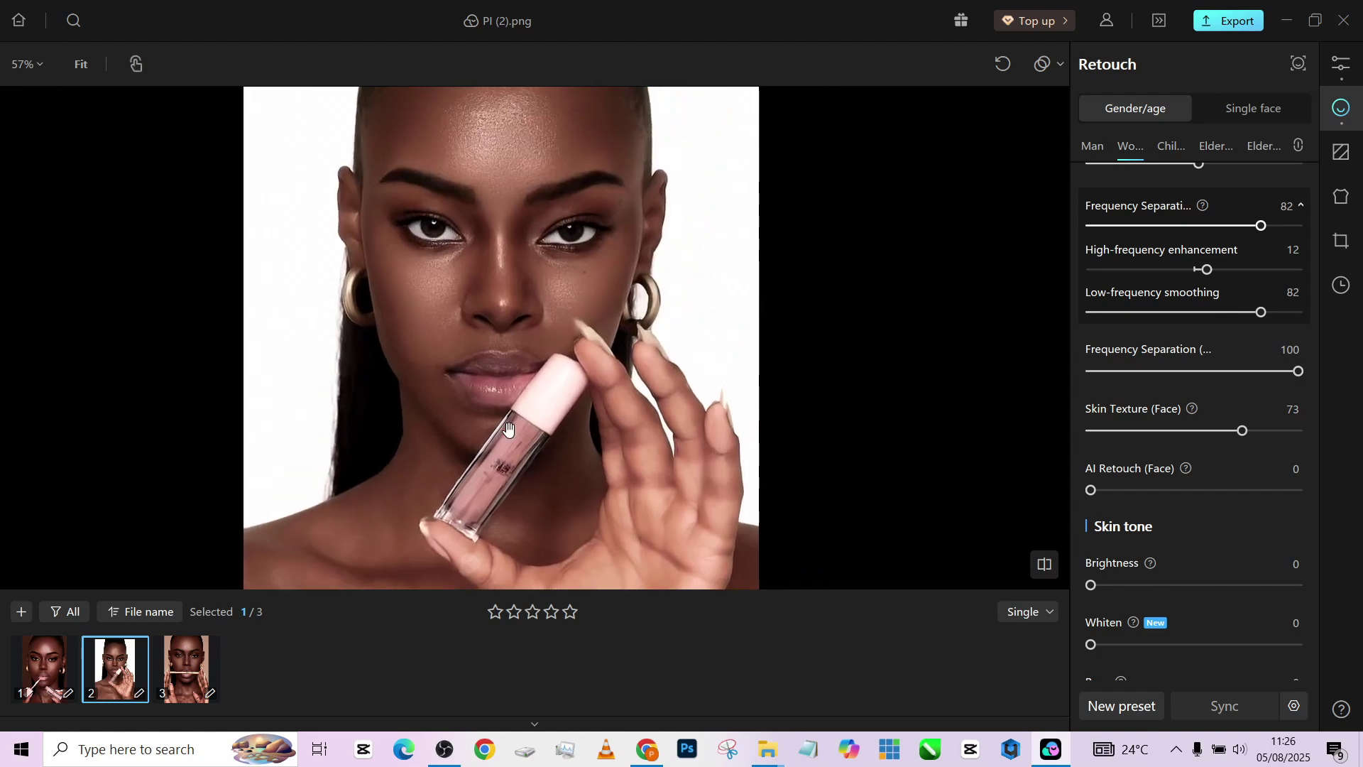
scroll(508, 426, up, 1)
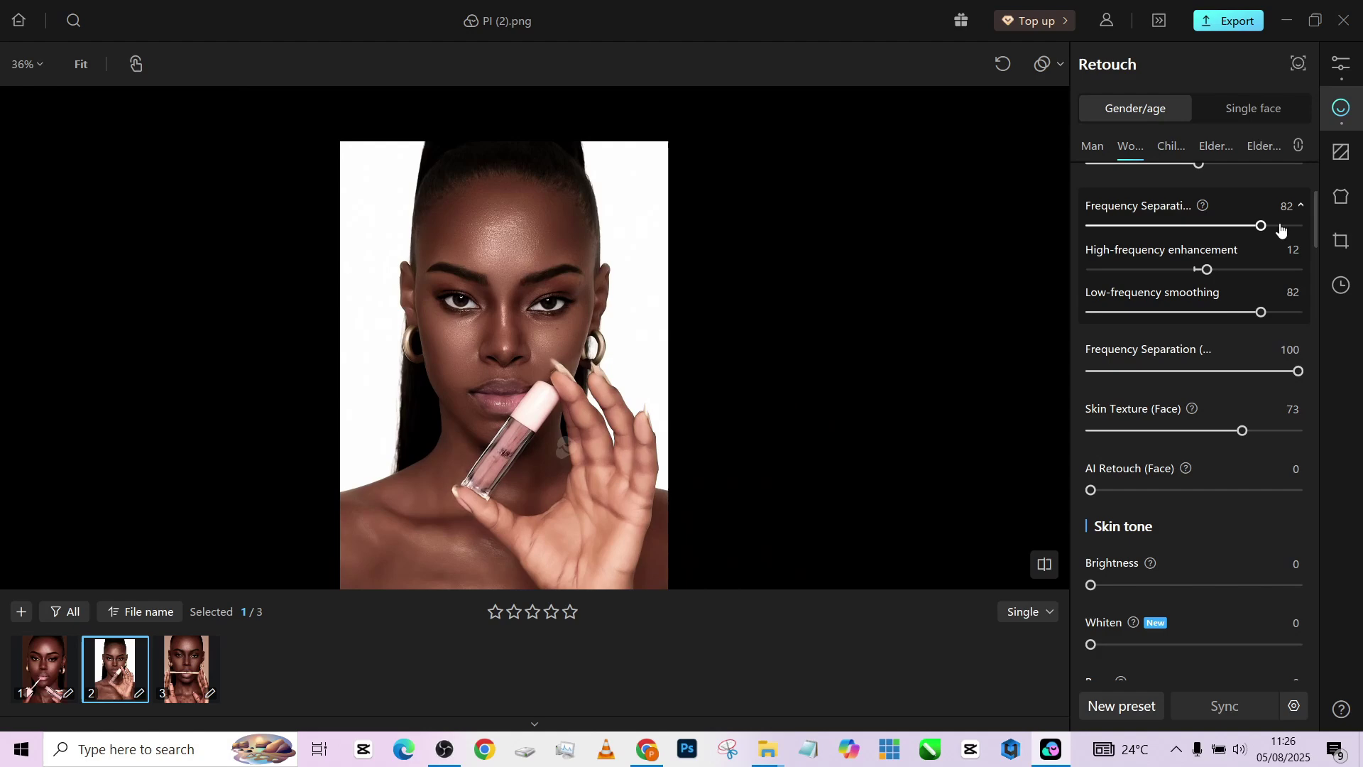
click(1341, 241)
- Crop PI (2).png to 765 × 1148 around the face and compare with the original
drag(534, 583, 556, 465)
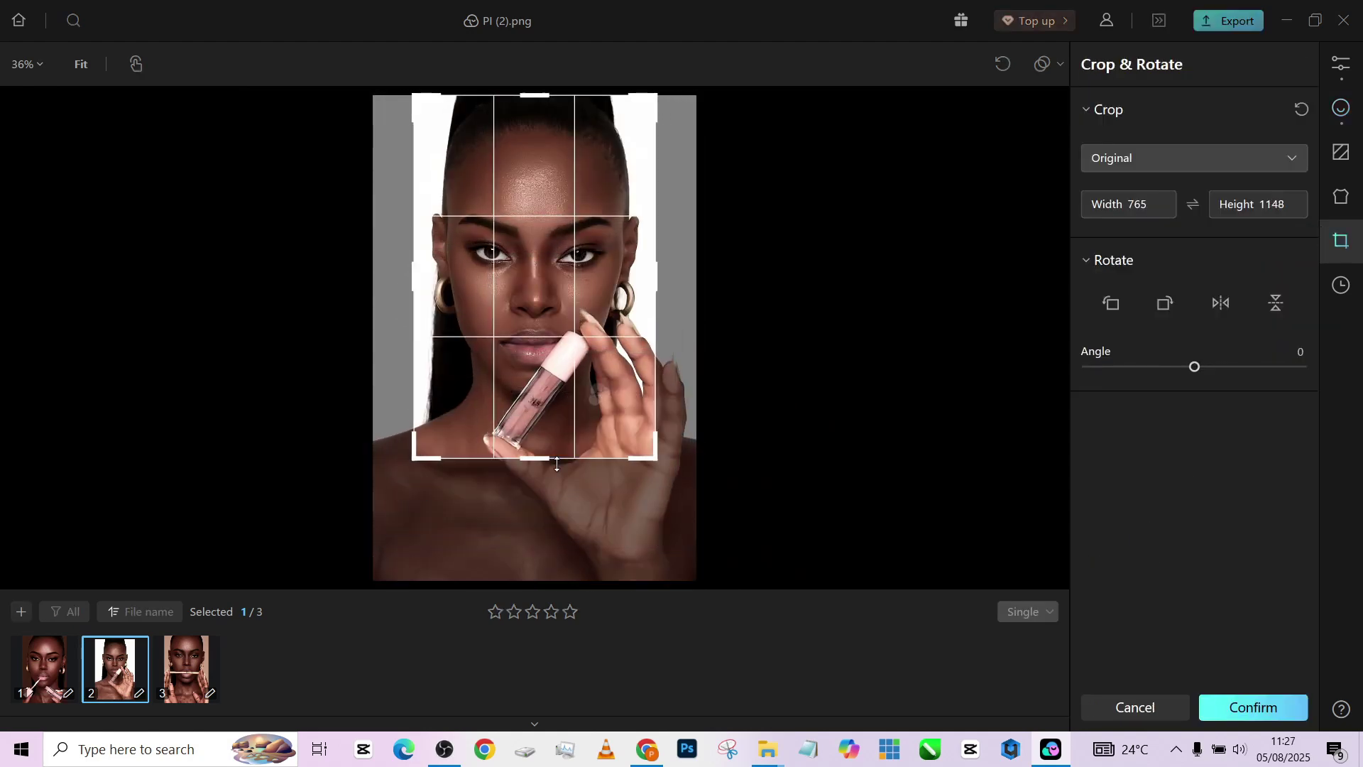
key(Return)
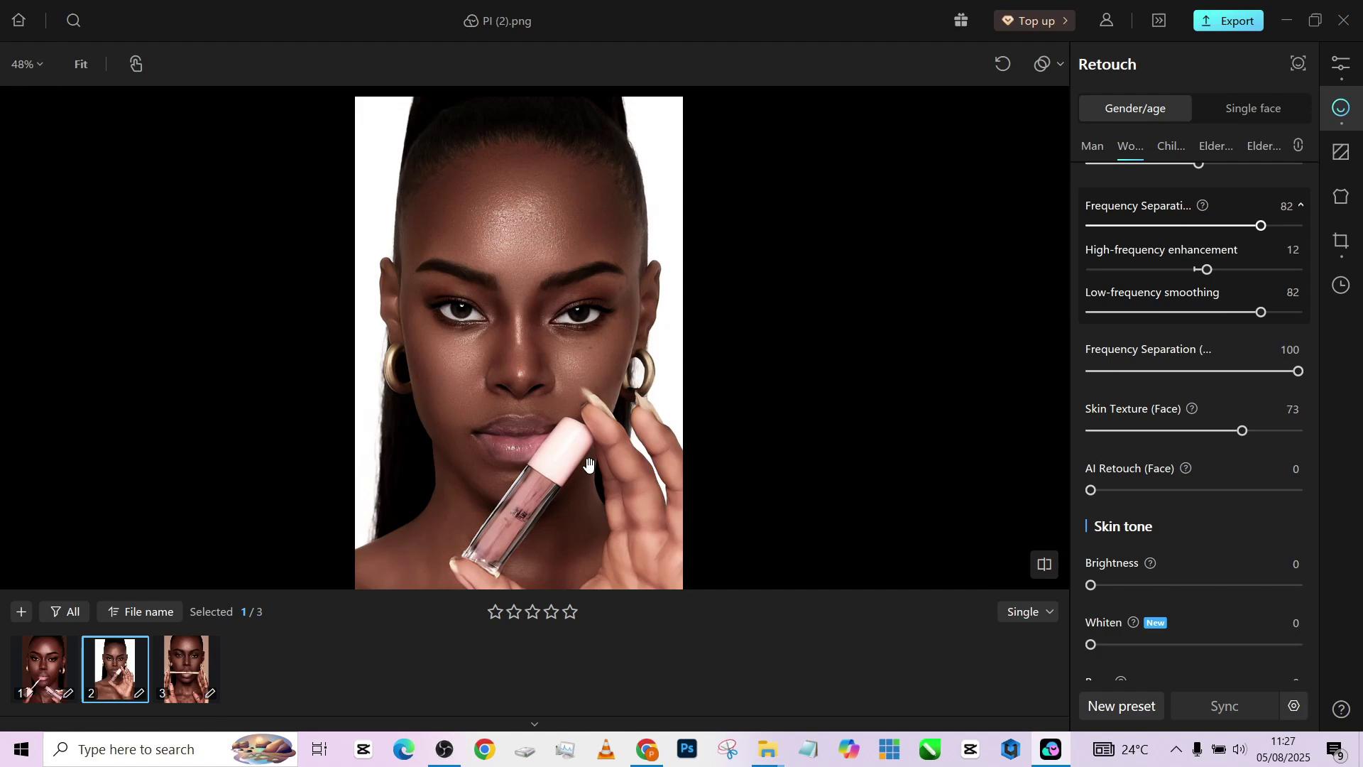
click(588, 464)
click(588, 465)
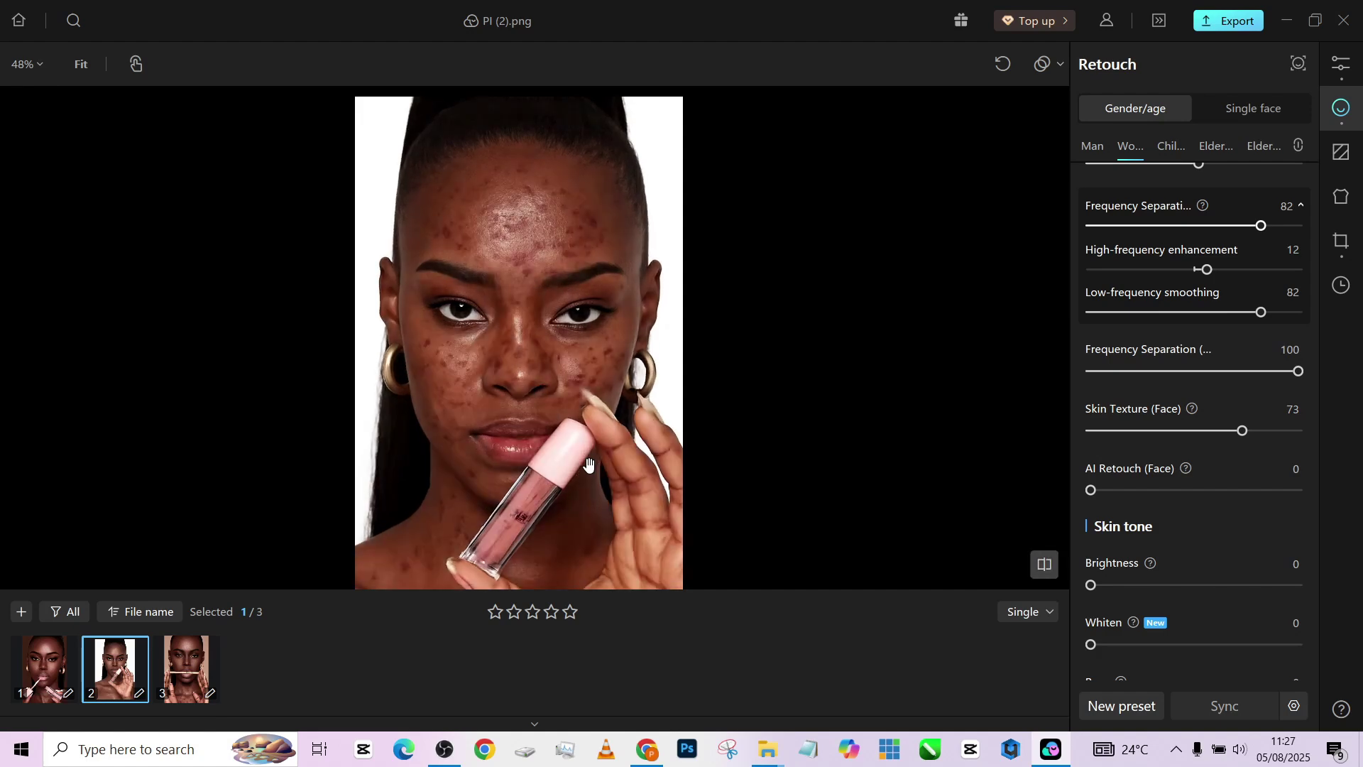
click(589, 464)
scroll(508, 457, up, 5)
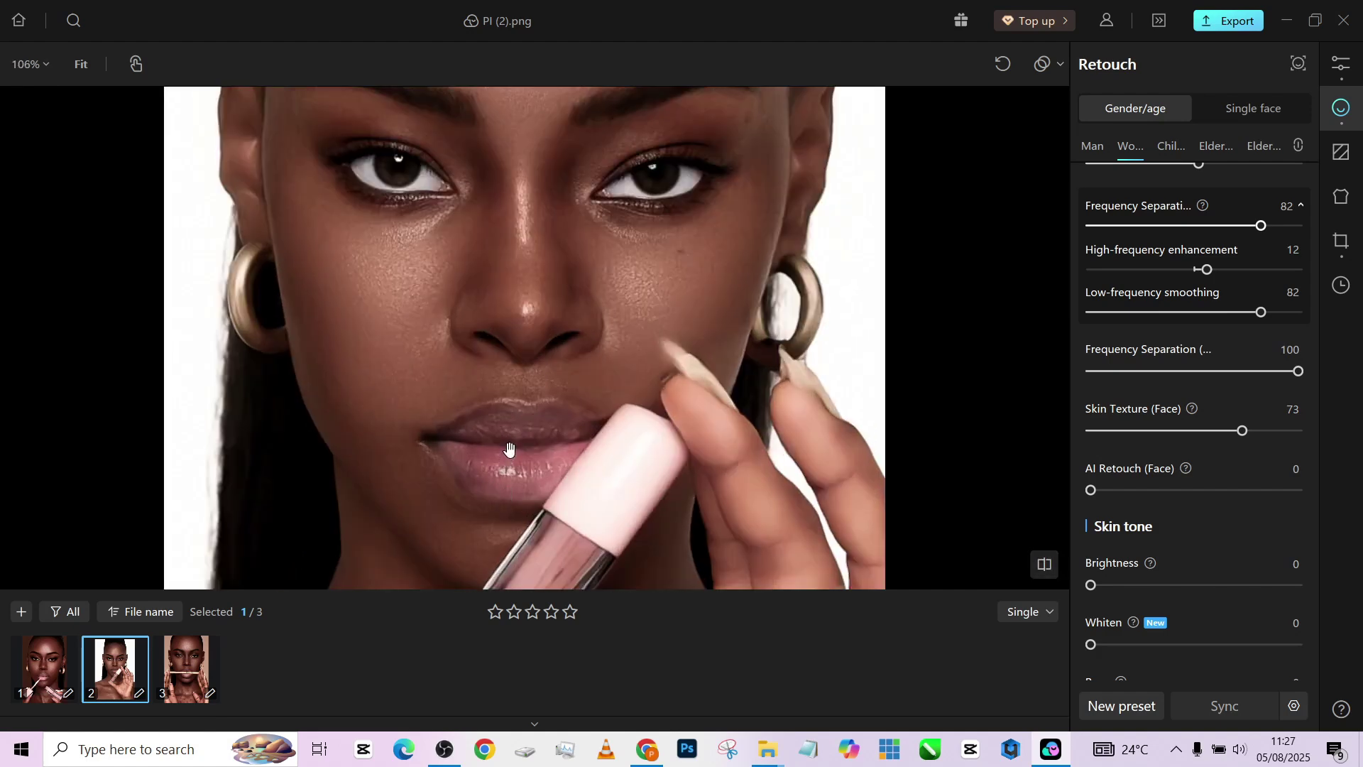
scroll(511, 450, down, 5)
click(534, 491)
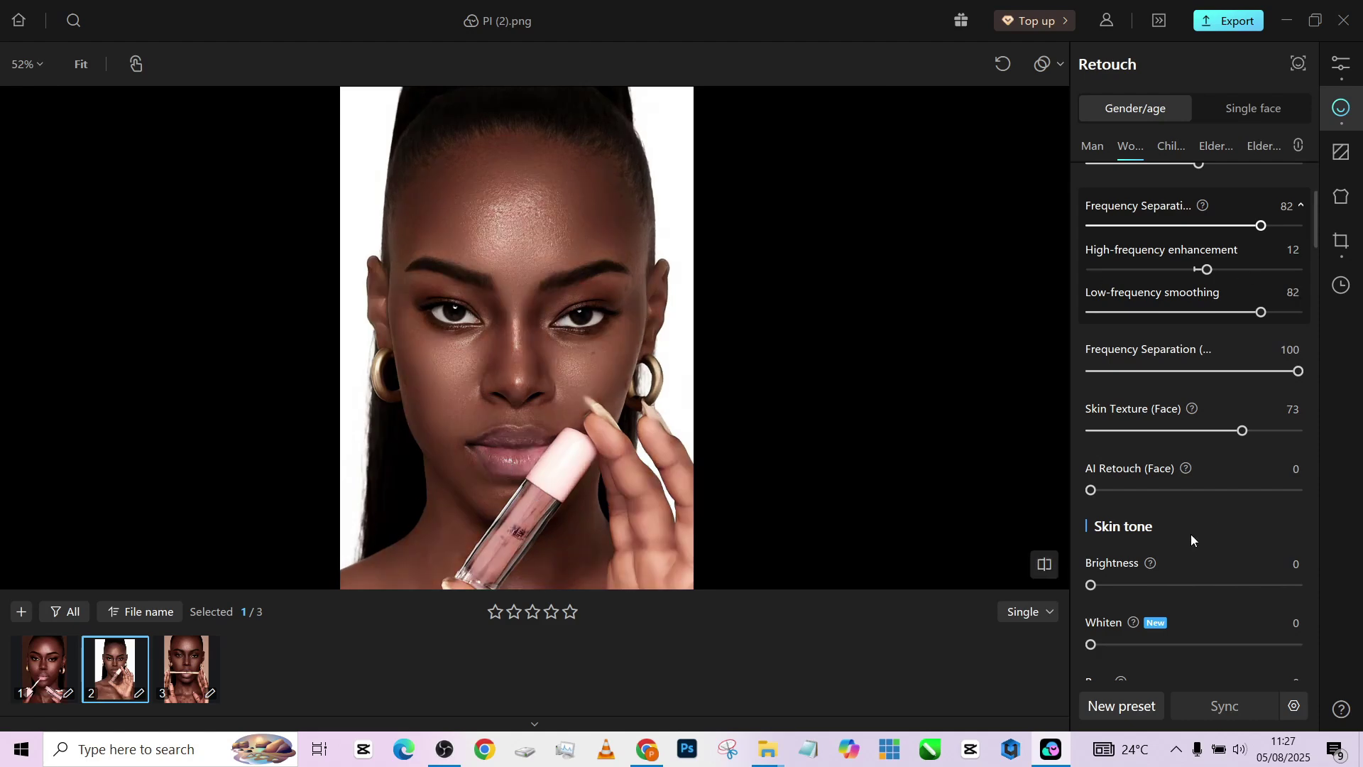
- Reset mouth Width, Plump, Upper lip plump and Lower lip plump to 0
scroll(1191, 534, down, 5)
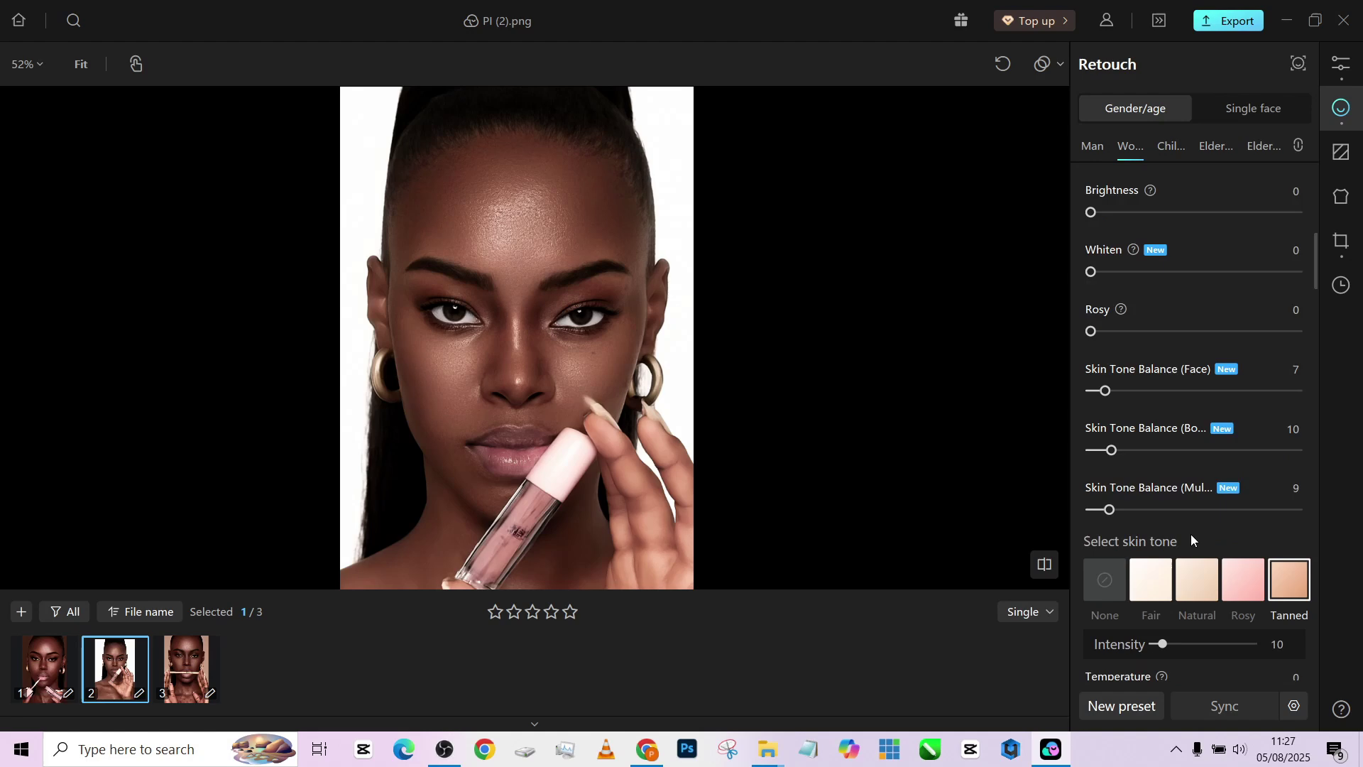
scroll(1191, 533, down, 5)
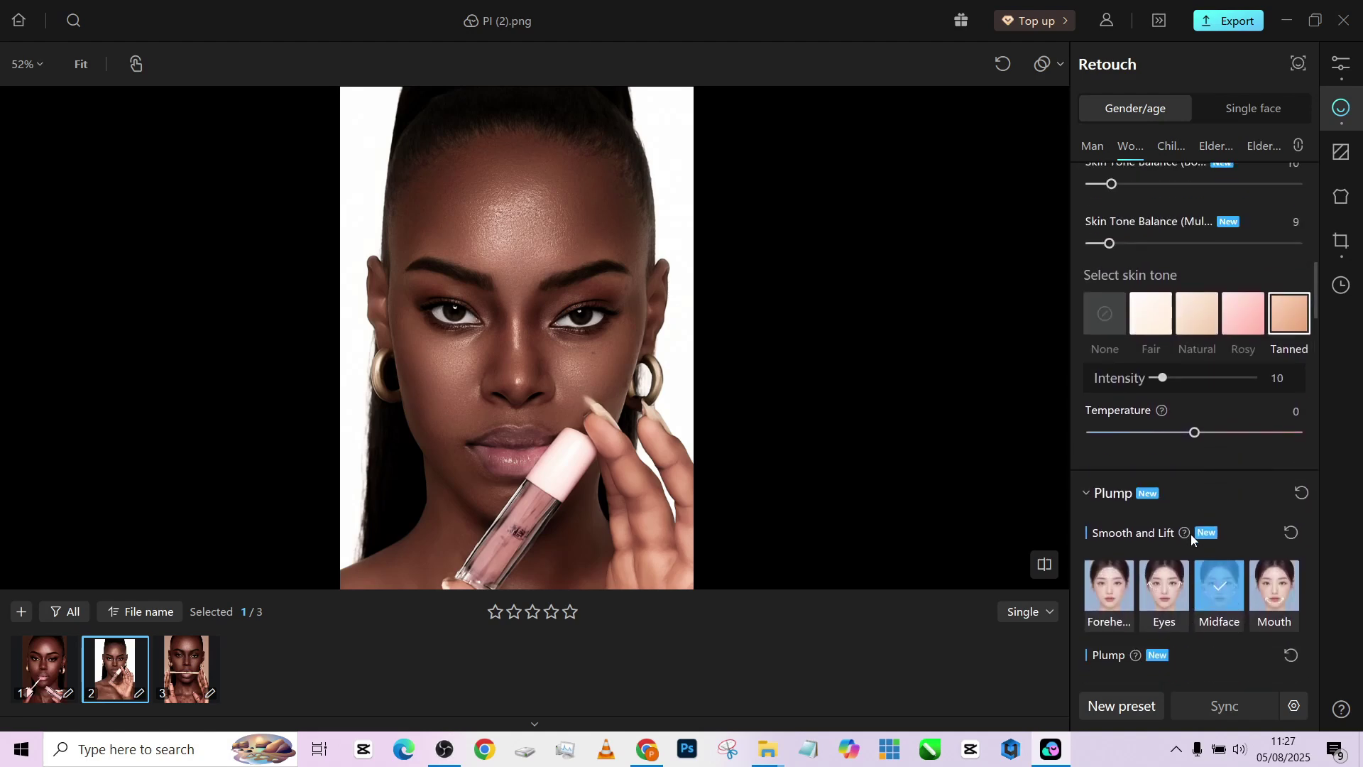
scroll(1191, 534, down, 5)
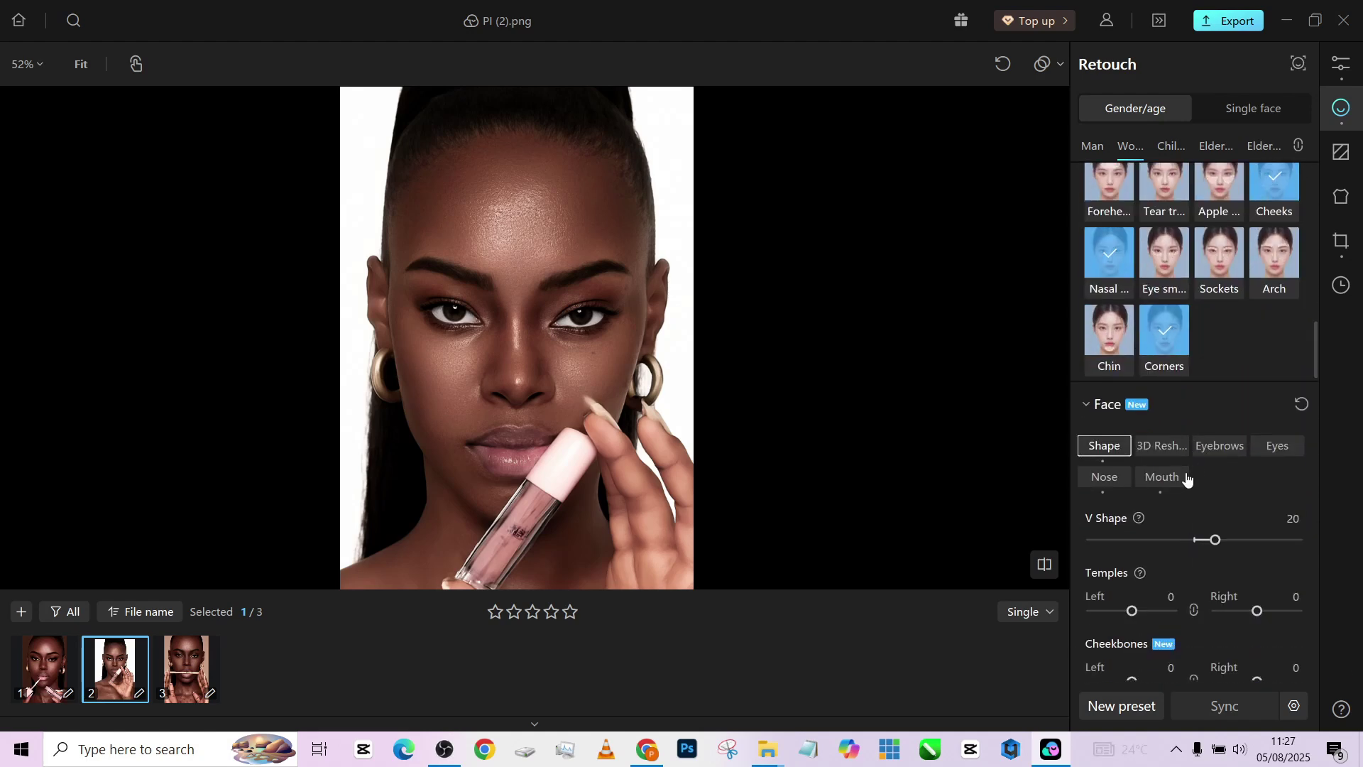
click(1162, 477)
scroll(1190, 602, down, 1)
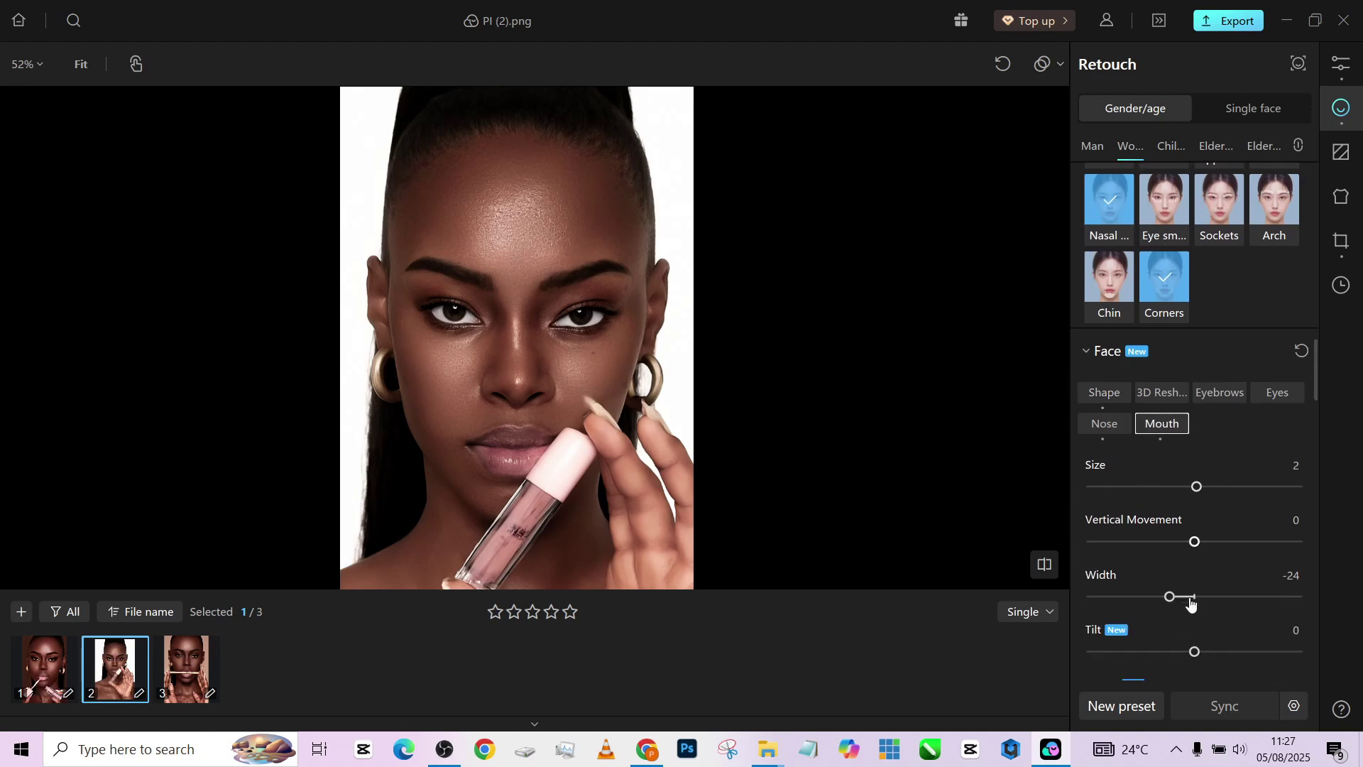
double_click(1170, 596)
scroll(1172, 598, down, 2)
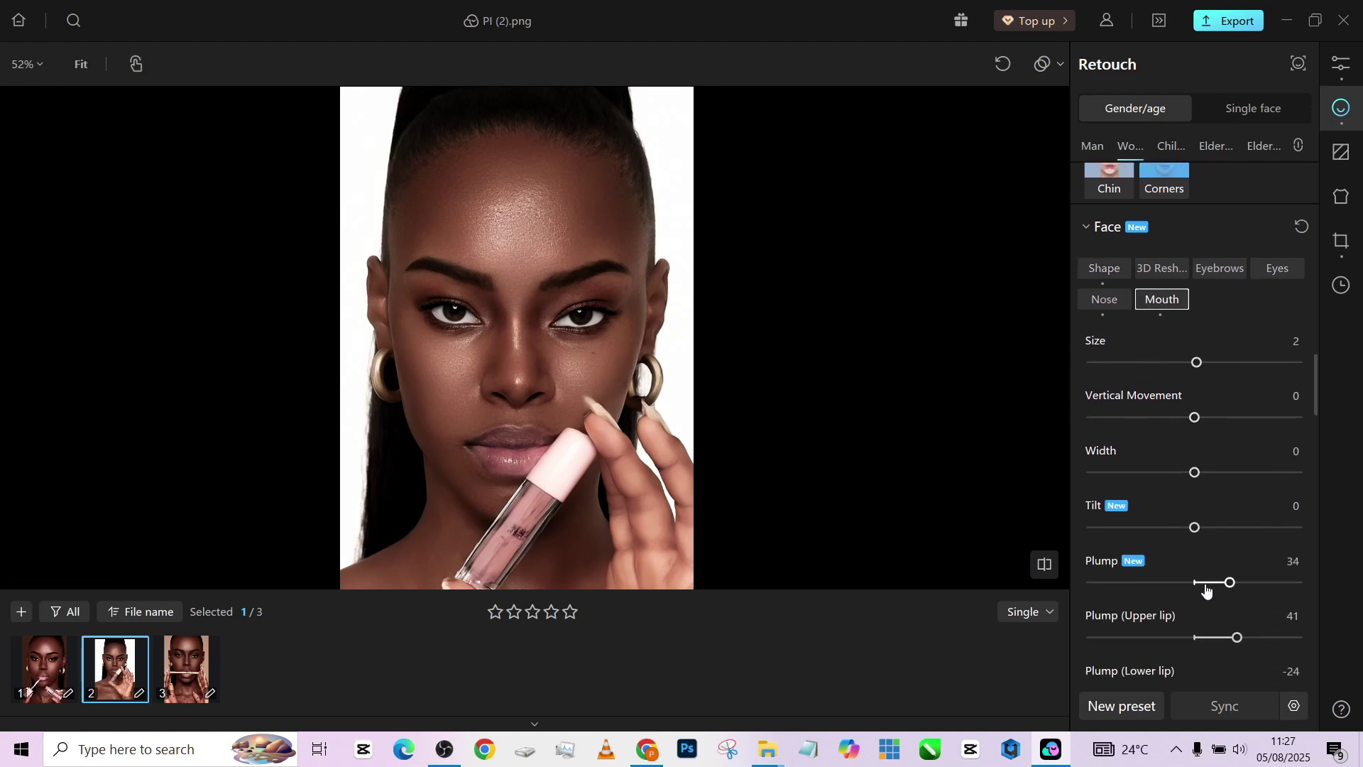
double_click(1229, 583)
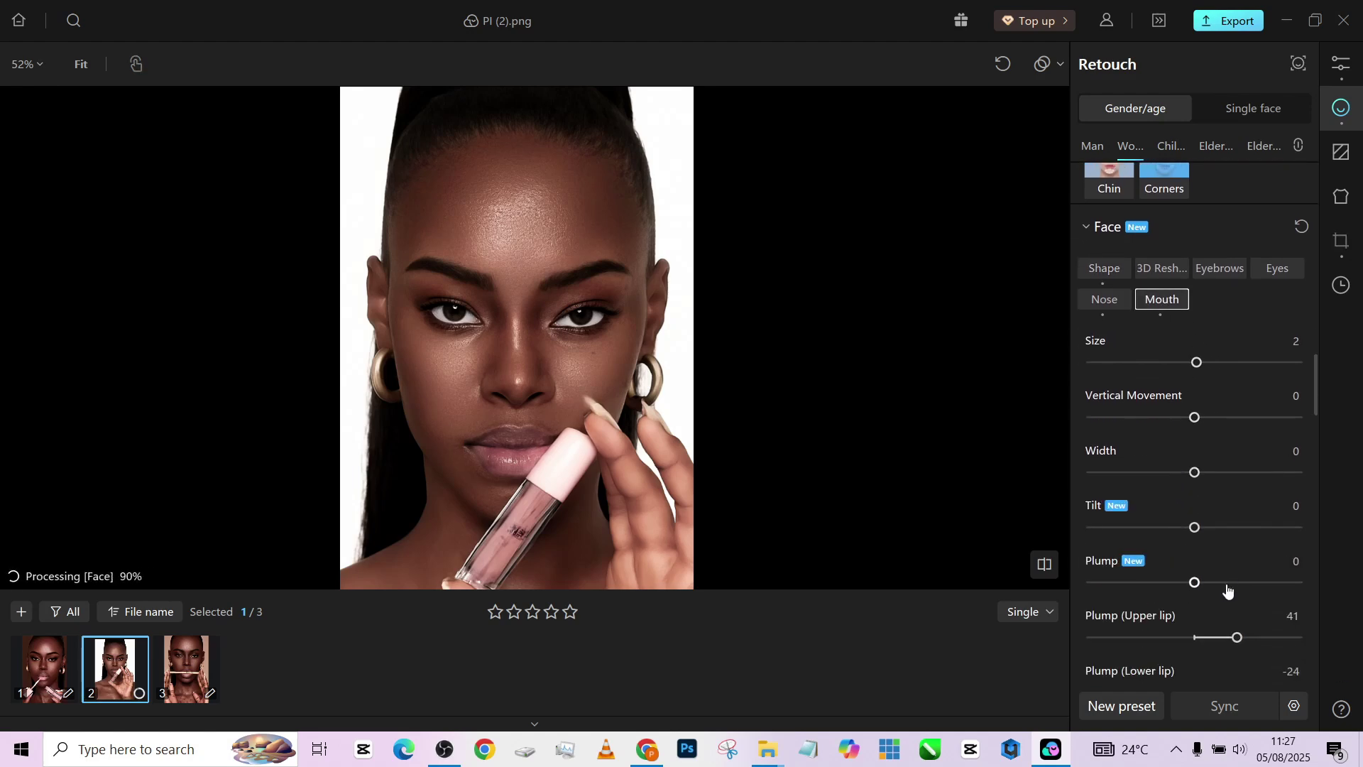
double_click(1236, 638)
scroll(1234, 620, down, 1)
double_click(1169, 604)
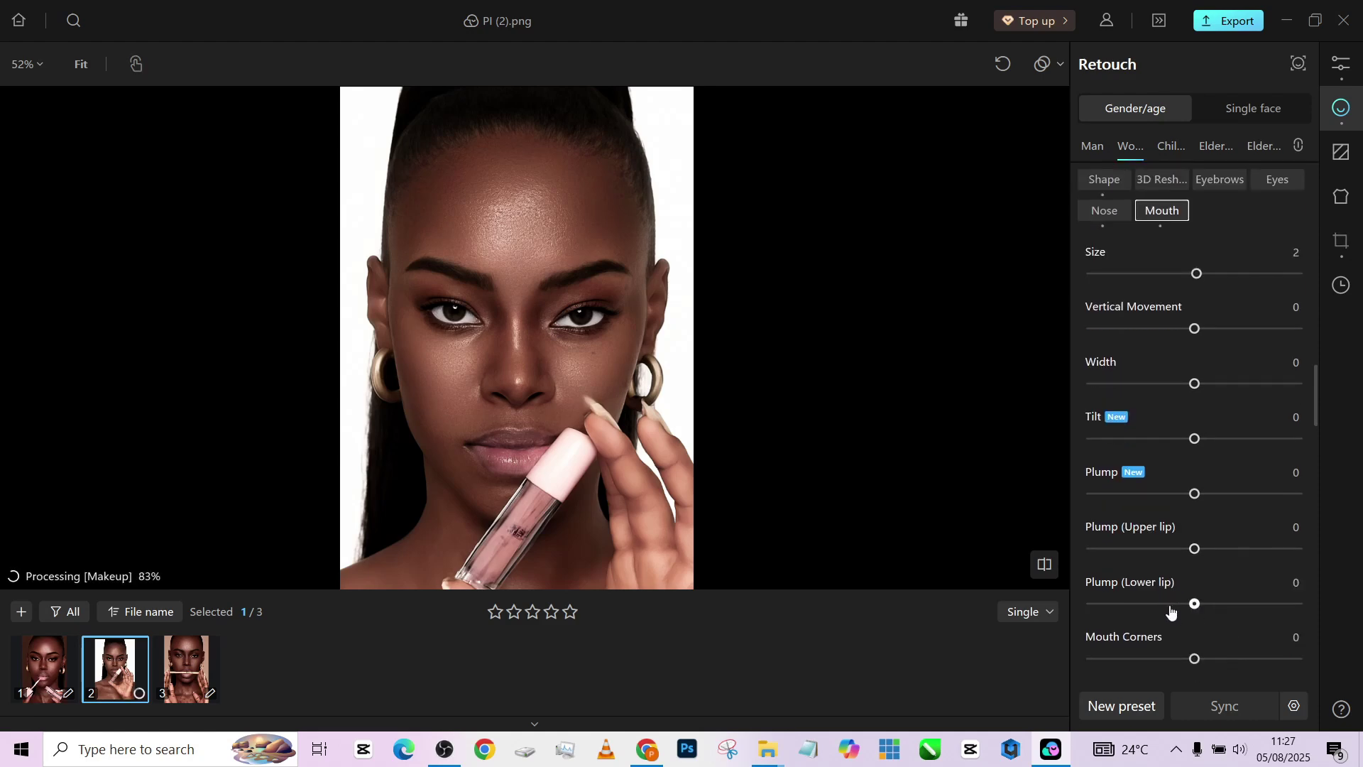
scroll(1175, 609, down, 2)
scroll(1189, 496, up, 3)
- In the lip mask's Color Adjustment, set Highlights to 6 and reset Shadows and Whites to 0
click(1332, 75)
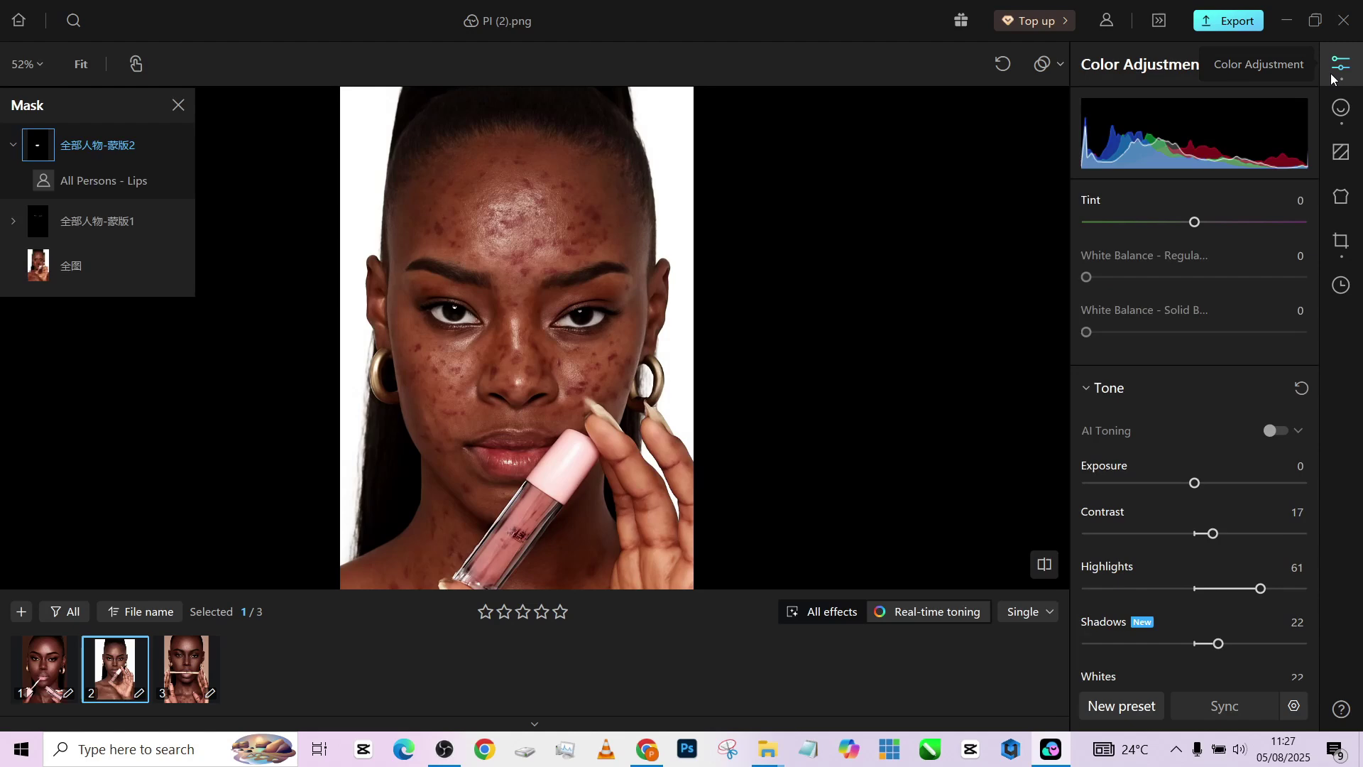
mouse_move(1136, 296)
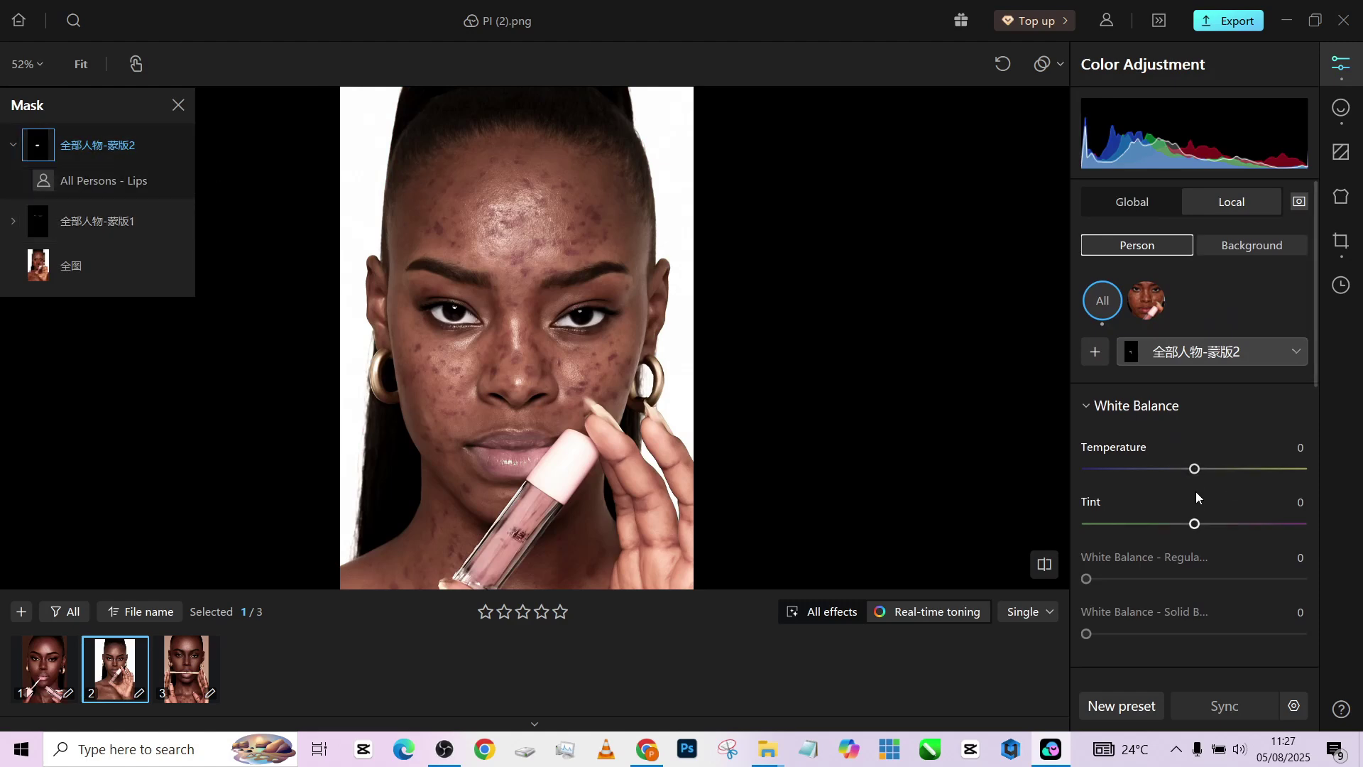
scroll(1195, 496, down, 3)
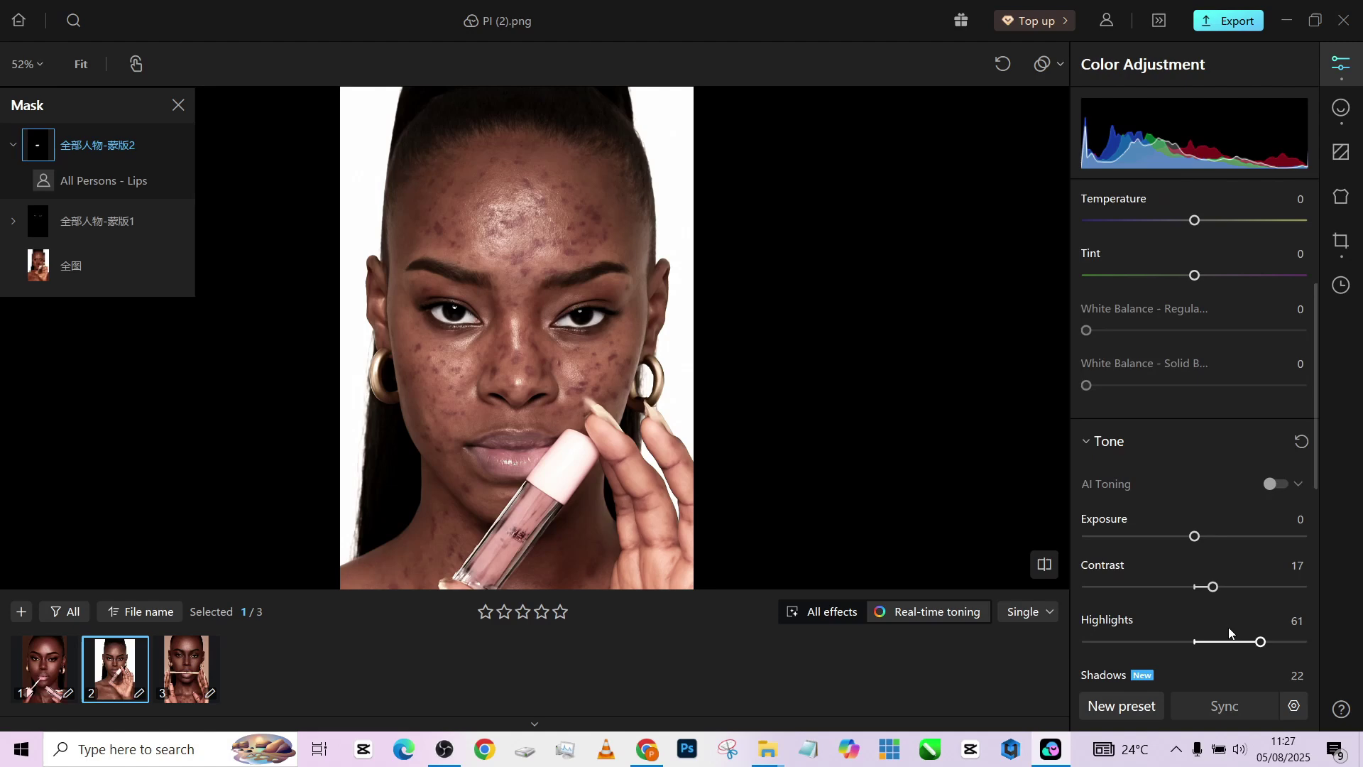
click(1201, 642)
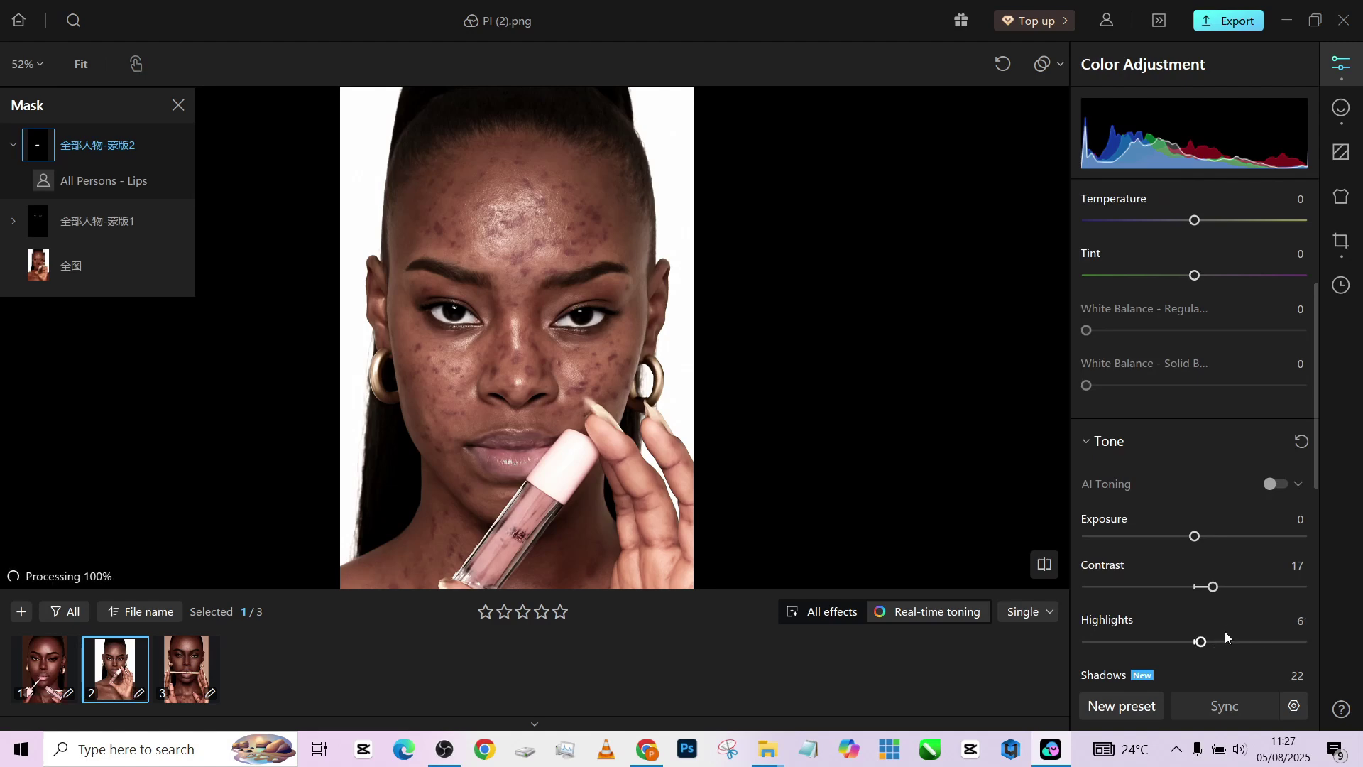
scroll(1224, 632, down, 2)
double_click(1215, 573)
double_click(1215, 629)
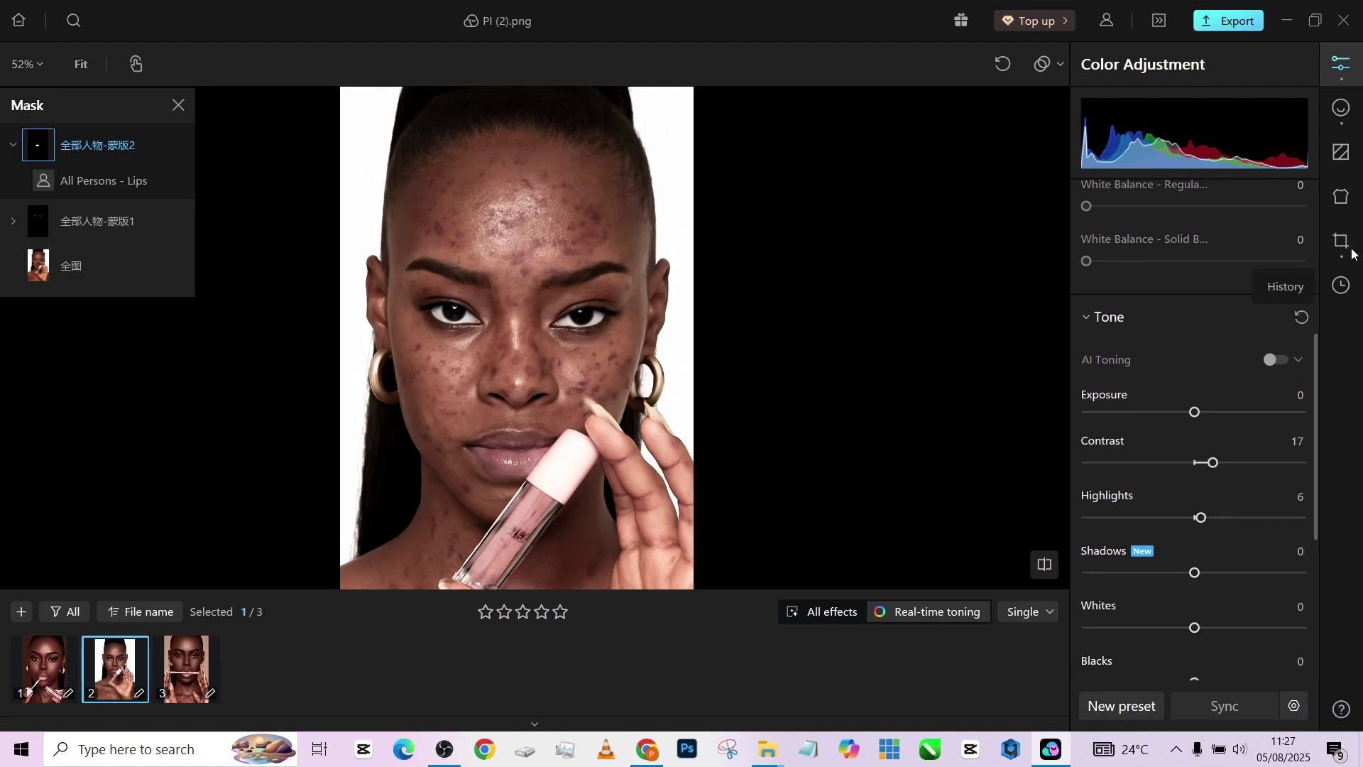
- Back in Retouch, toggle the second portrait between retouched and original
click(1349, 124)
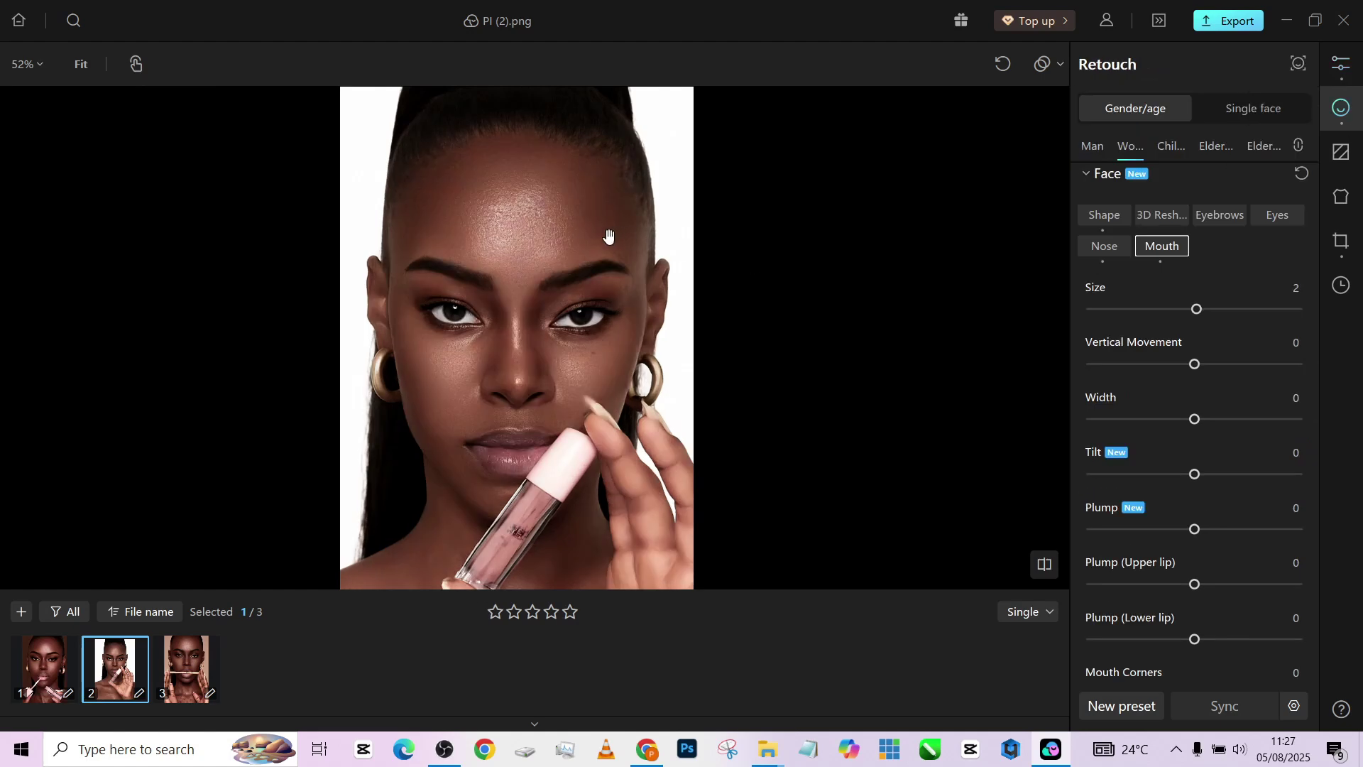
click(562, 220)
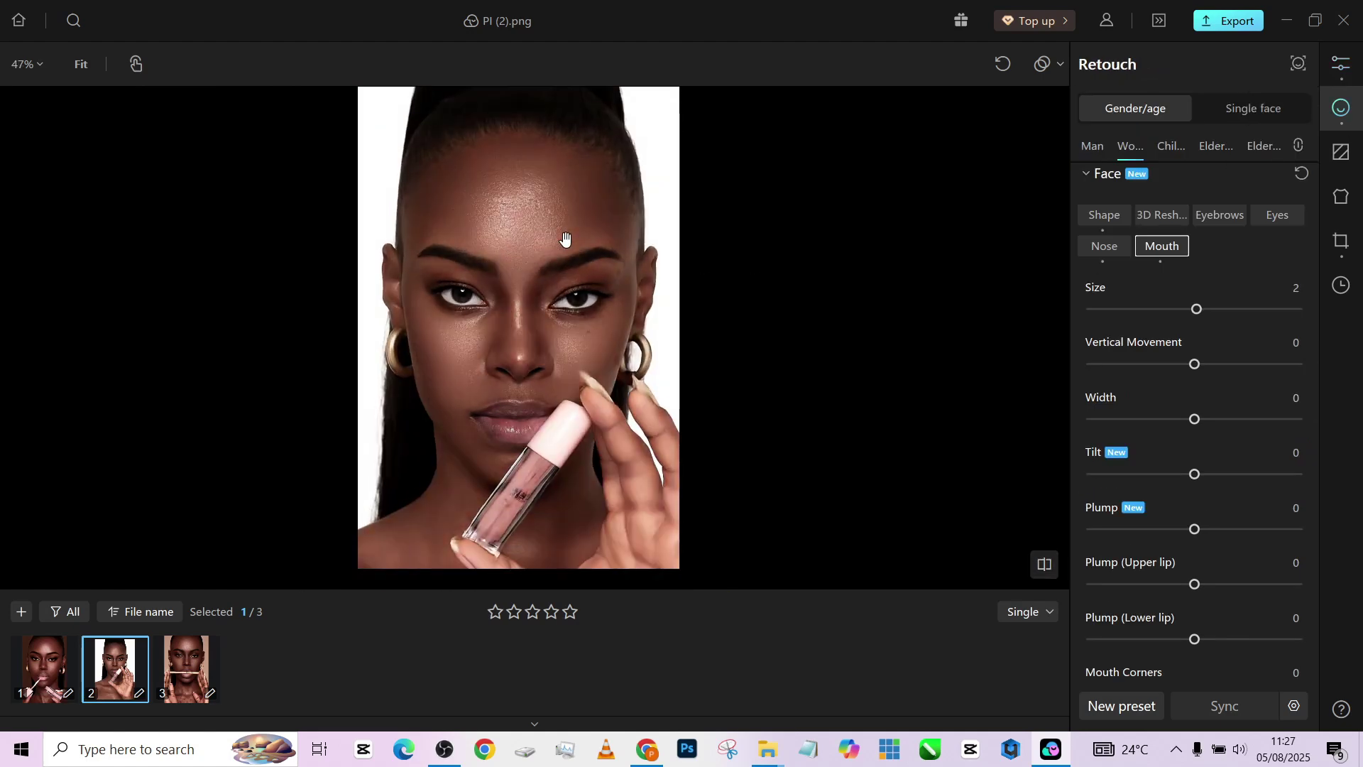
click(565, 234)
click(565, 239)
- Switch via the first portrait to the third portrait, PI (3).png
click(47, 673)
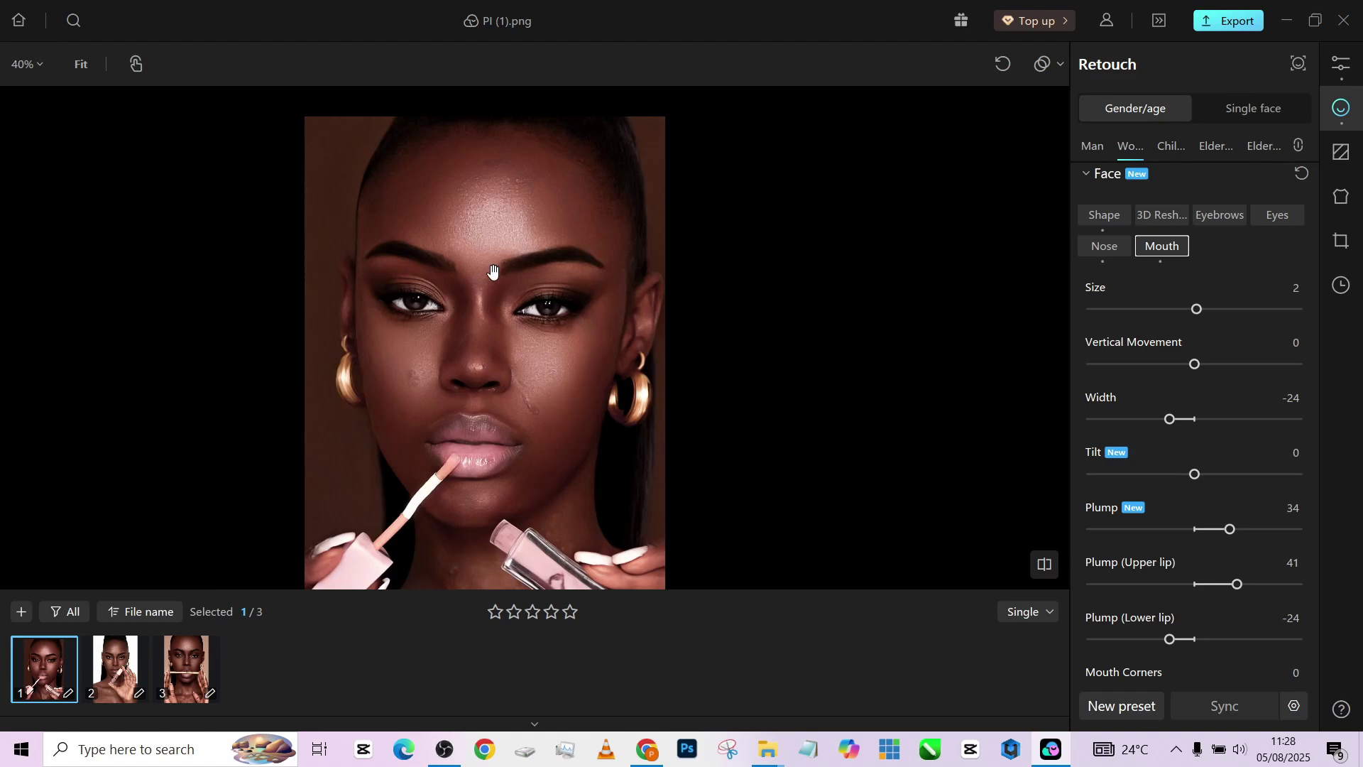
click(184, 658)
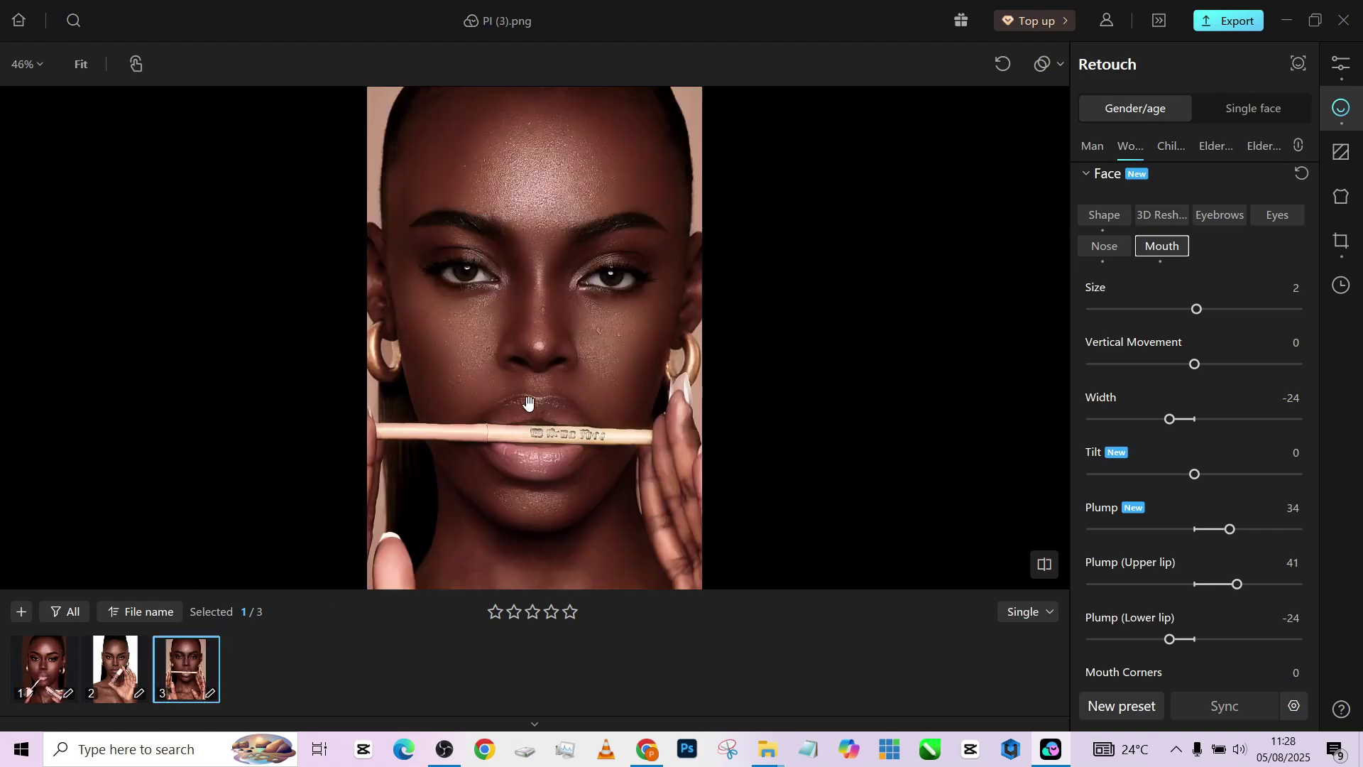
scroll(527, 402, up, 1)
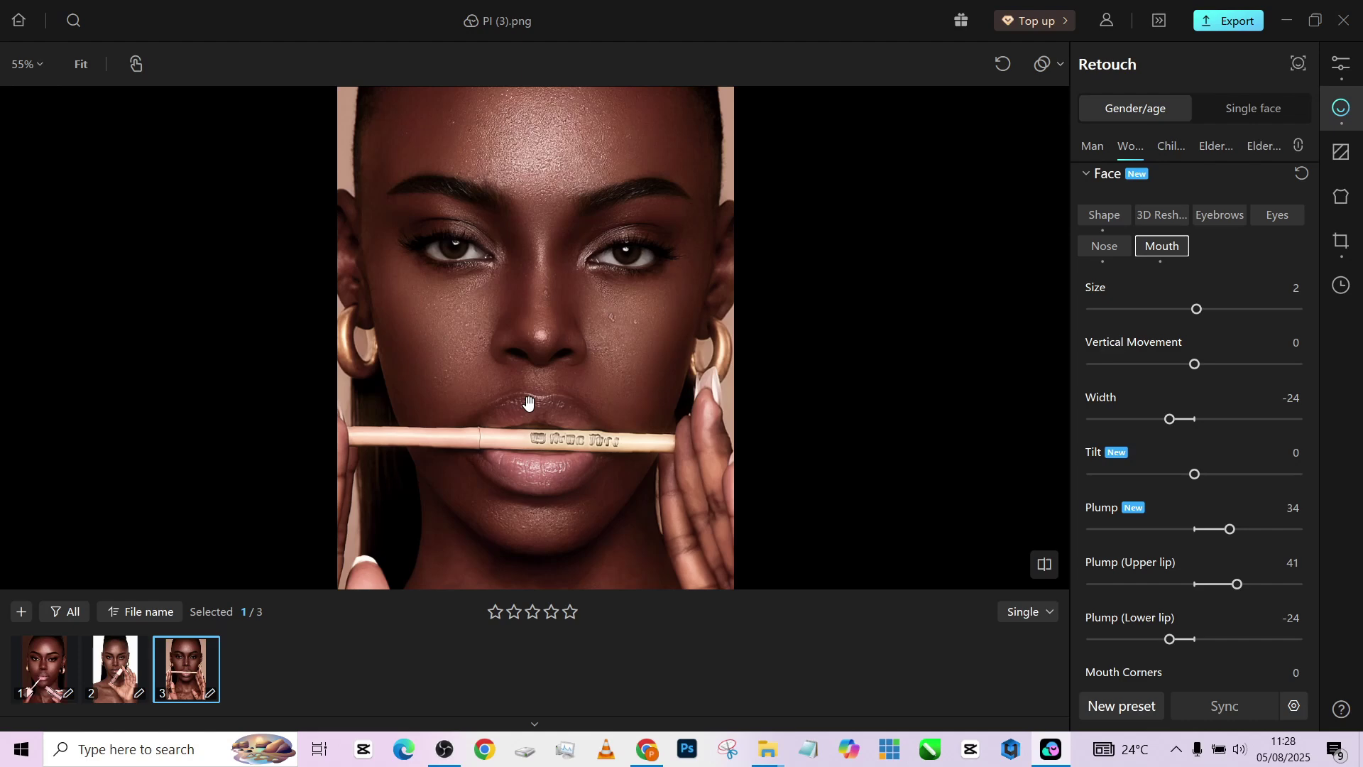
scroll(527, 402, down, 2)
scroll(527, 402, up, 1)
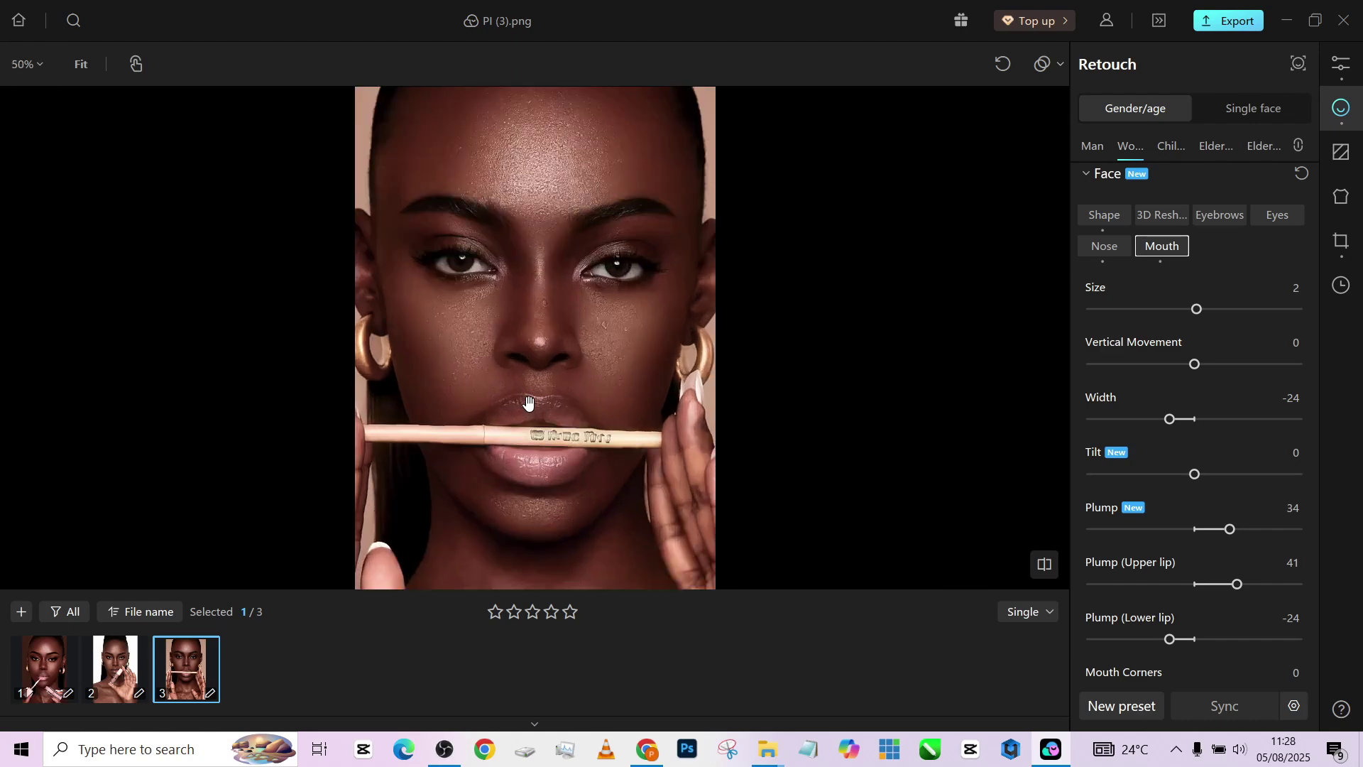